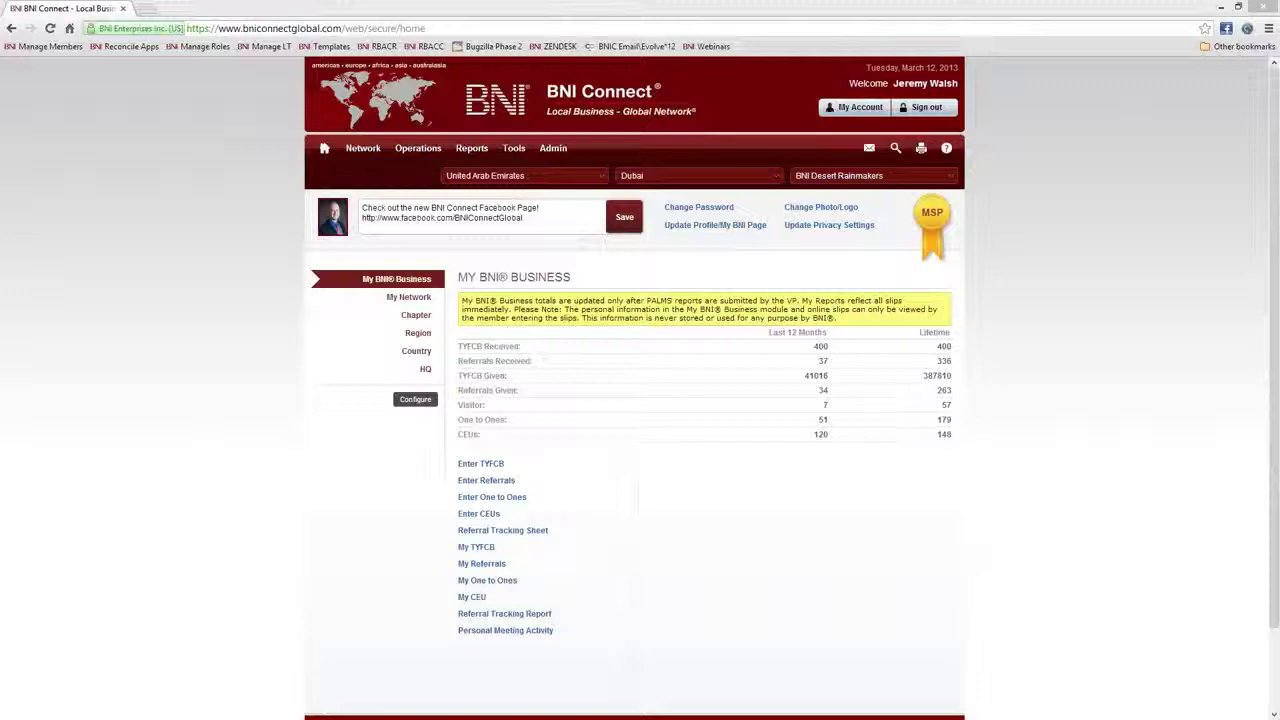
Browse youtube.com/bniconnectglobal's training videos in a new tab, then close that tab
click(139, 8)
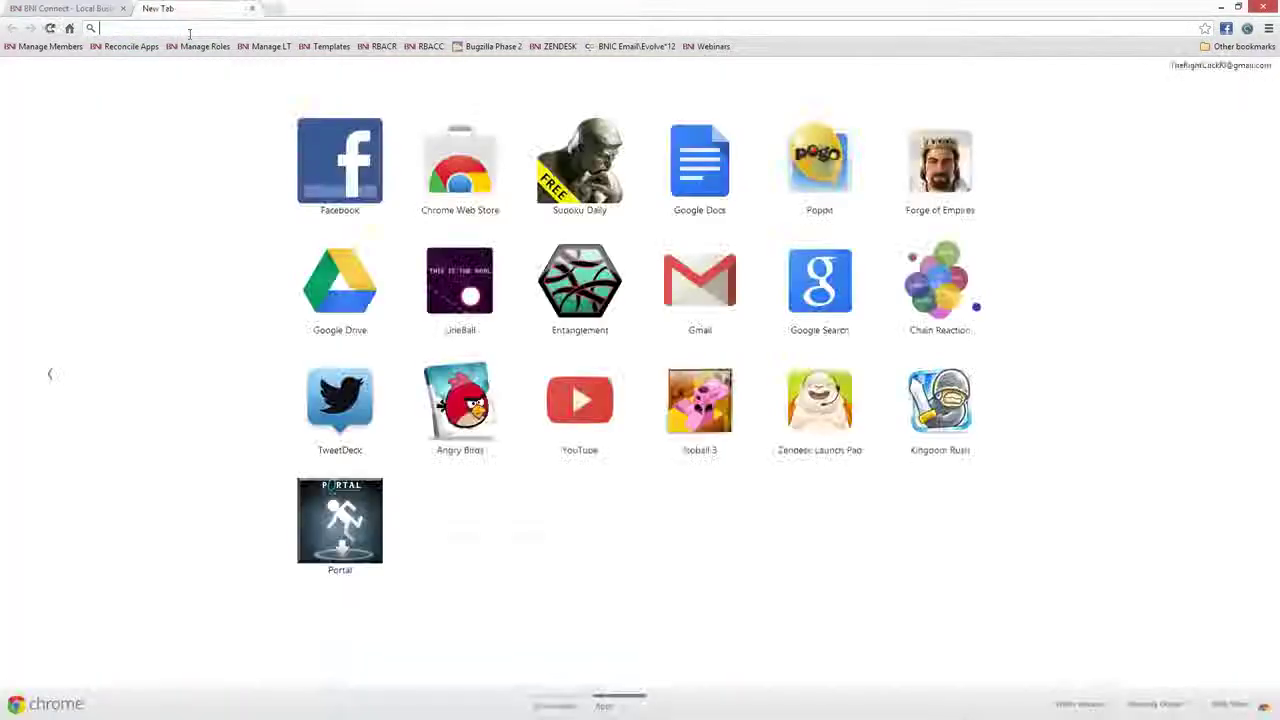
text(youtube.com/bniconnectglobal)
key(Return)
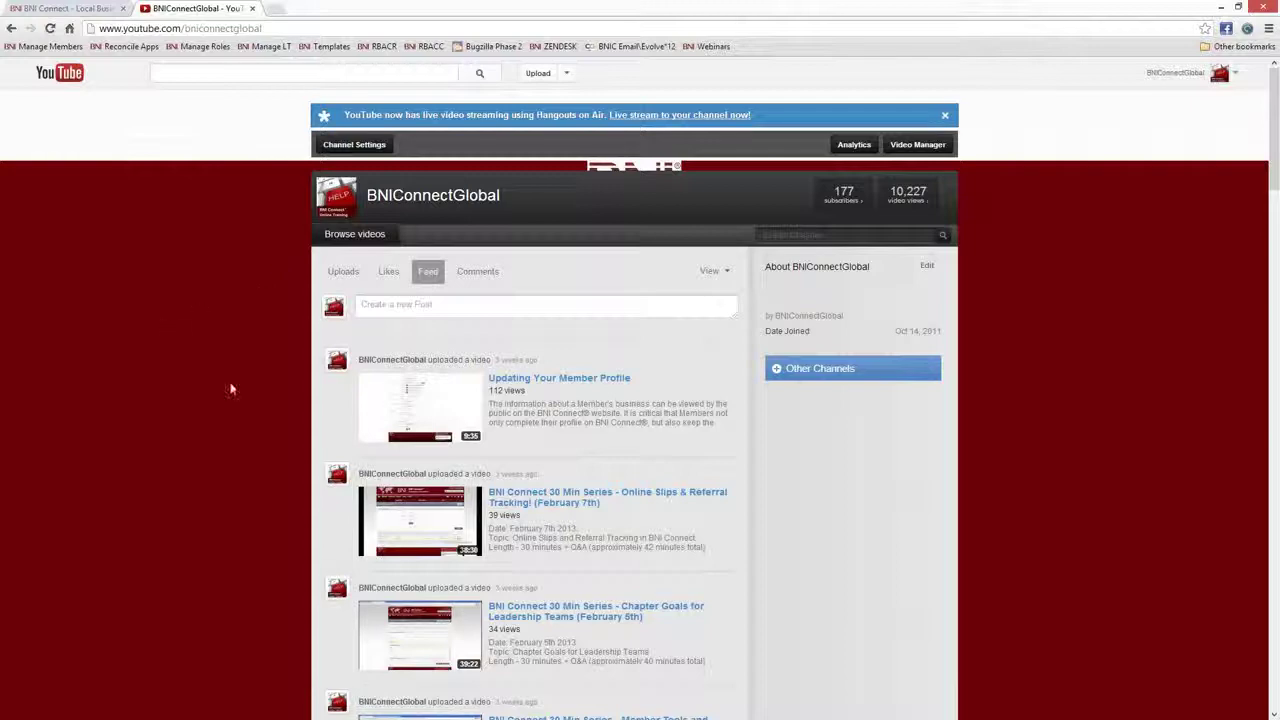
scroll(839, 445, down, 4)
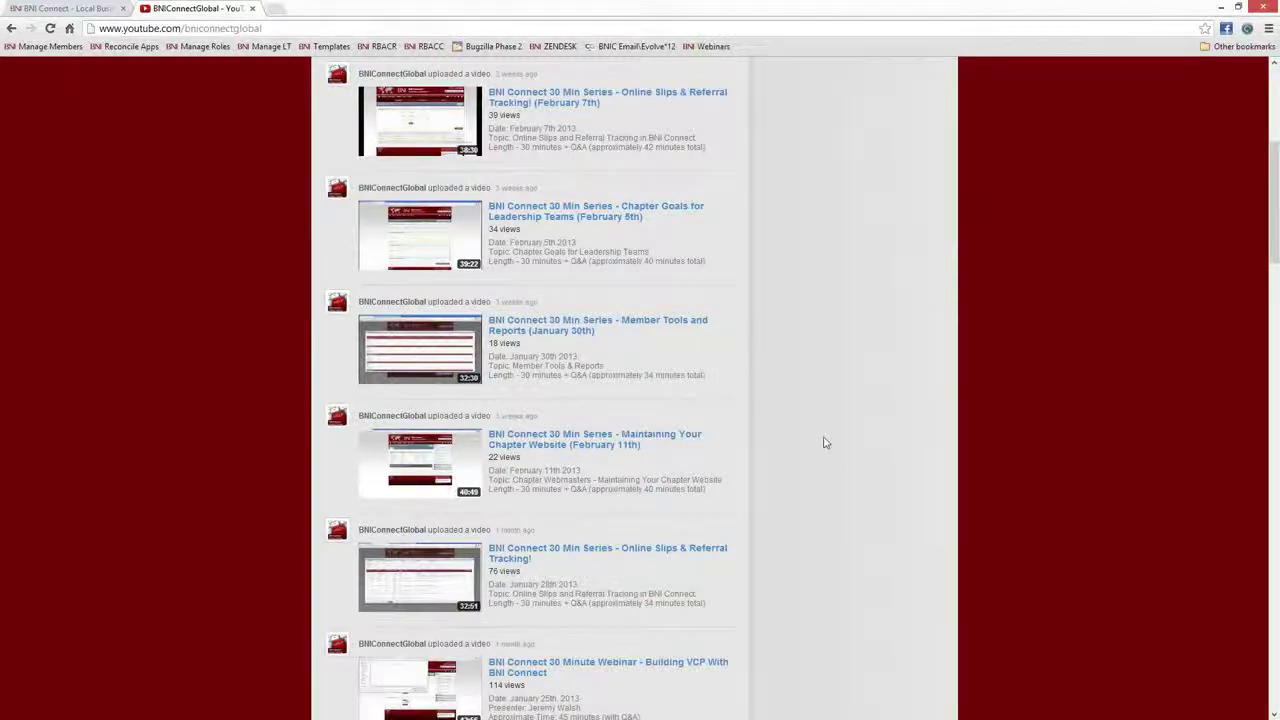
scroll(826, 444, up, 1)
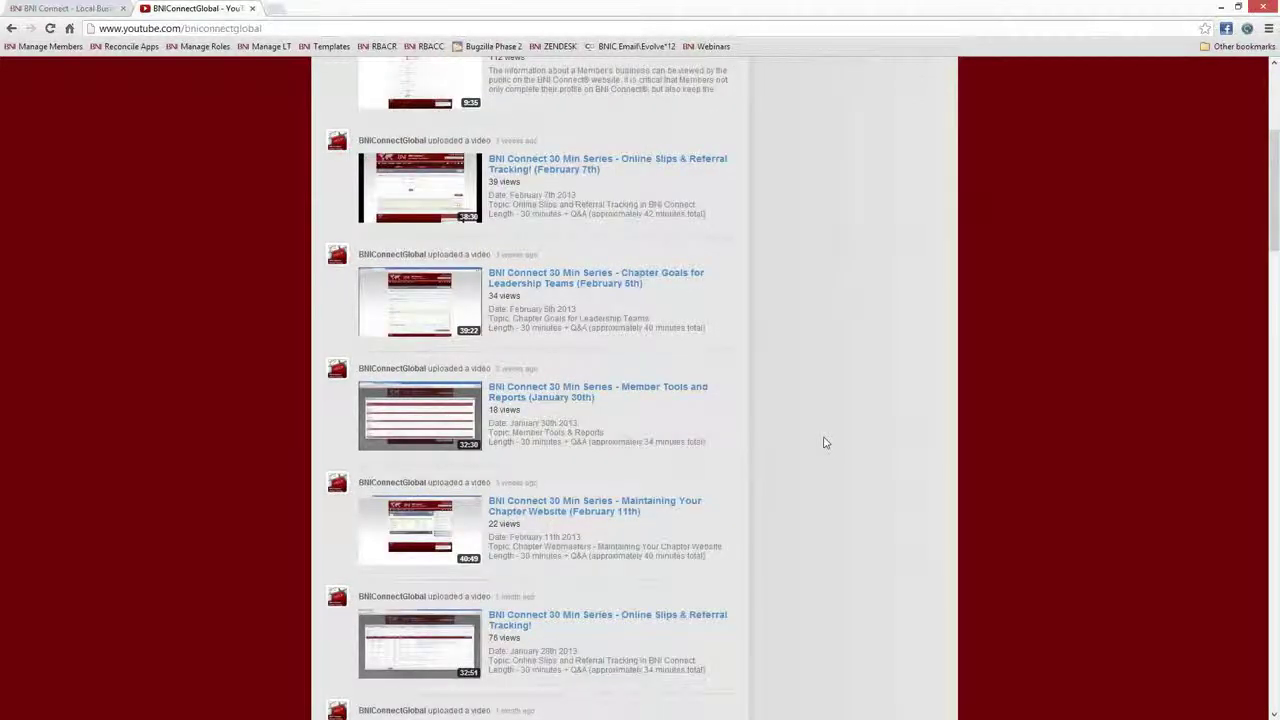
scroll(826, 442, up, 5)
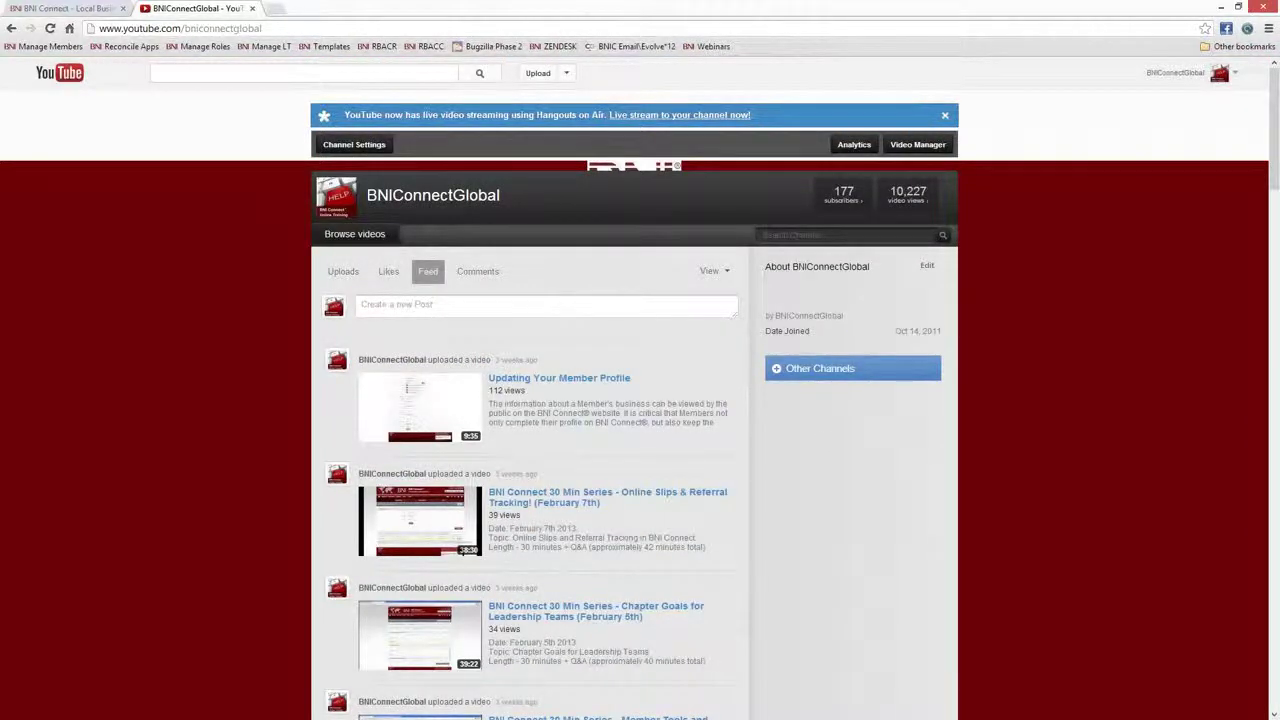
click(297, 29)
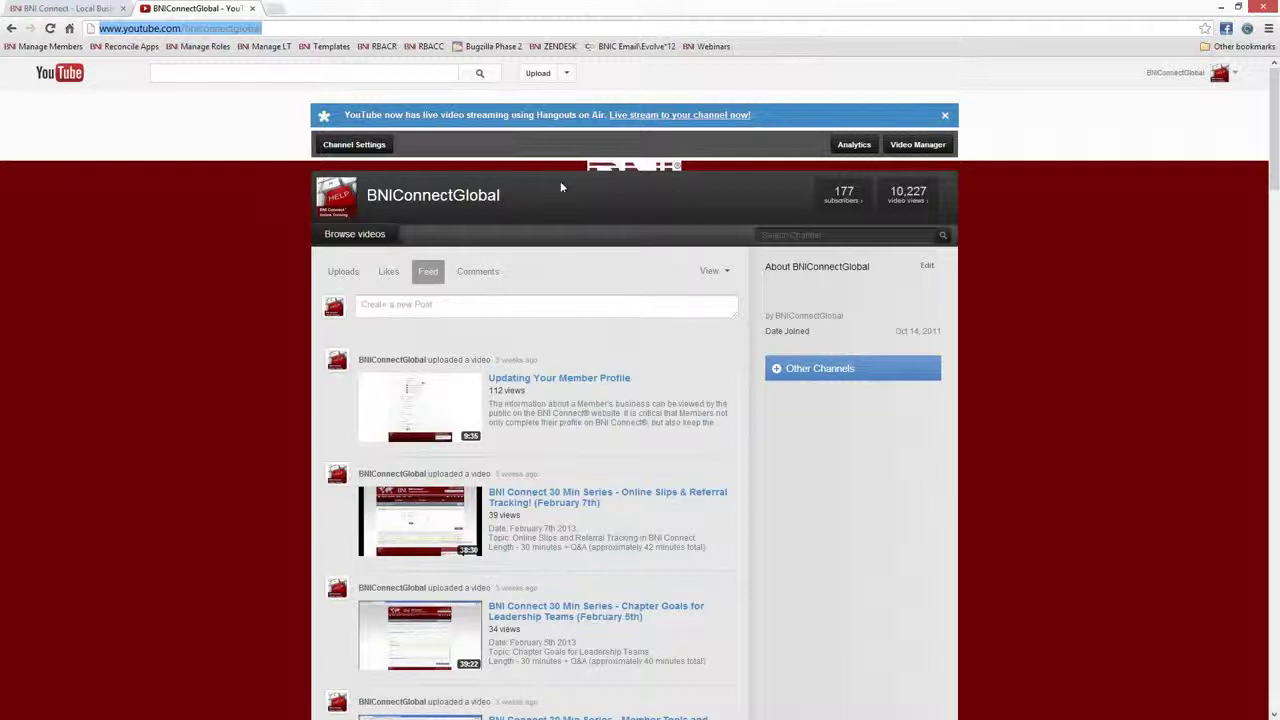
click(113, 14)
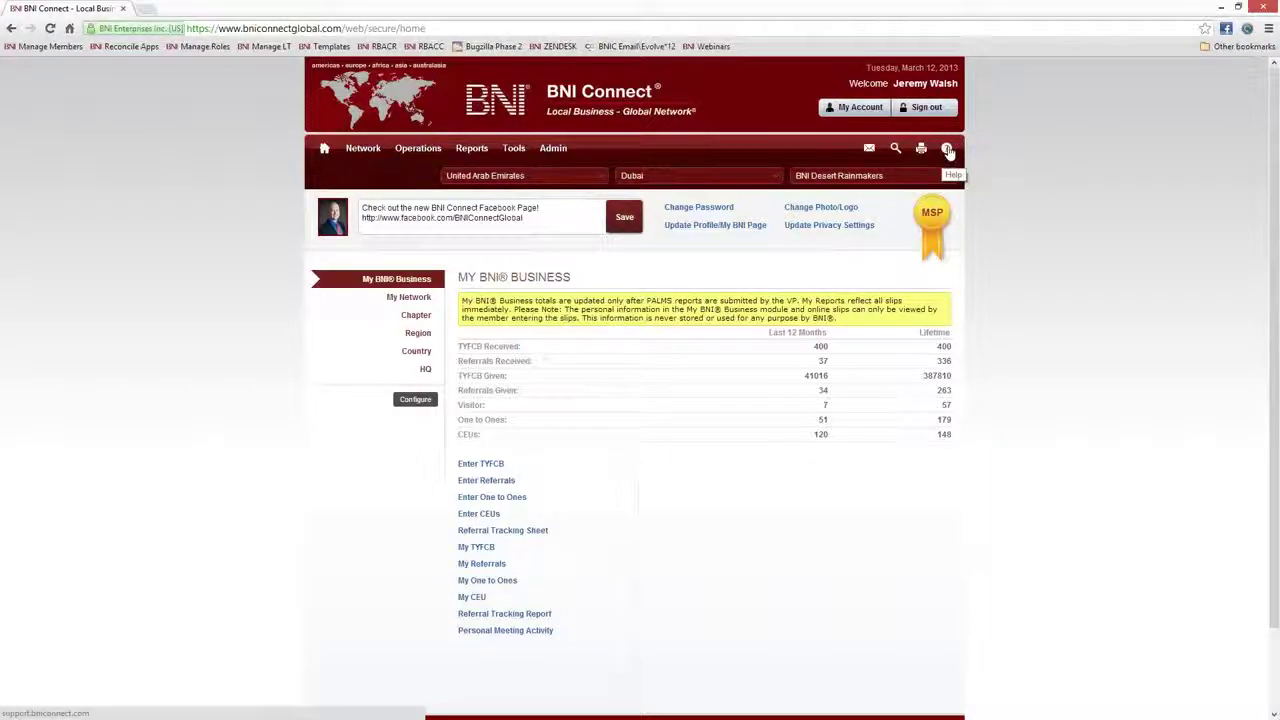
Open support.bniconnect.com from the Help icon, scroll down to Trainings, then return to BNI Connect
click(947, 150)
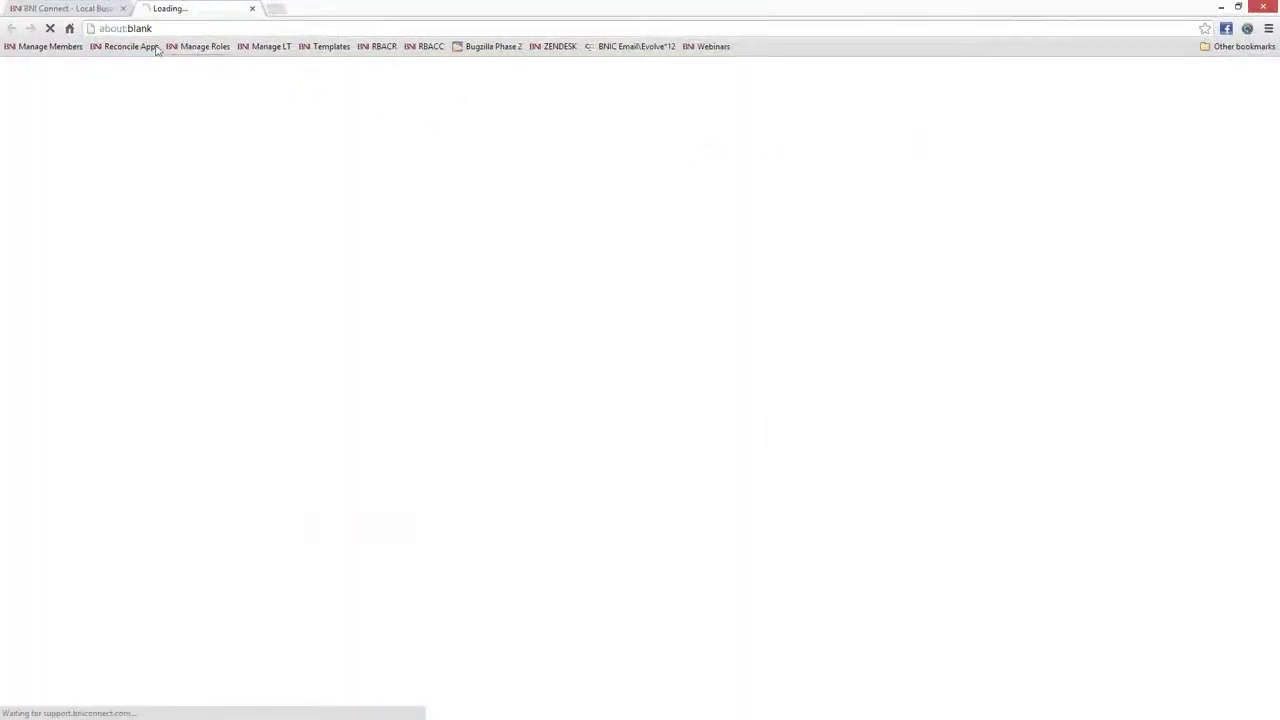
scroll(600, 380, down, 10)
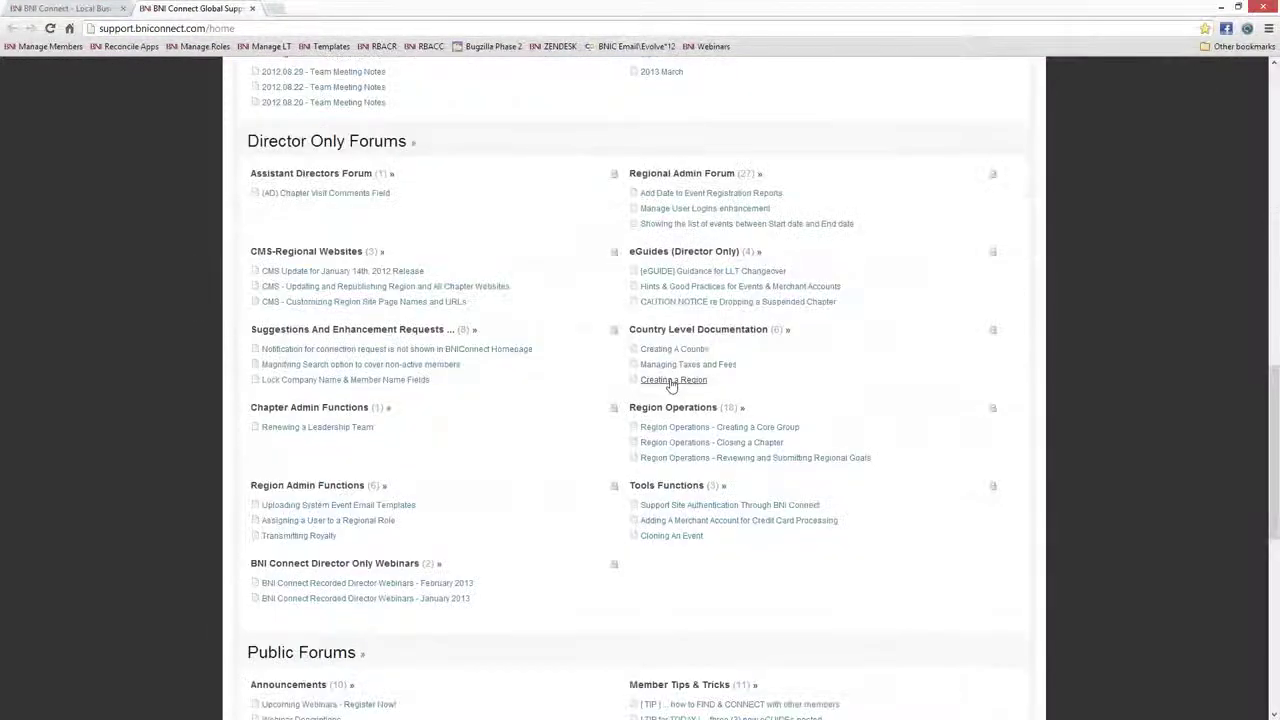
scroll(668, 375, down, 6)
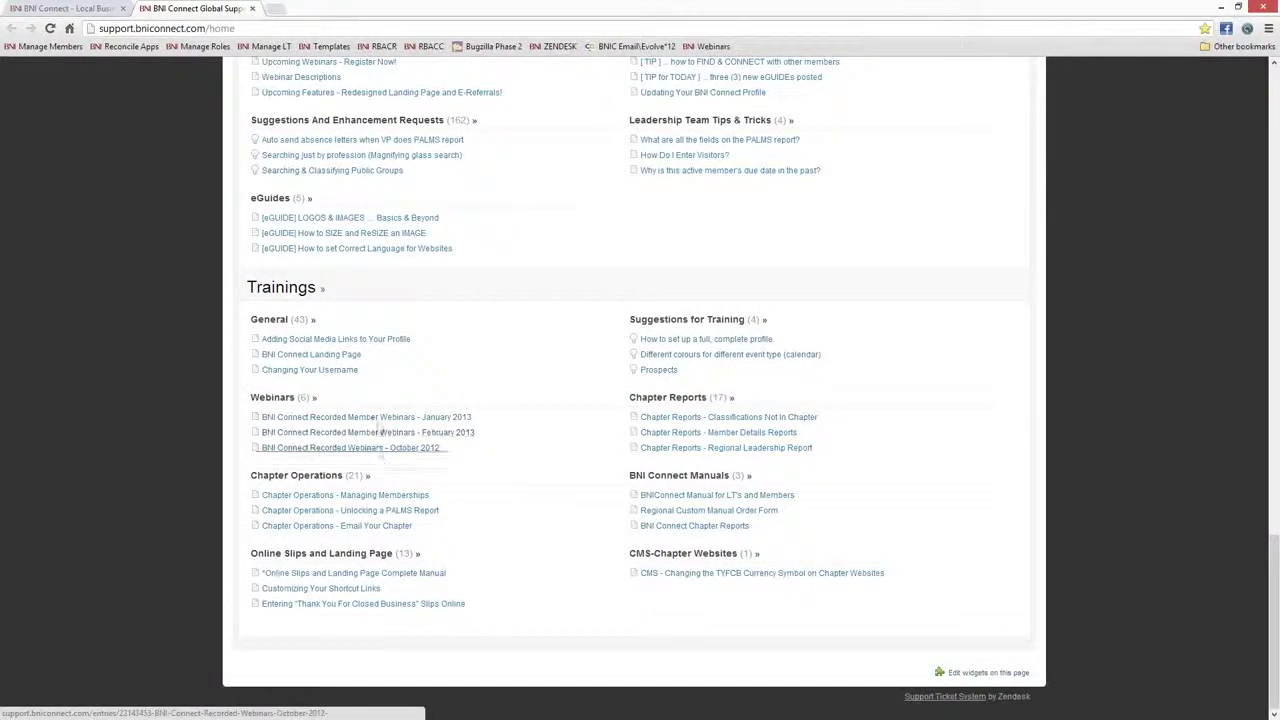
drag(398, 432, 401, 429)
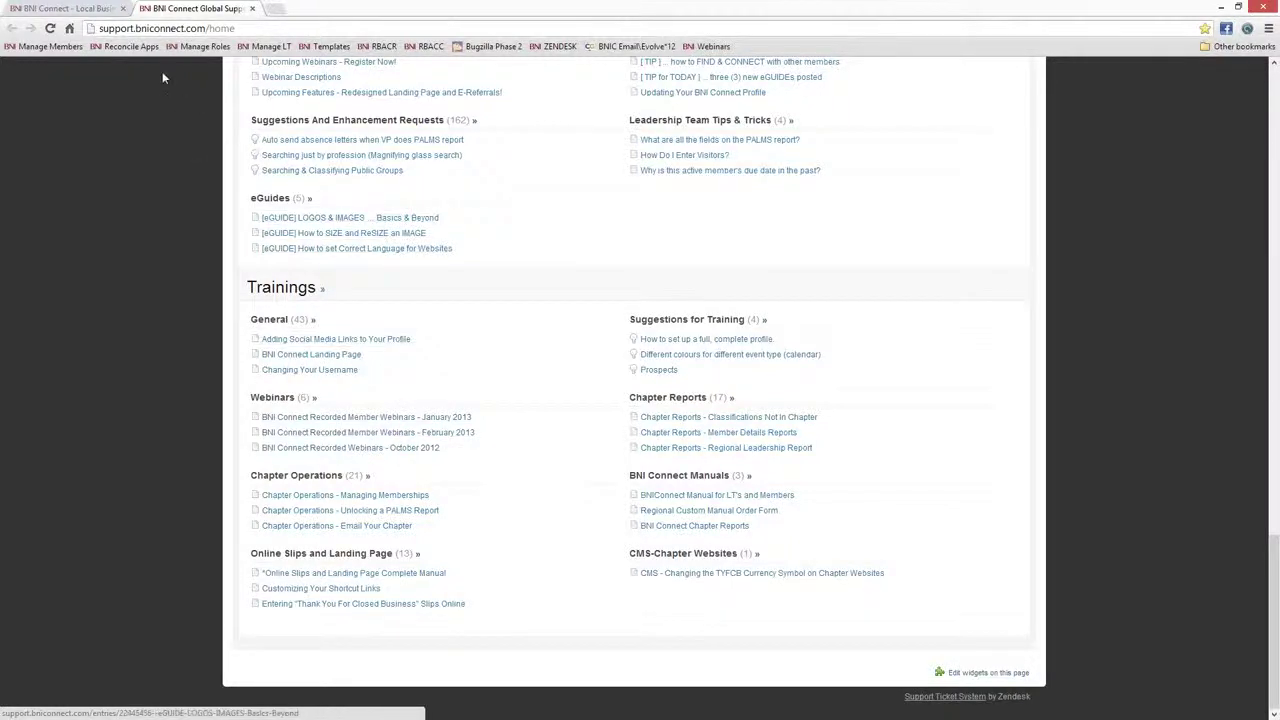
click(70, 8)
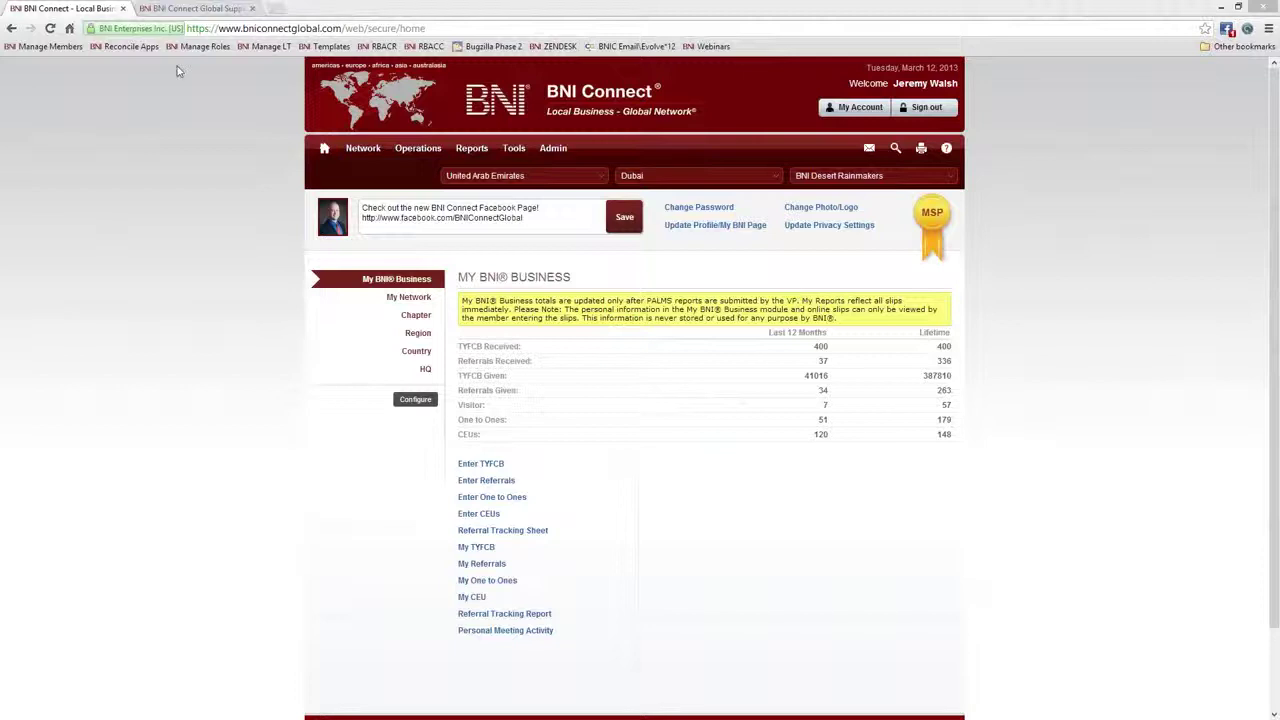
Load antarcticreferrals.com in the support site's tab
click(183, 12)
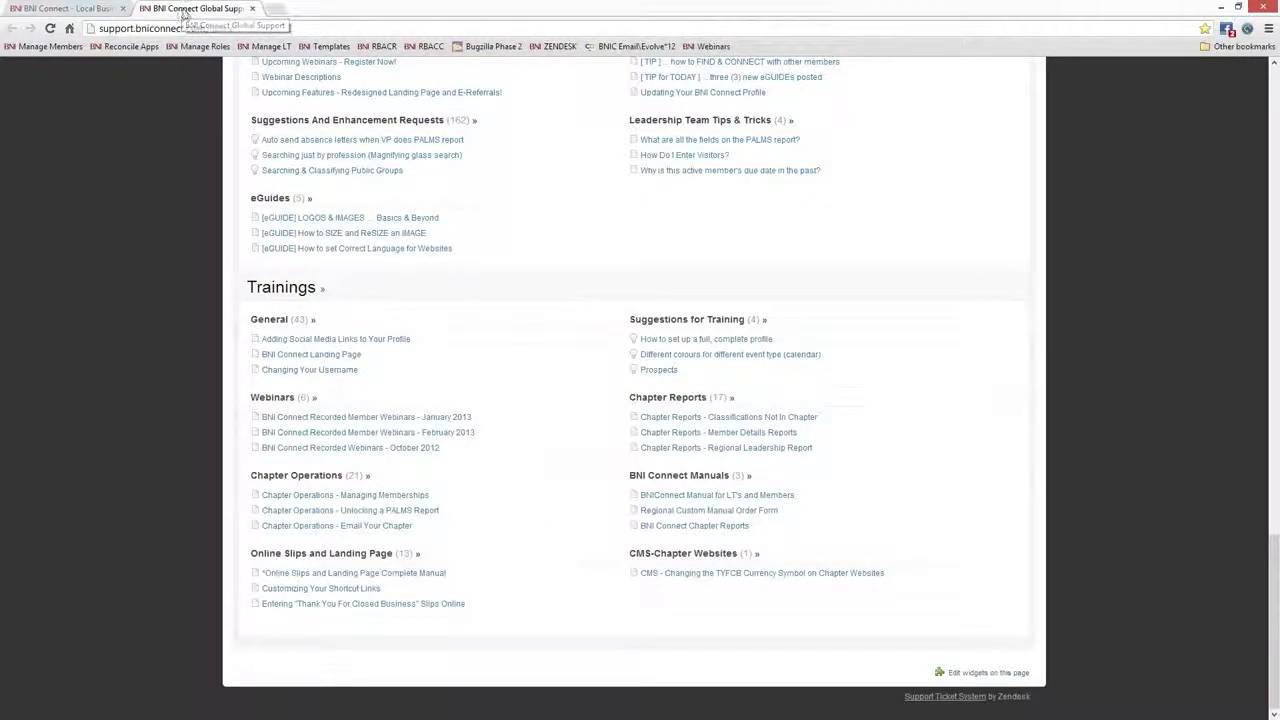
click(205, 30)
text(antarcticreferrals.com)
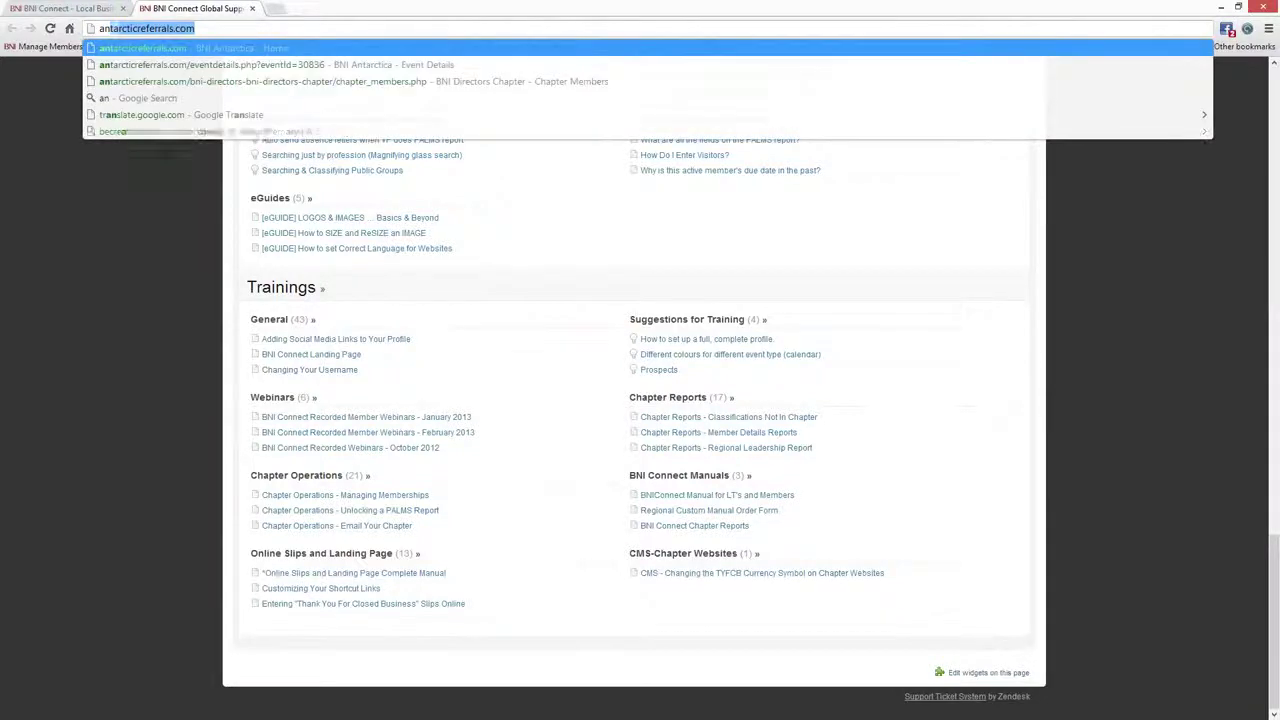
key(Return)
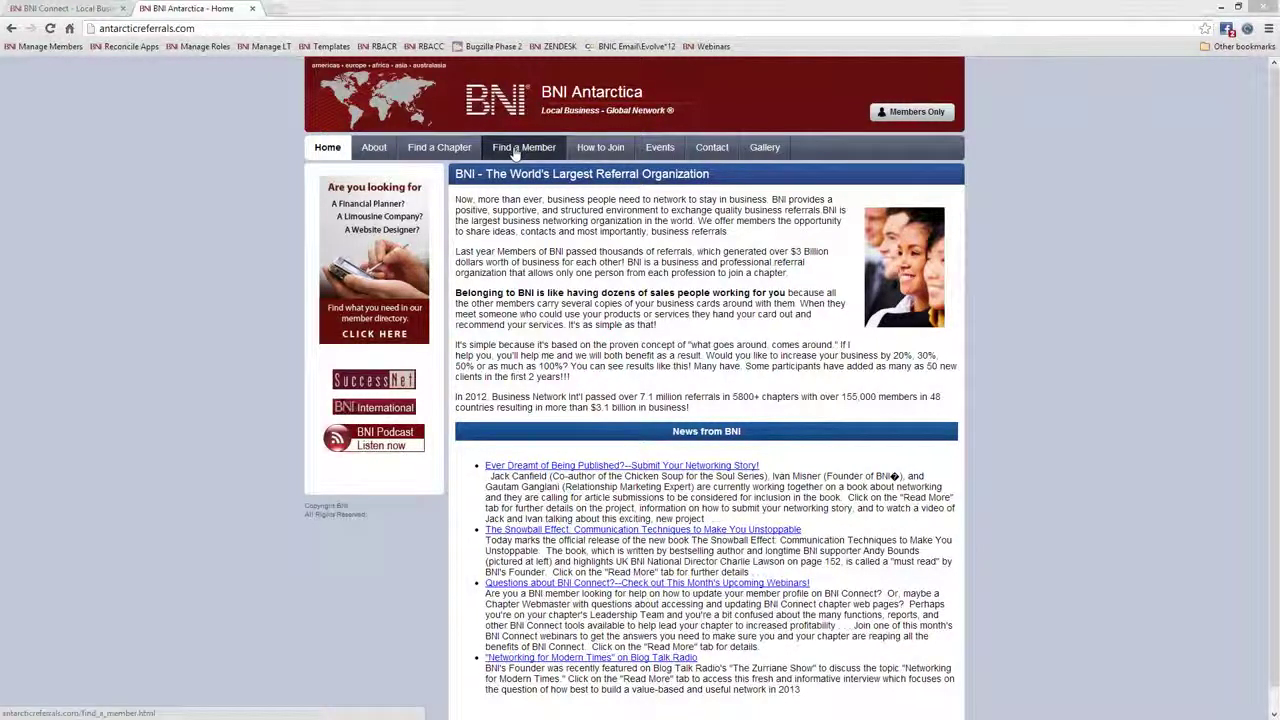
List all 12 region chapters with Find a Chapter and open Polar Referrals' details
click(451, 152)
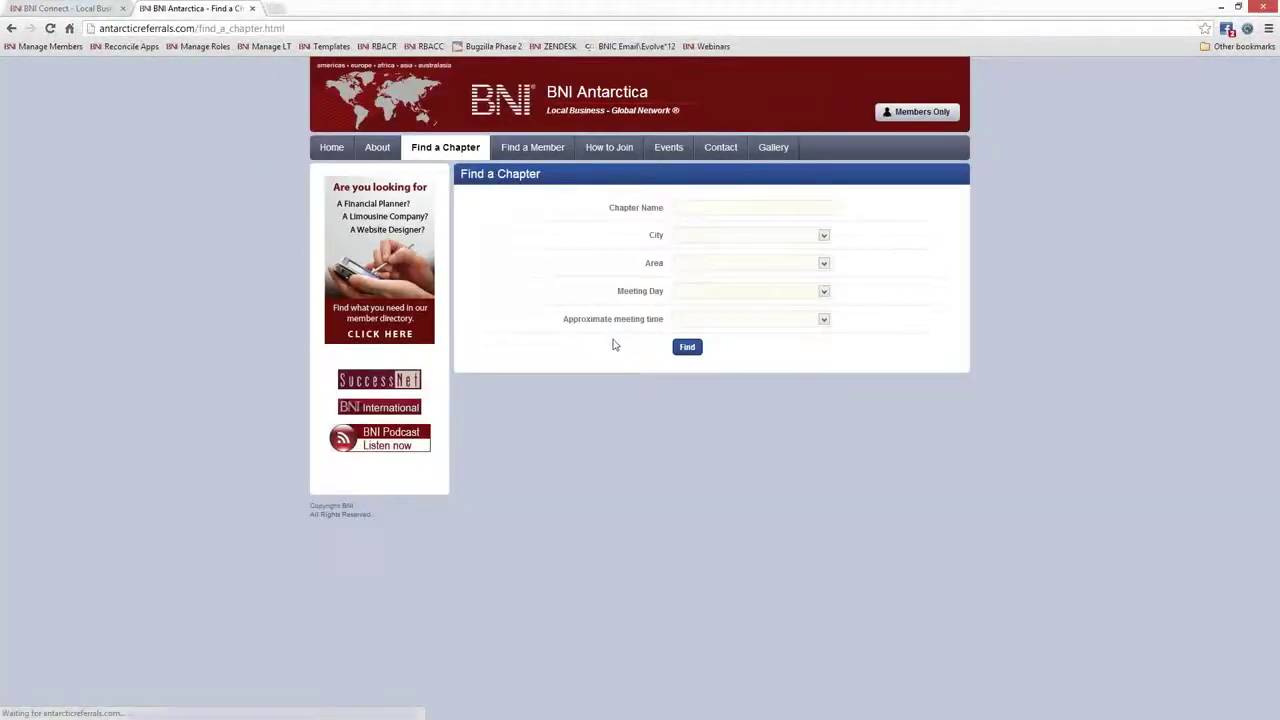
click(680, 351)
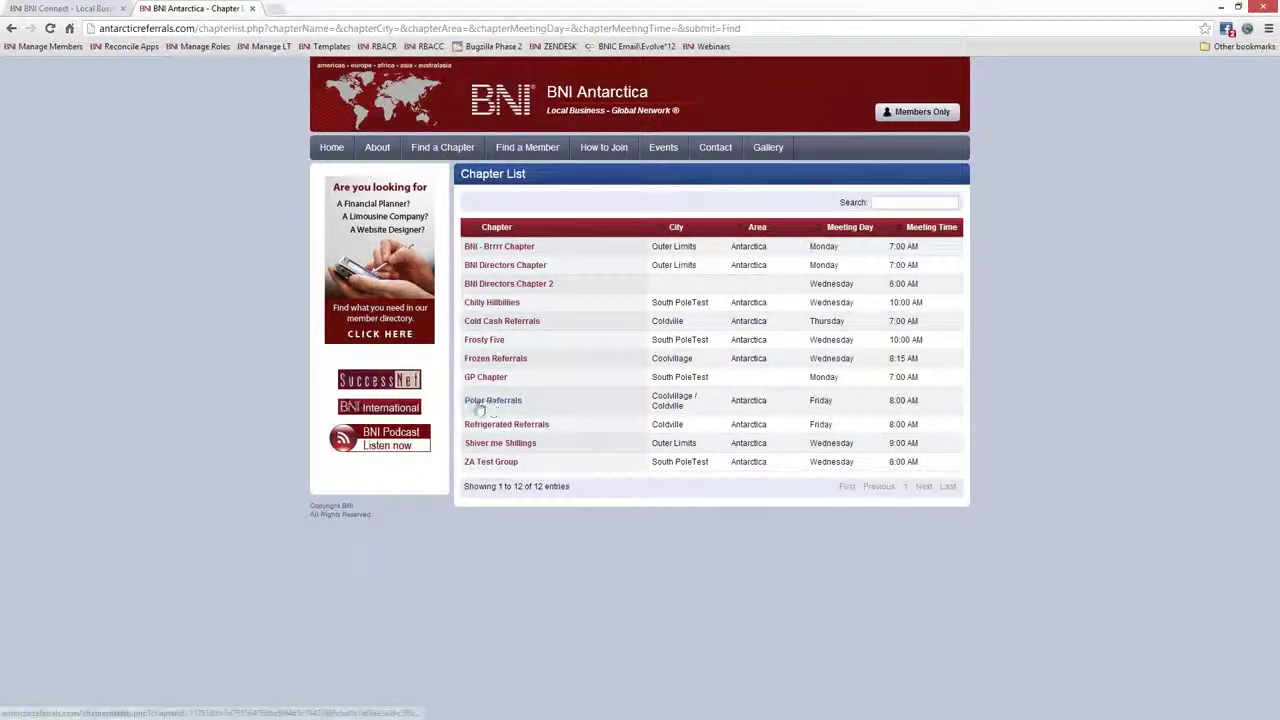
click(478, 403)
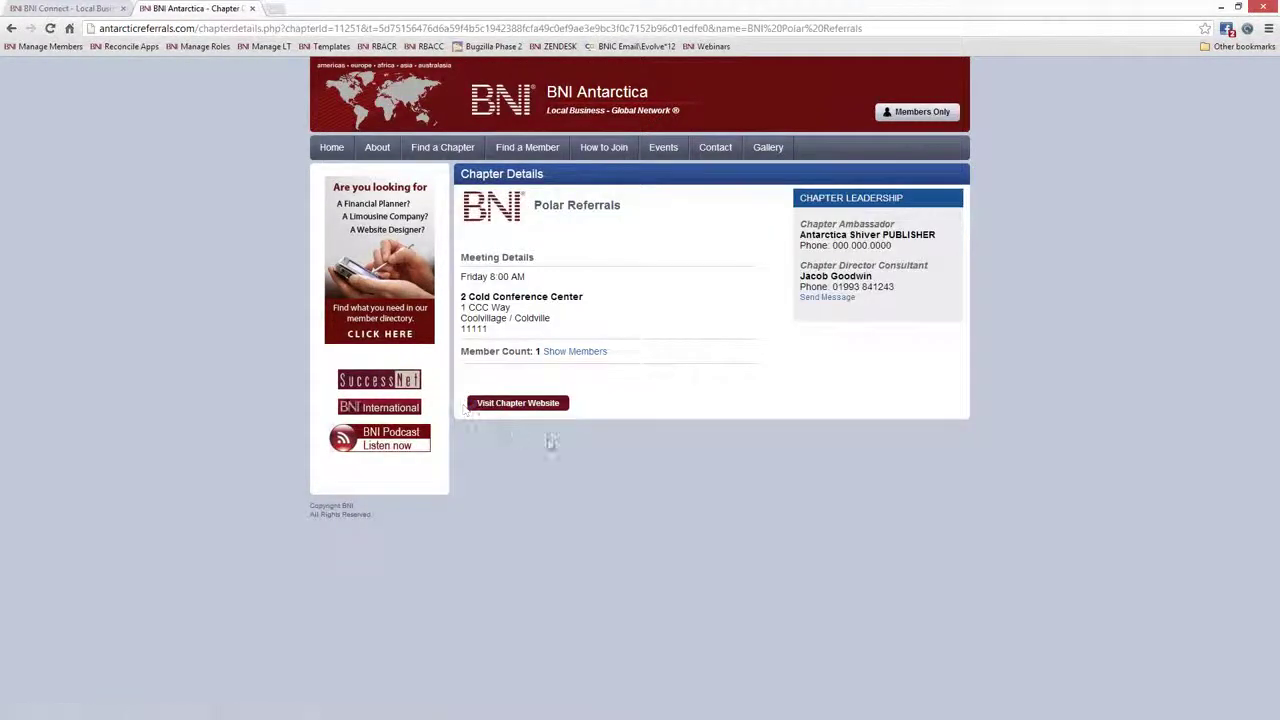
Open the Polar Referrals chapter website and highlight its open-categories and $0 referrals text
click(520, 404)
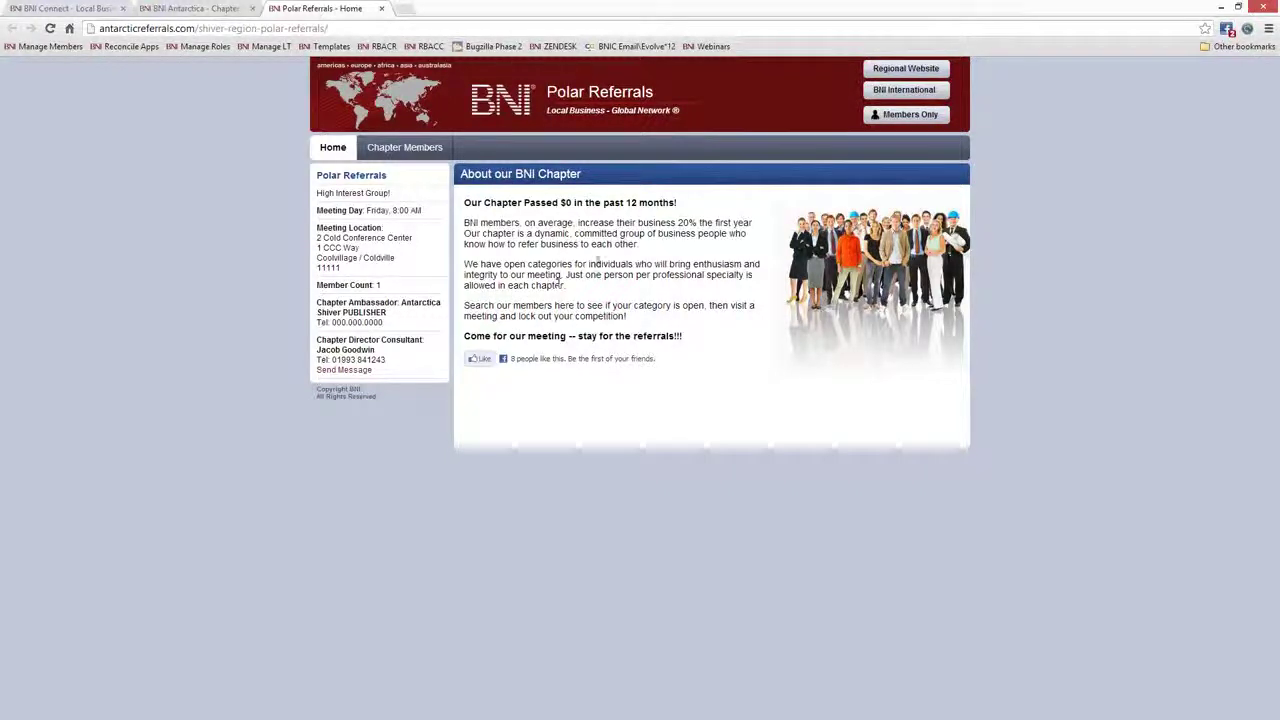
drag(467, 226, 567, 305)
click(566, 305)
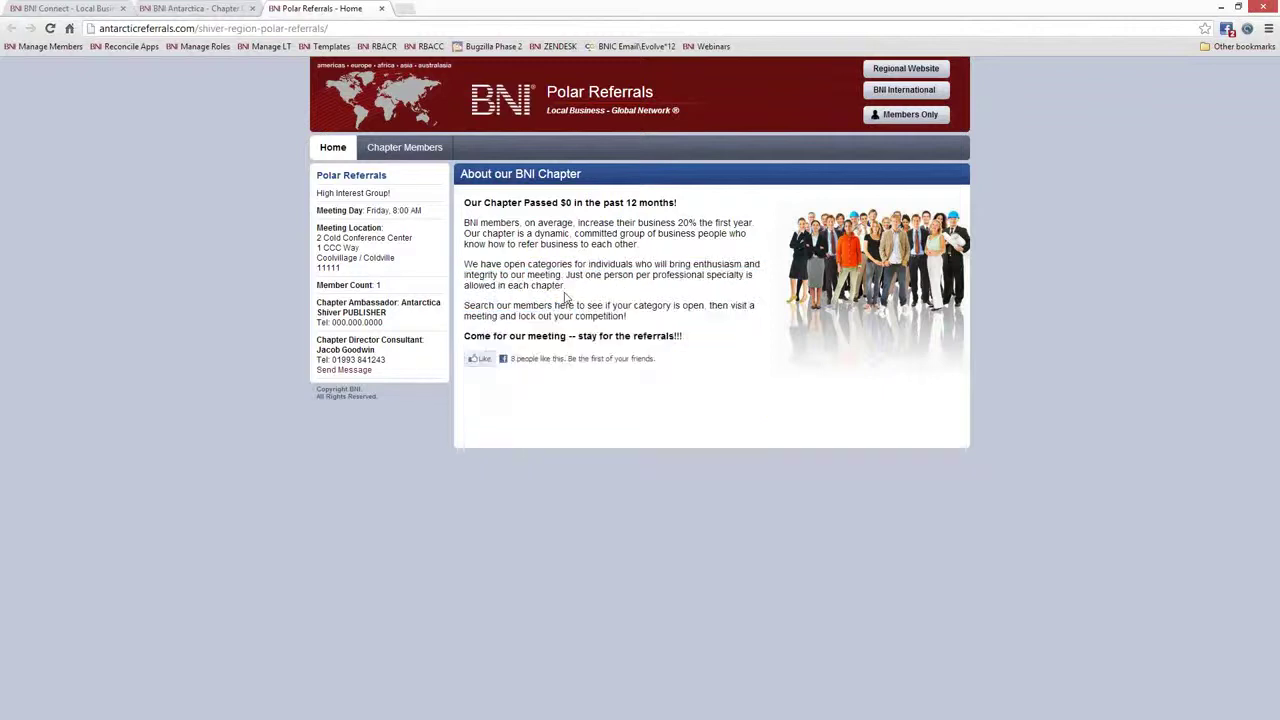
drag(677, 203, 449, 204)
click(449, 204)
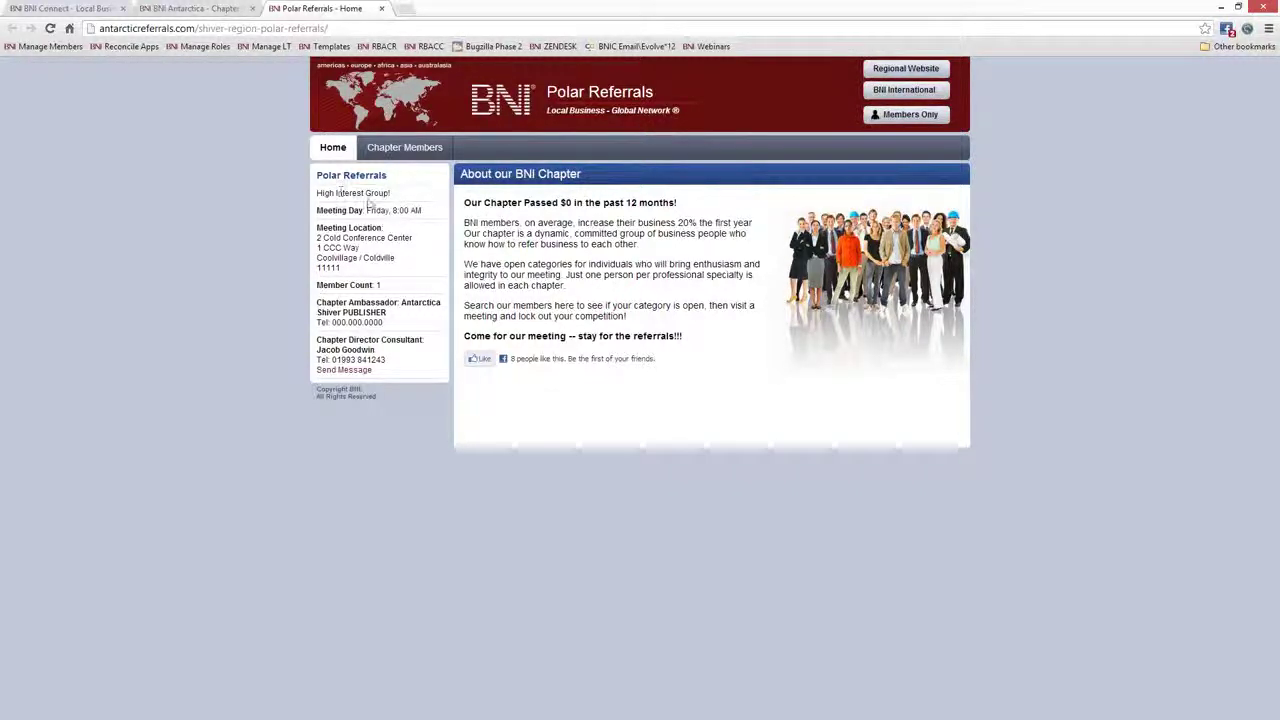
View the Chapter Members list and one member's details, then return Home
click(405, 148)
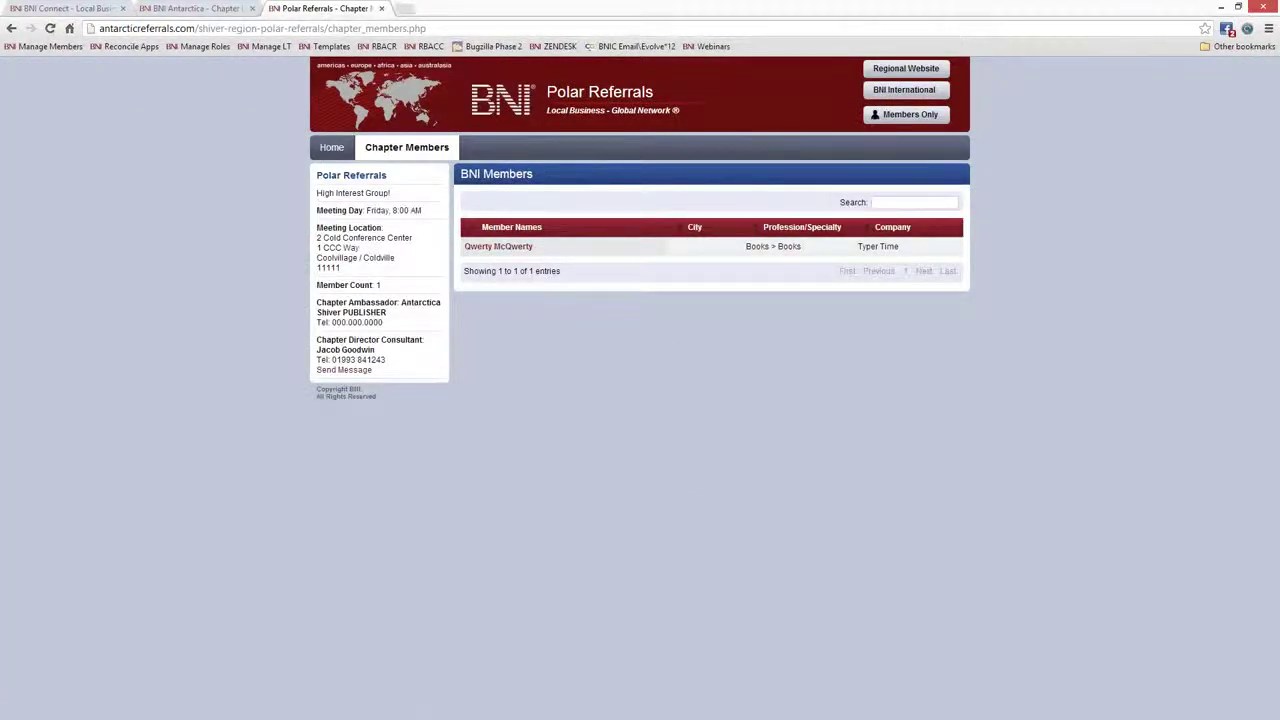
click(496, 248)
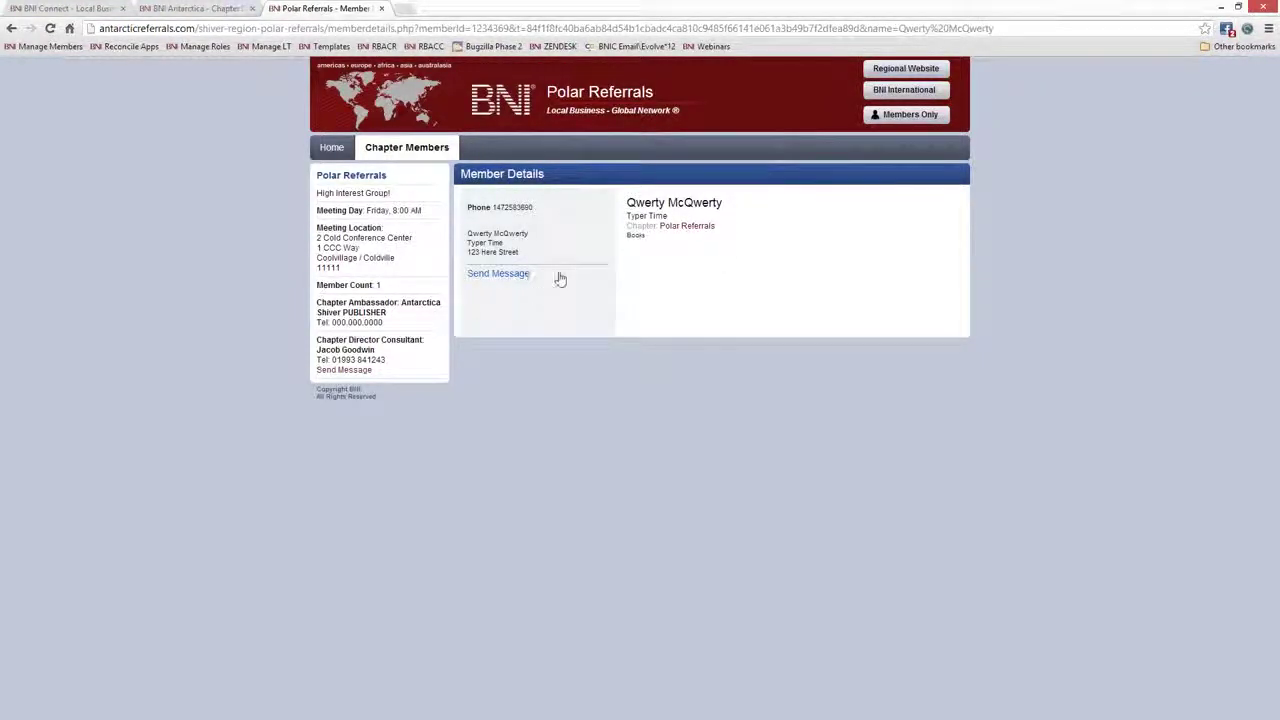
click(322, 150)
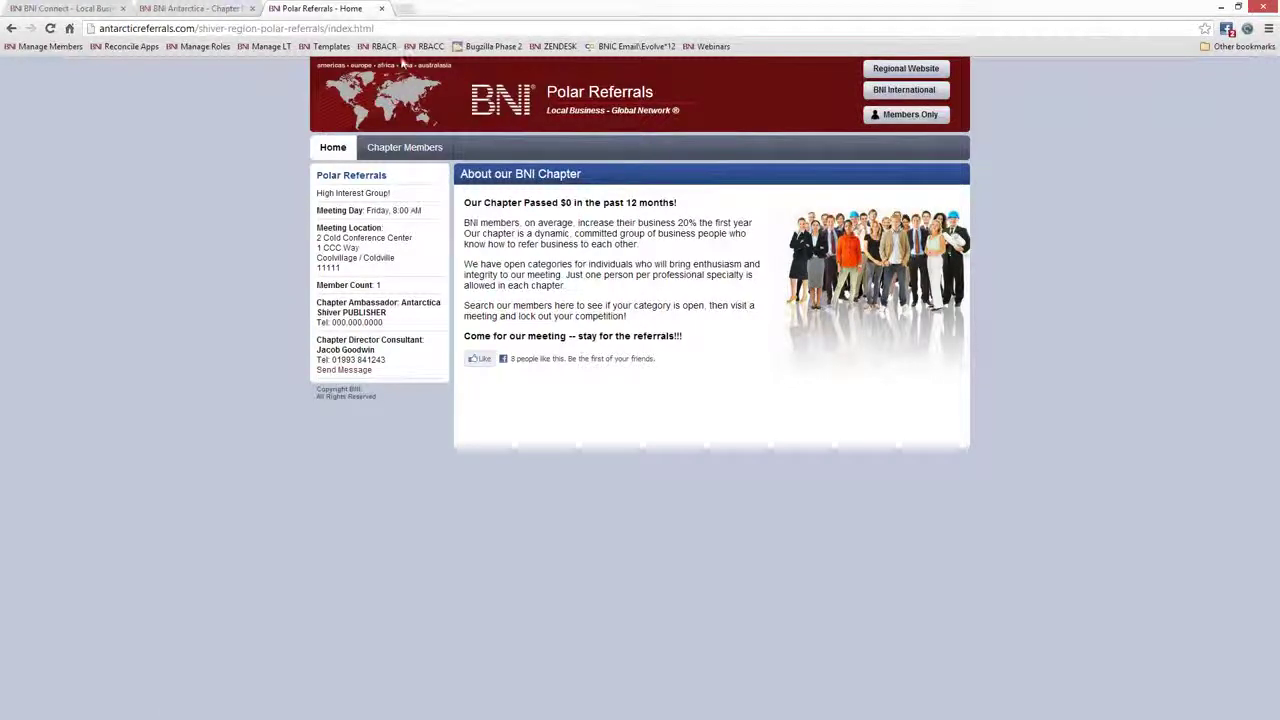
click(395, 28)
Search Google for 'bni mill river' and open the Mill River BNI Northampton chapter site
text(b)
text(ni mill)
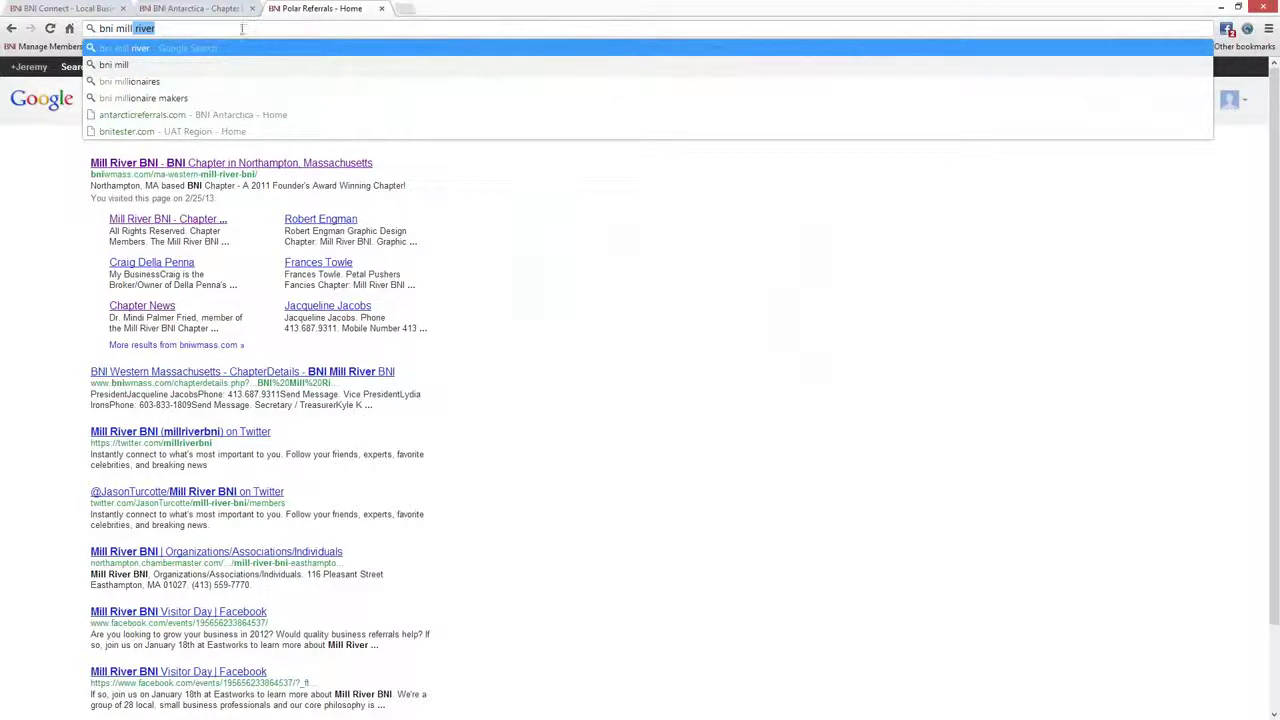
text( river)
key(Return)
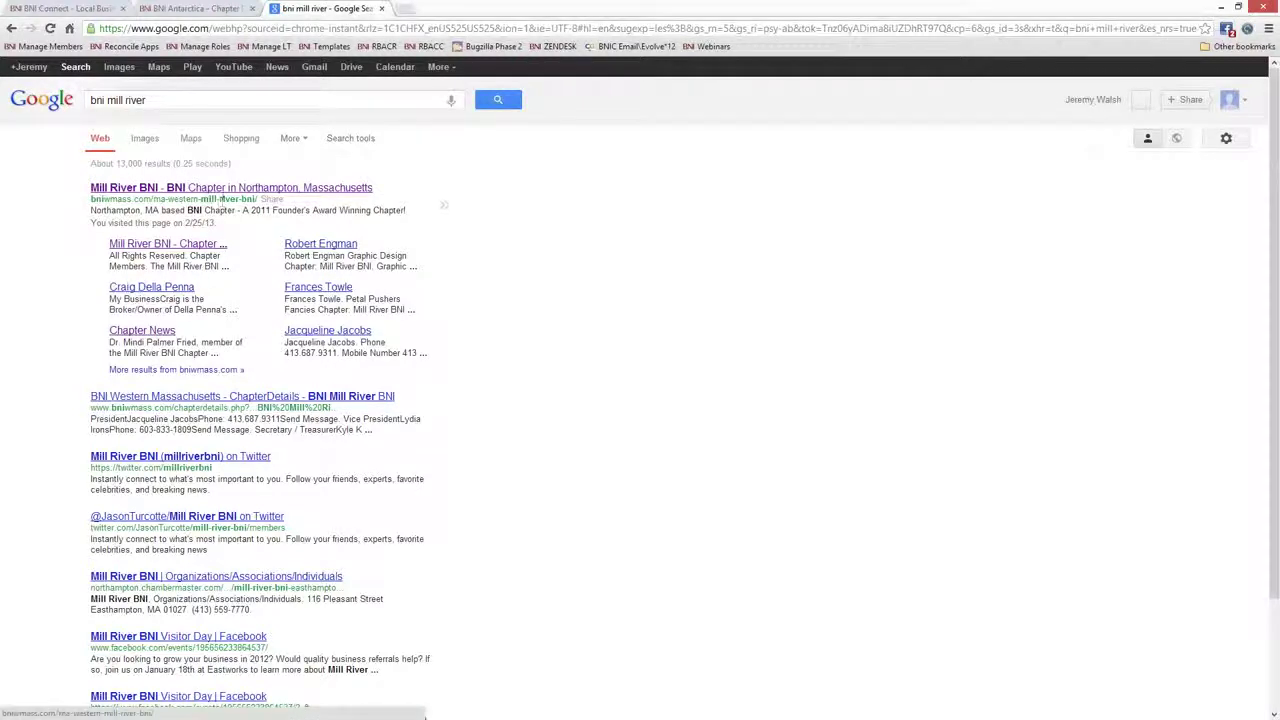
click(208, 192)
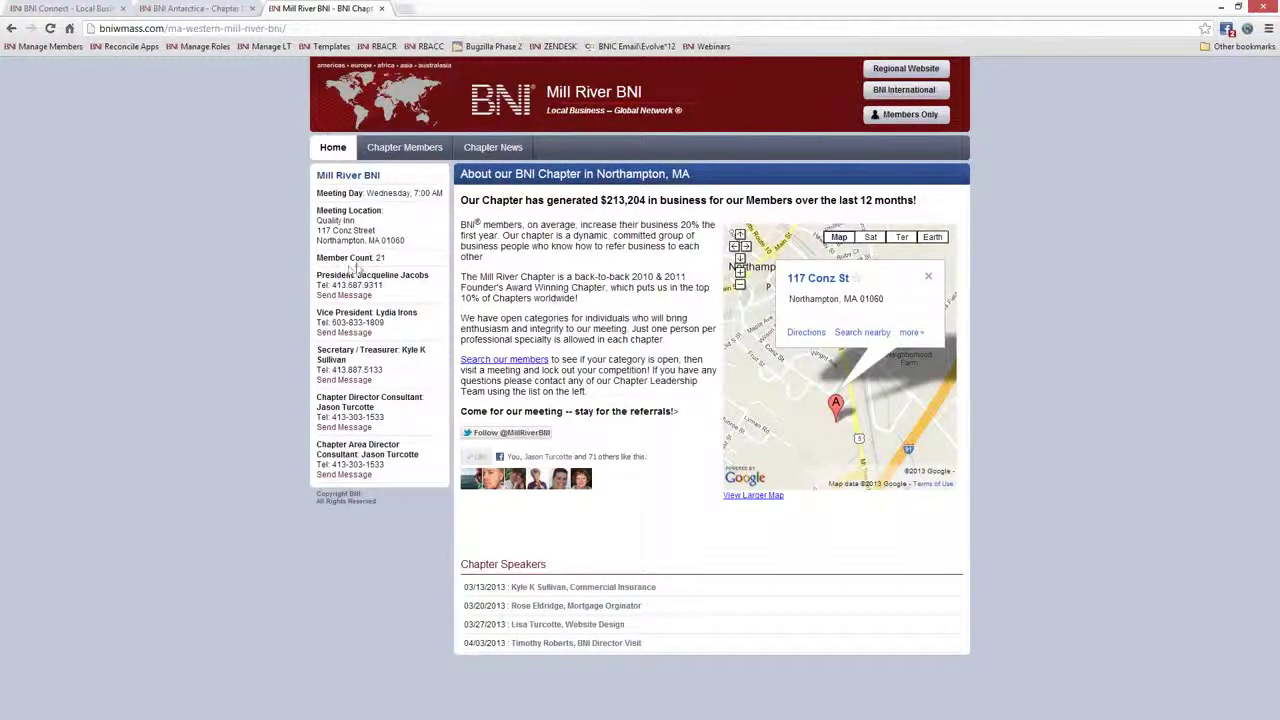
drag(386, 258, 318, 211)
drag(398, 194, 367, 194)
drag(547, 564, 467, 565)
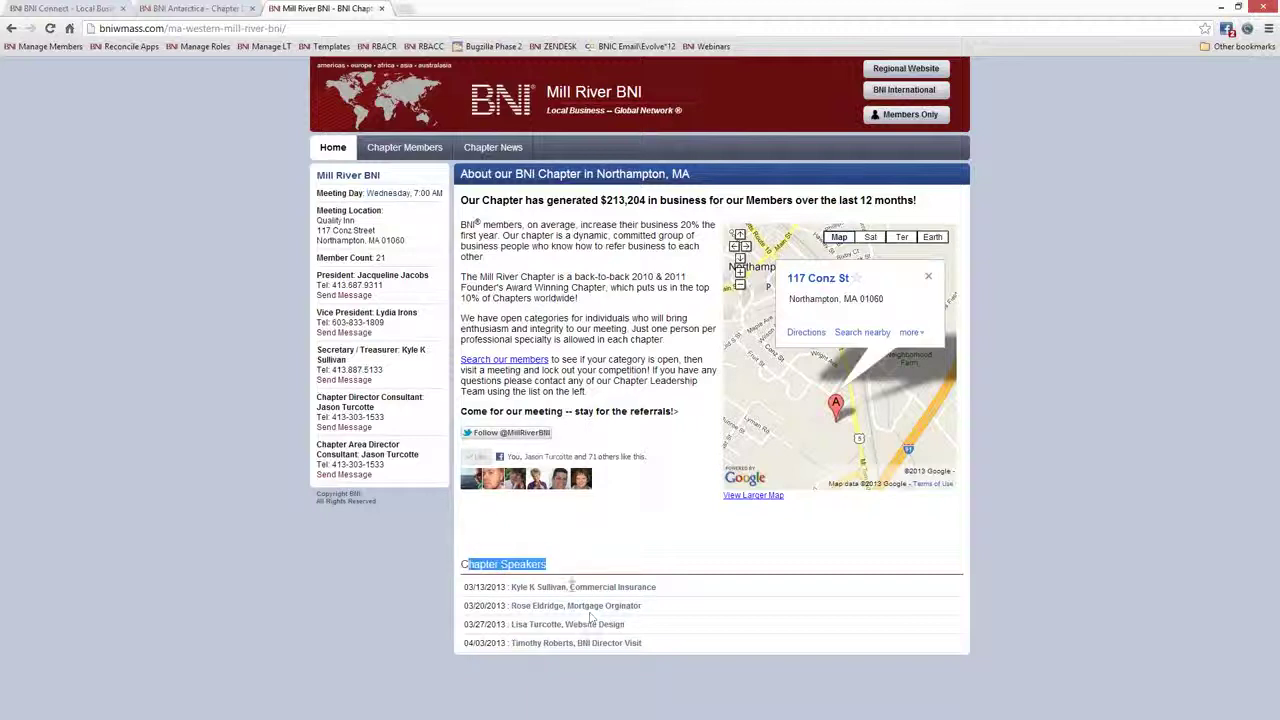
click(548, 564)
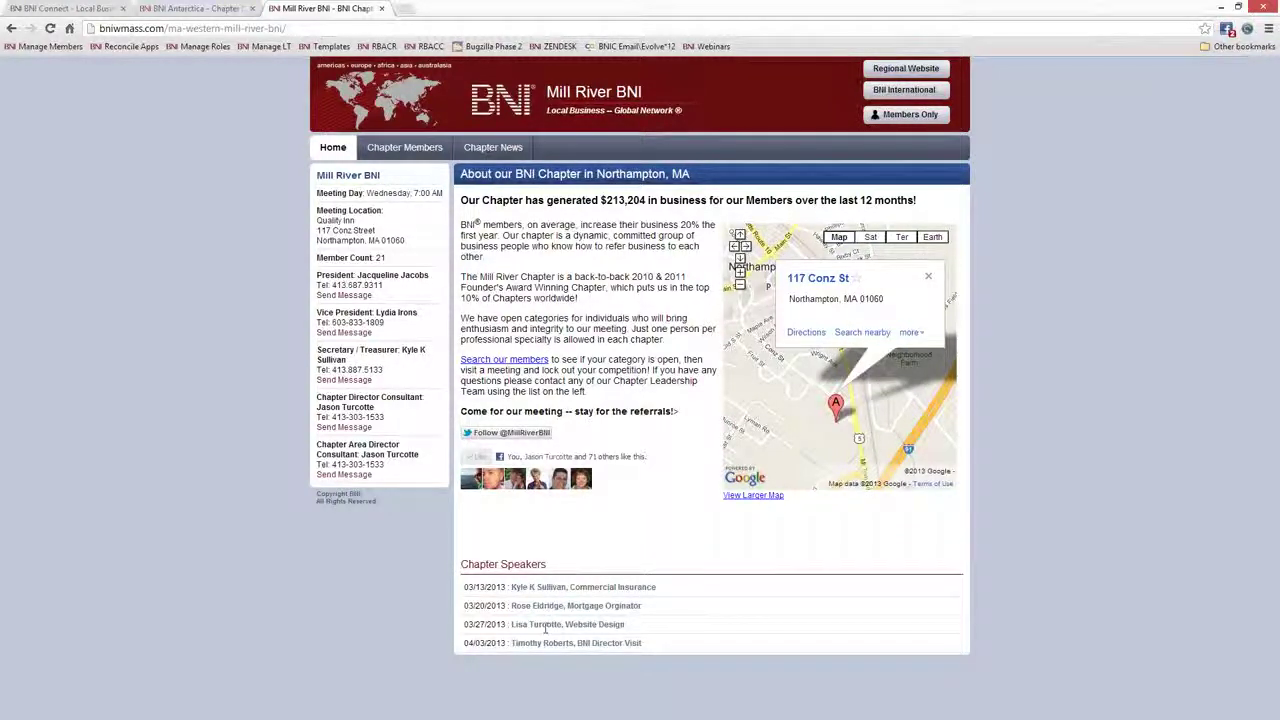
Look through the Mill River Chapter Members and Chapter News pages, then return Home
click(412, 152)
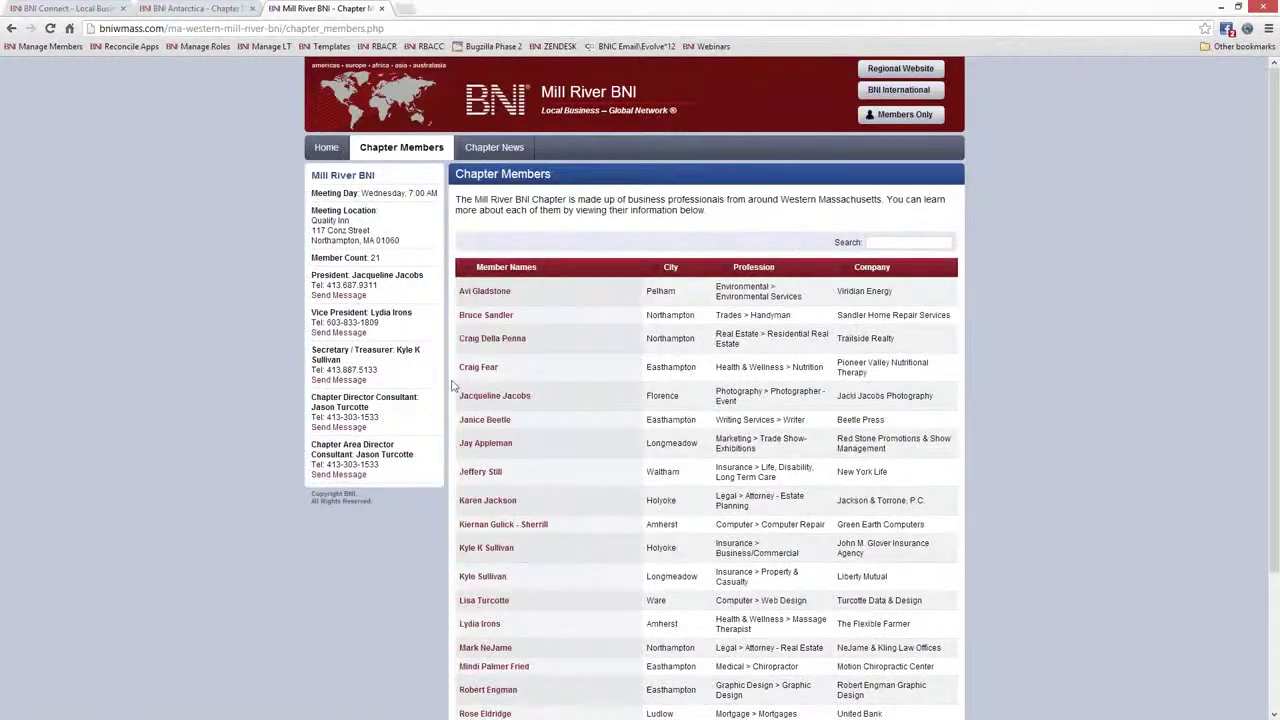
drag(728, 212, 456, 199)
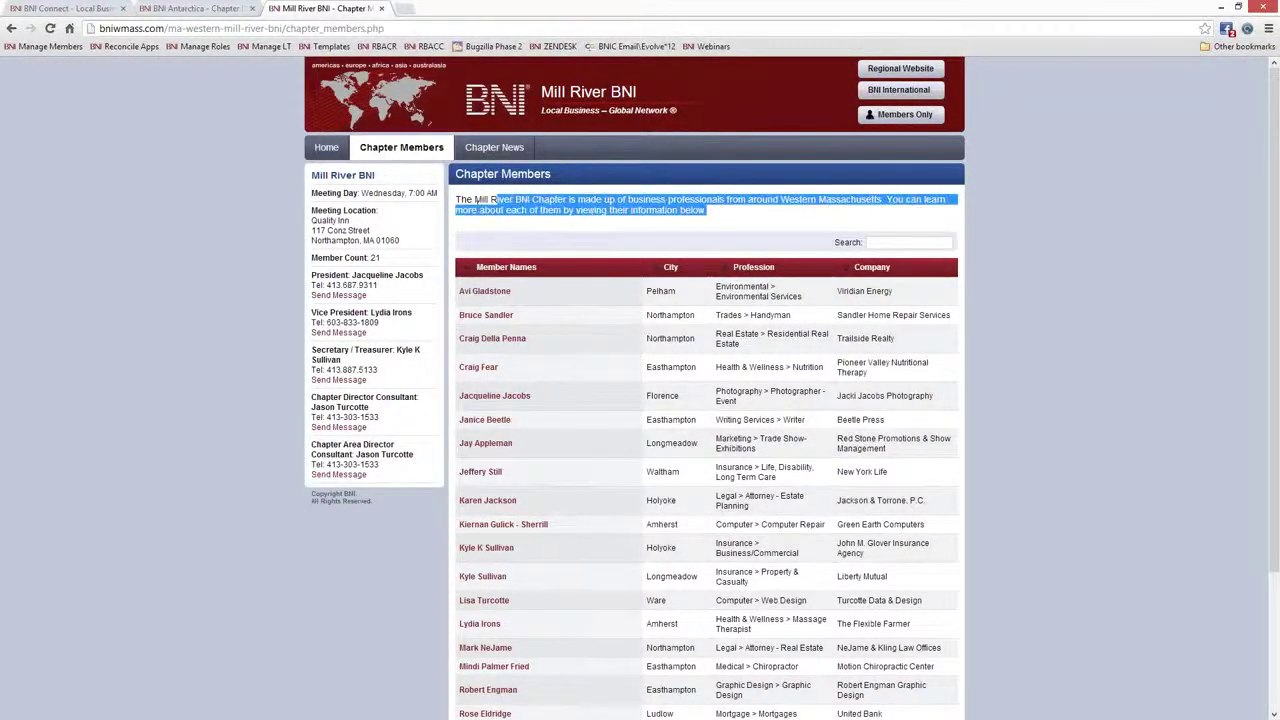
click(521, 210)
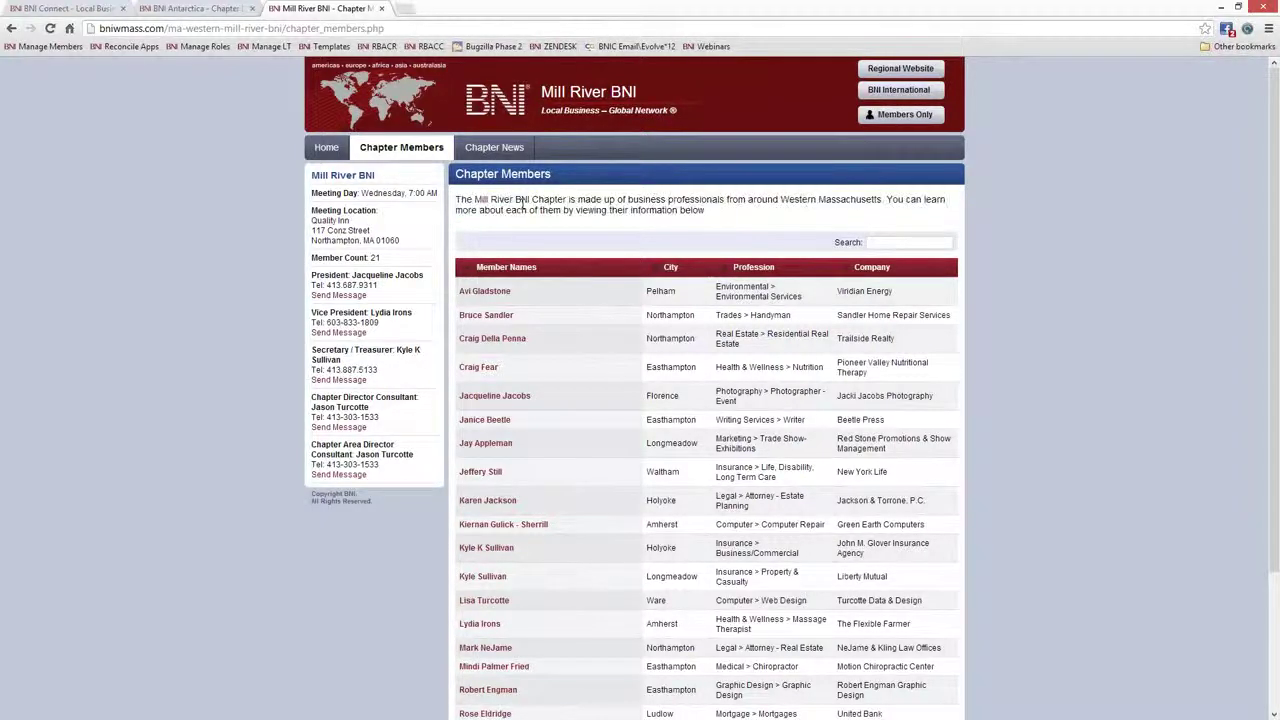
click(494, 150)
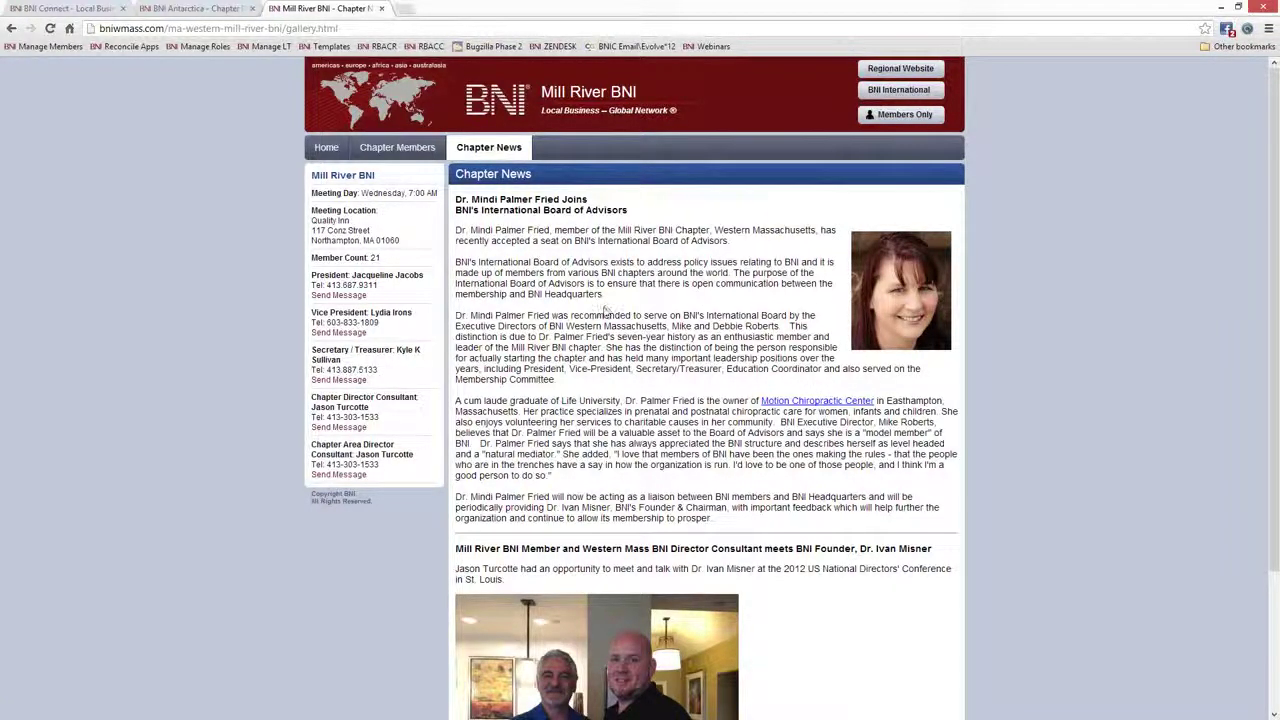
scroll(604, 312, down, 3)
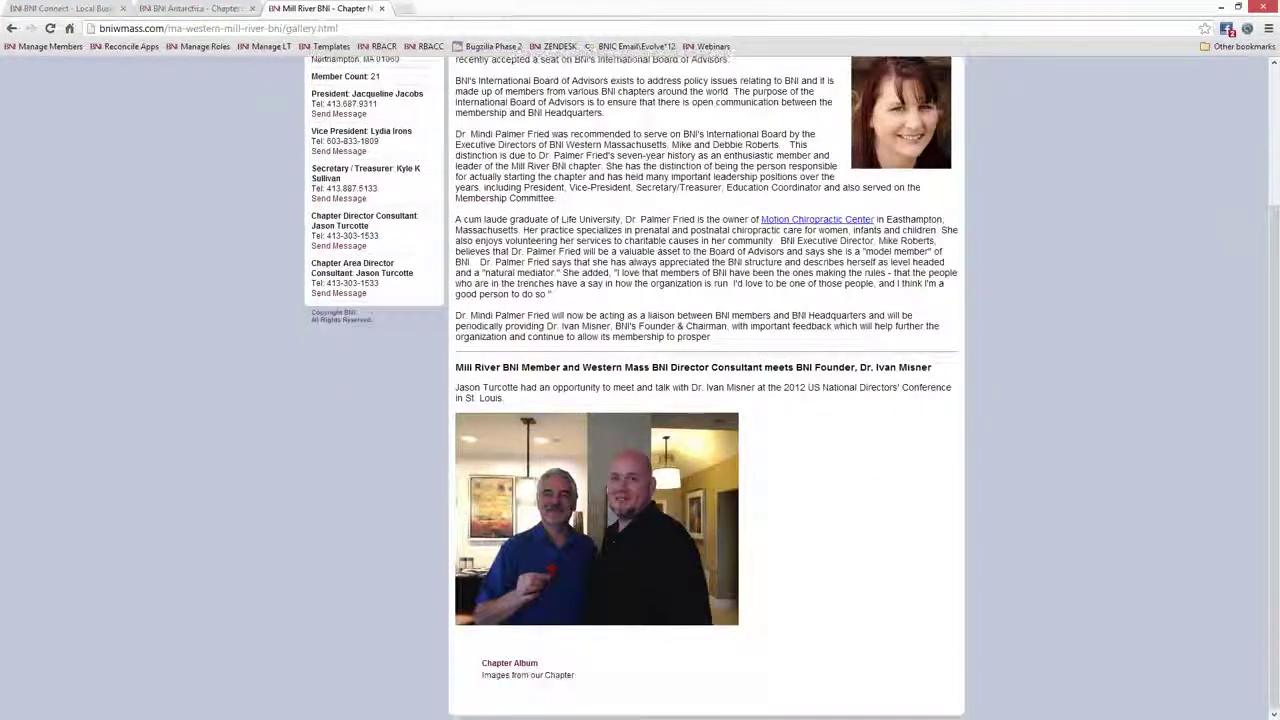
scroll(661, 303, up, 3)
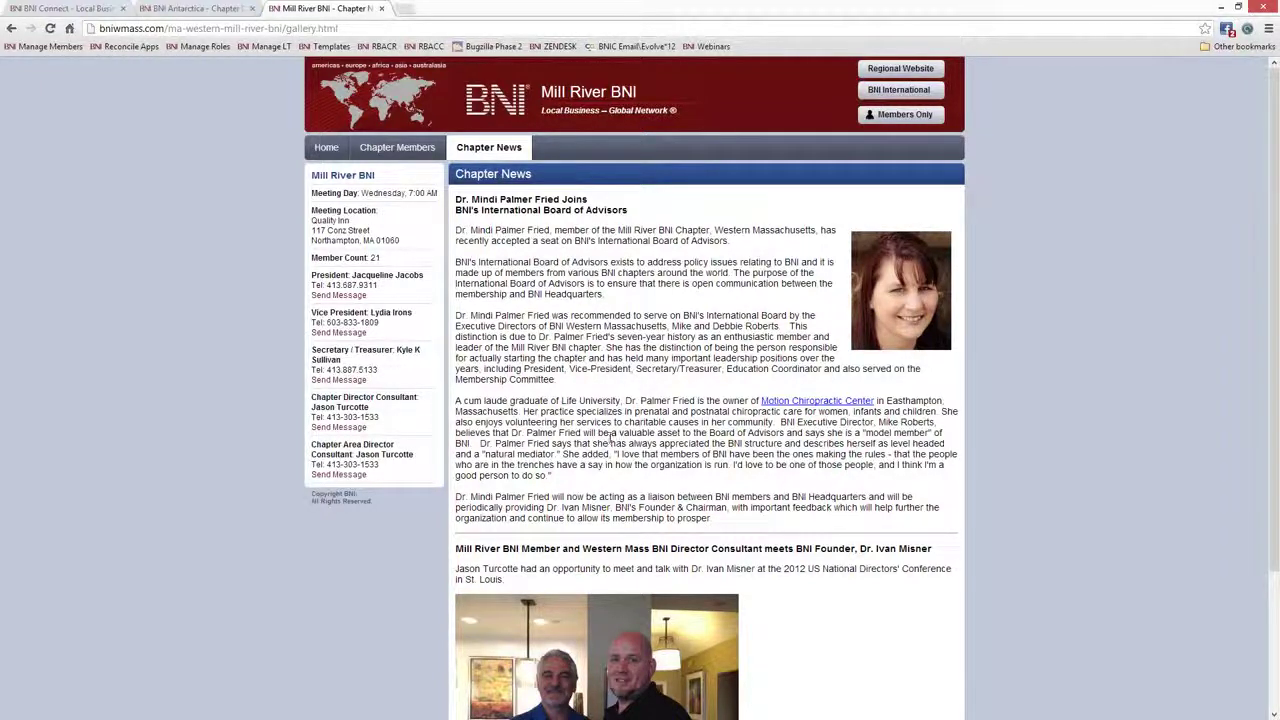
click(336, 157)
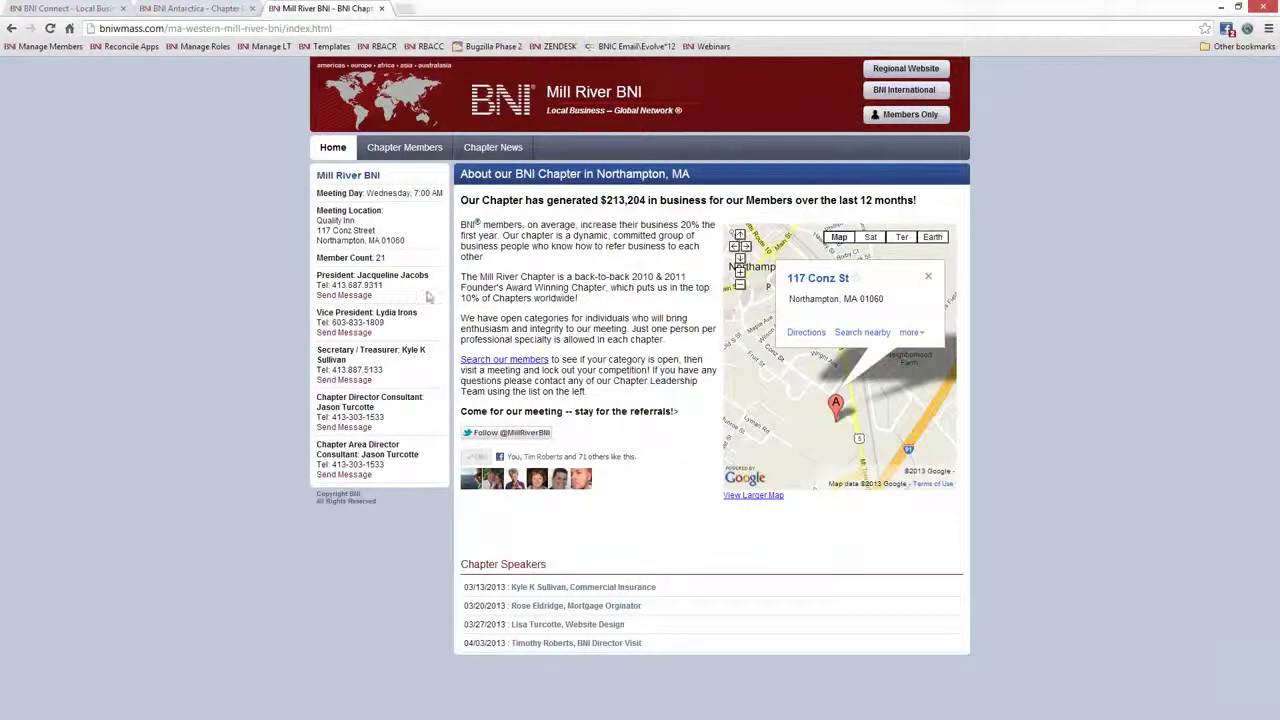
Highlight the $213,204 business figure, then close the Mill River BNI tab
drag(648, 200, 600, 200)
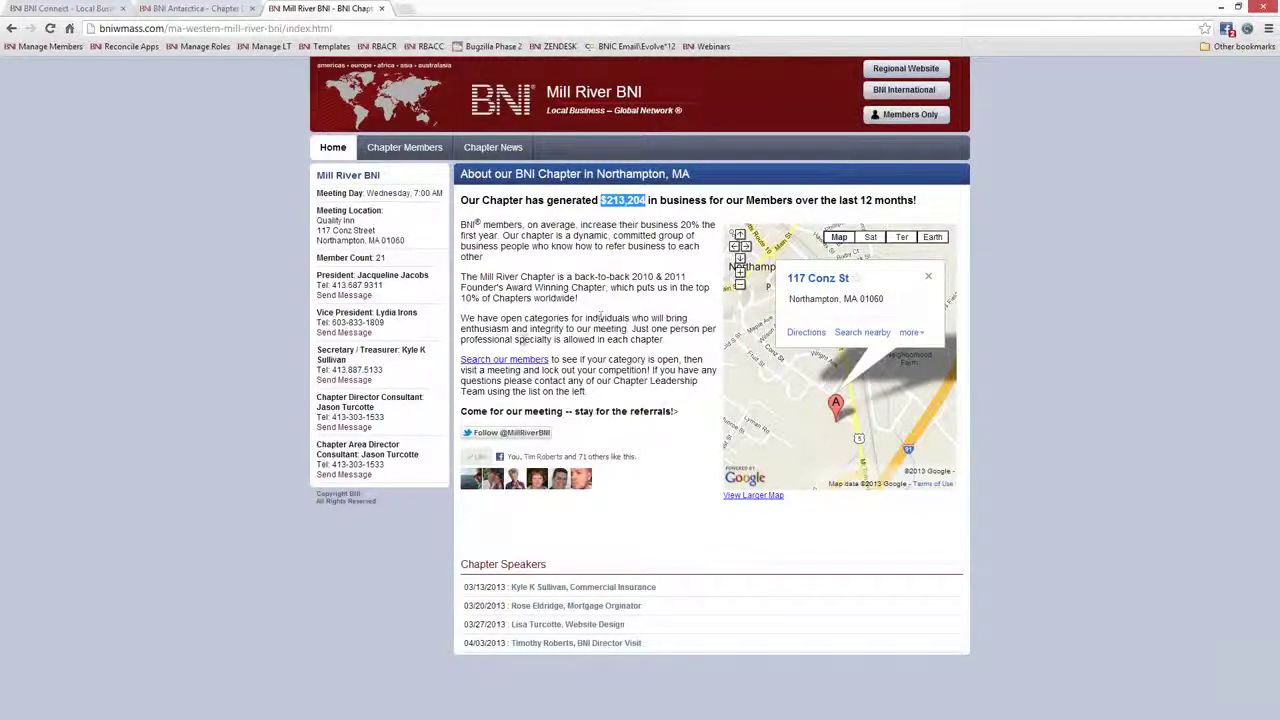
key(alt+Tab)
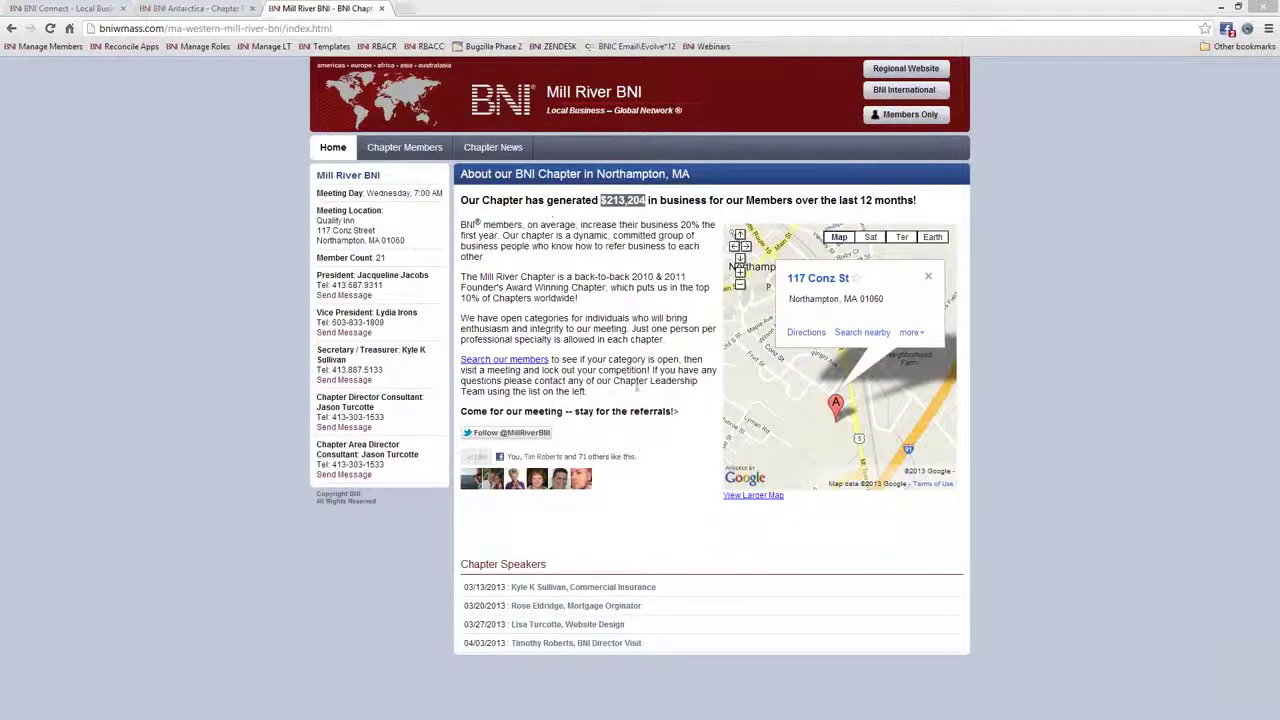
click(1117, 273)
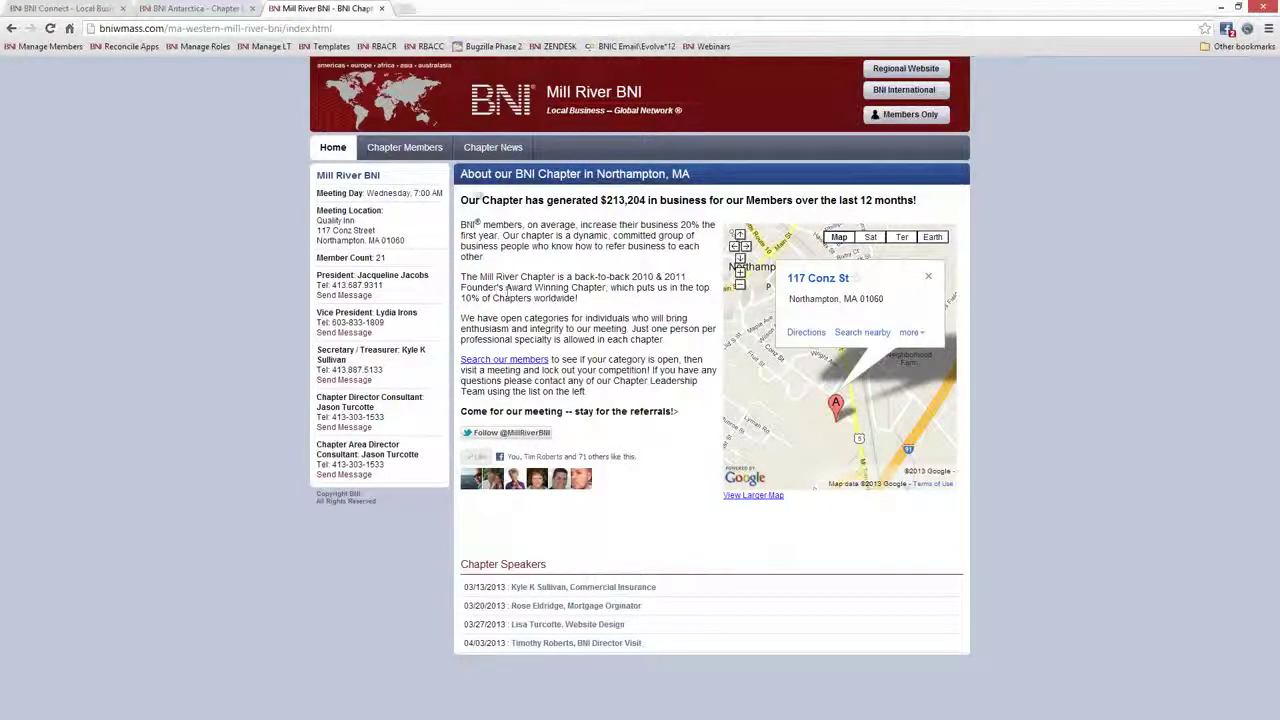
click(381, 9)
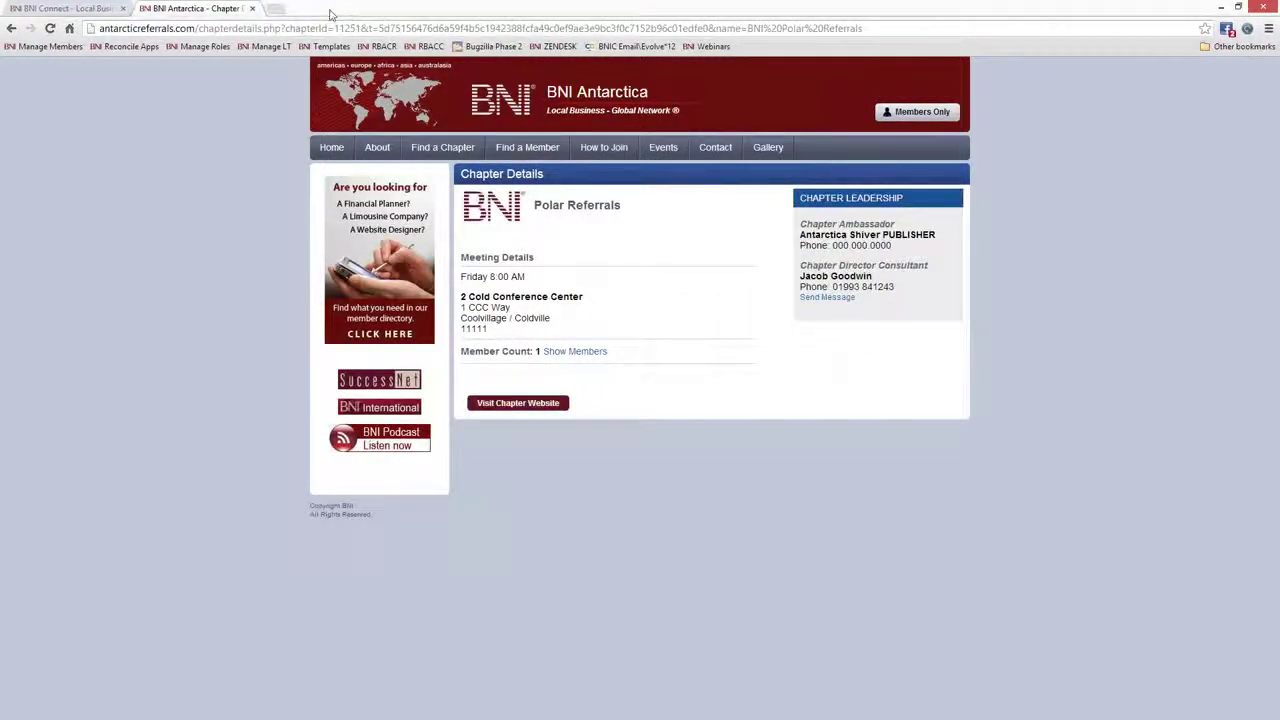
Close the BNI Antarctica tab and reveal Tools > CMS's Region Websites and Chapter Websites
click(252, 8)
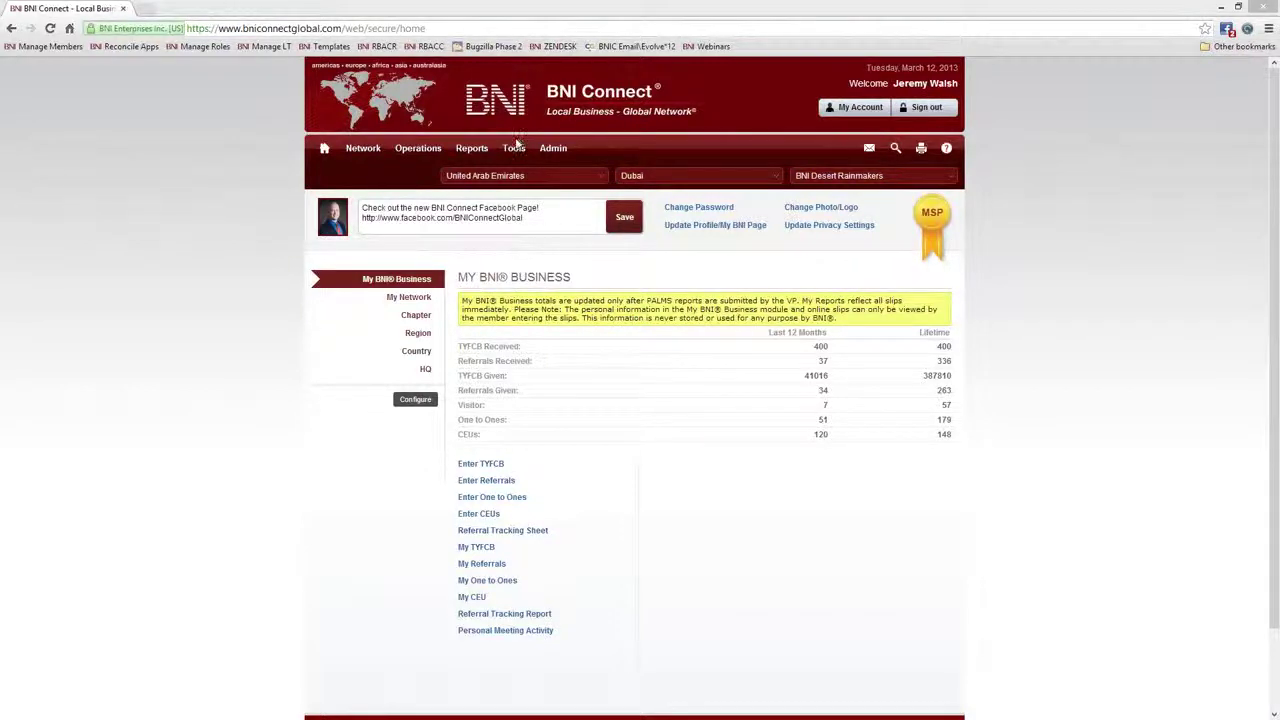
mouse_move(514, 155)
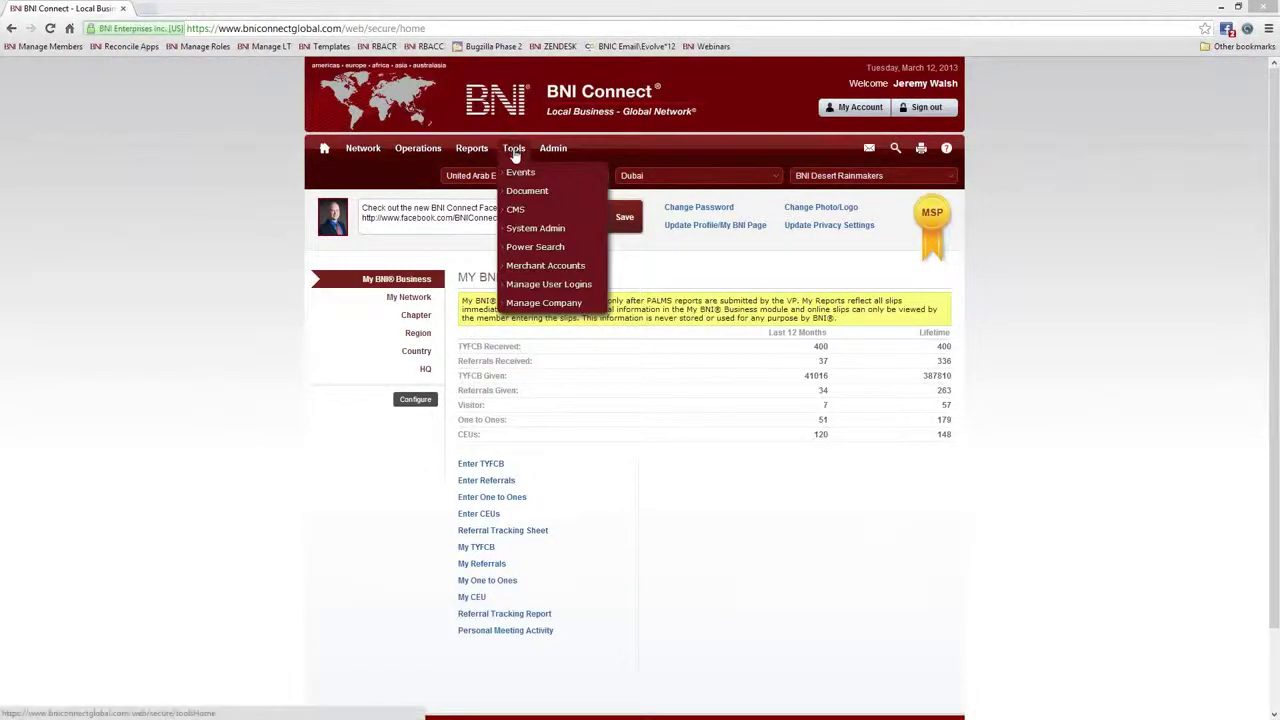
mouse_move(514, 211)
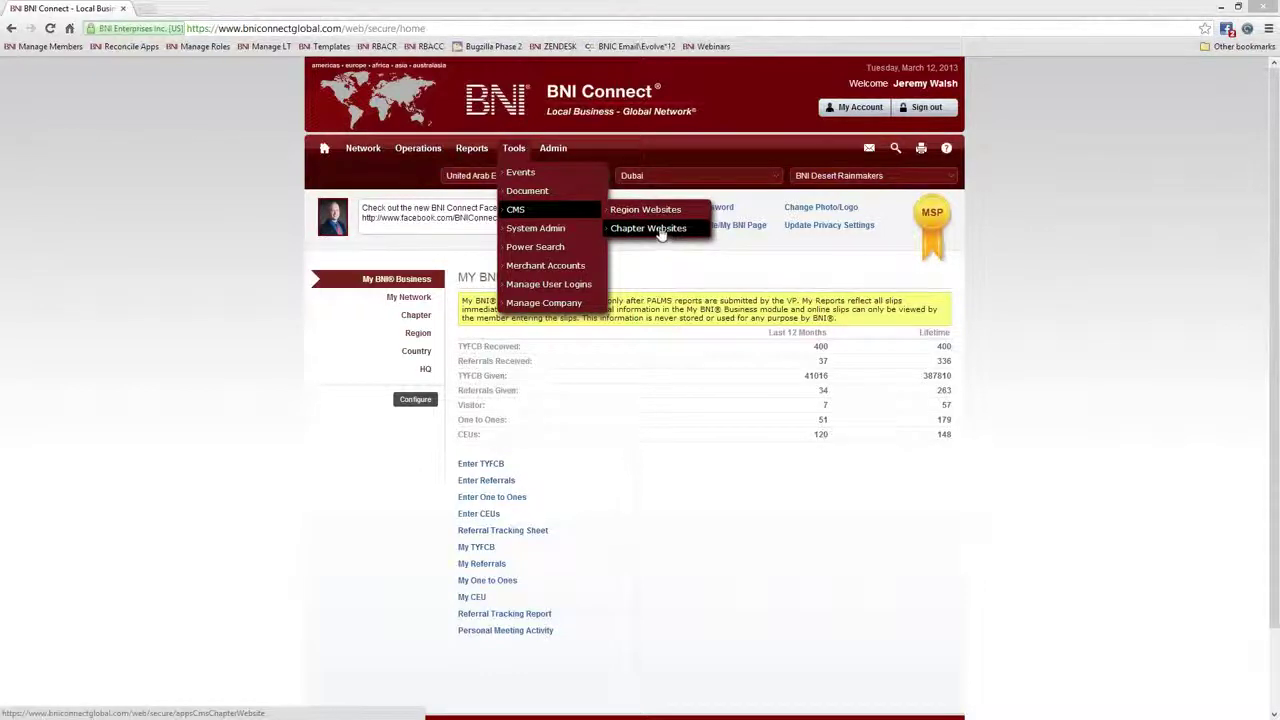
Open Chapter Websites and filter by country Antarctica and region Shiver Region
click(648, 229)
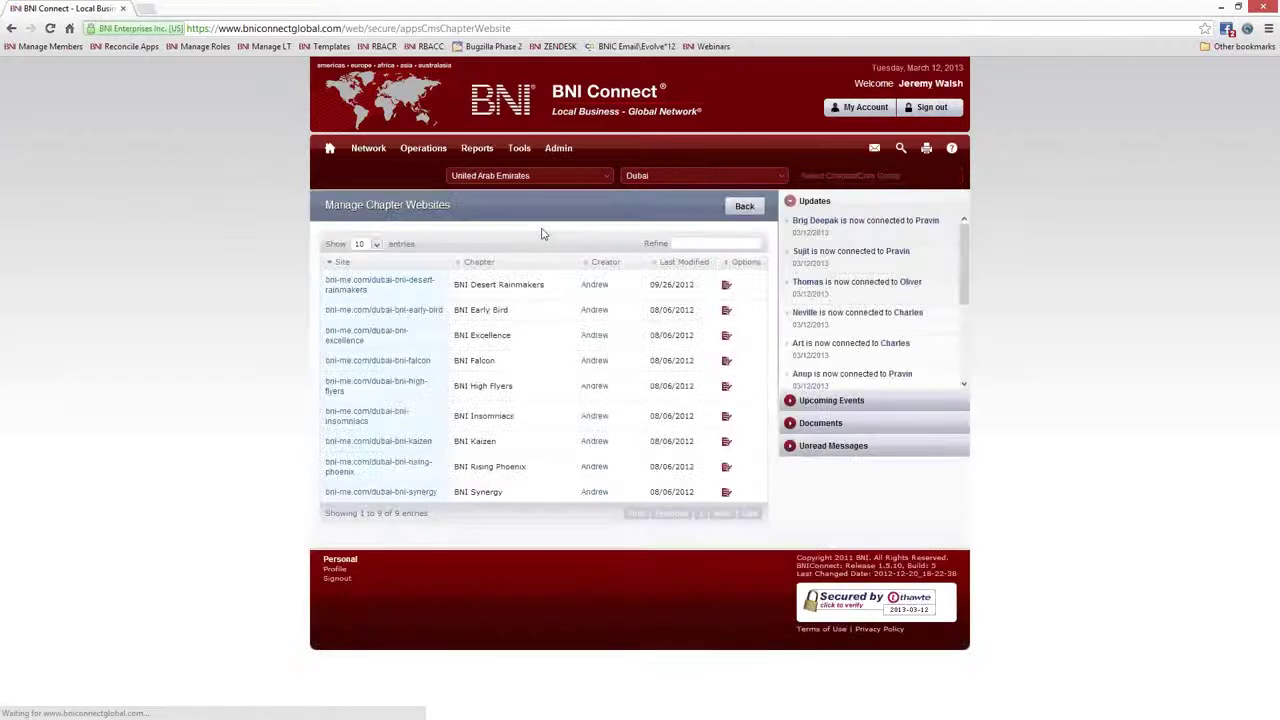
click(560, 177)
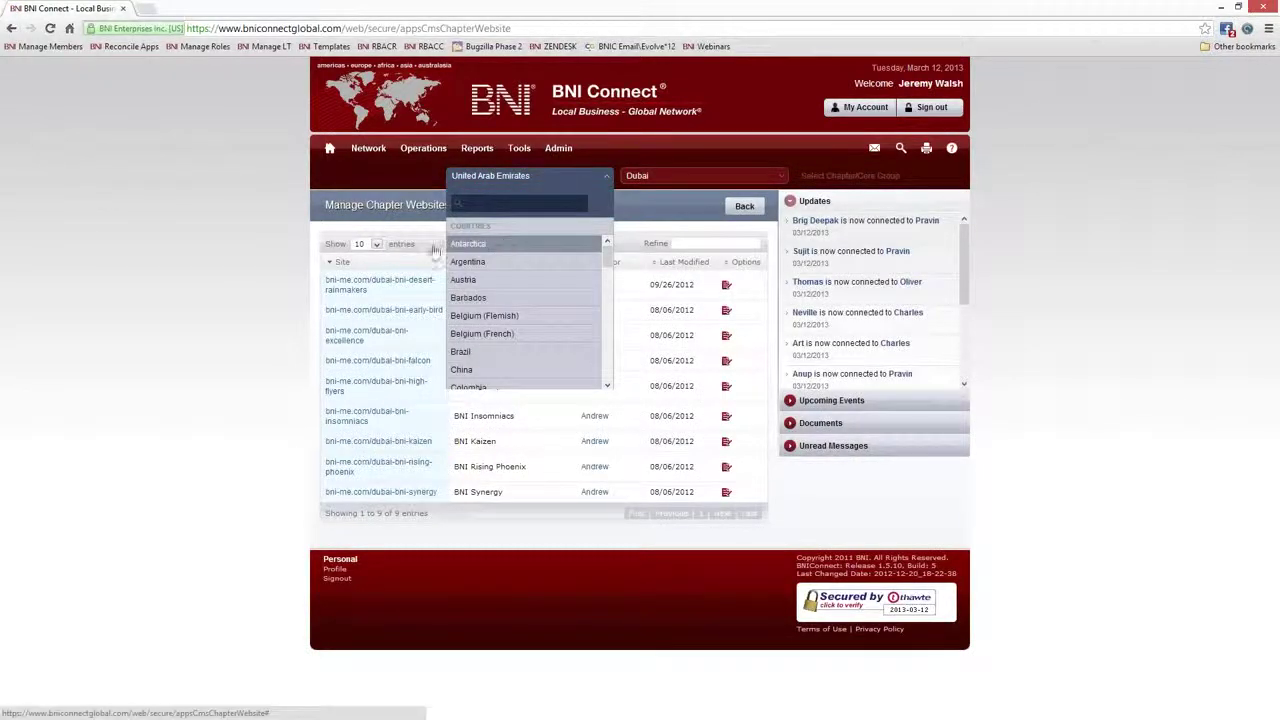
click(504, 246)
click(672, 177)
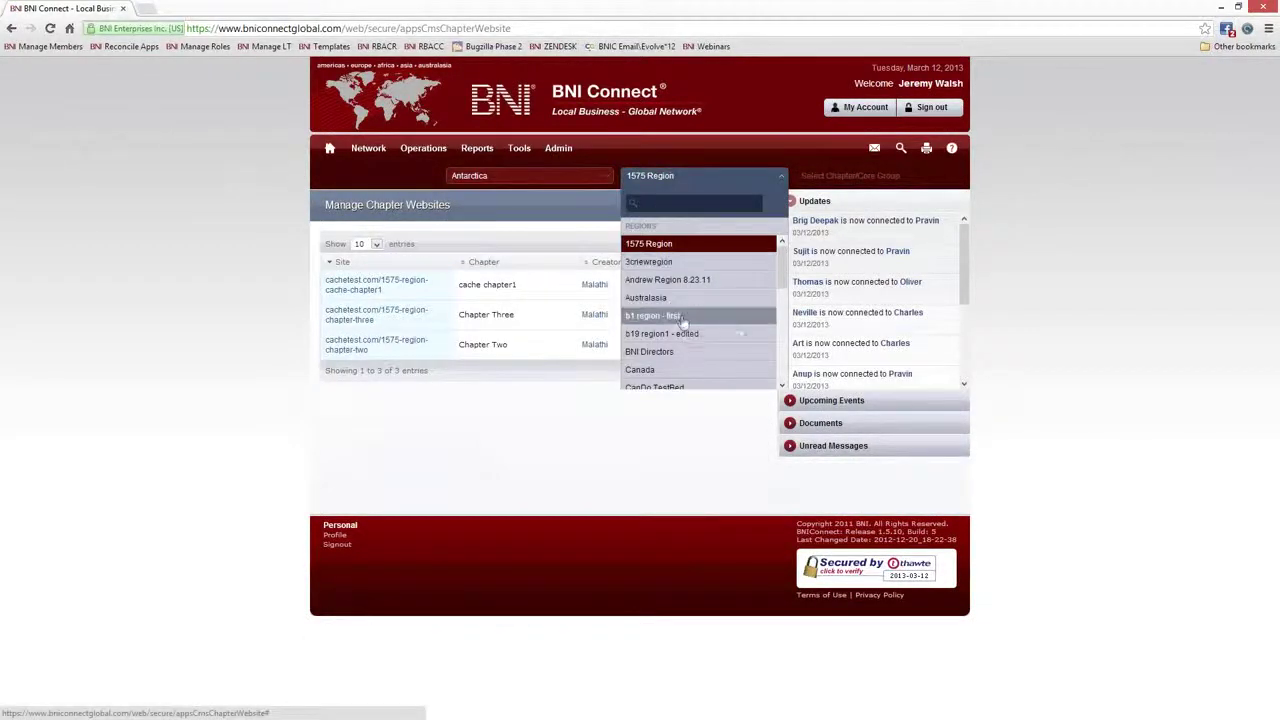
scroll(664, 287, down, 5)
click(665, 279)
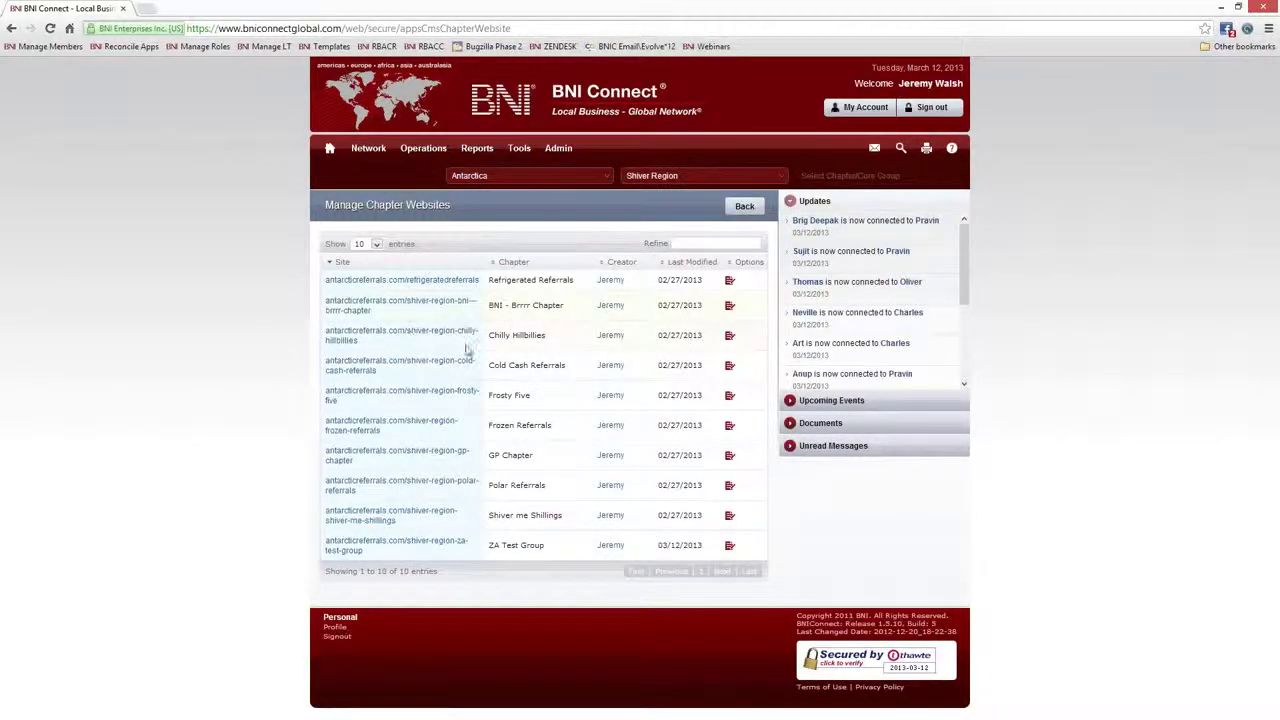
Try 'hillb' in the Refine box, then preview and close the Frozen Referrals site
click(697, 245)
text(hil)
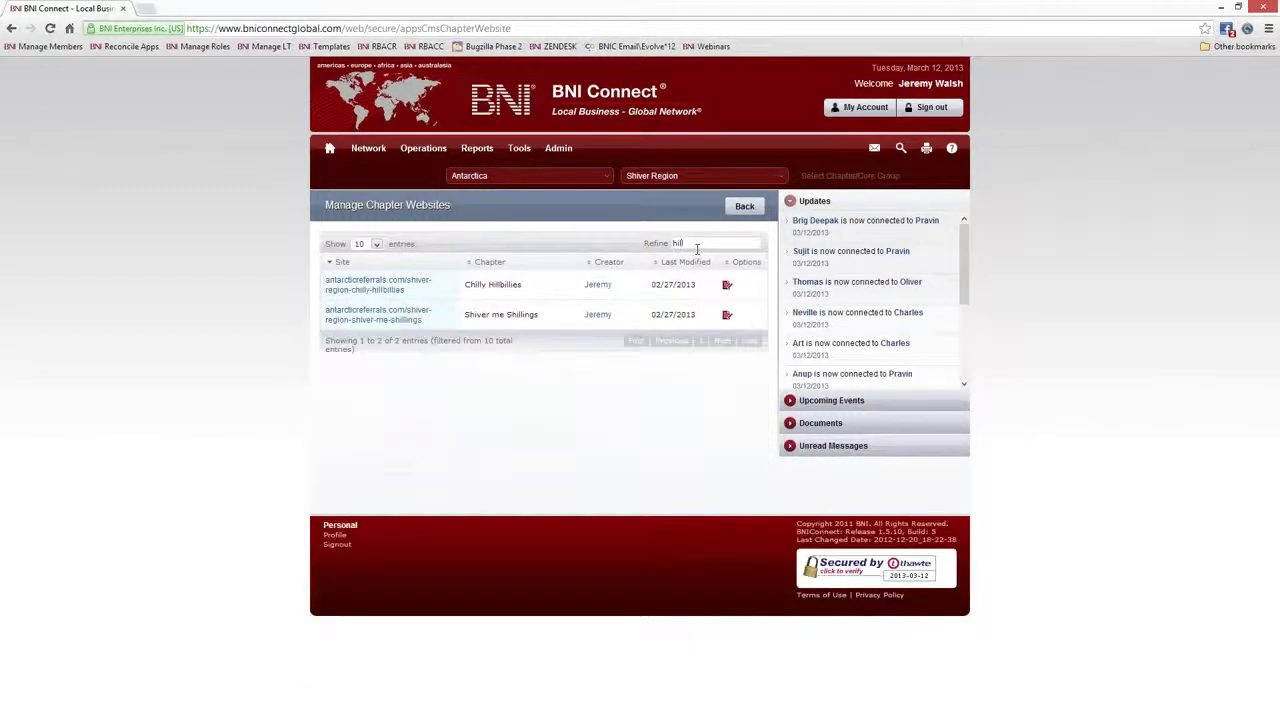
text(lb)
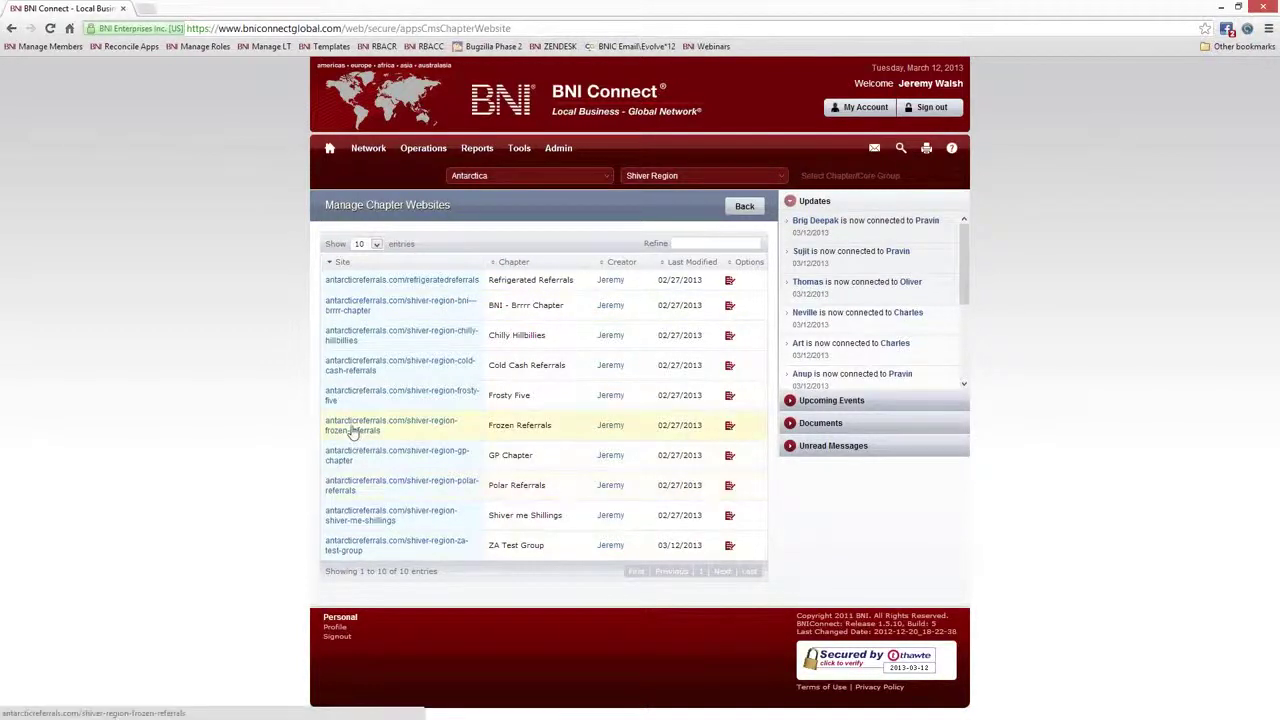
click(352, 429)
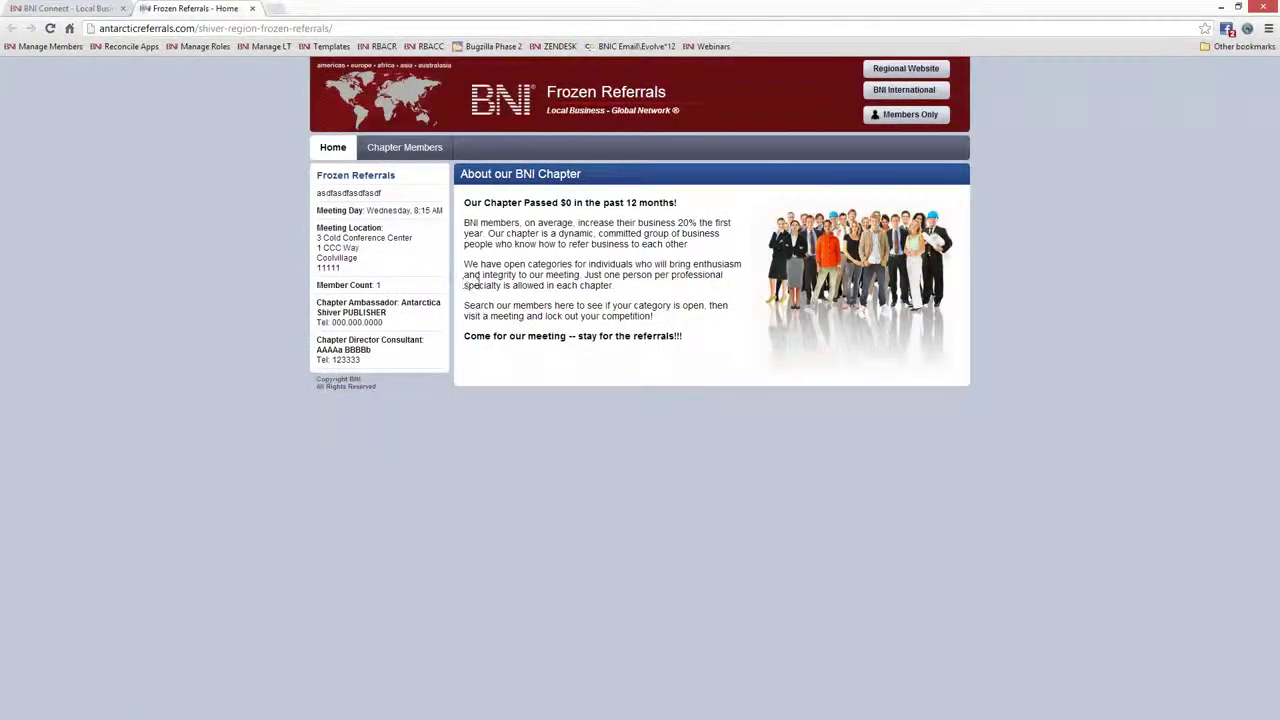
click(252, 8)
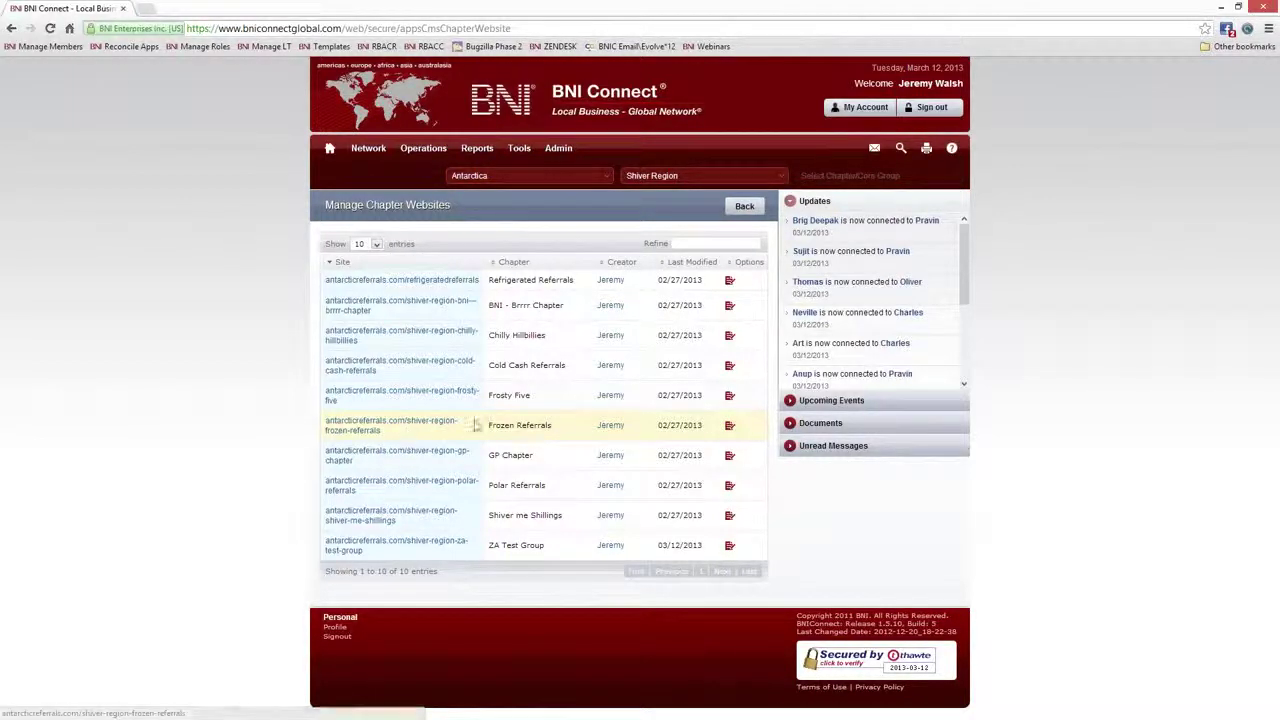
drag(551, 425, 487, 428)
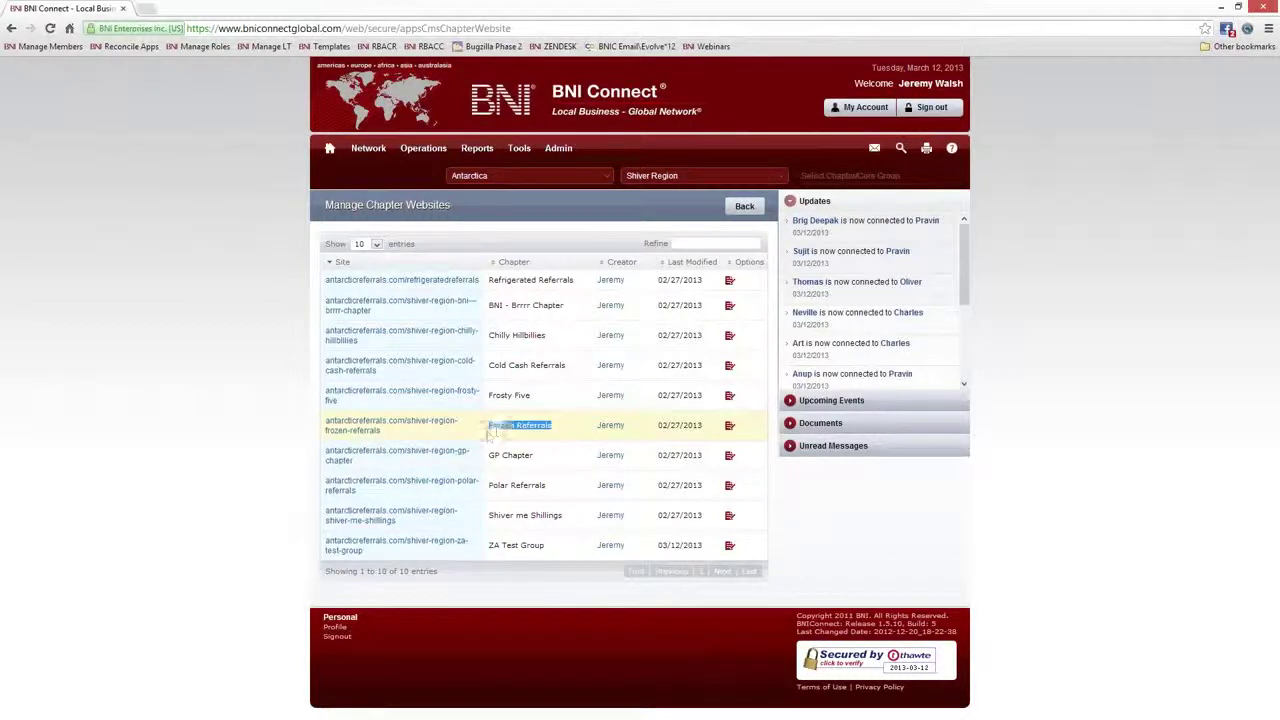
Open Edit Website for Frozen Referrals and point out its pages, Home through Gallery
click(729, 428)
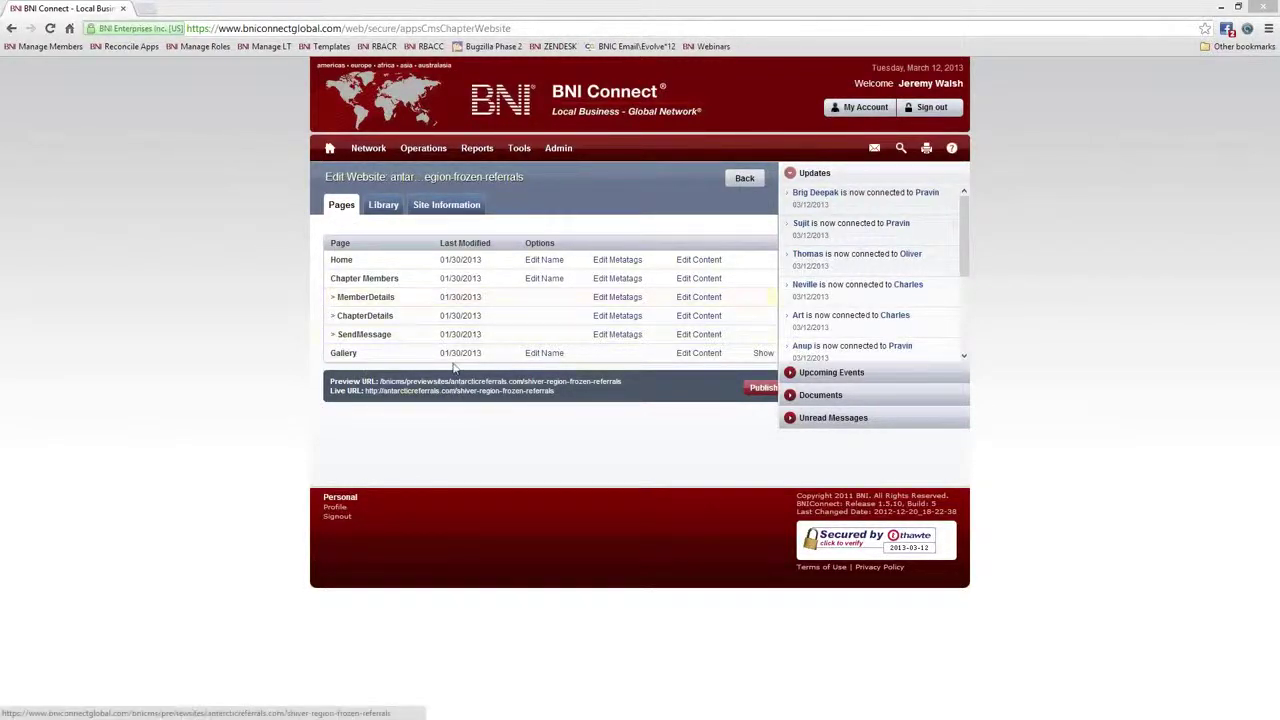
drag(355, 262, 324, 262)
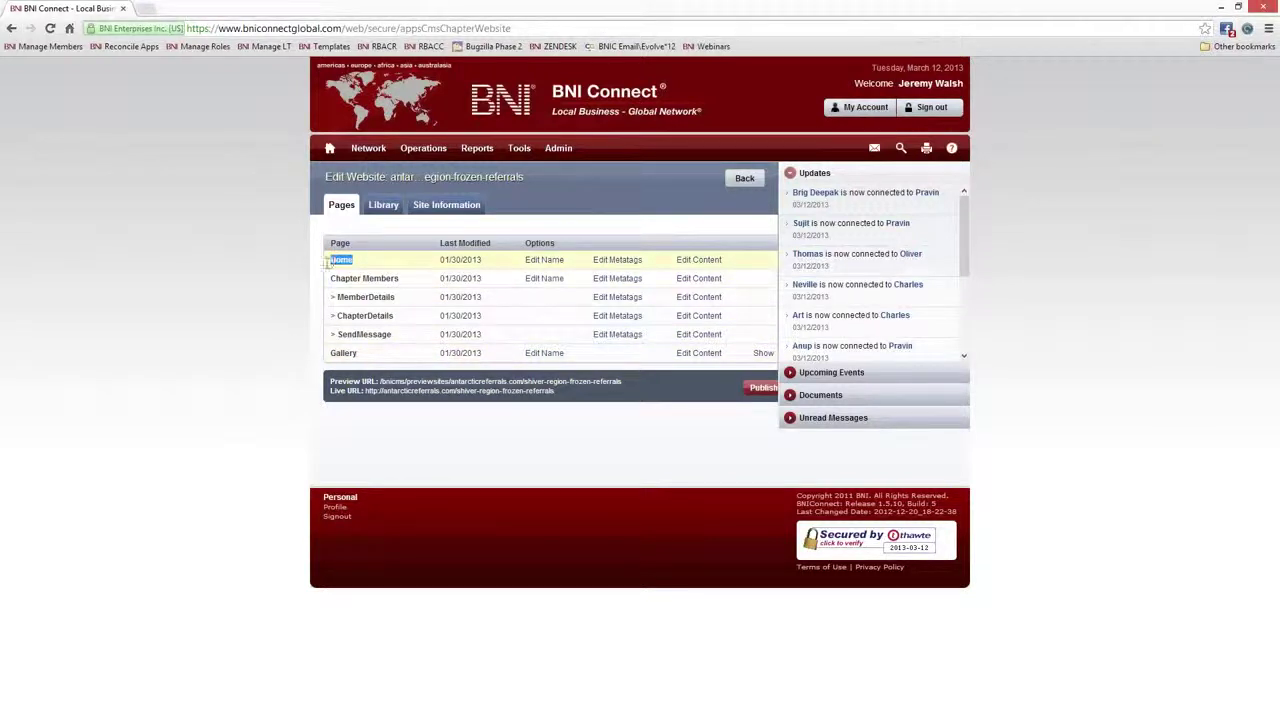
drag(403, 280, 329, 284)
click(356, 296)
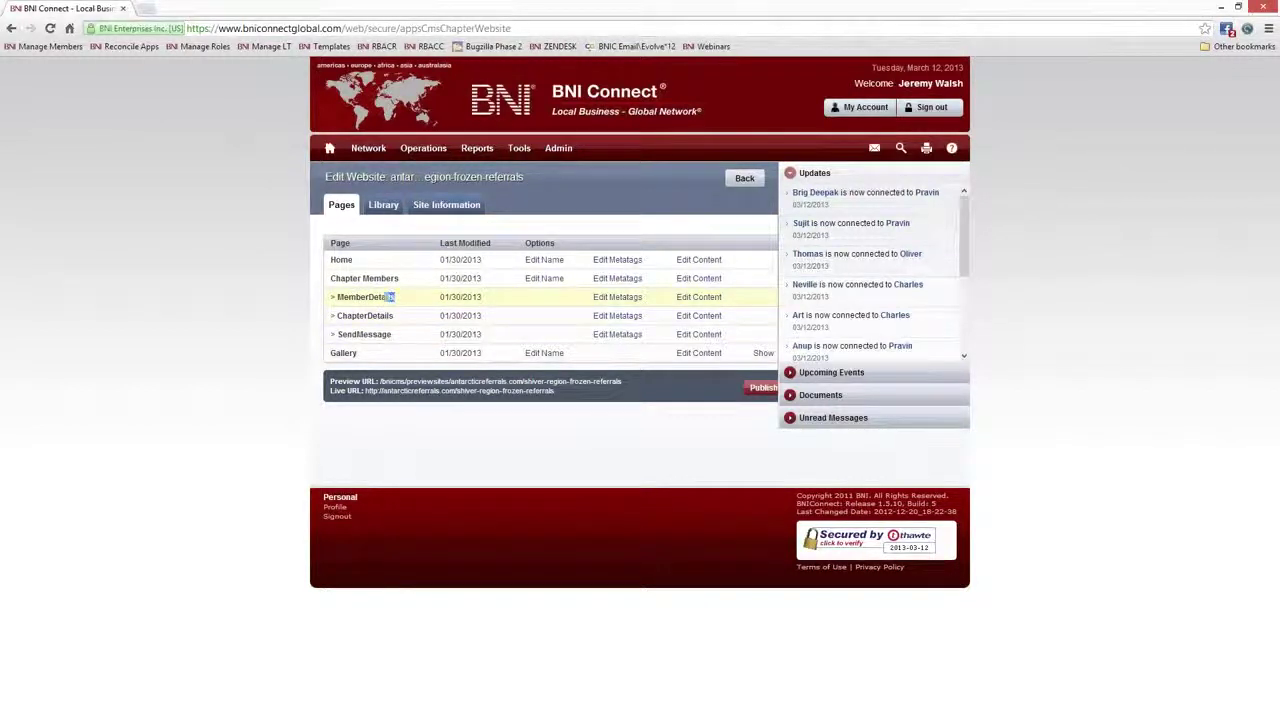
drag(395, 297, 337, 356)
click(383, 314)
click(358, 366)
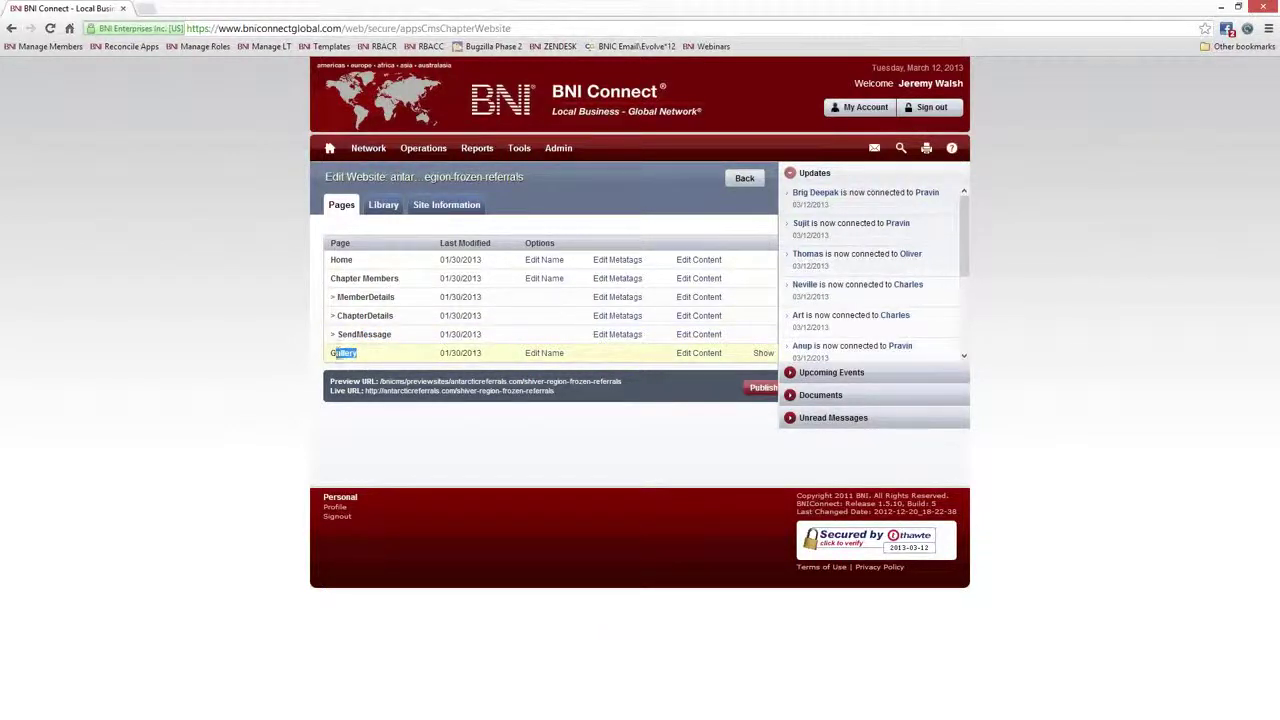
click(341, 360)
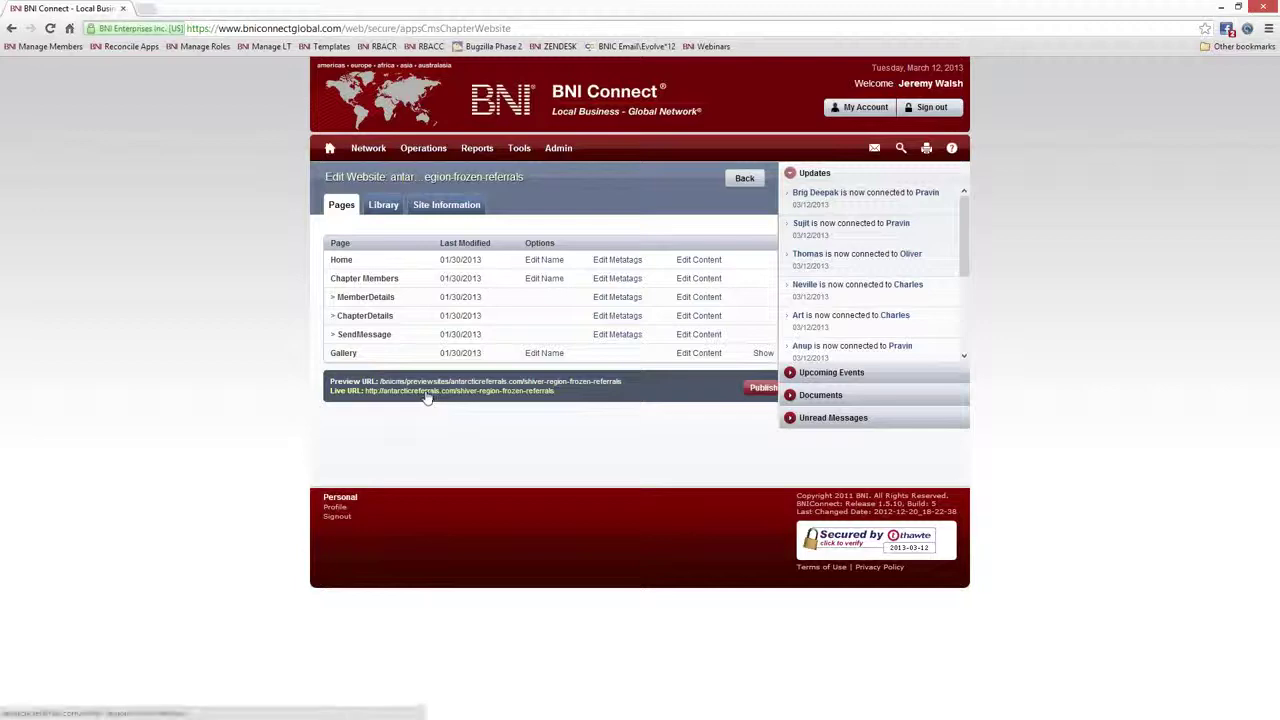
Open the live Frozen Referrals site and highlight its About our BNI Chapter block
click(425, 391)
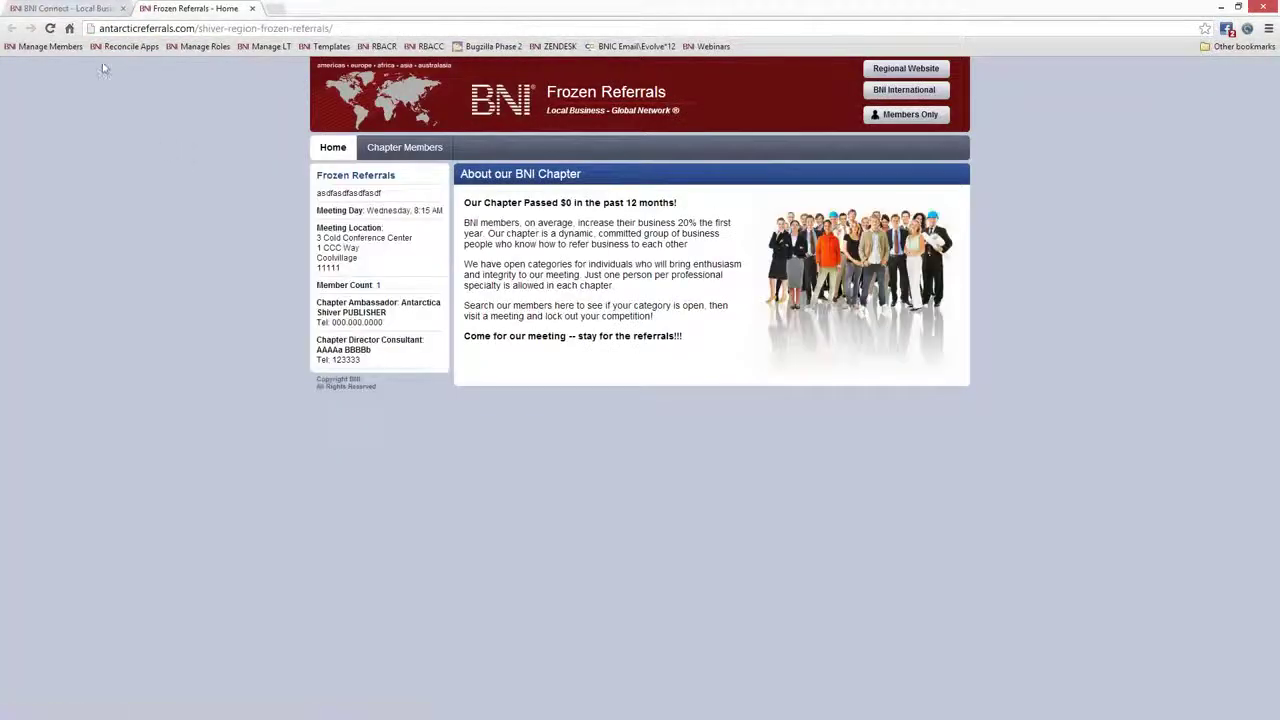
click(70, 8)
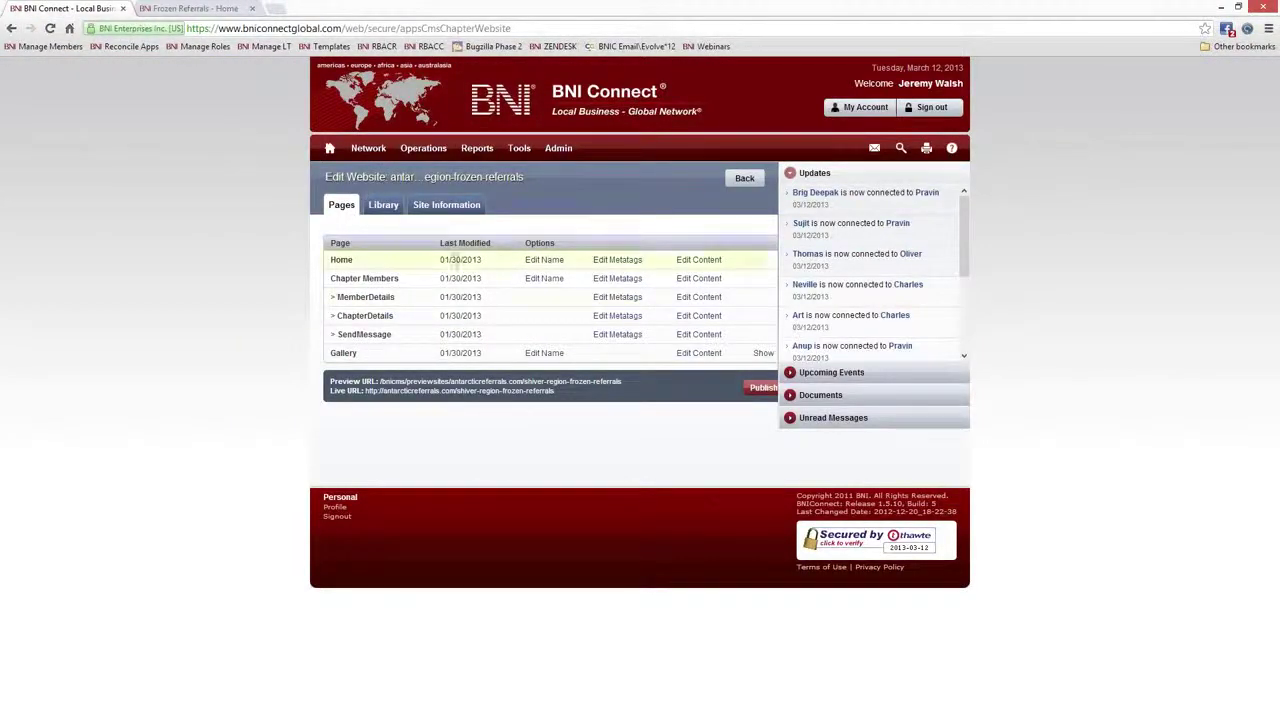
click(208, 10)
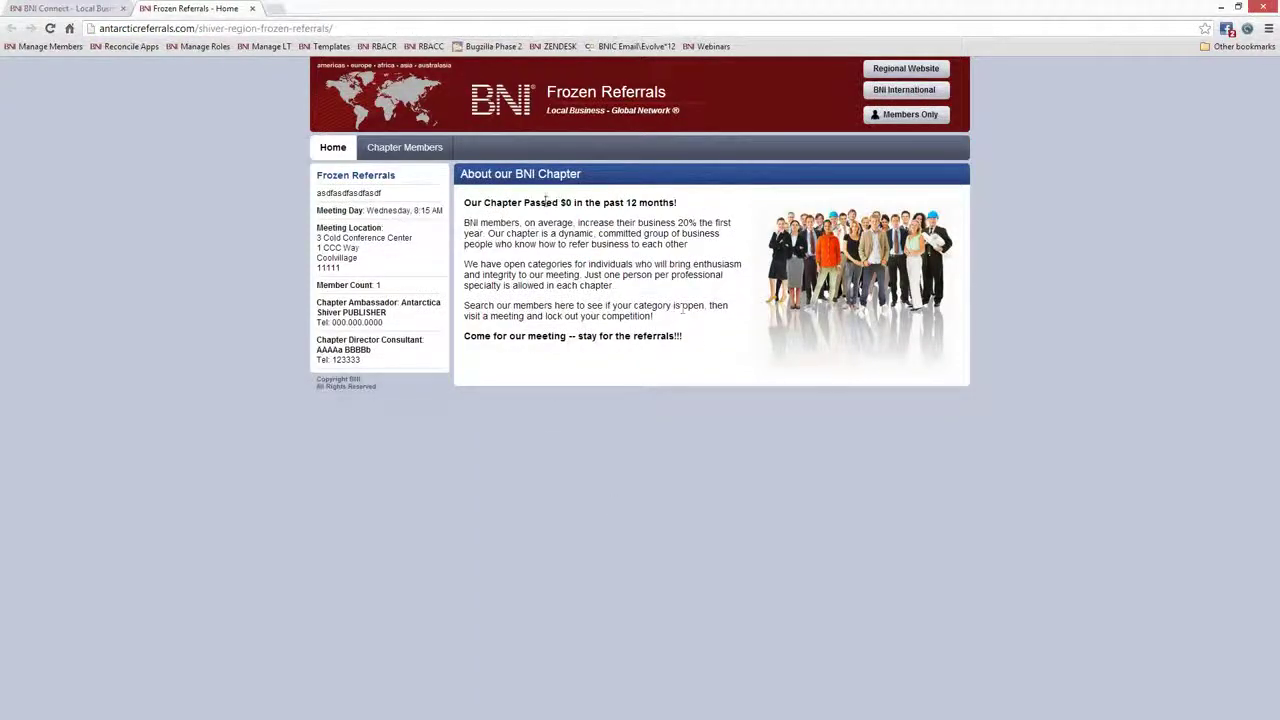
drag(462, 188, 948, 203)
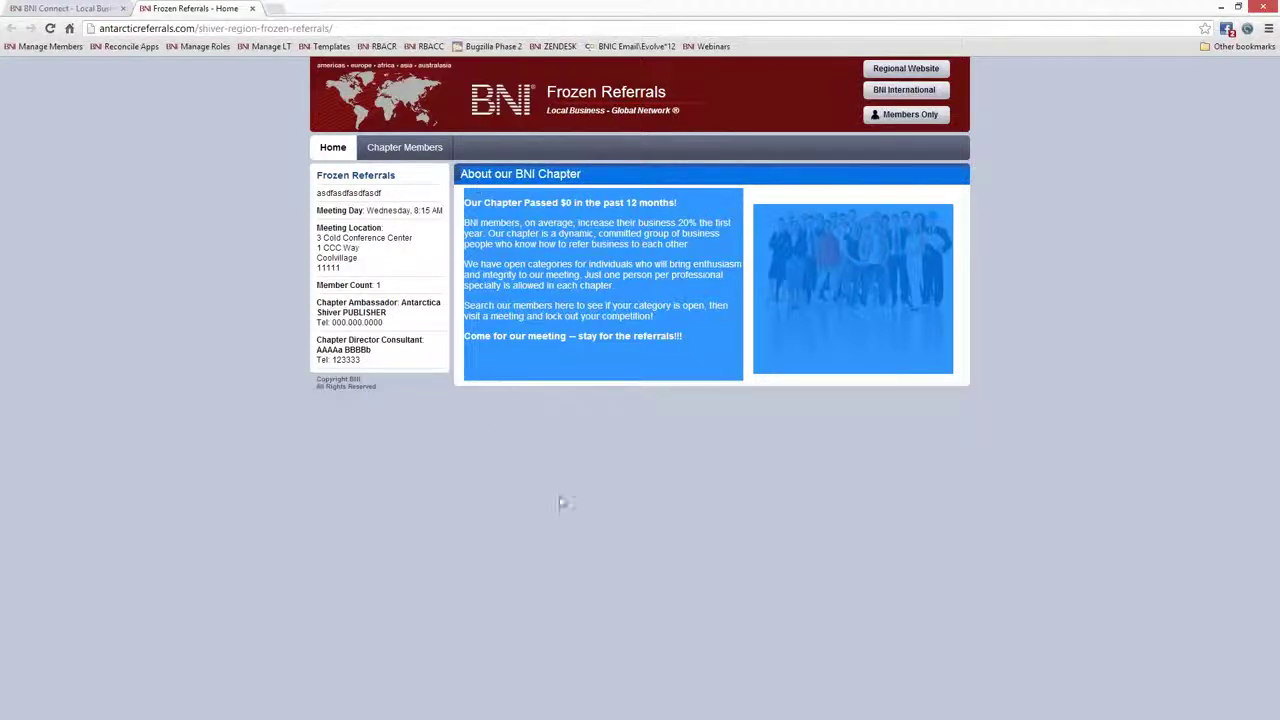
click(1000, 262)
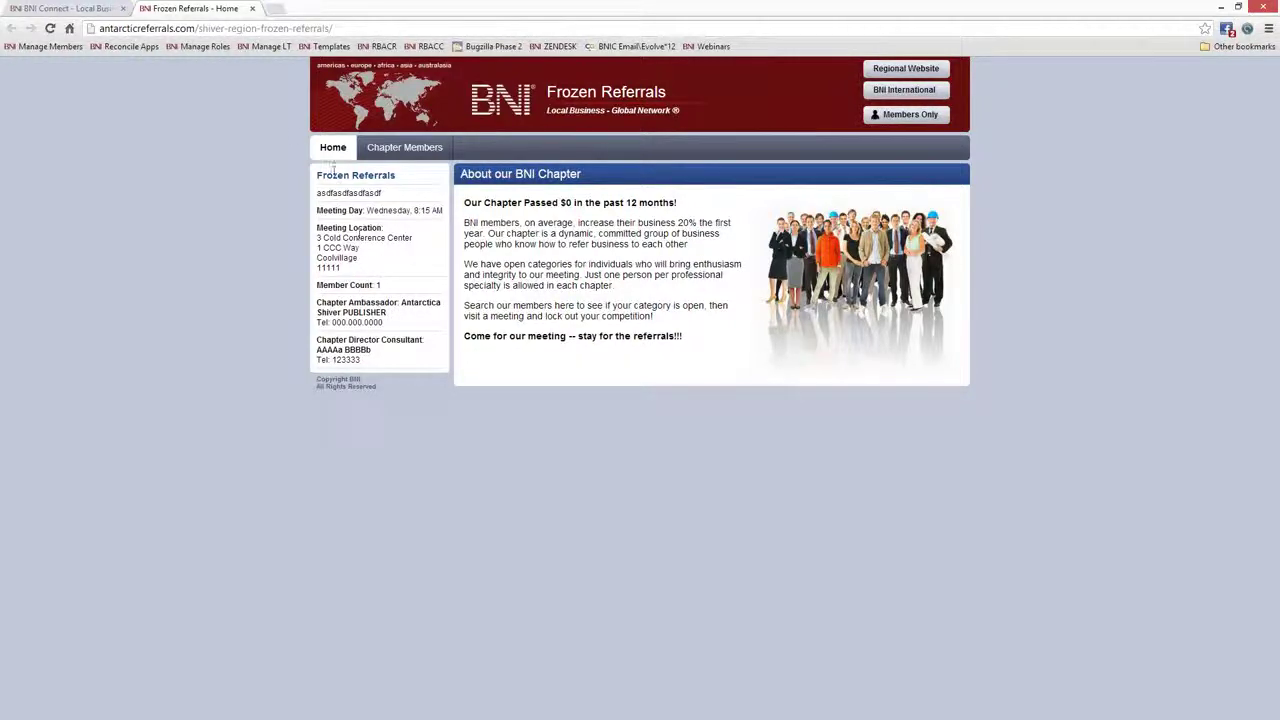
click(88, 9)
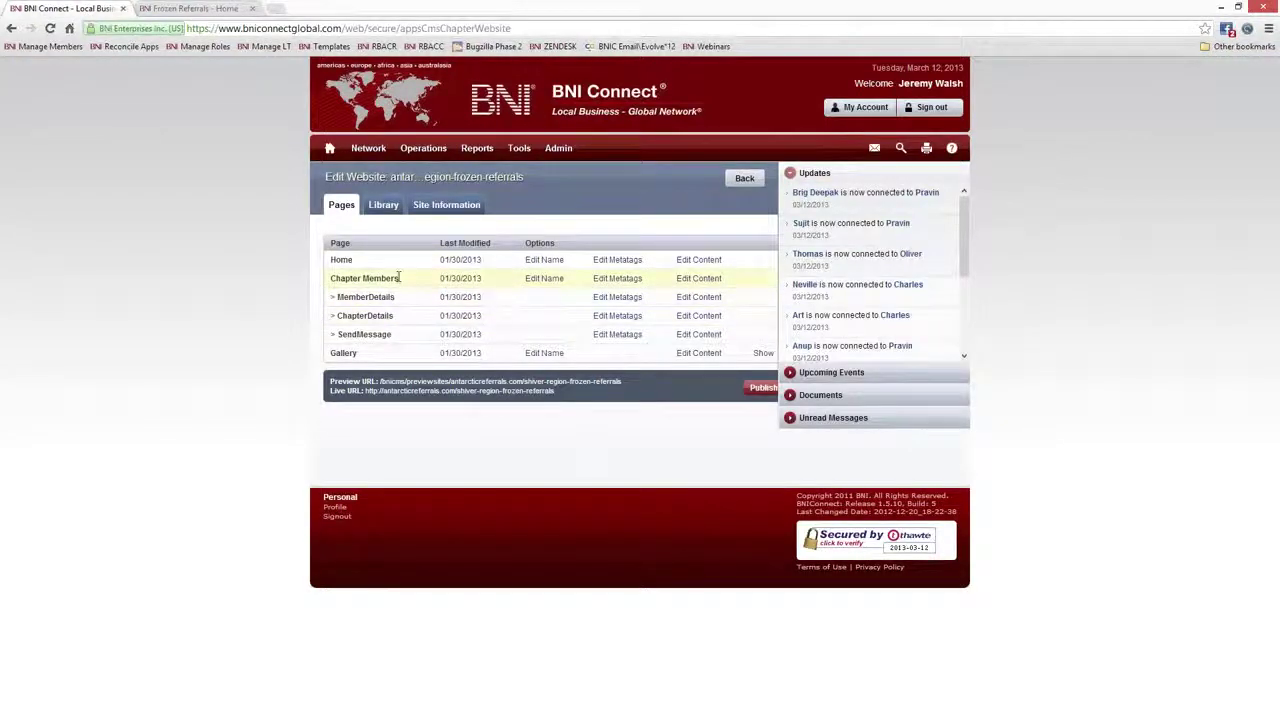
drag(400, 278, 326, 236)
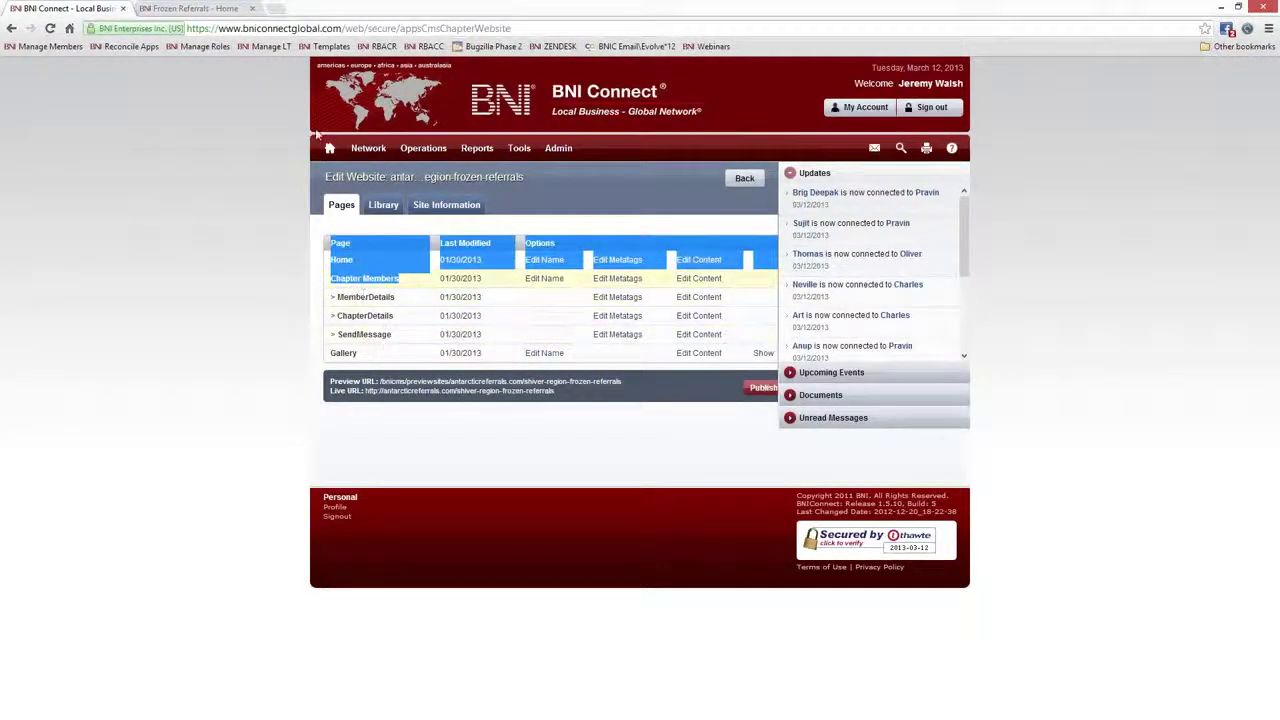
View the live site's Chapter Members list and a member's details, then return to Edit Website
click(196, 9)
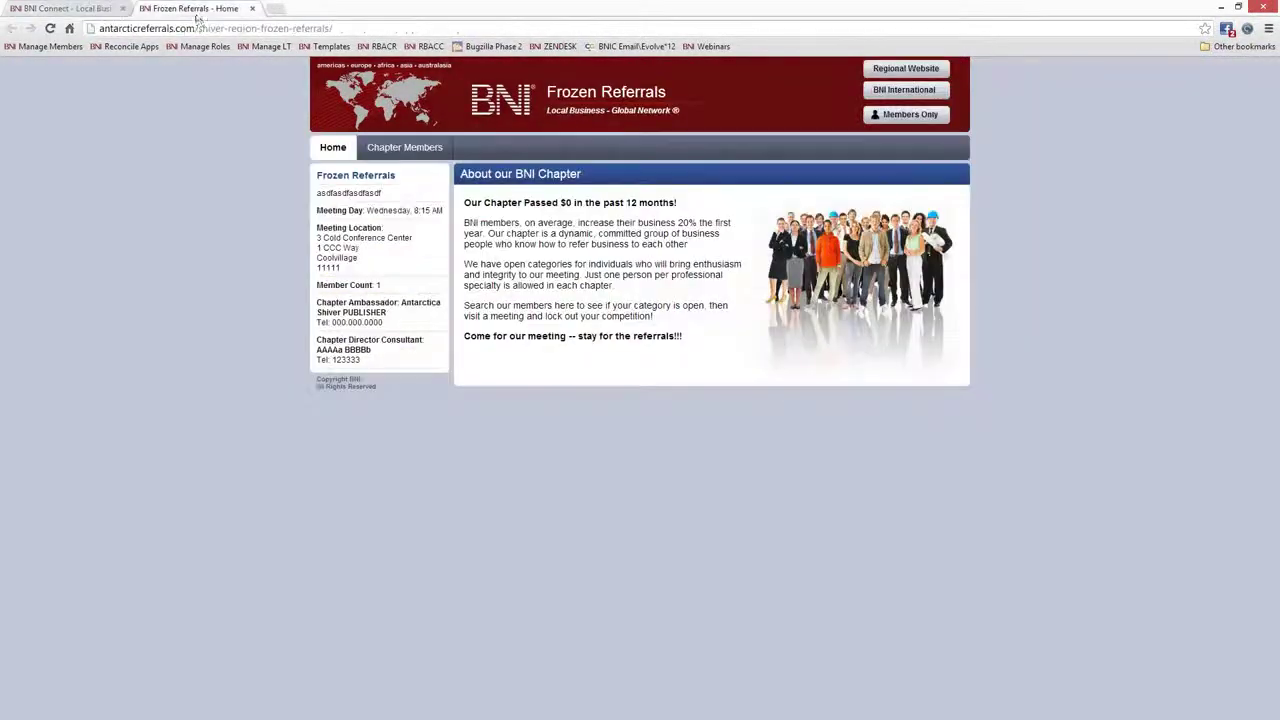
click(405, 150)
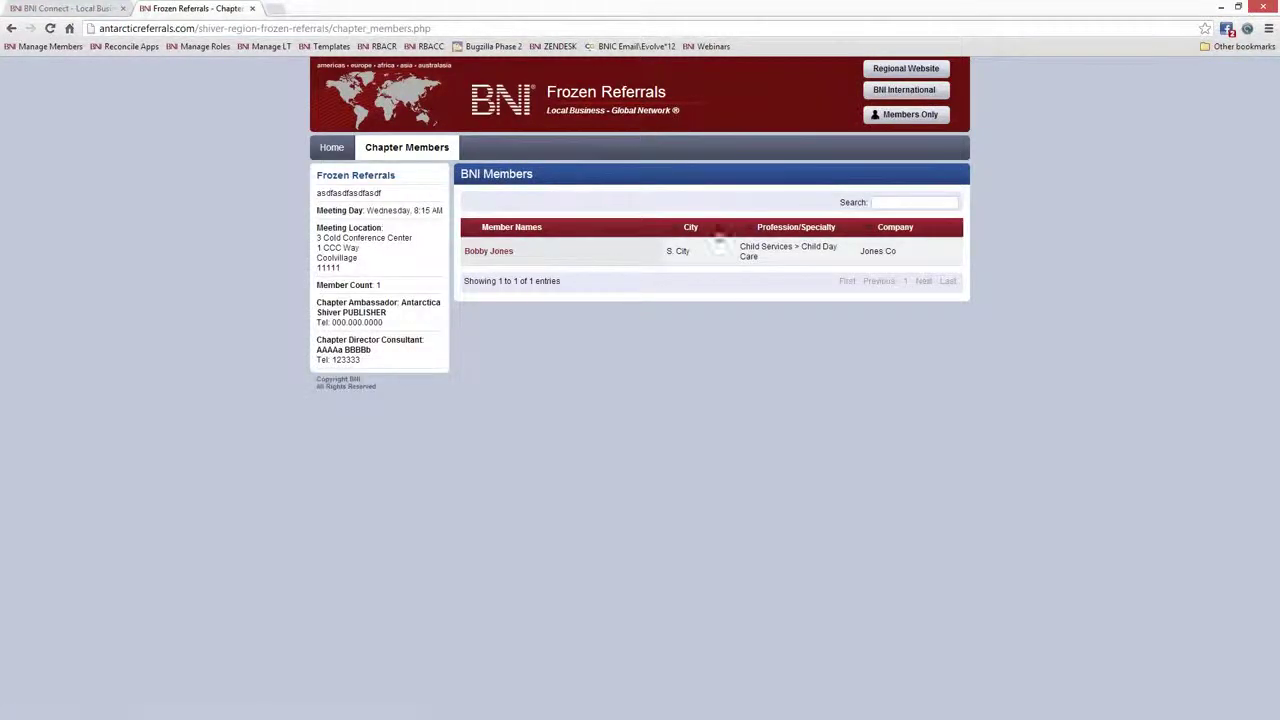
click(486, 254)
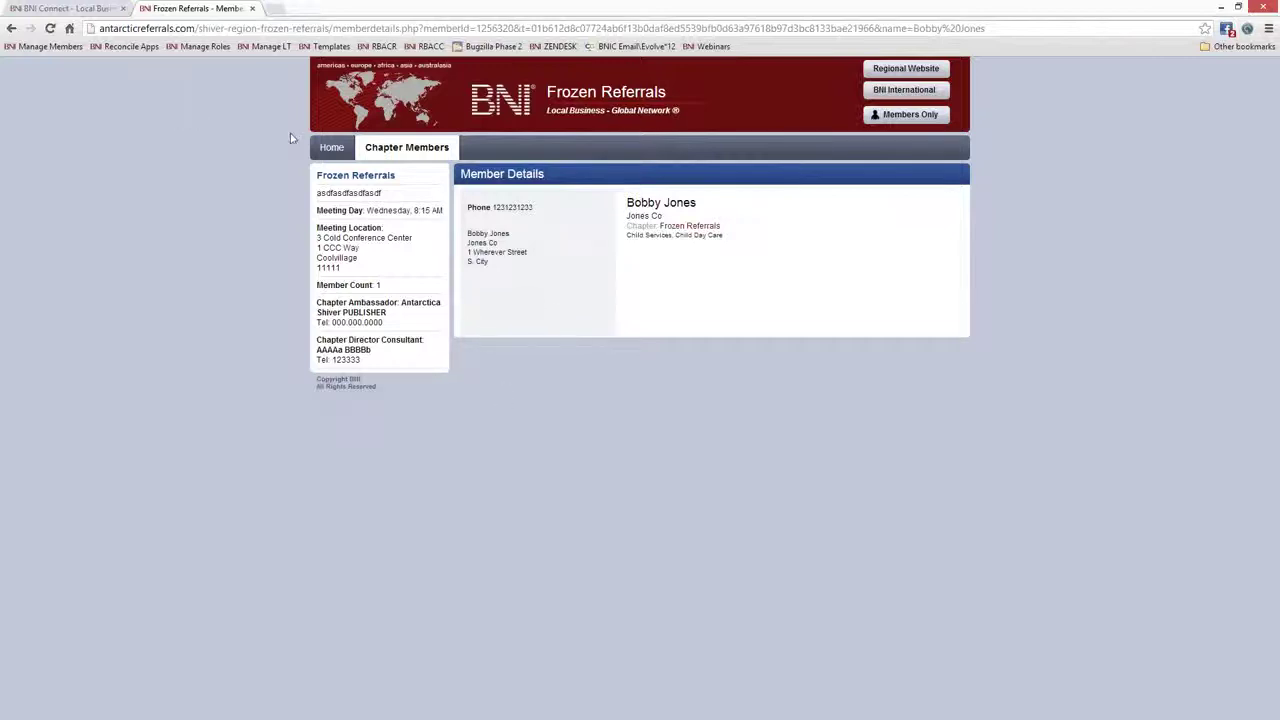
click(73, 10)
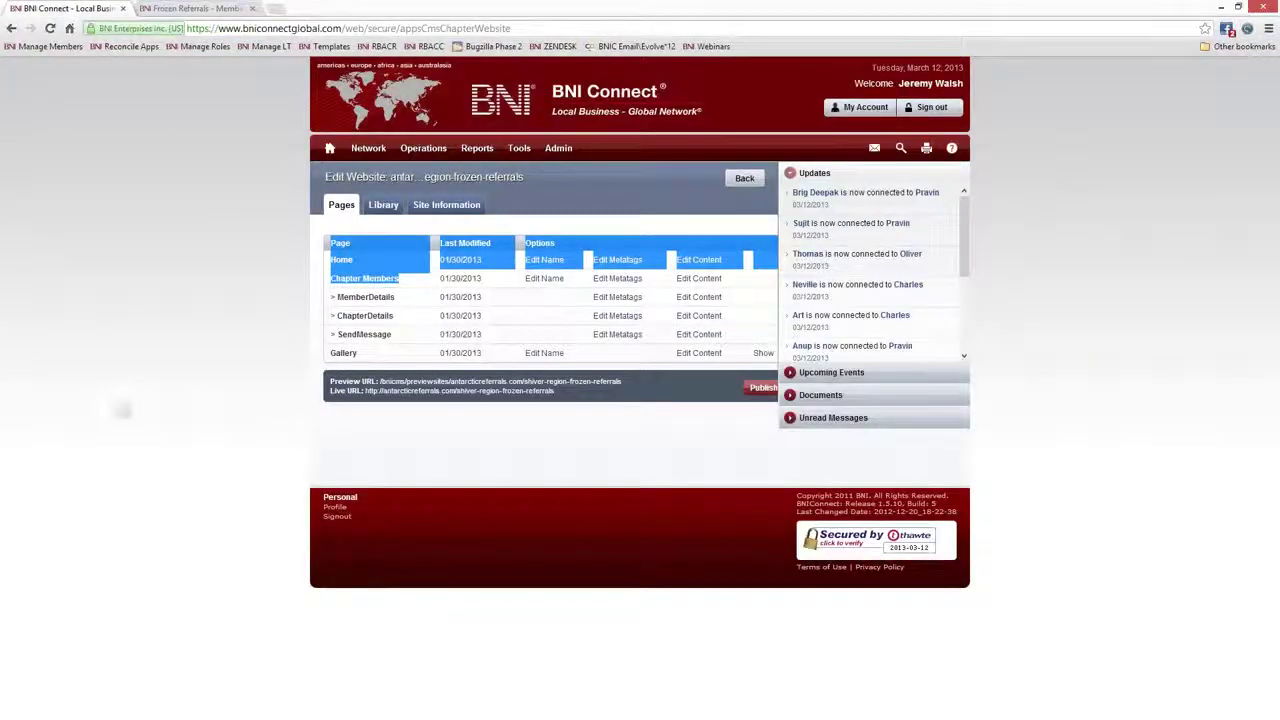
double_click(350, 353)
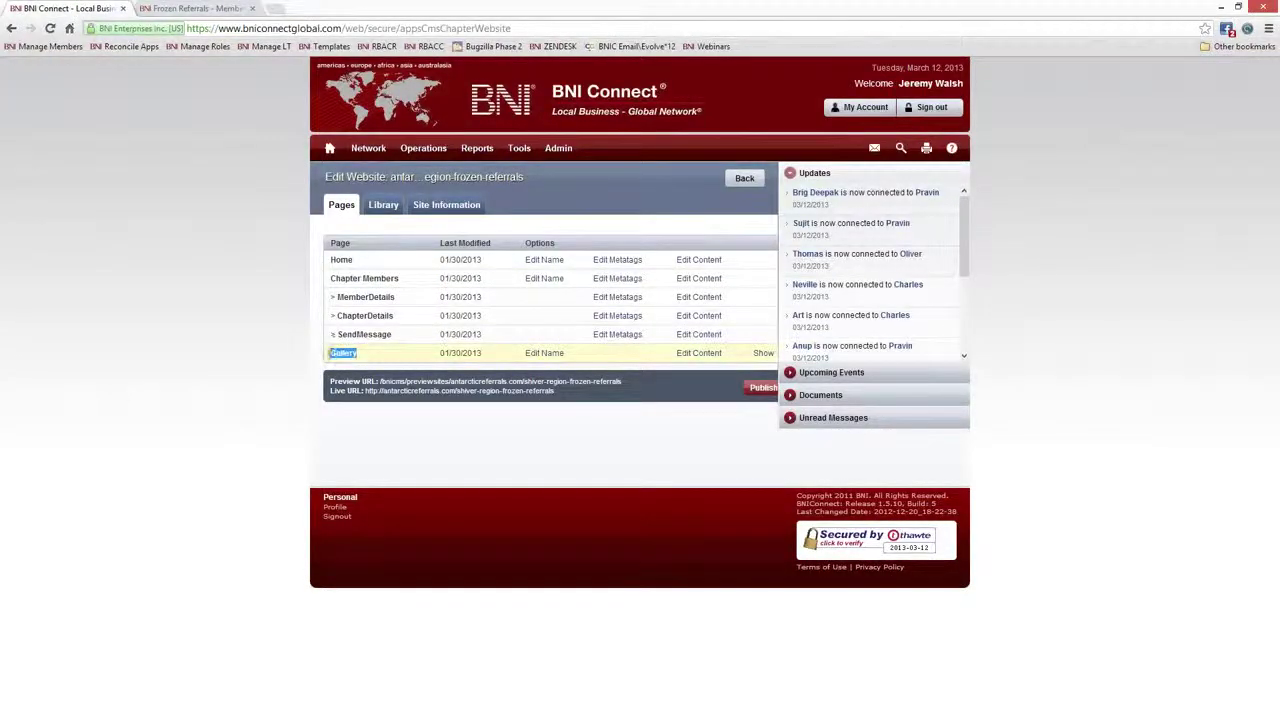
click(195, 9)
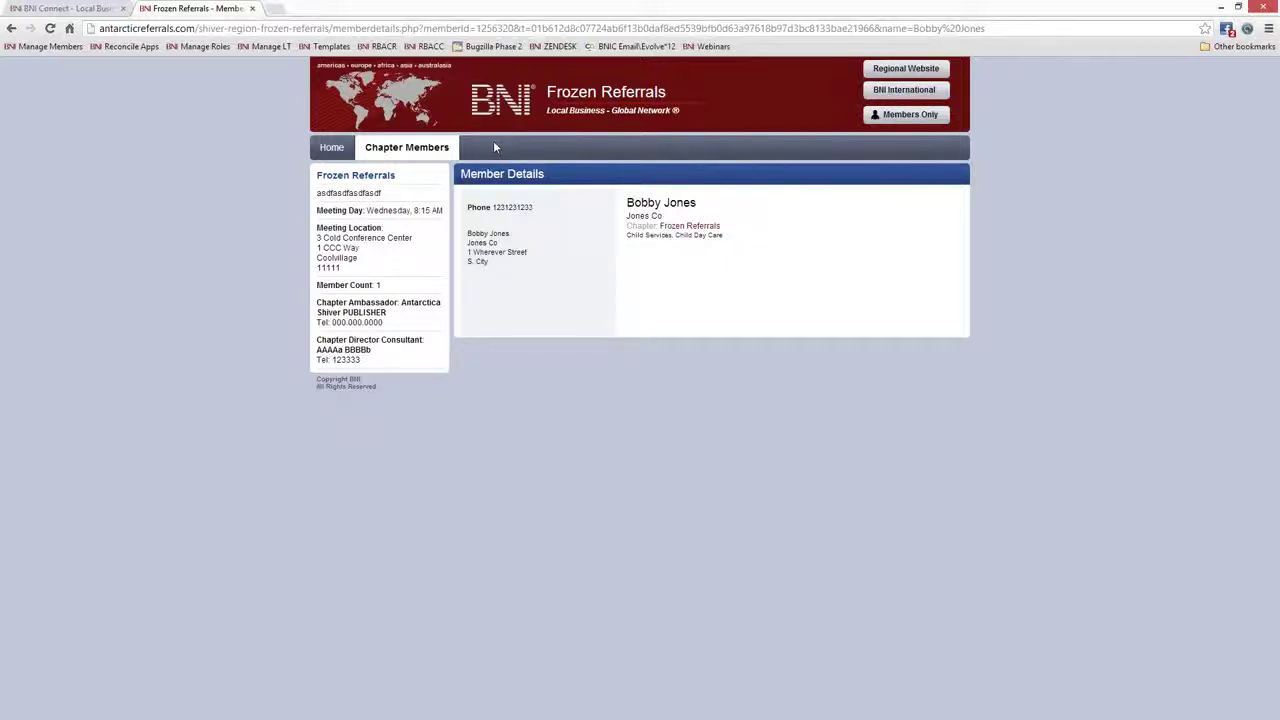
click(75, 9)
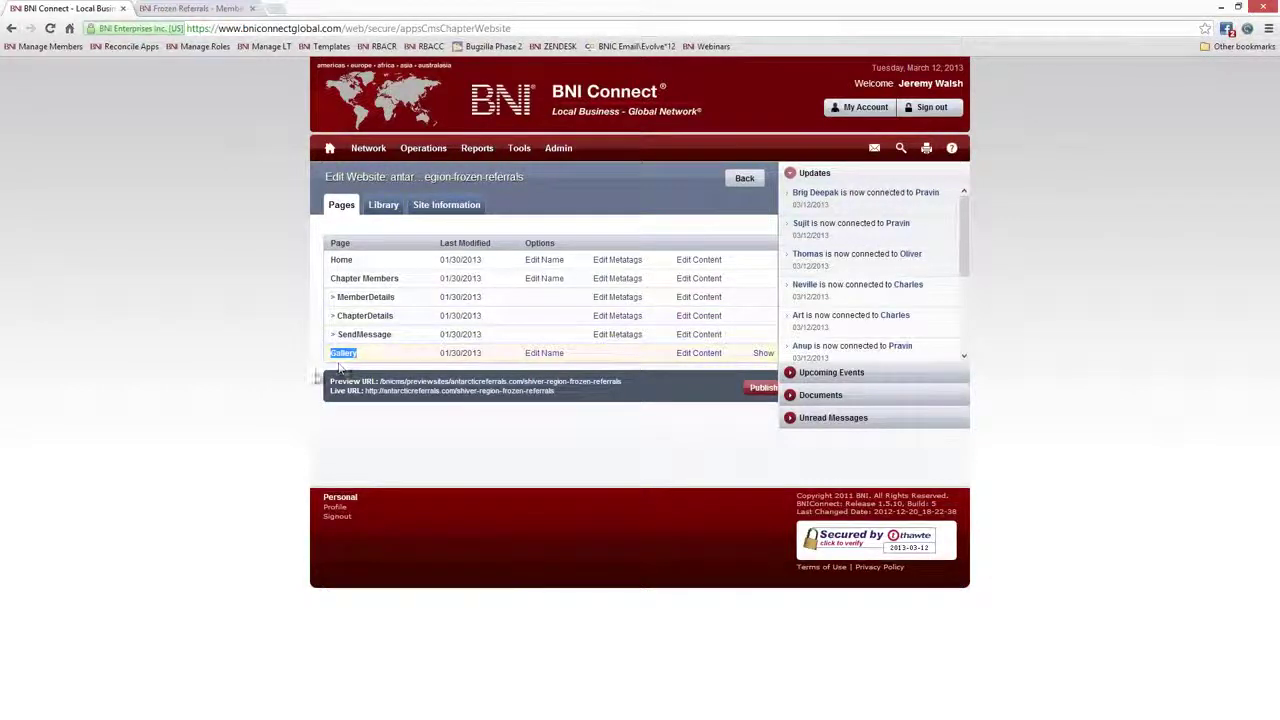
click(303, 374)
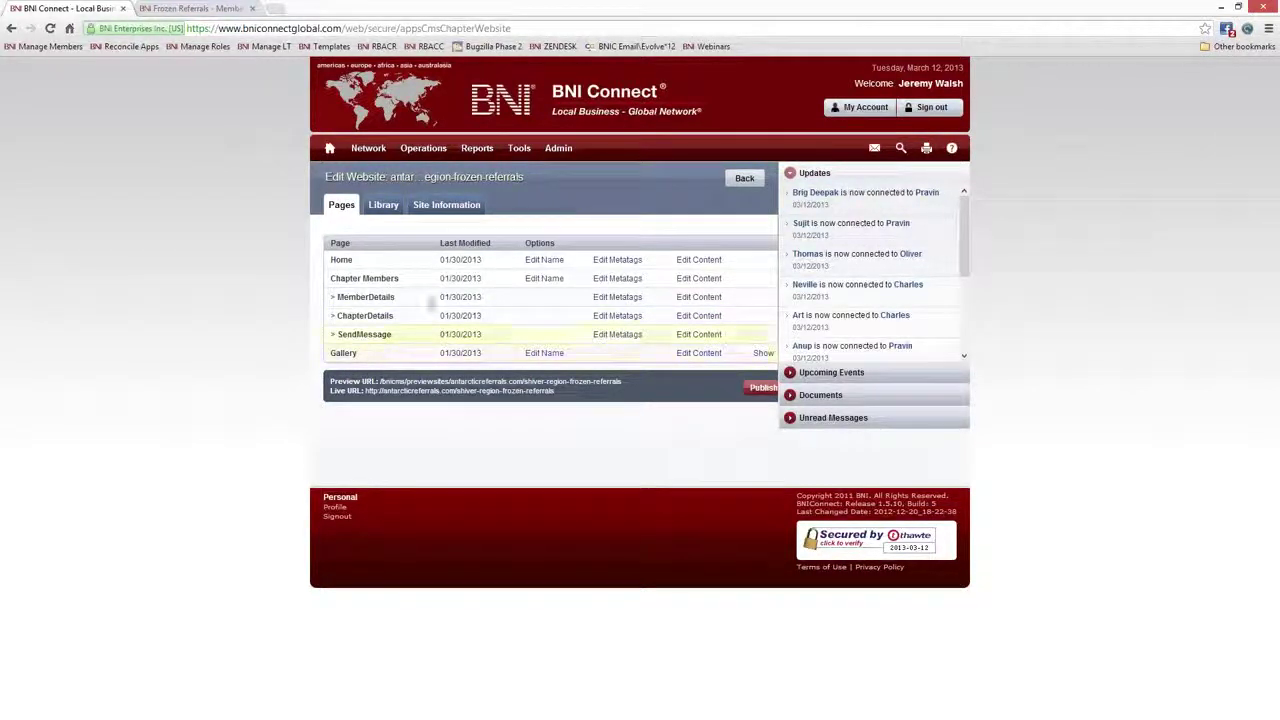
click(383, 205)
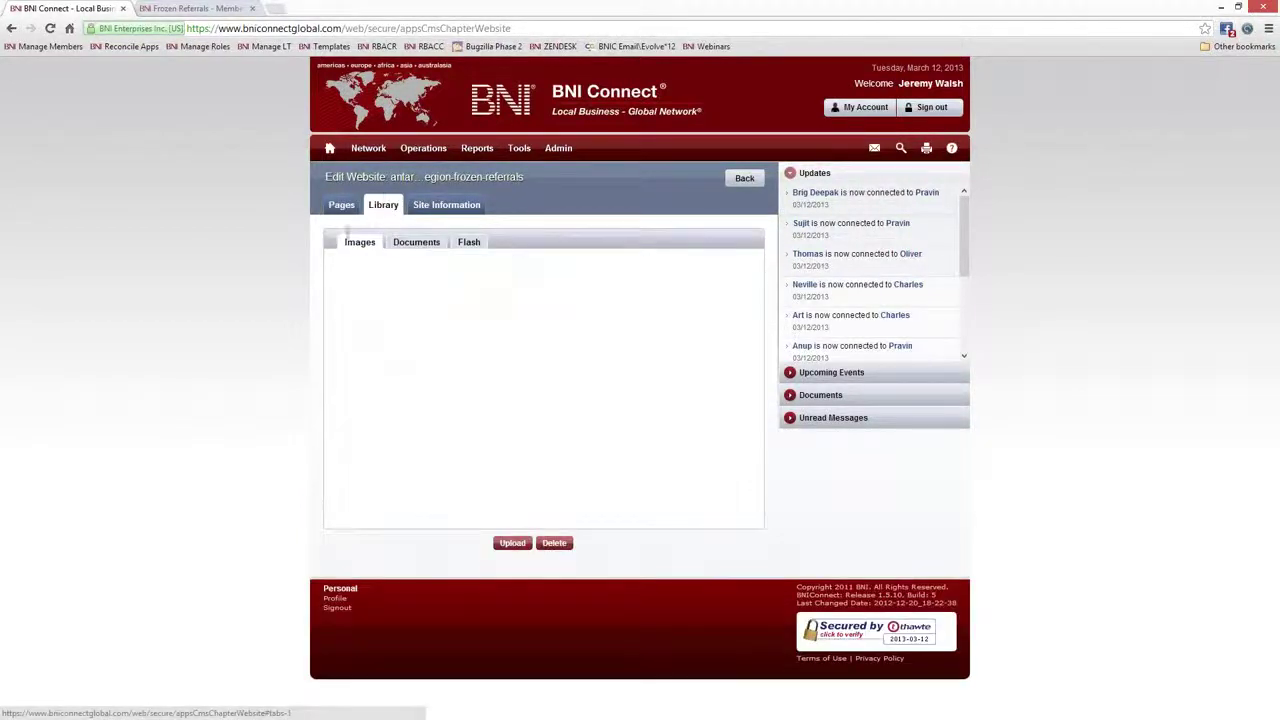
click(341, 204)
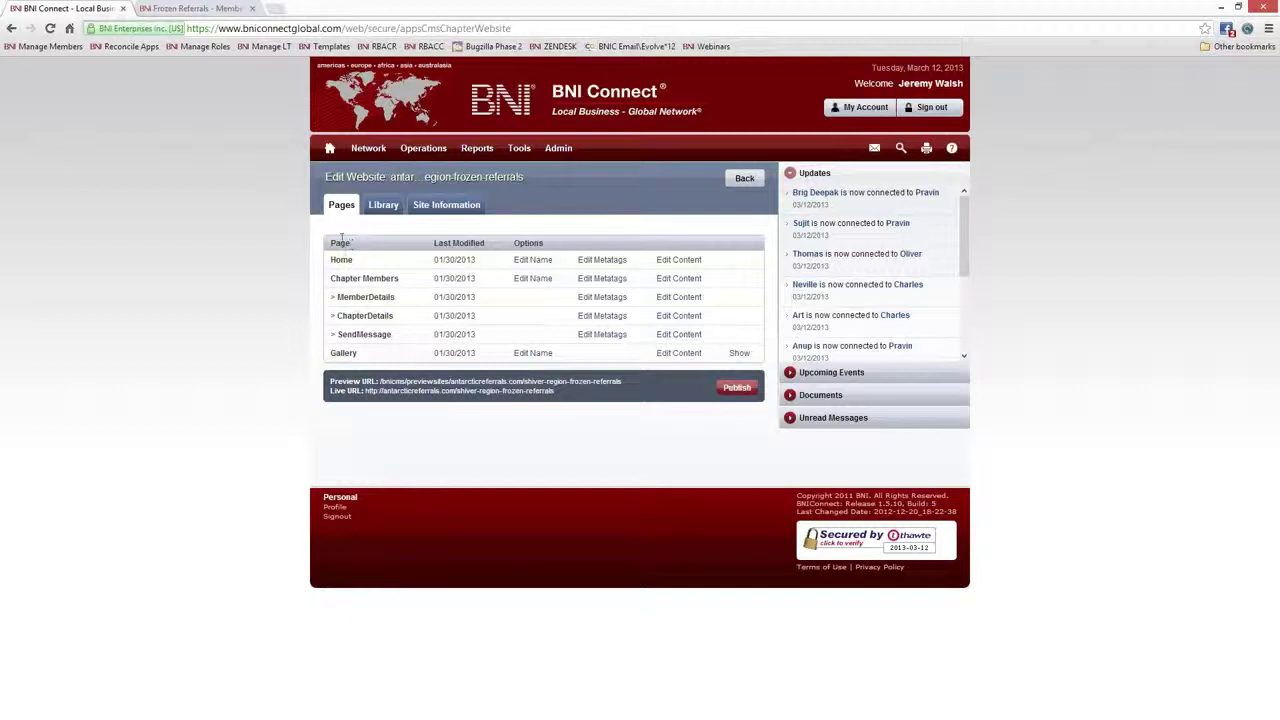
Return the live Frozen Referrals site to its Home page, then go back to the BNI Connect page list
click(205, 10)
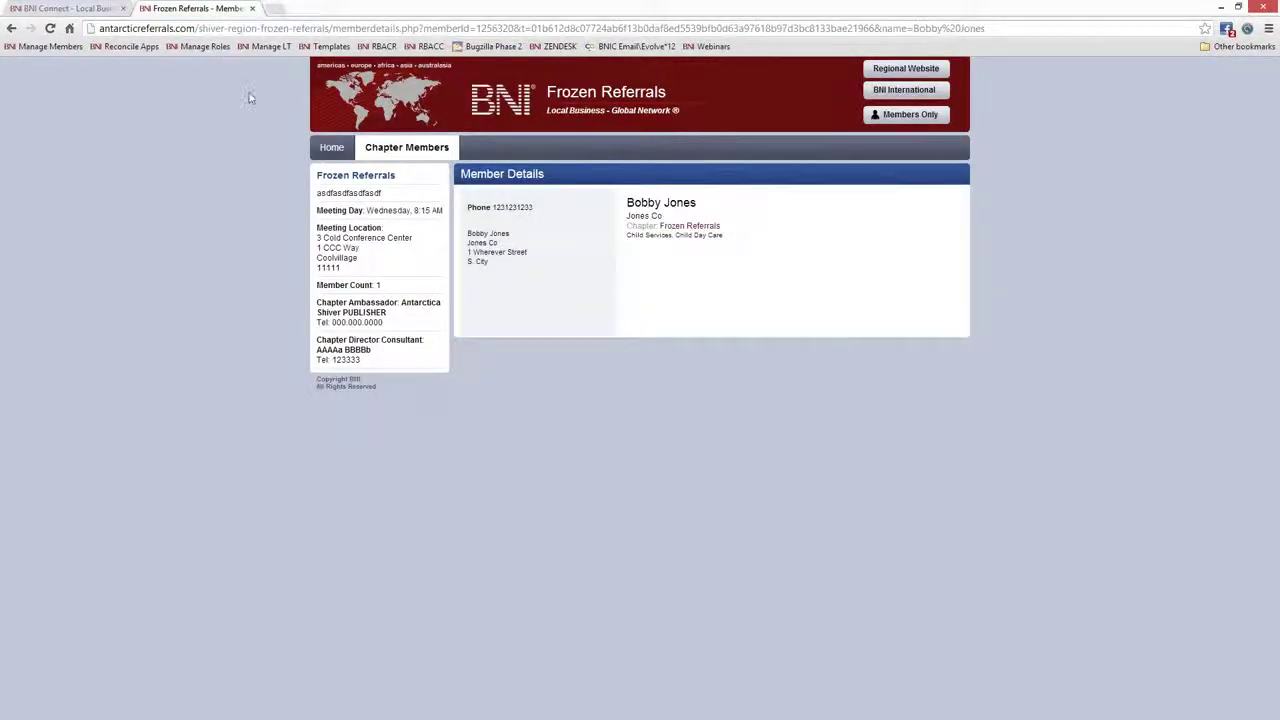
click(338, 152)
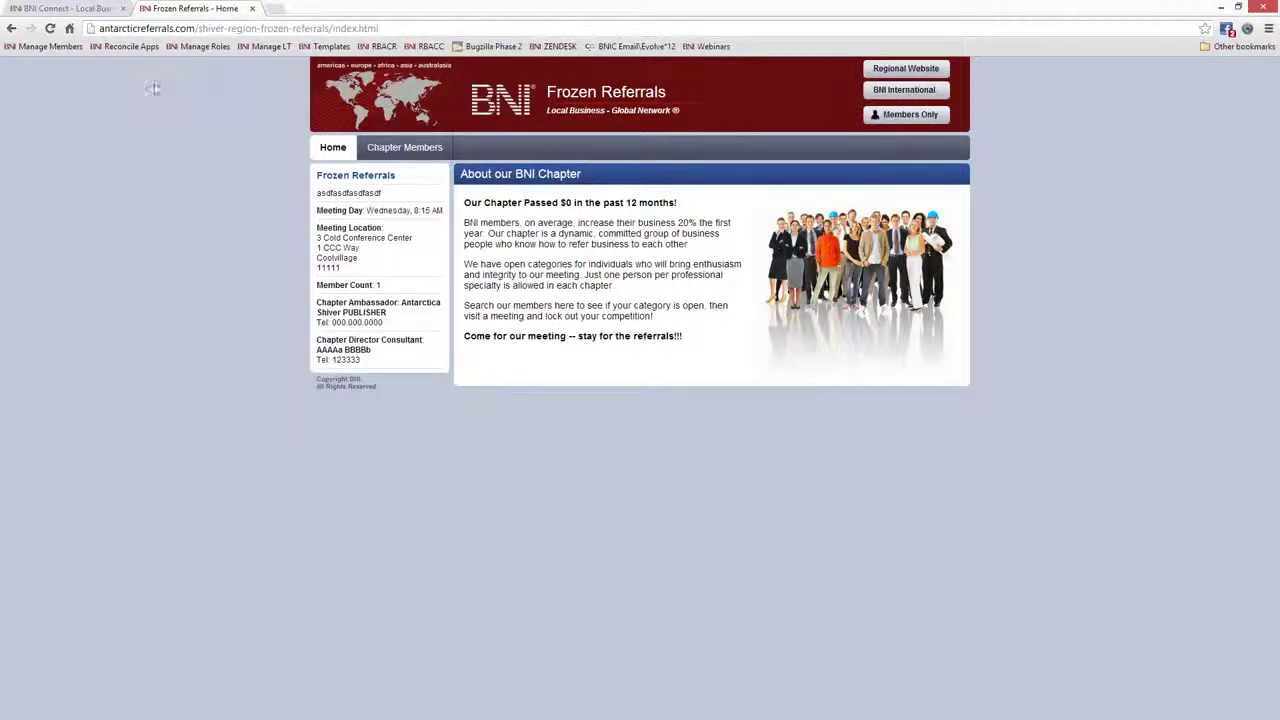
click(68, 8)
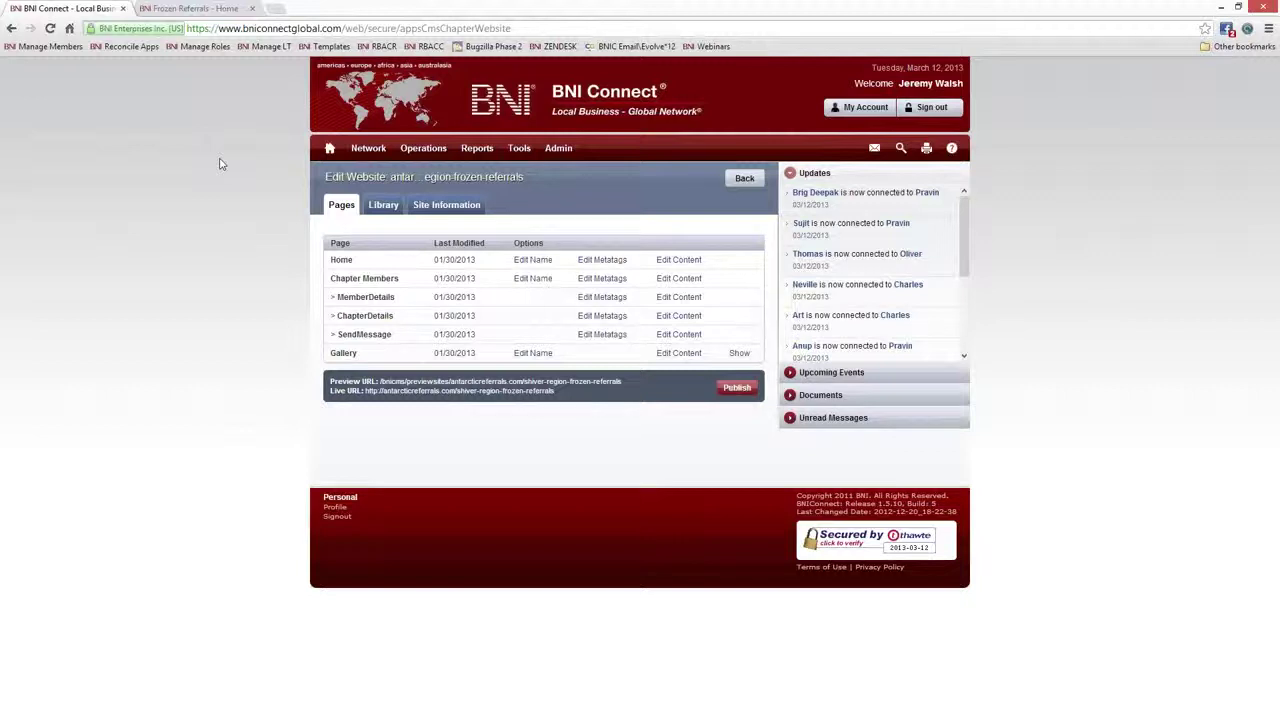
Browse the library's Images, Documents and Flash lists, then start a new upload
click(383, 208)
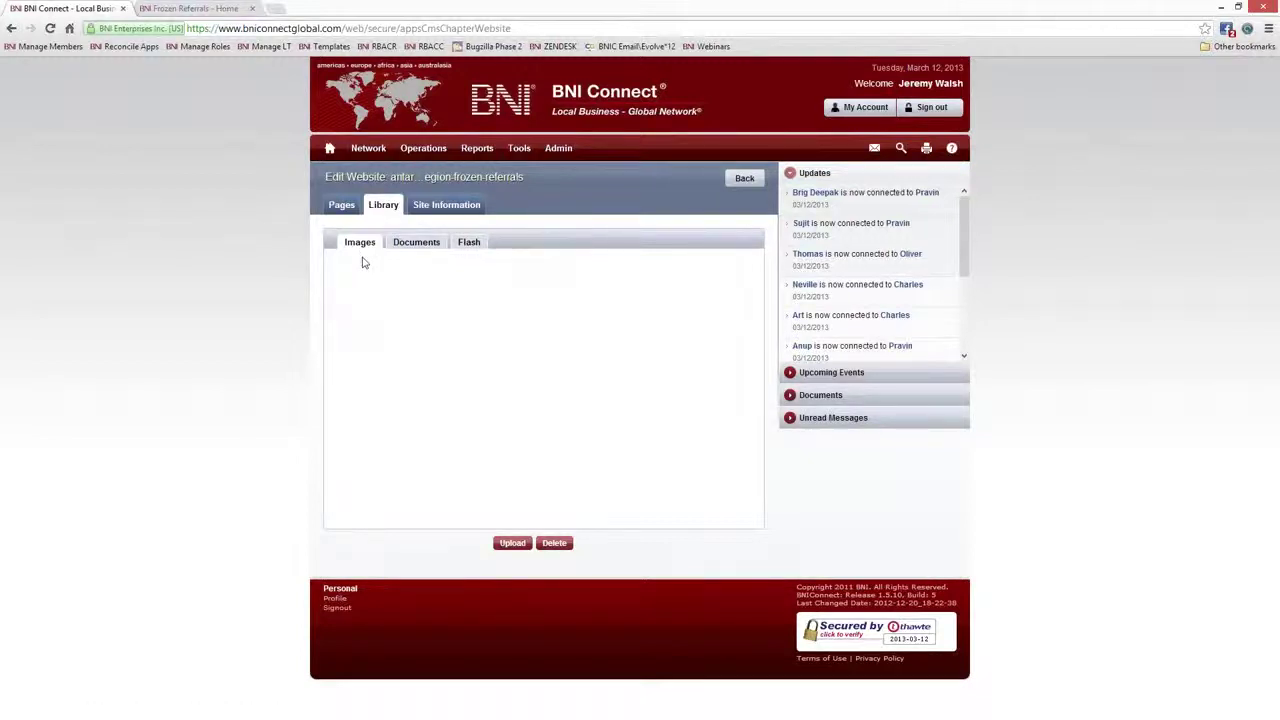
click(417, 247)
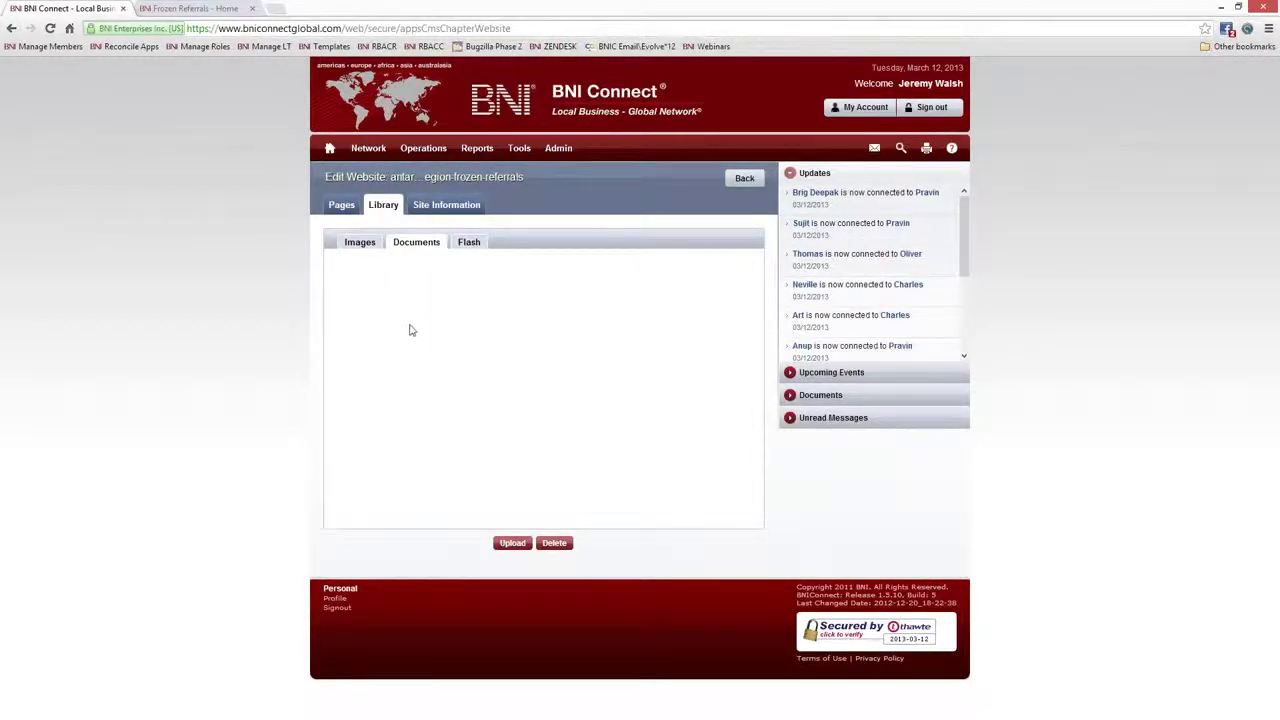
click(467, 242)
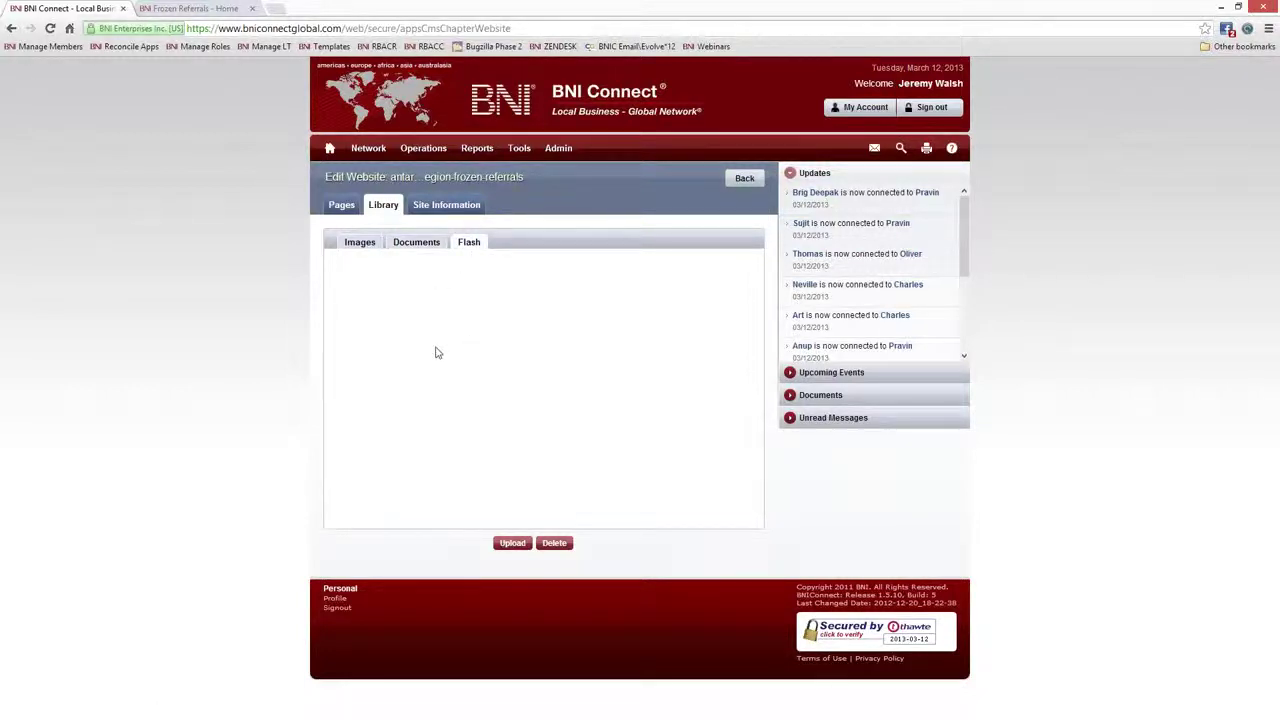
click(359, 245)
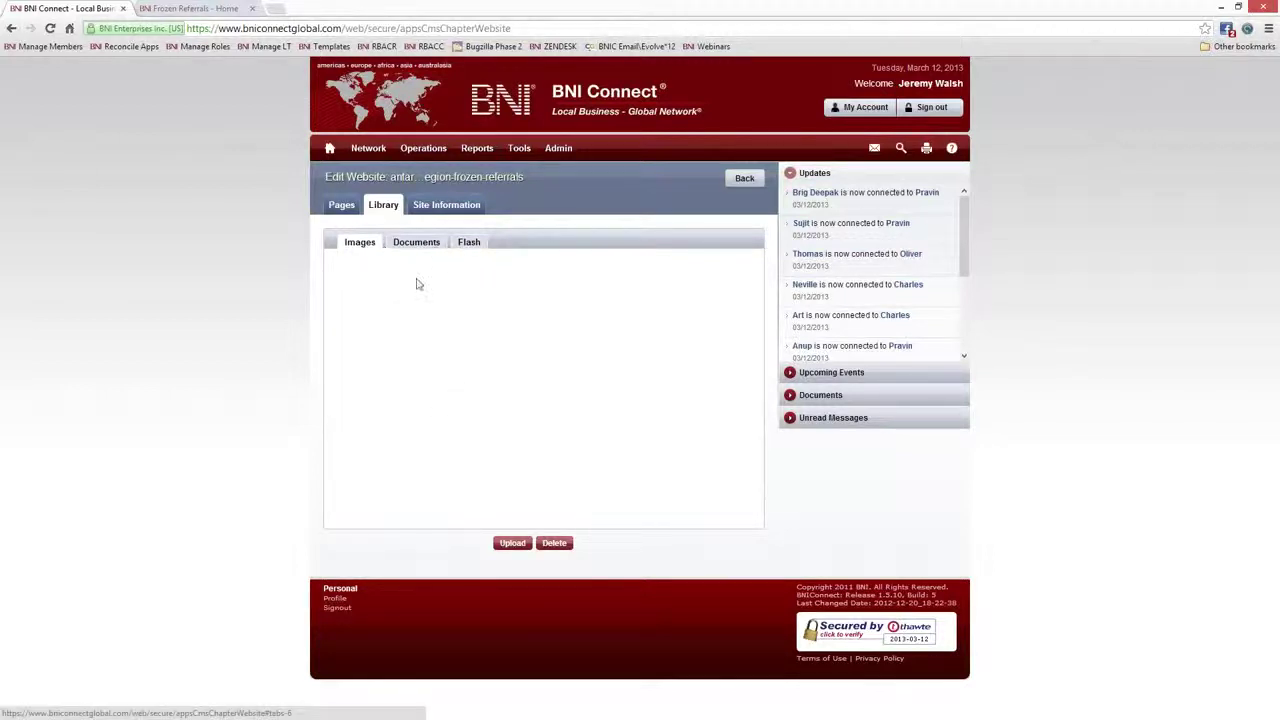
click(511, 544)
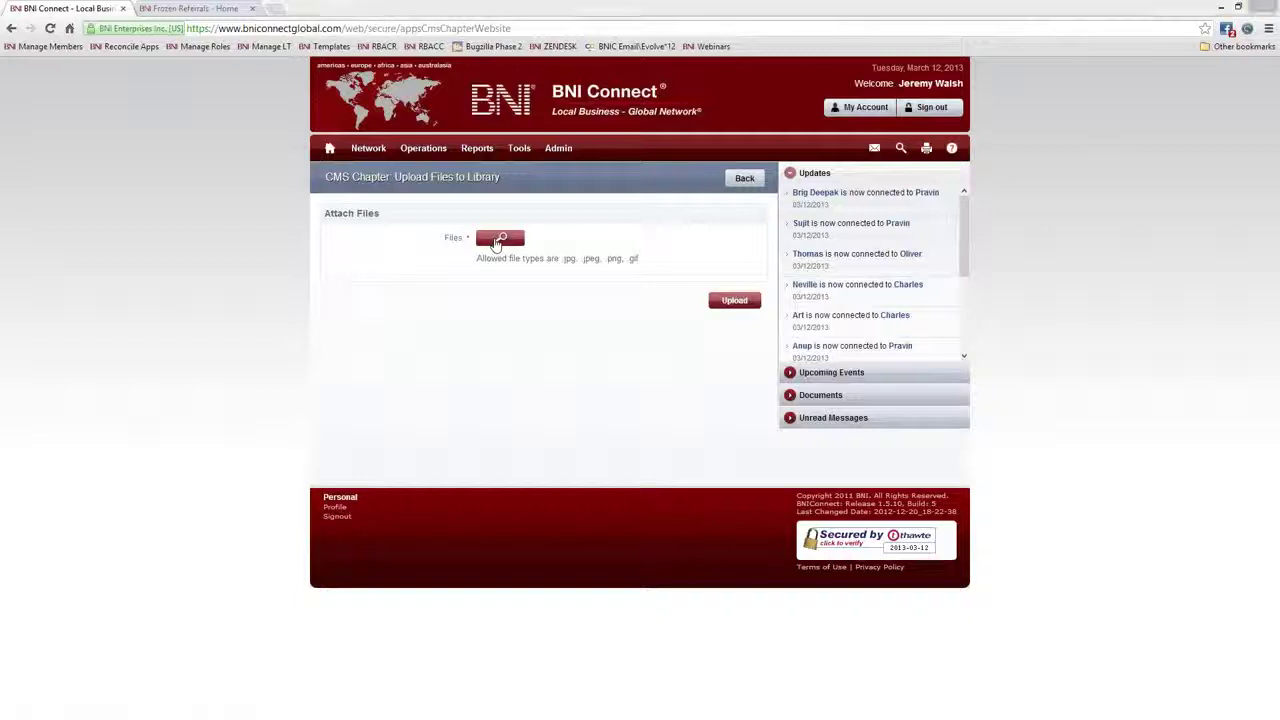
Search the Desktop and Dropbox folders in the file dialog for the logo image
click(497, 243)
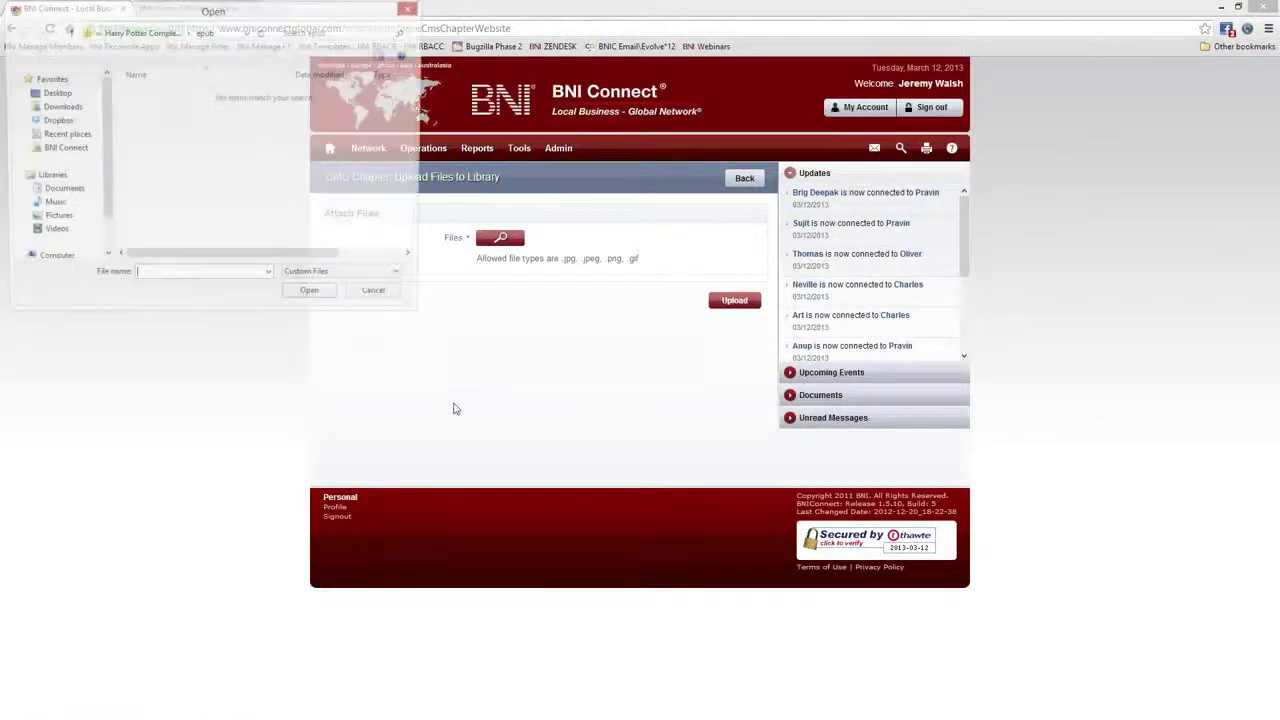
click(54, 93)
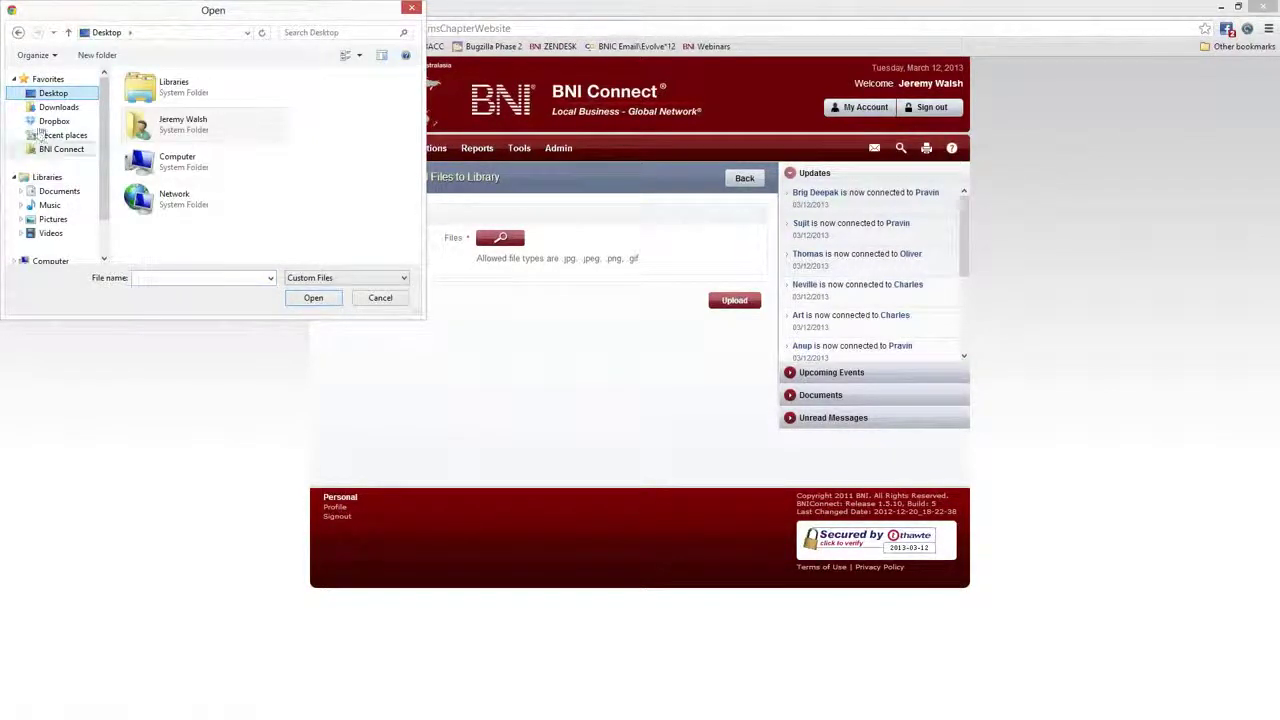
click(54, 121)
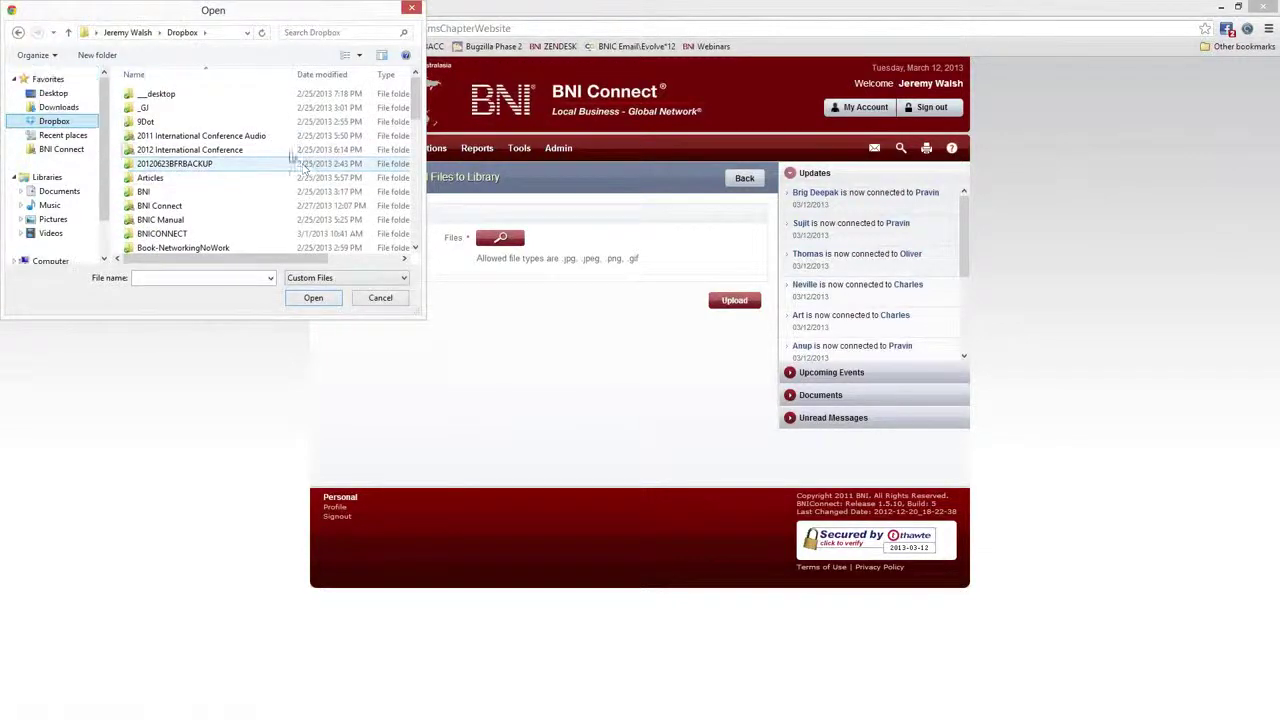
click(208, 170)
key(c)
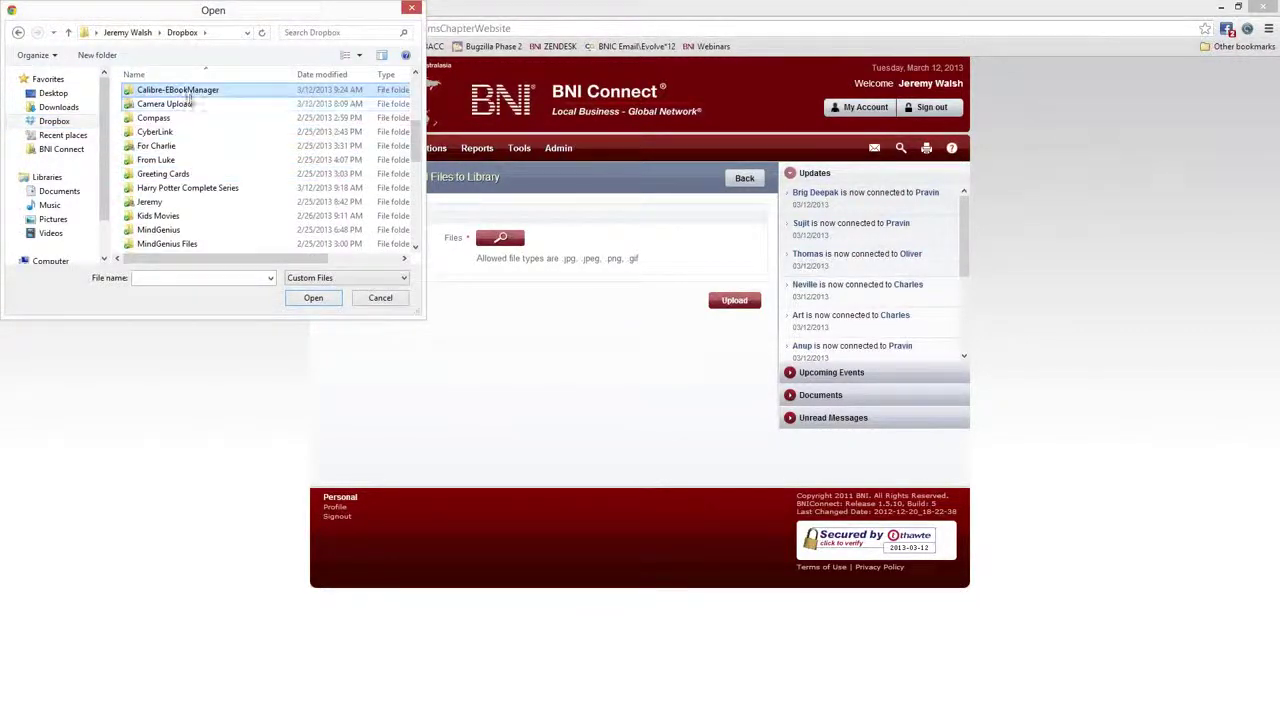
double_click(182, 105)
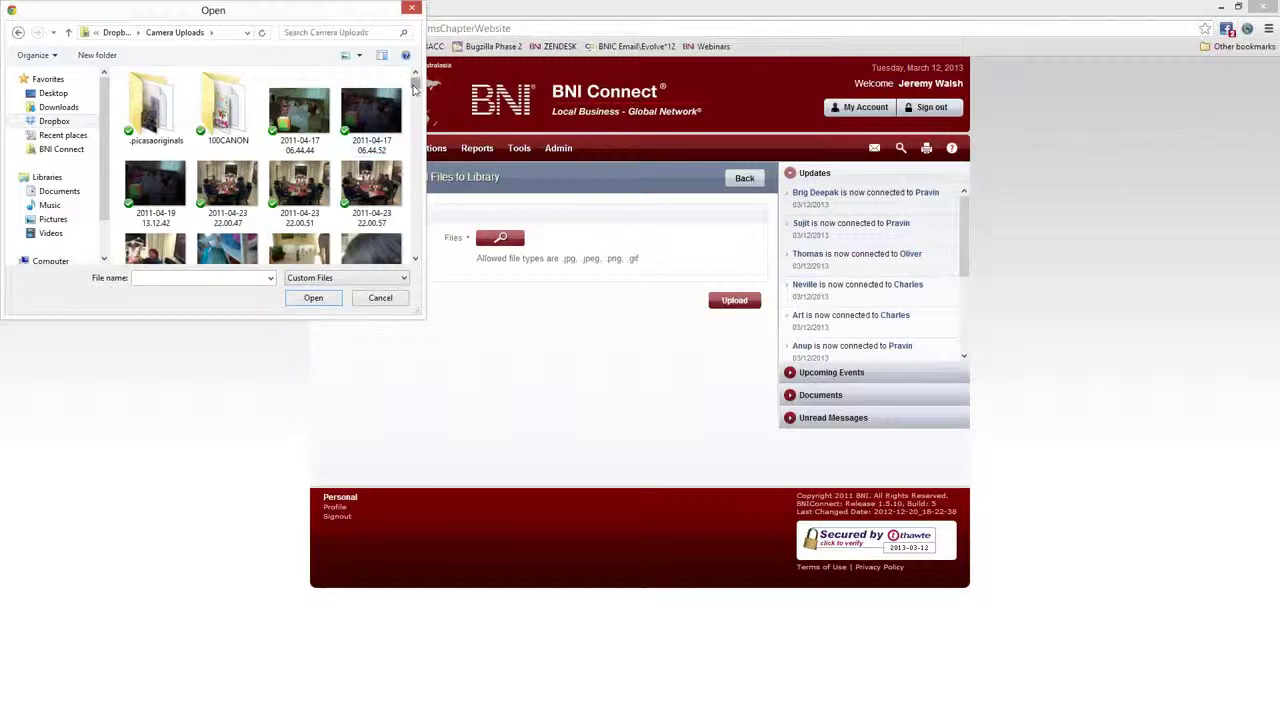
scroll(395, 90, down, 5)
scroll(308, 181, down, 10)
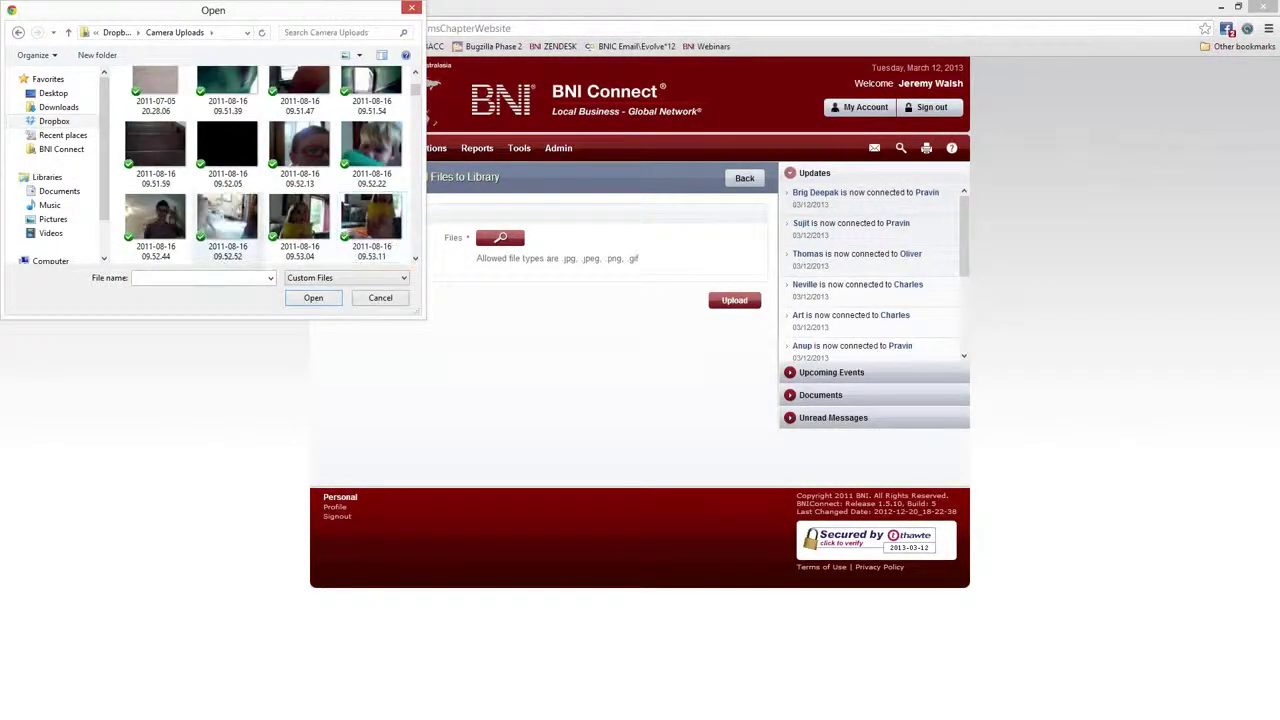
scroll(333, 157, down, 1)
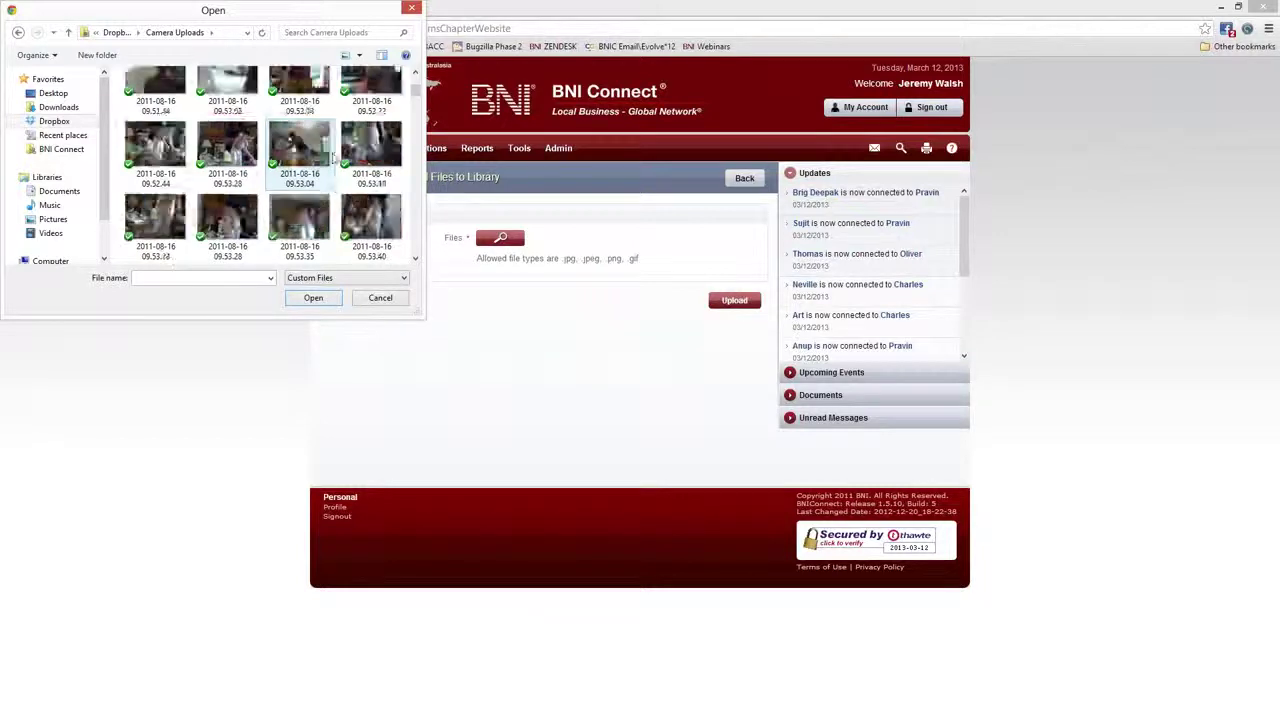
Pick BNILOGO from the Dropbox ZenPics folder for upload
click(58, 150)
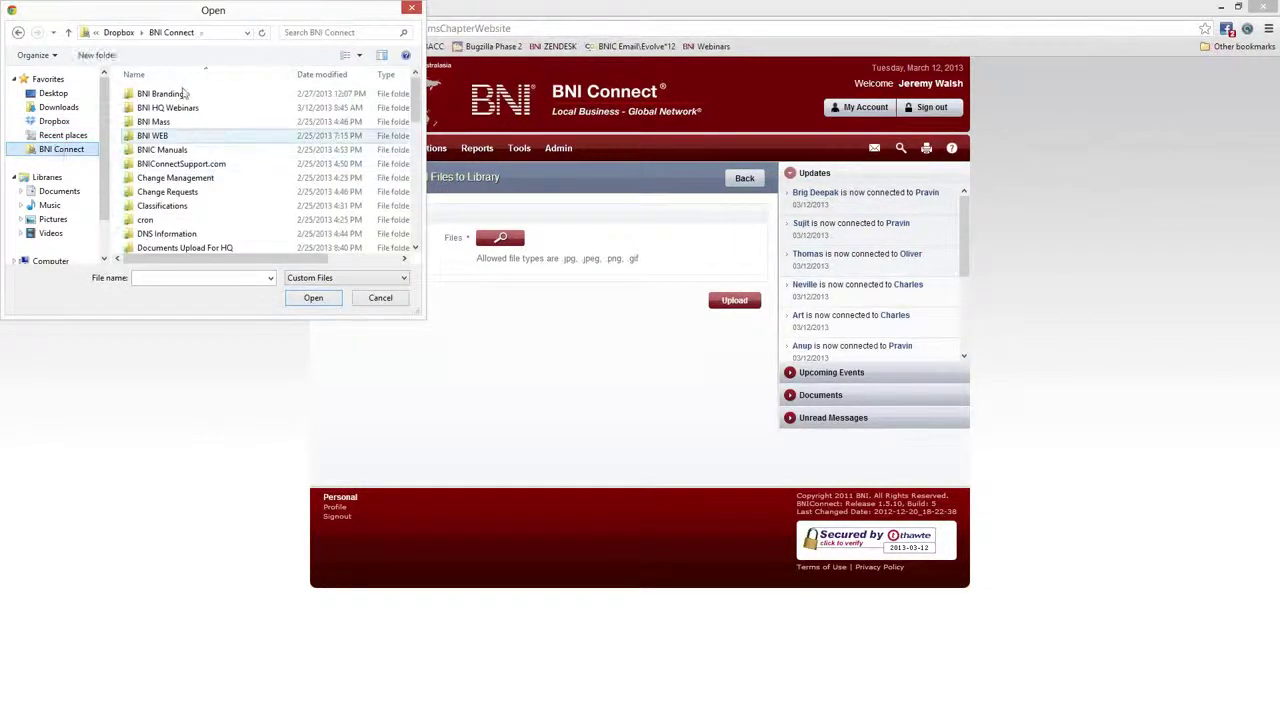
click(119, 32)
scroll(175, 218, down, 5)
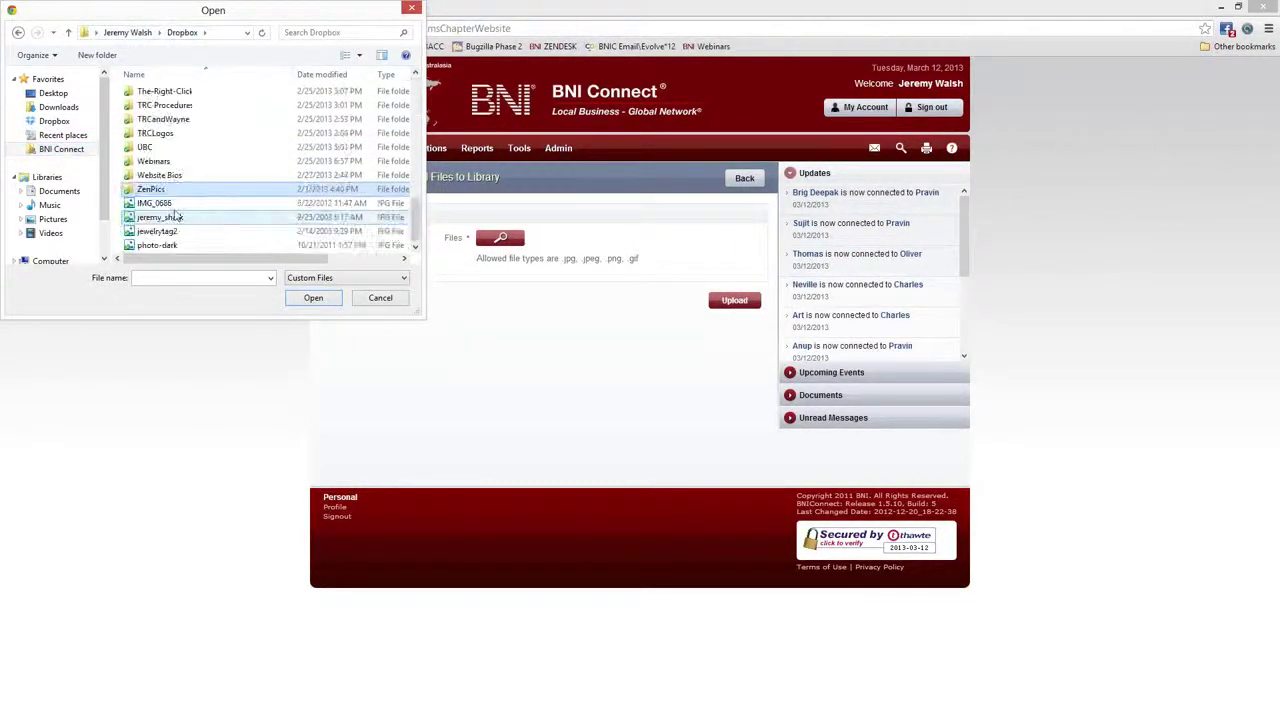
double_click(168, 194)
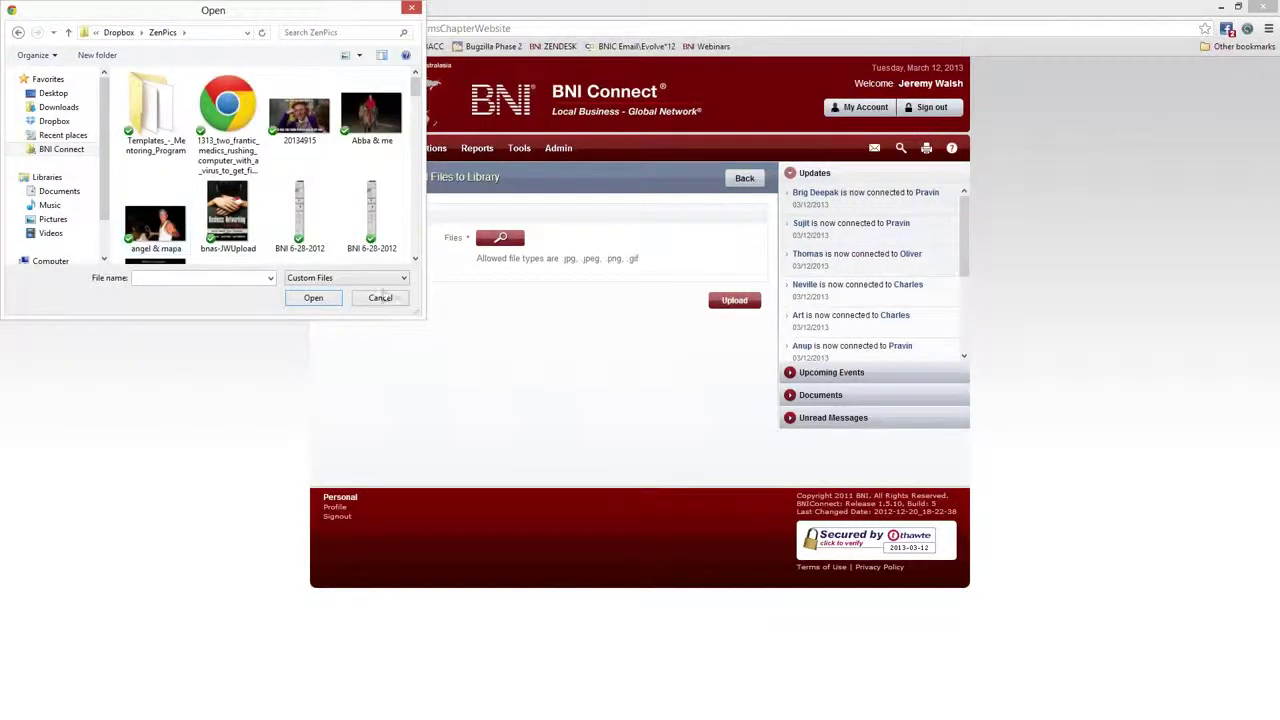
drag(415, 311, 505, 516)
click(382, 308)
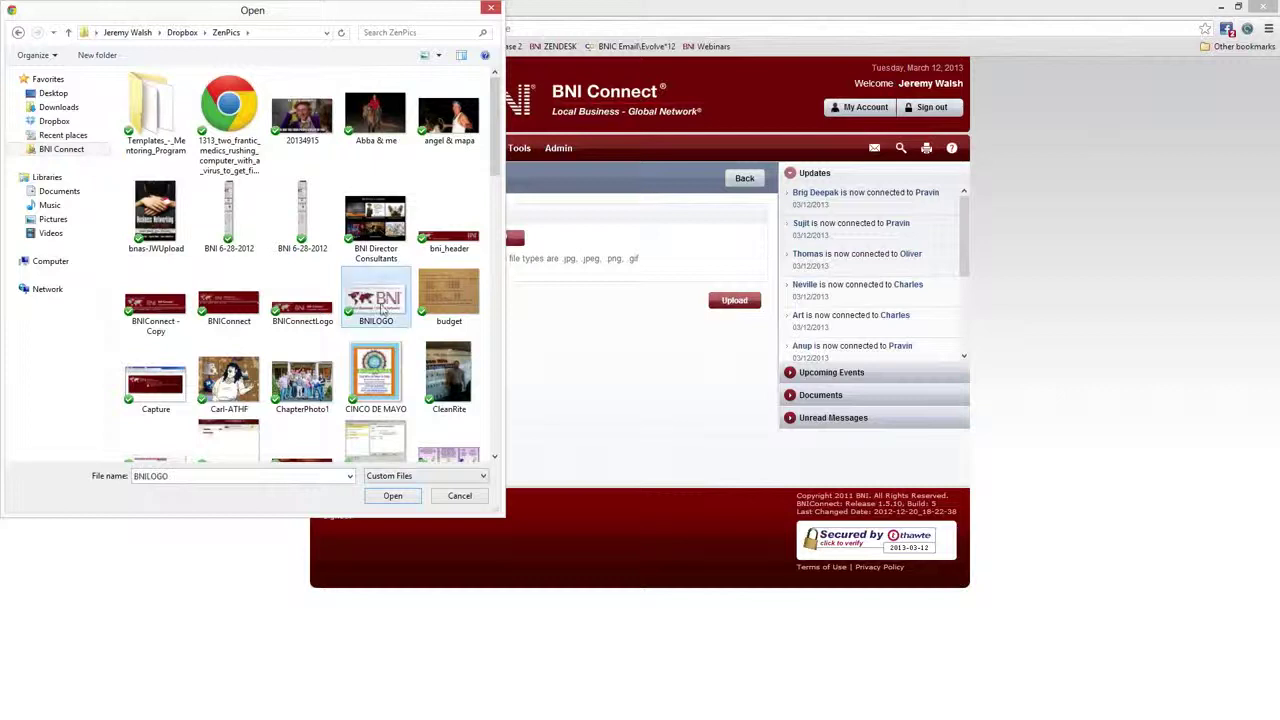
double_click(378, 303)
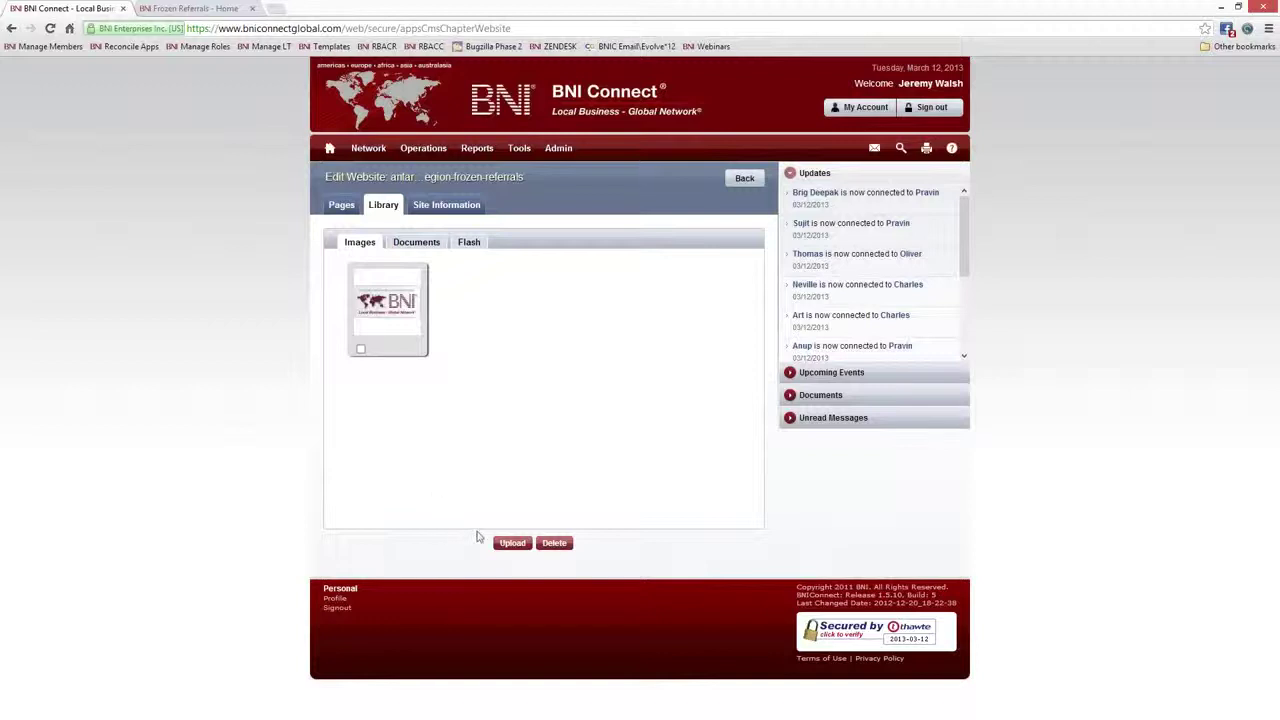
Upload the second BNI logo file and select the first image in the library
click(511, 543)
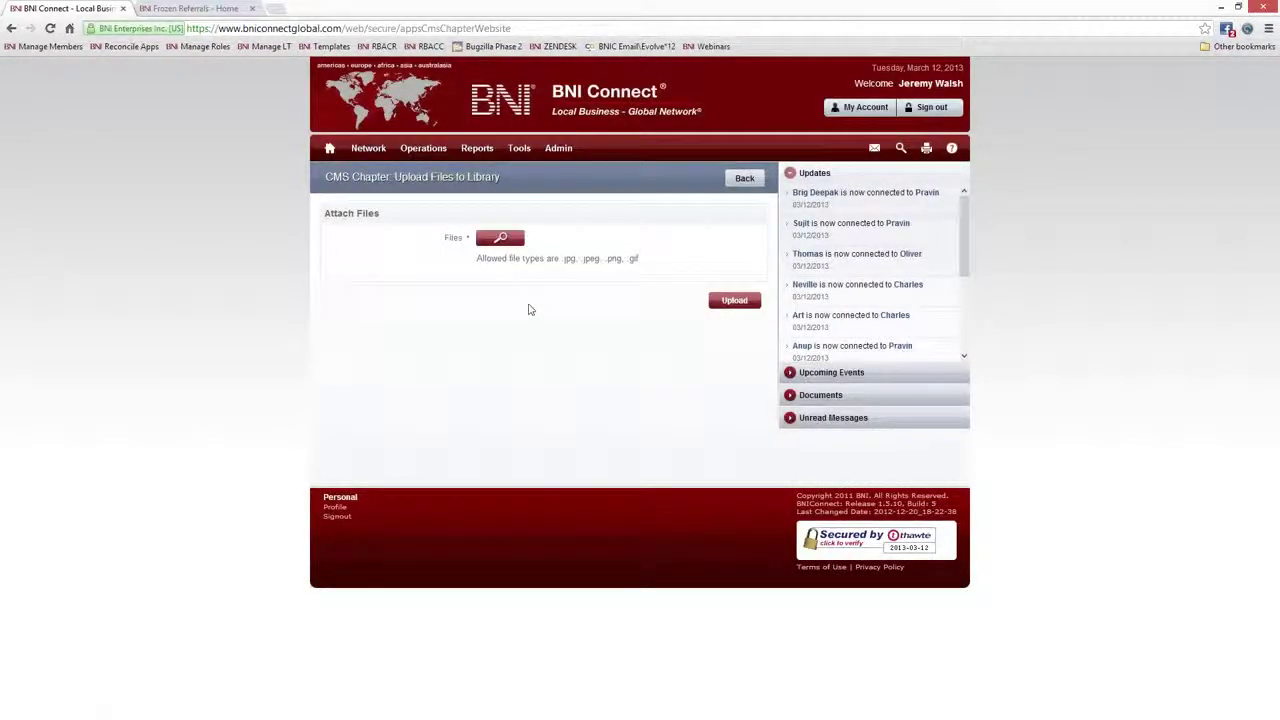
click(500, 237)
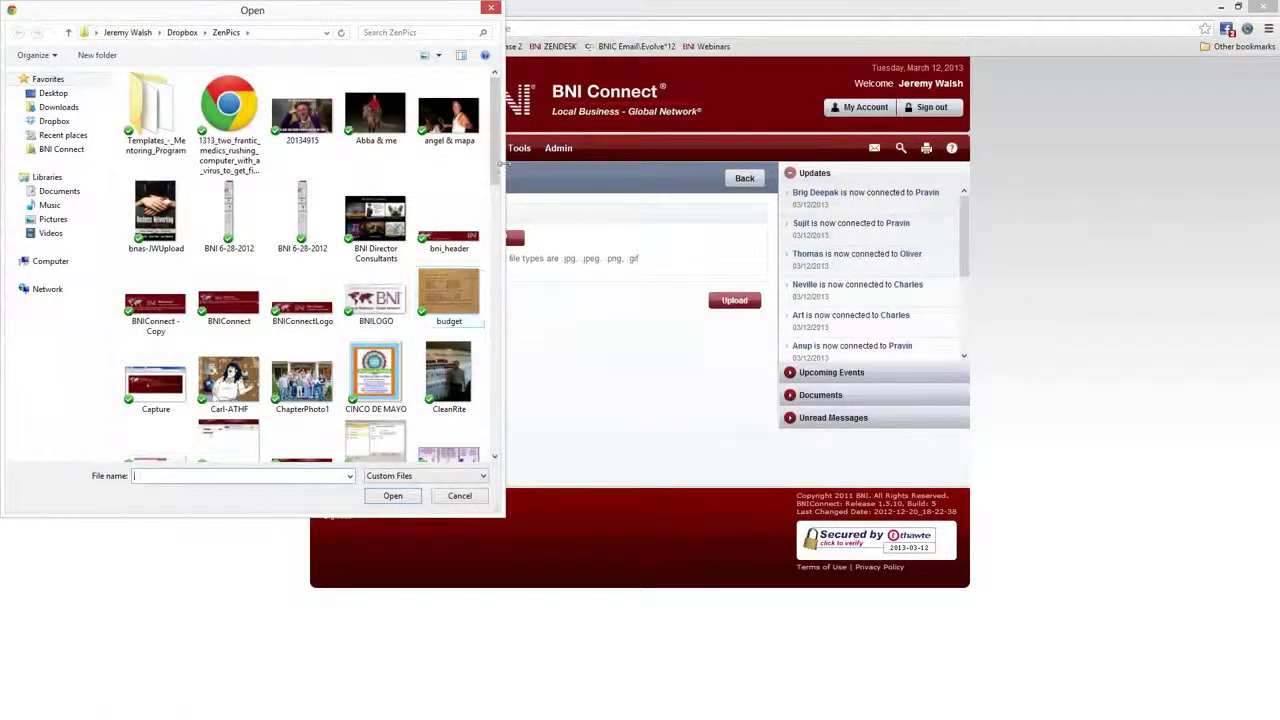
drag(500, 180, 517, 423)
double_click(230, 180)
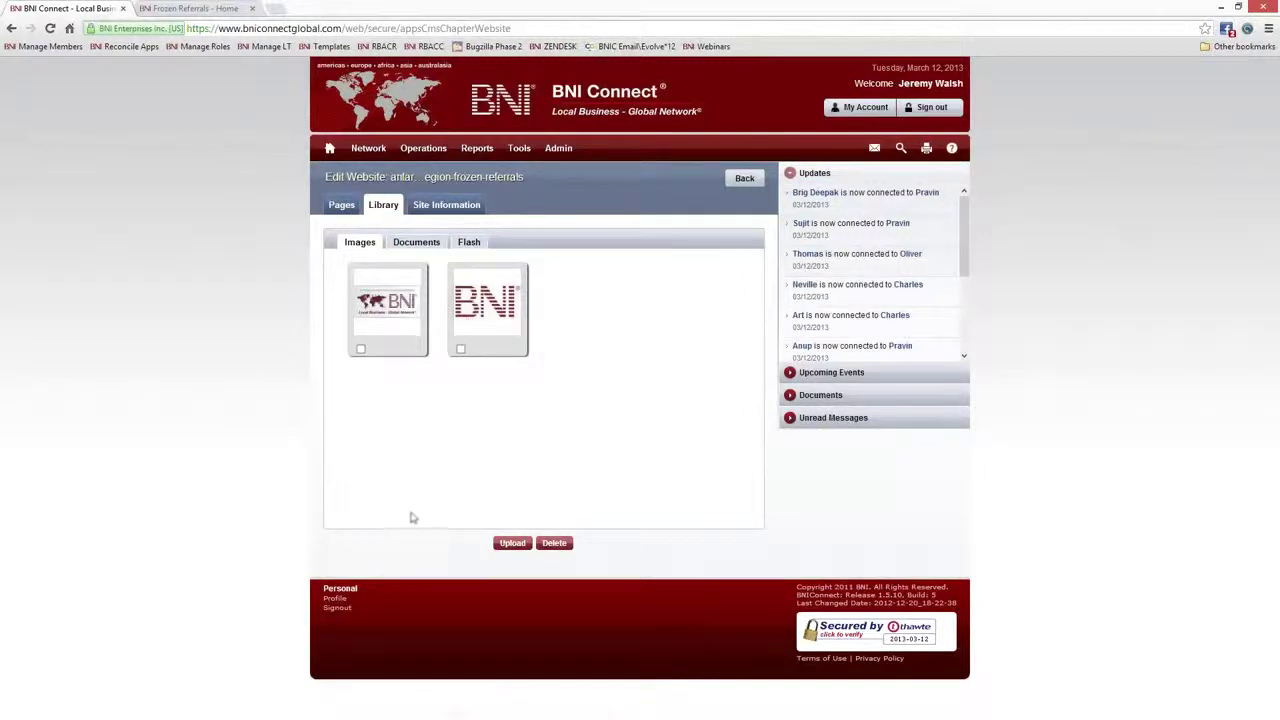
click(361, 348)
Review the domain antarcticreferrals.com/shiver-region-frozen-referrals and the chapter folder name in Site Information
click(437, 210)
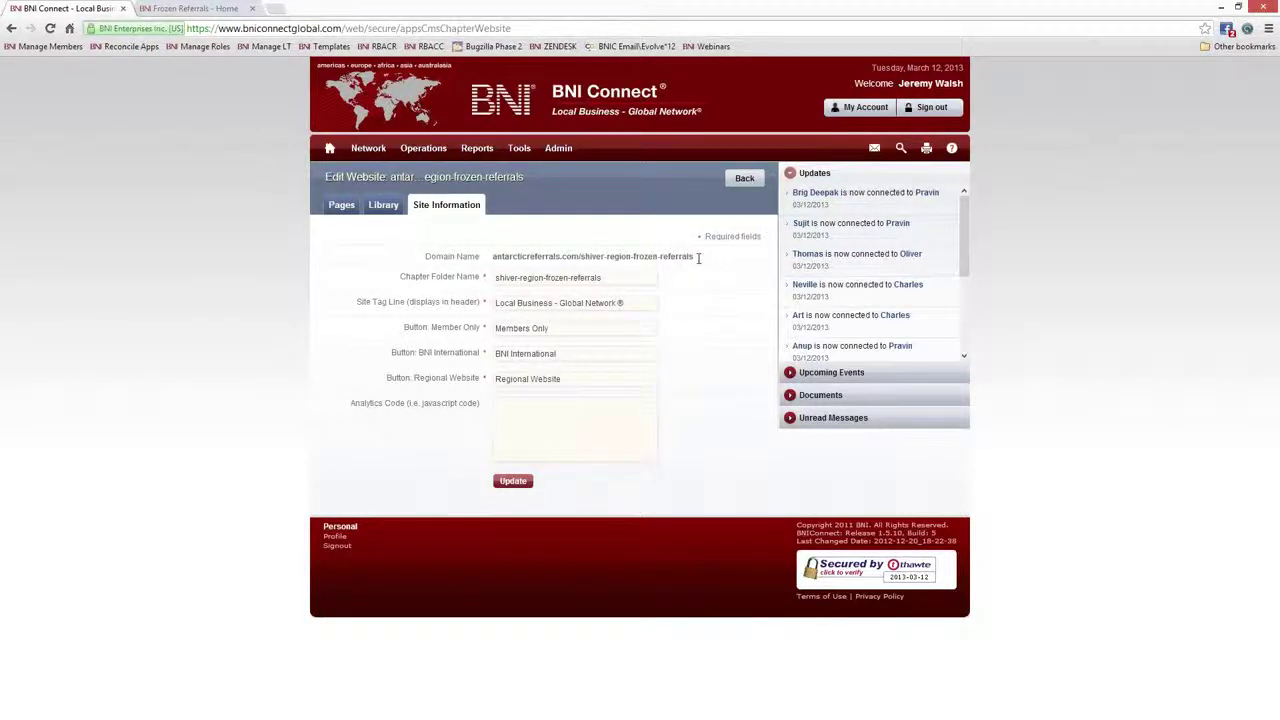
drag(698, 256, 497, 257)
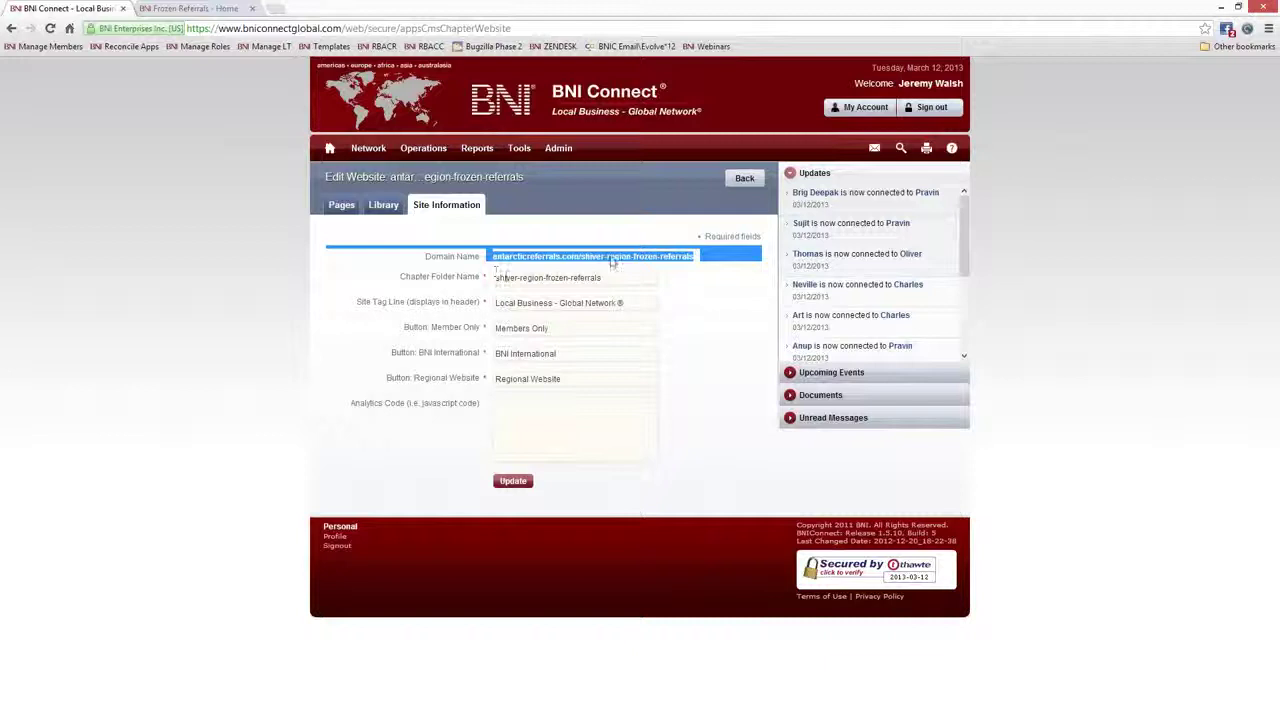
double_click(499, 261)
click(499, 260)
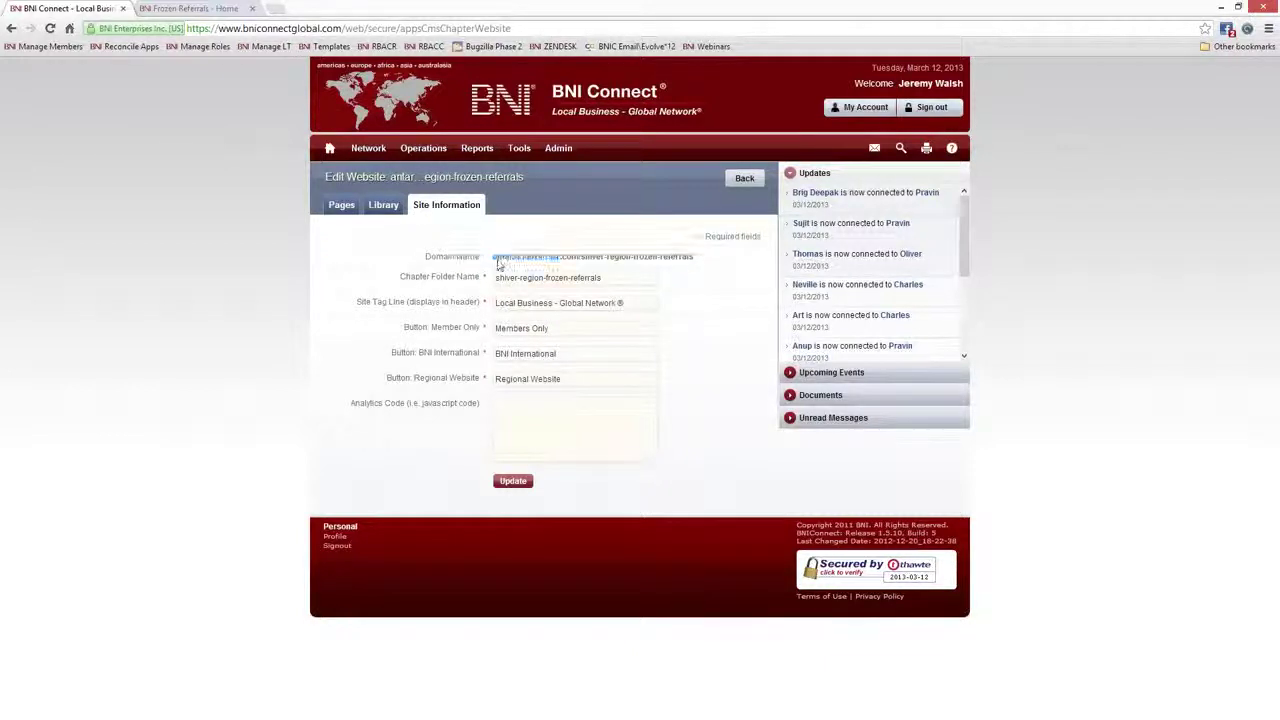
drag(497, 256, 583, 261)
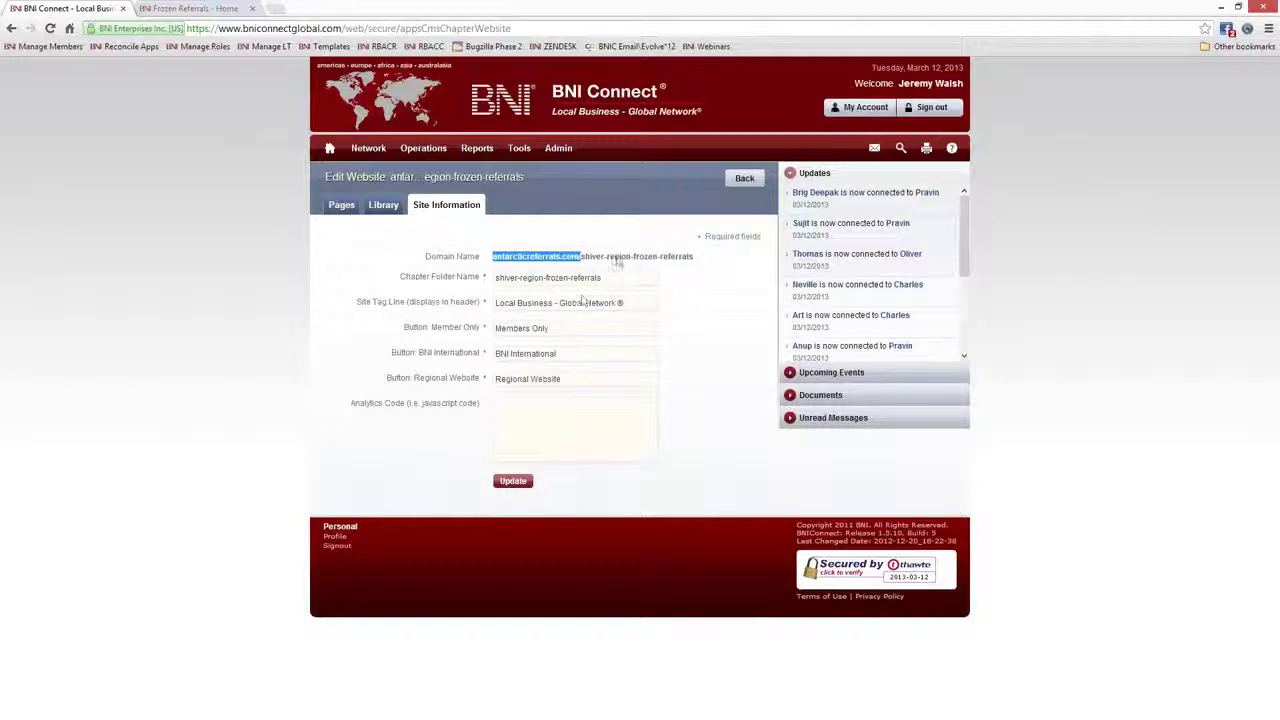
click(588, 256)
drag(583, 256, 697, 257)
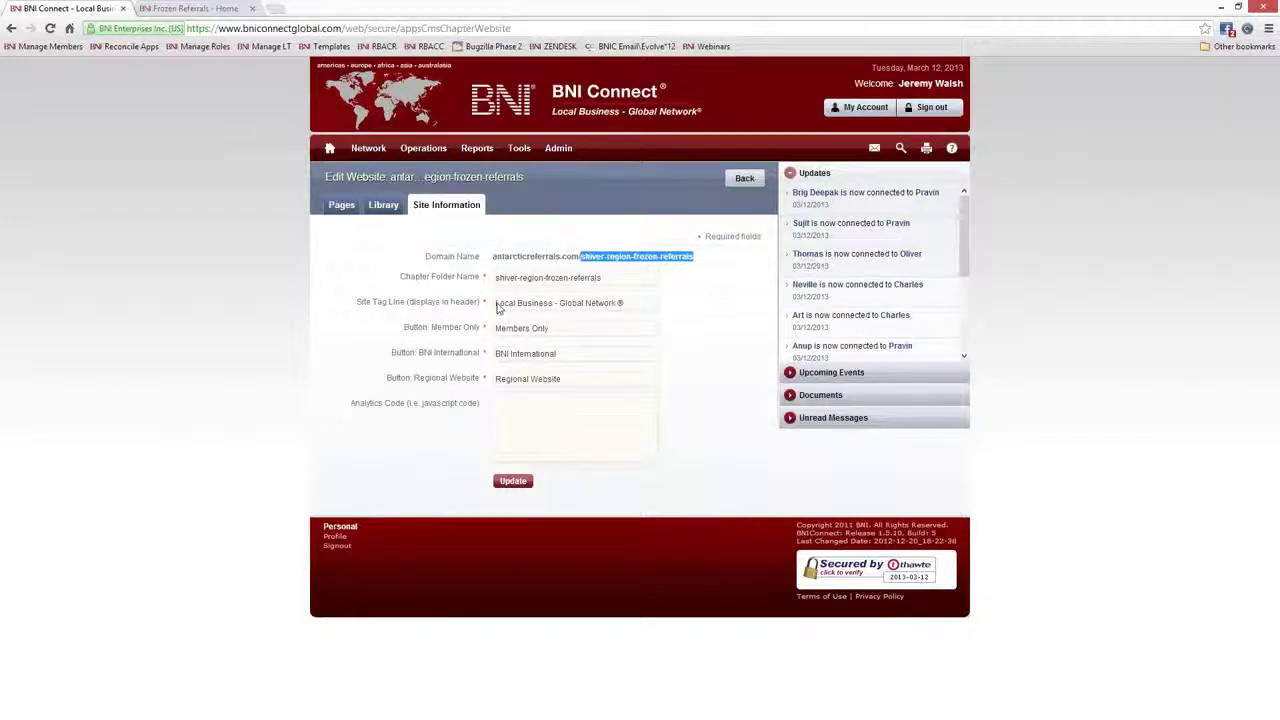
click(604, 279)
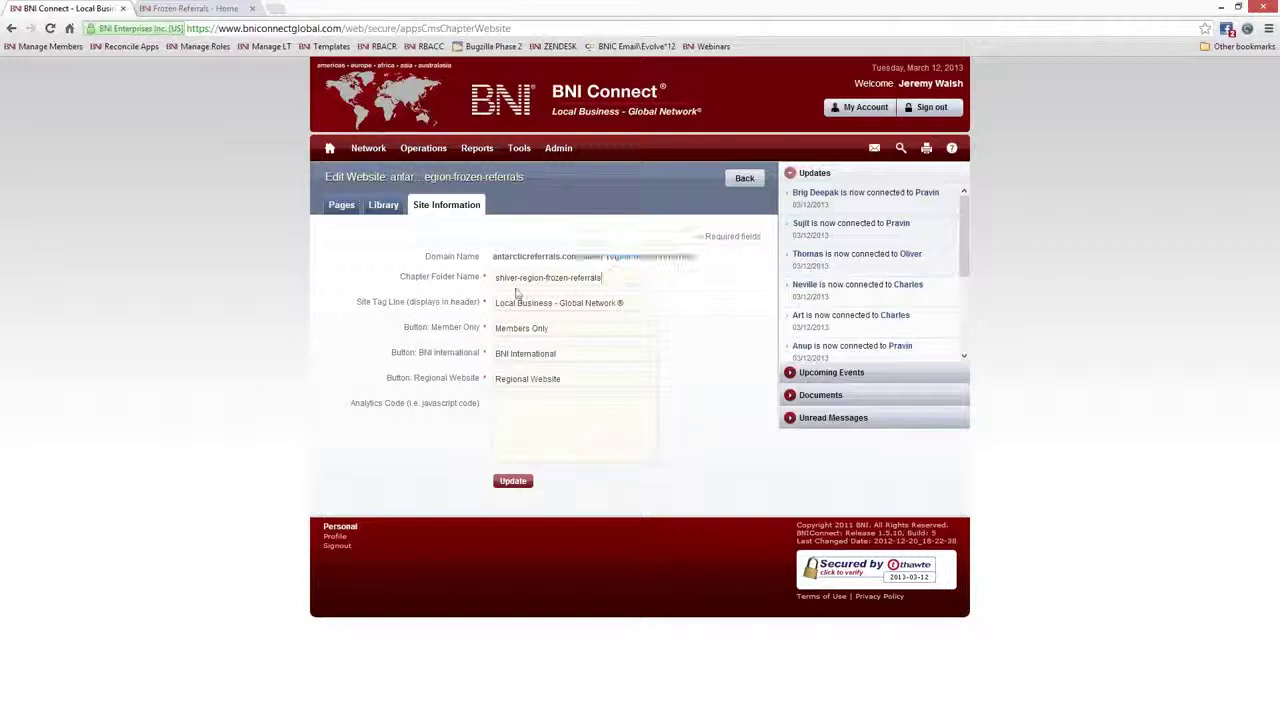
drag(496, 279, 545, 284)
click(520, 282)
Replace the old chapter folder name with frozenreferrals
drag(616, 278, 467, 276)
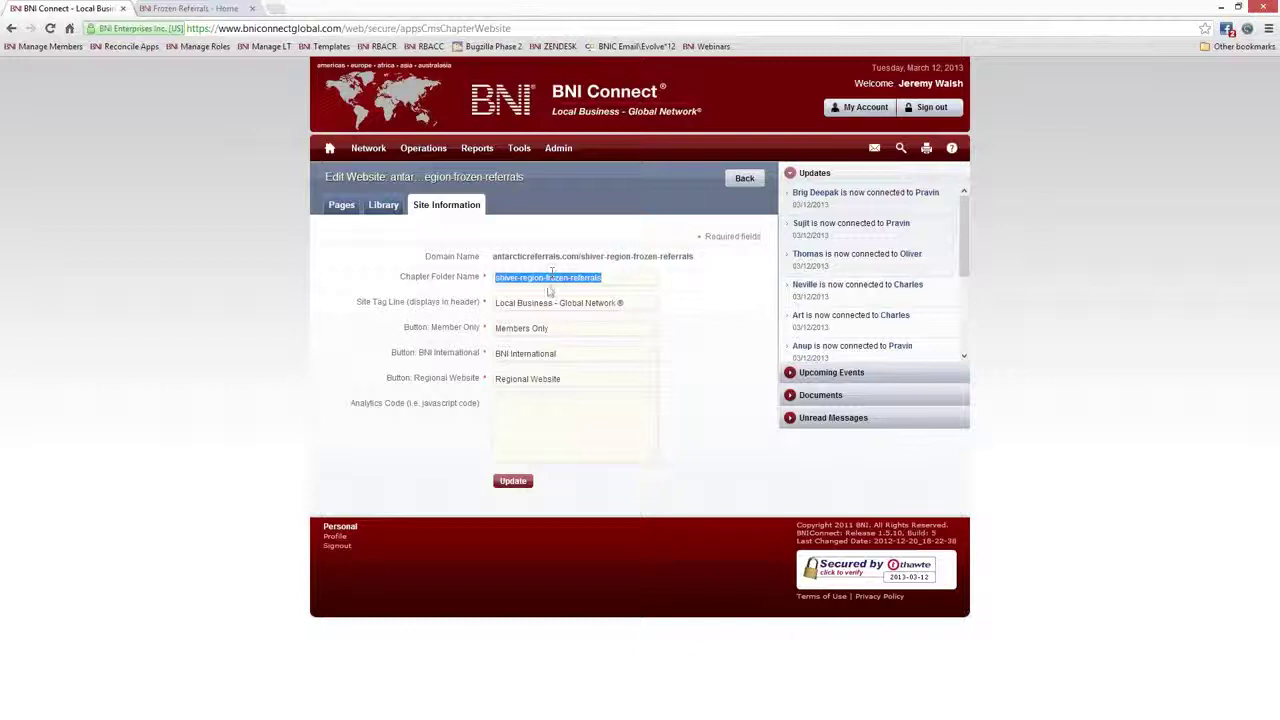
key(BackSpace)
text(frozenreferrals)
Inspect the 'Local Business - Global Network®' site tag line and the Members Only button text
click(388, 308)
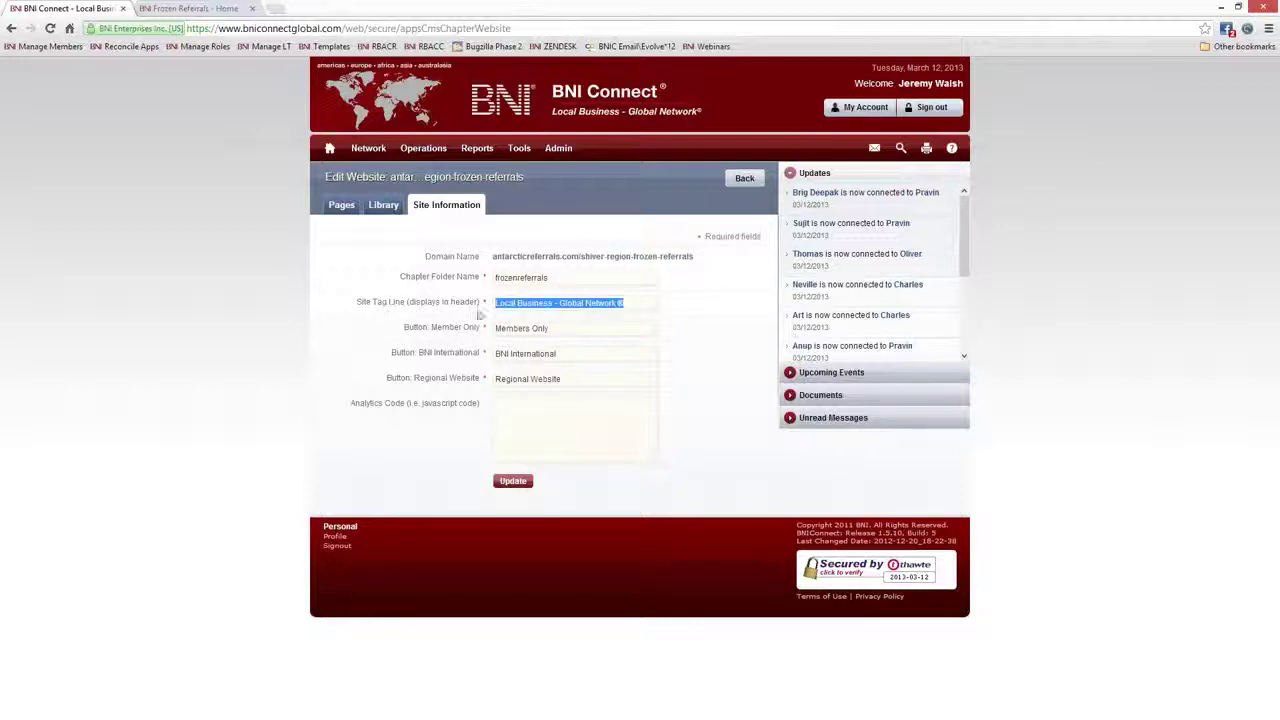
click(647, 307)
drag(645, 308, 467, 305)
click(724, 112)
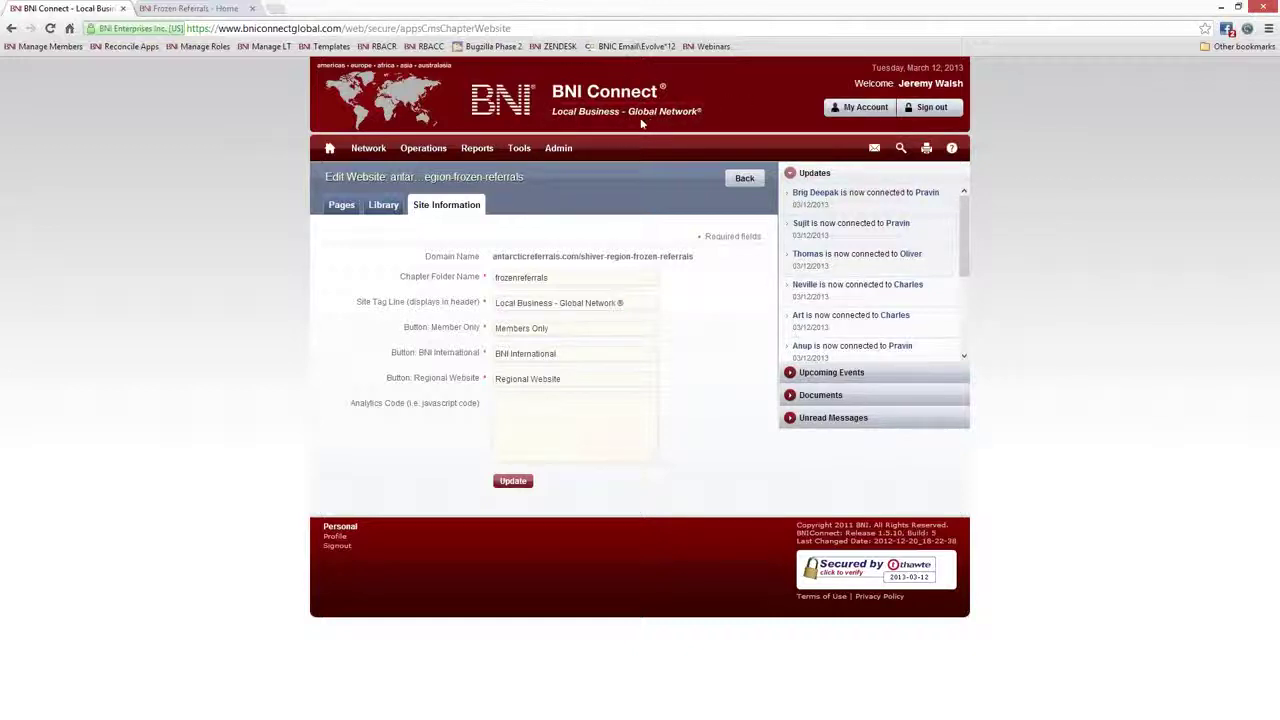
click(632, 305)
triple_click(632, 305)
click(545, 334)
Change the BNI International button text to BNI.COM
click(212, 9)
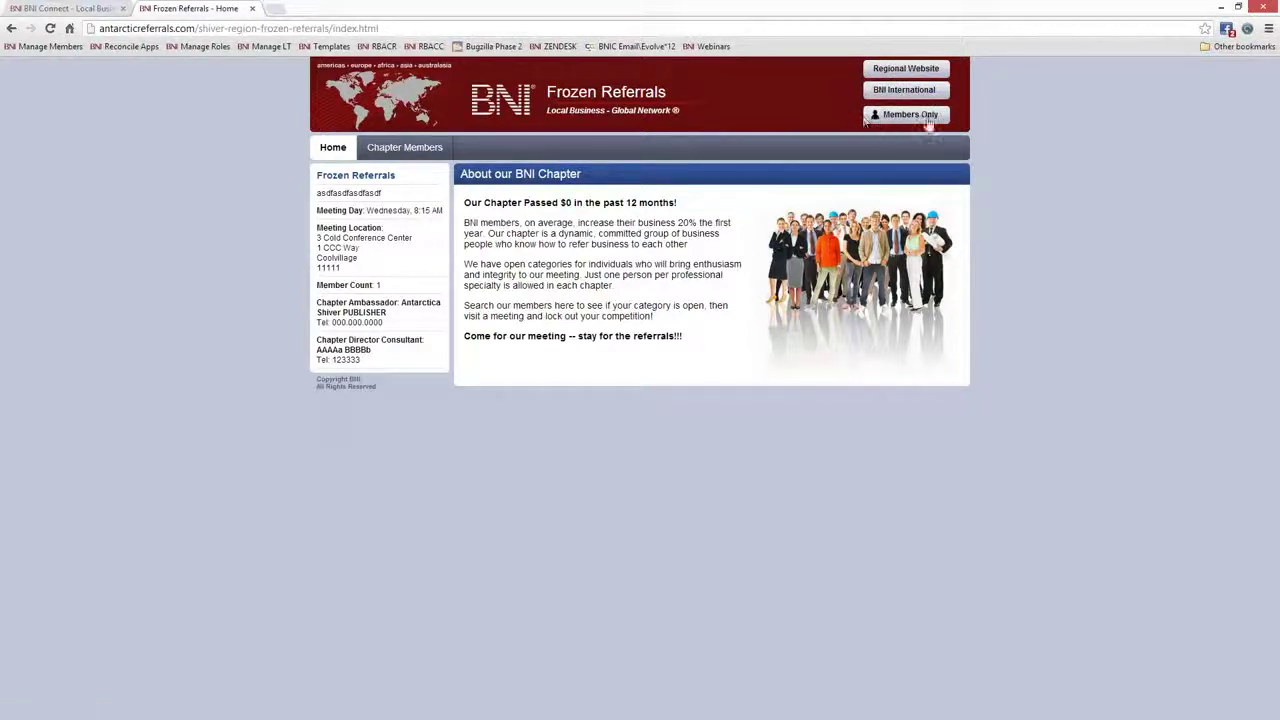
click(66, 9)
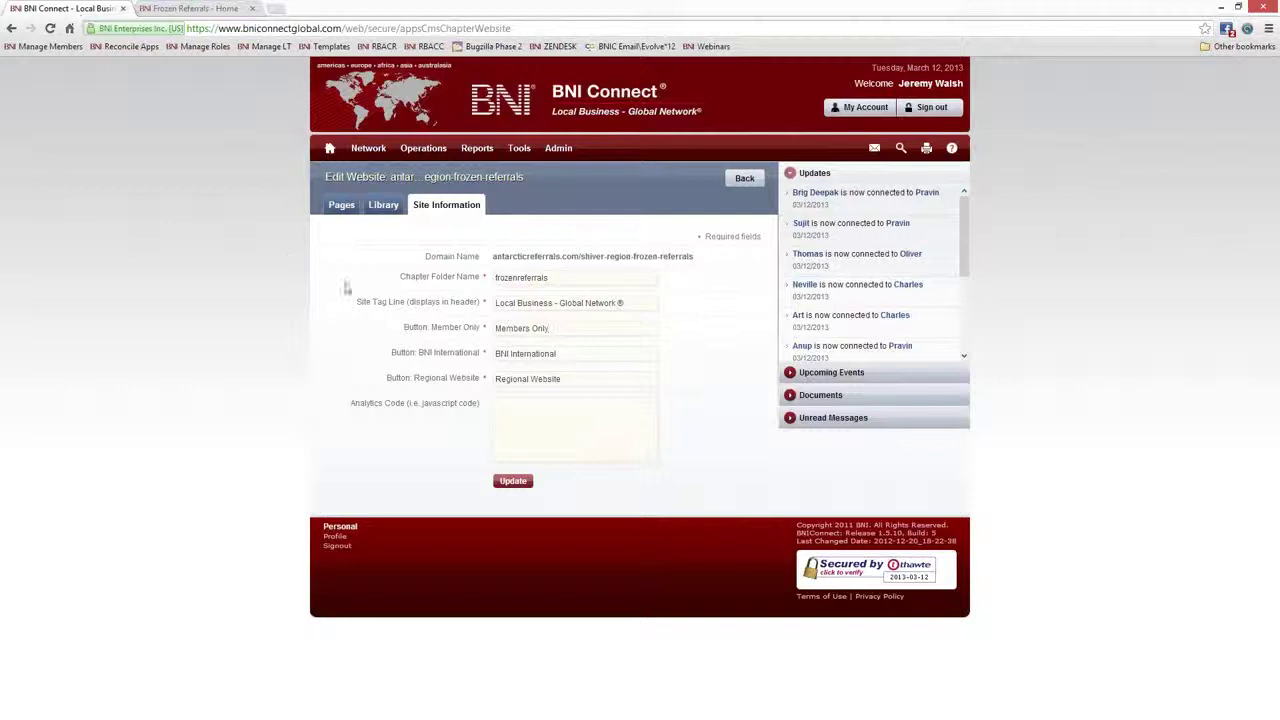
drag(584, 353, 497, 353)
text(B)
text(NI G)
text(o)
key(BackSpace)
key(BackSpace)
text(CO)
Save the site information with Update and check the live chapter site's address
click(390, 405)
drag(354, 404, 470, 407)
click(513, 482)
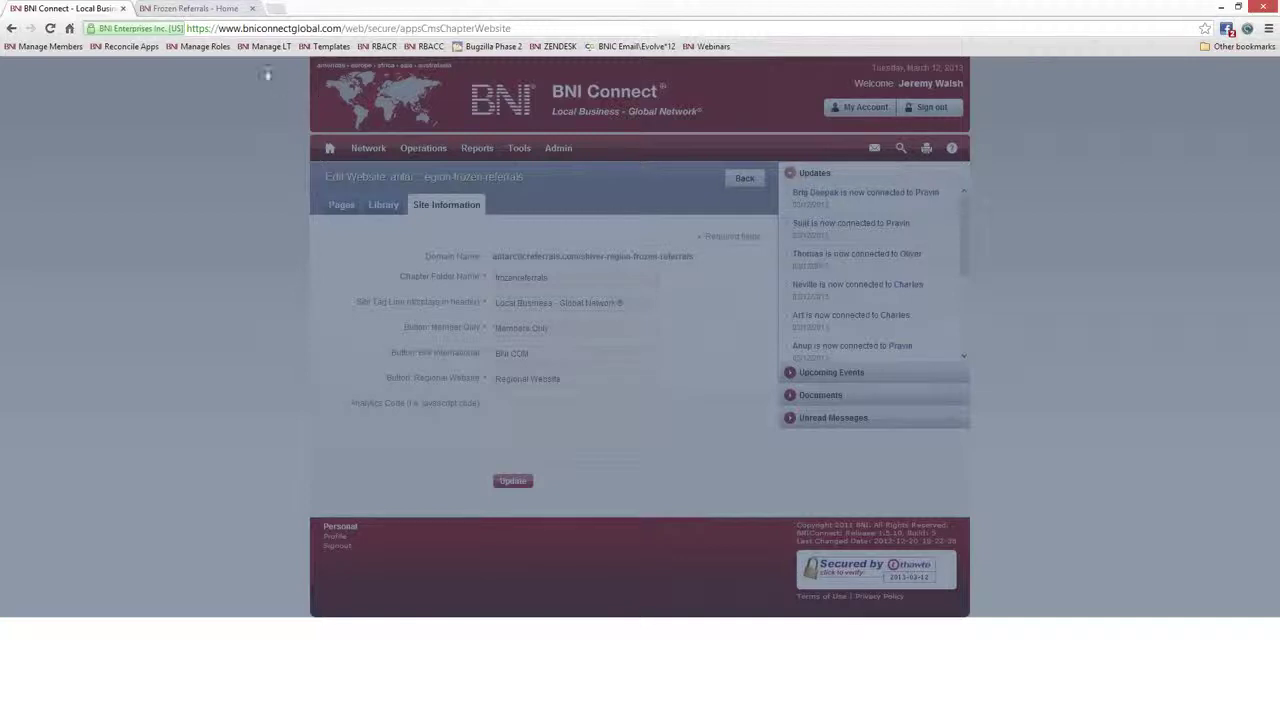
click(200, 12)
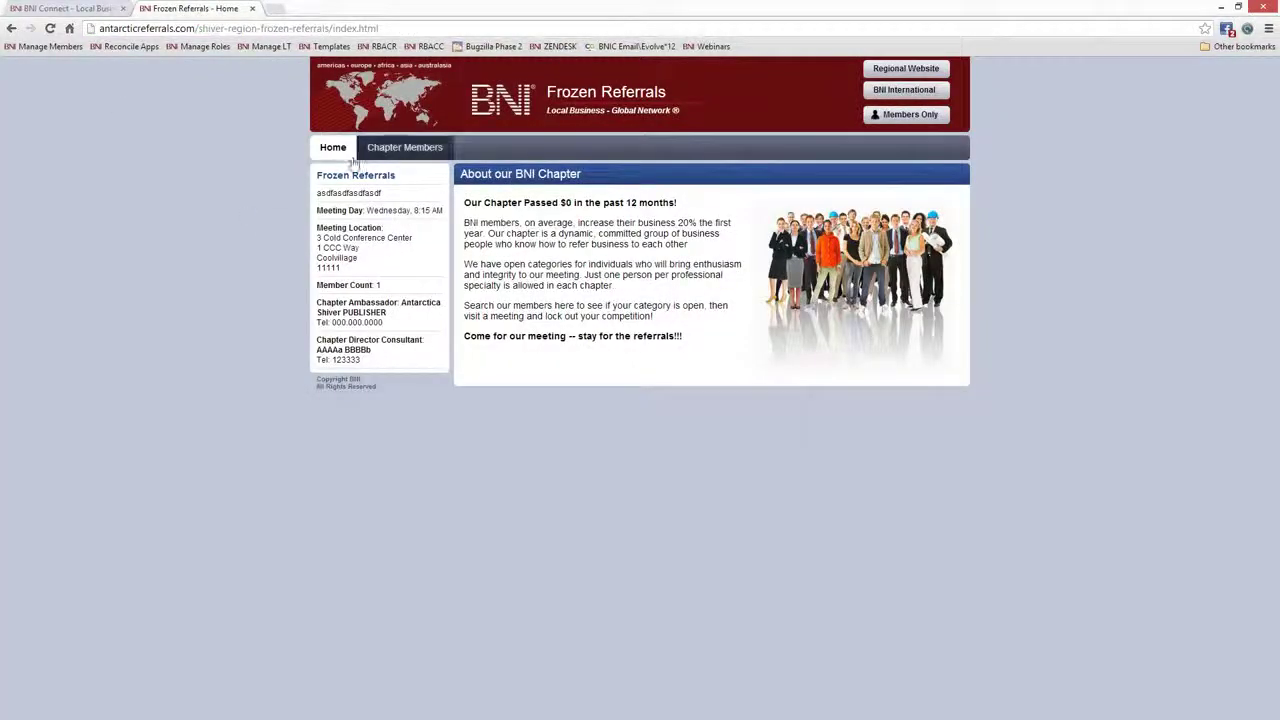
click(240, 30)
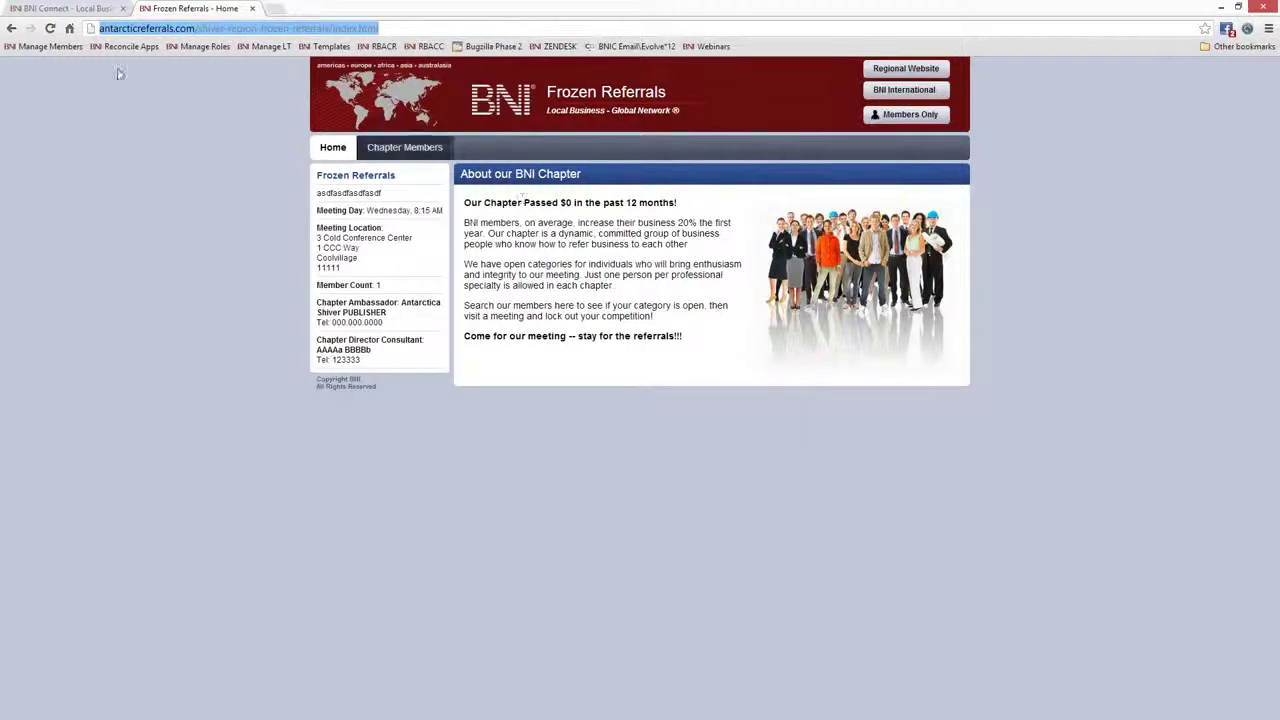
Inspect the /shiver-region-frozen-referrals path in the site address, then return to Edit Website
click(185, 26)
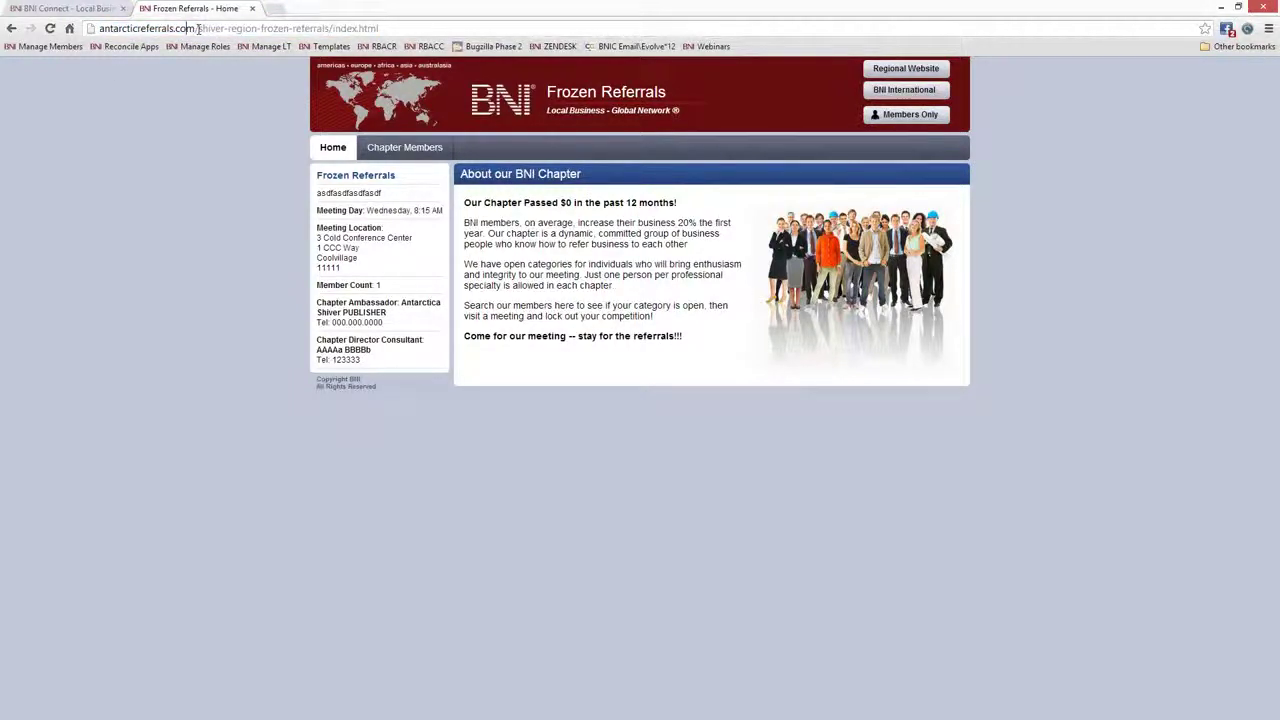
drag(197, 28, 406, 20)
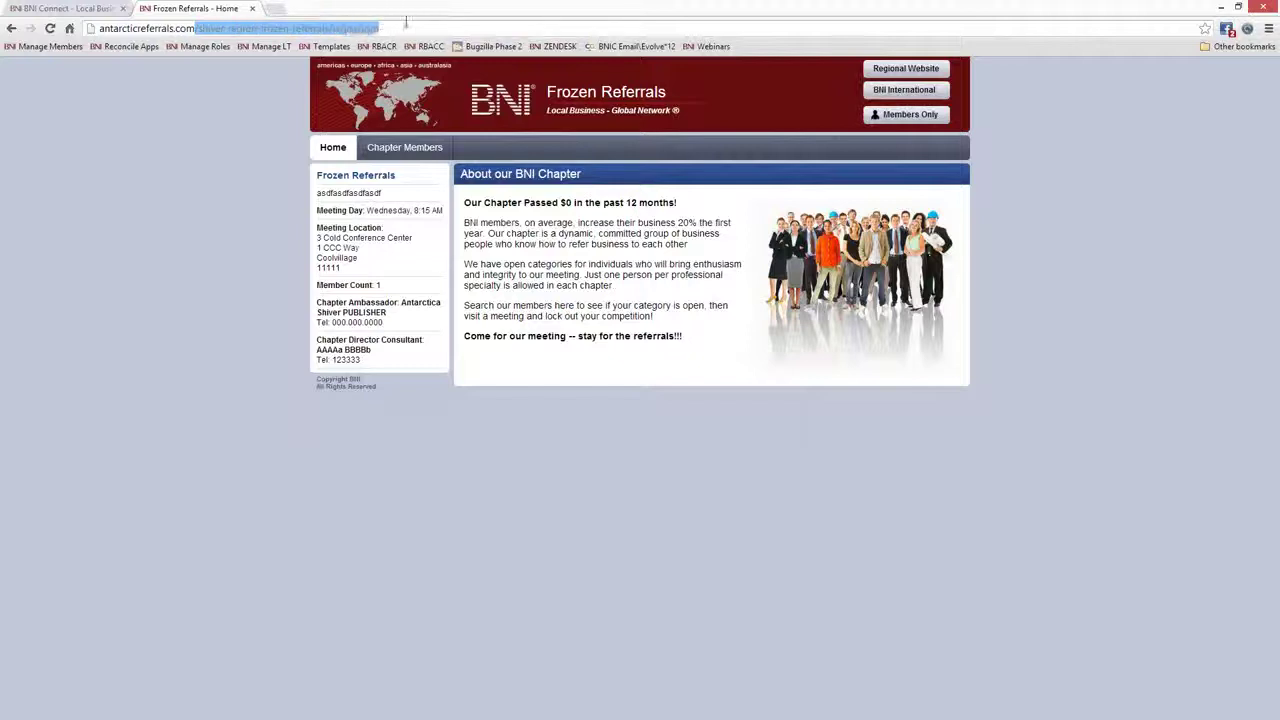
click(345, 28)
drag(197, 28, 266, 30)
click(199, 29)
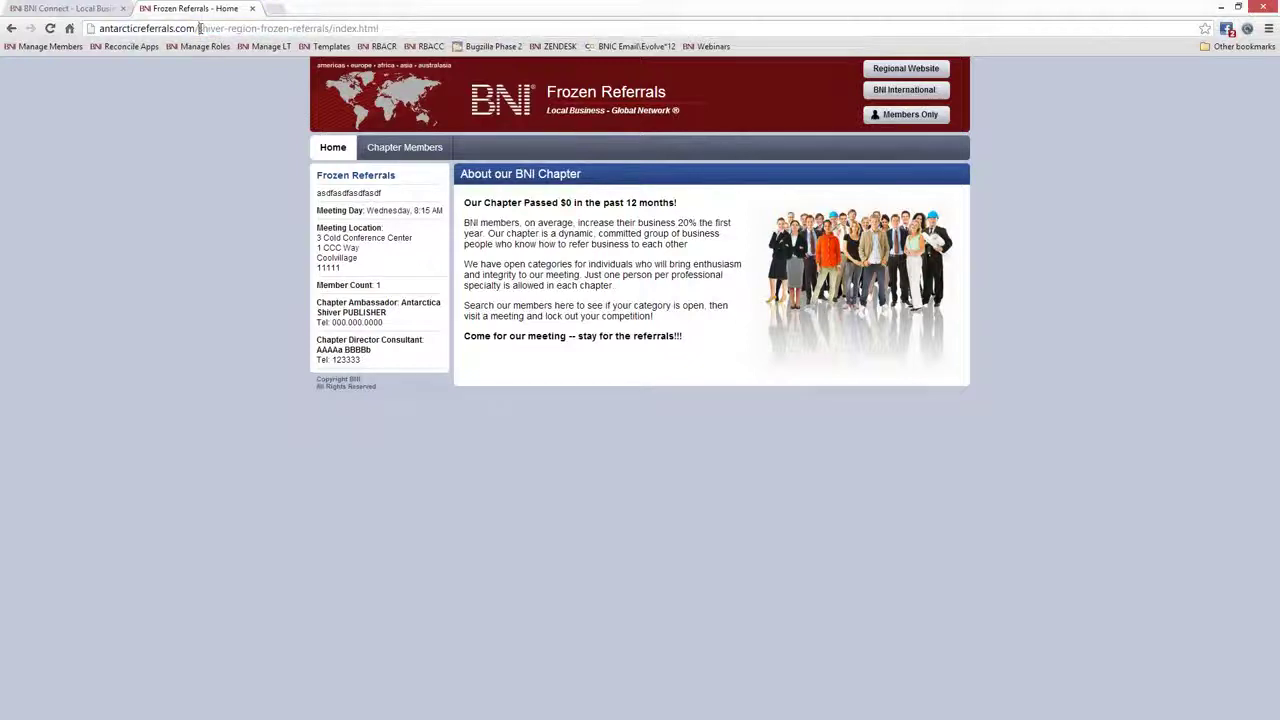
click(103, 13)
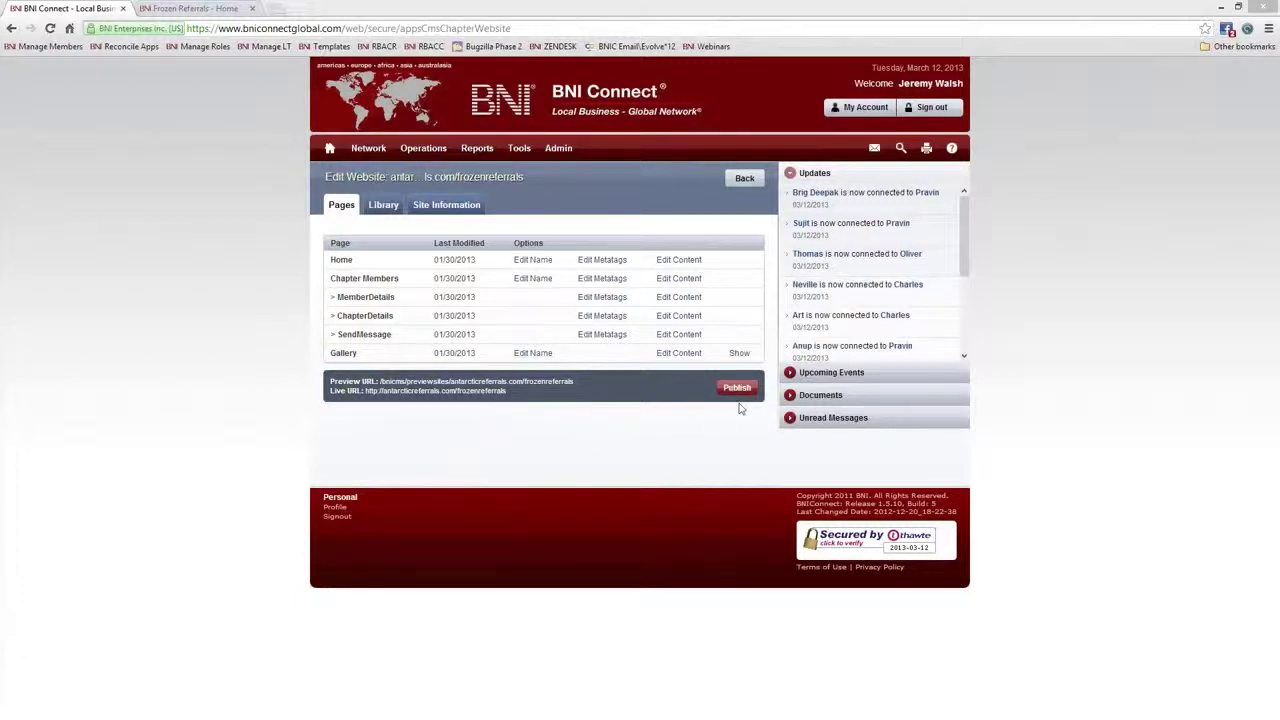
Publish the Frozen Referrals chapter website
click(222, 9)
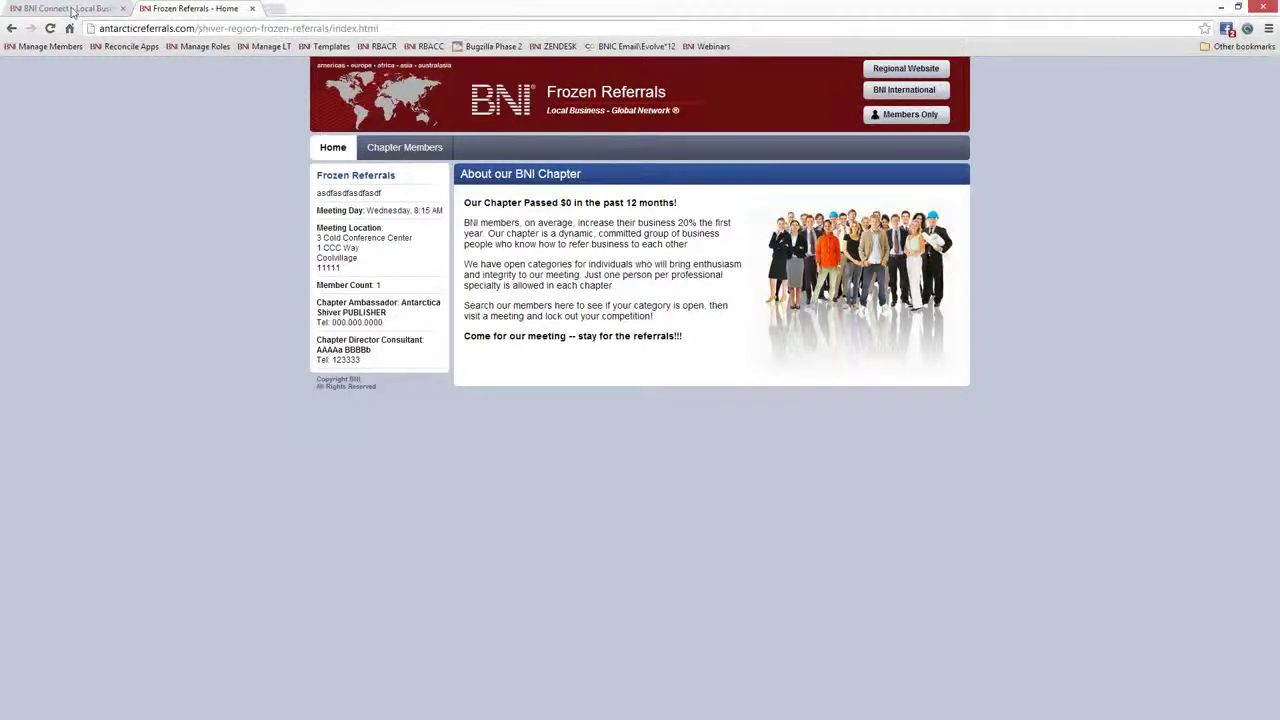
click(72, 9)
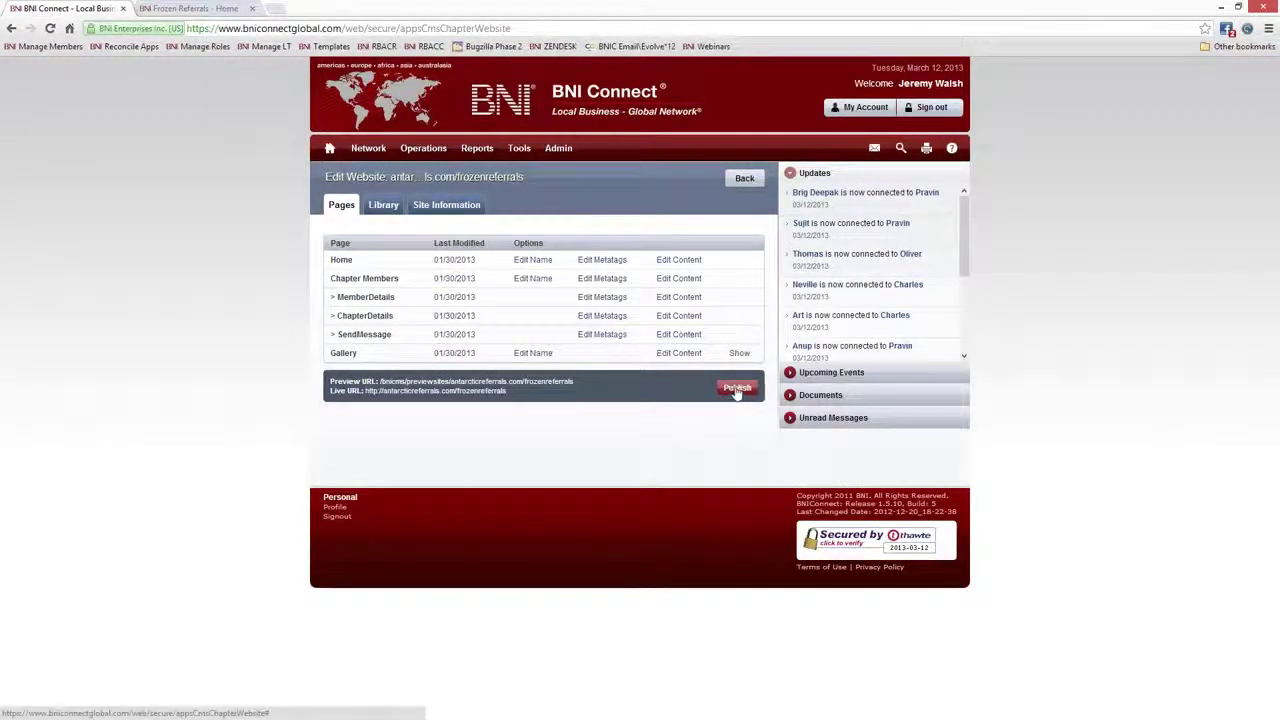
click(737, 389)
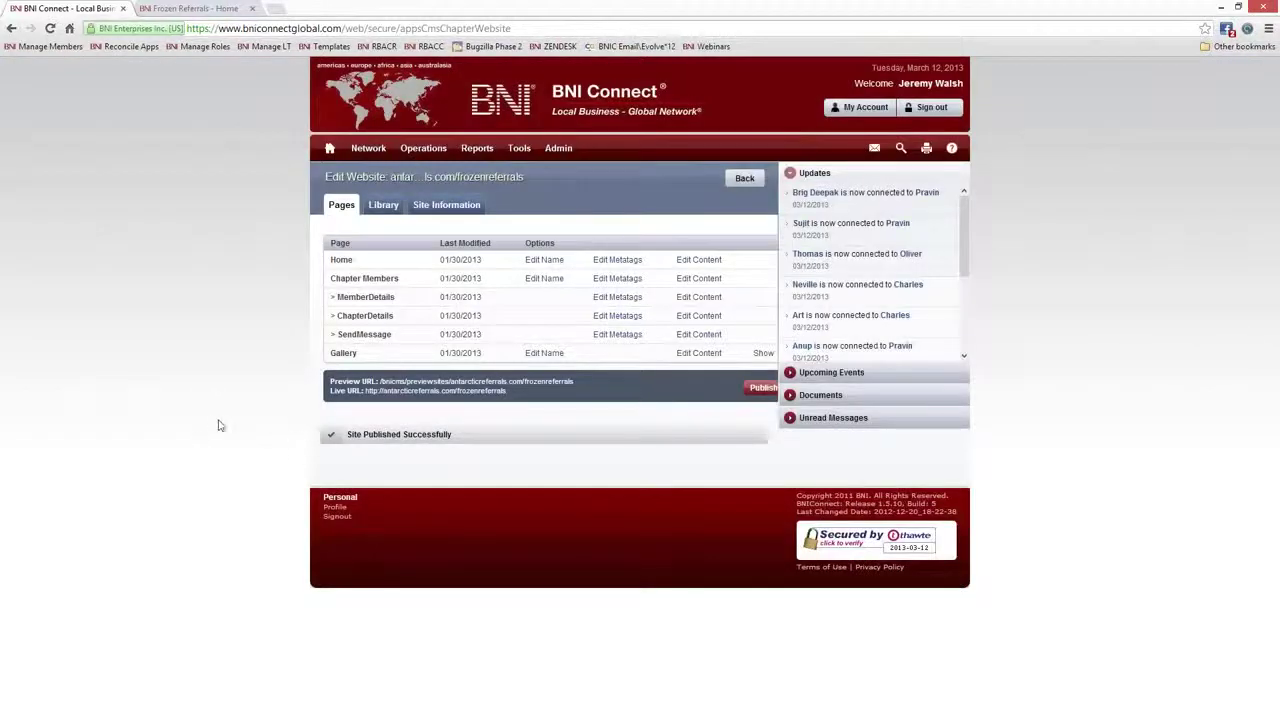
Confirm the live site now loads at antarcticreferrals.com/frozenreferrals, then return to the editor
click(395, 398)
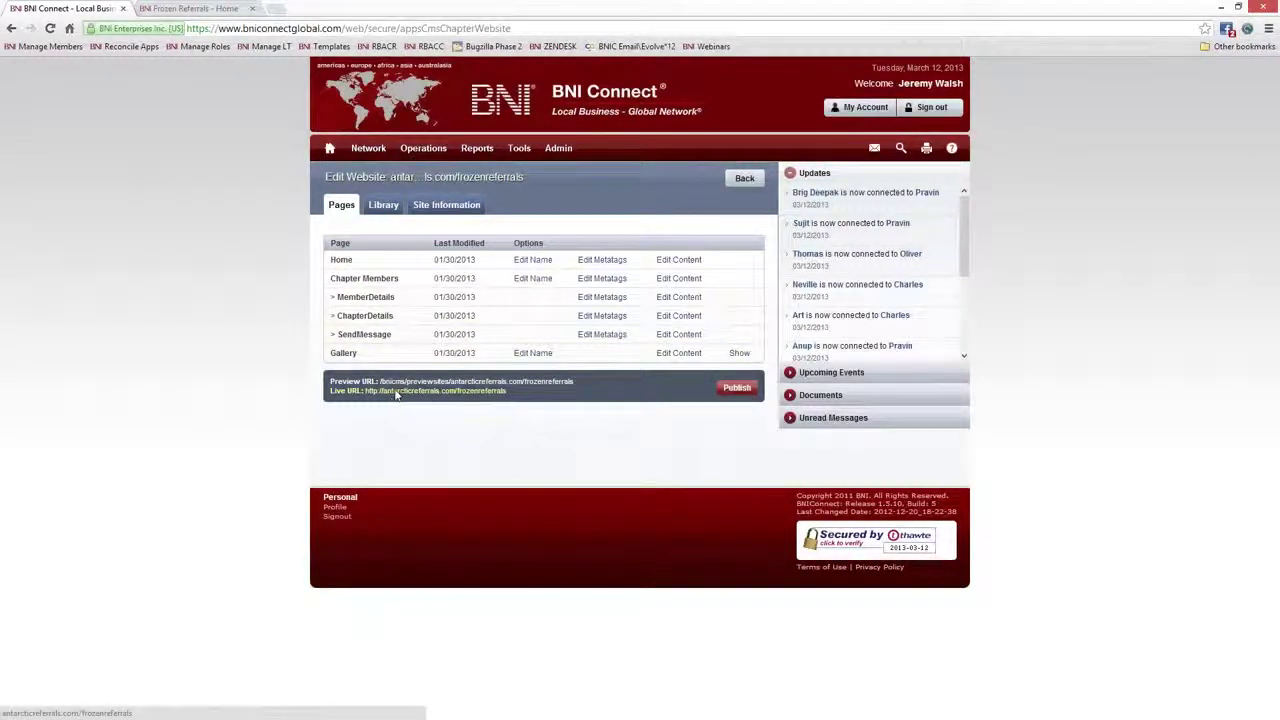
click(381, 9)
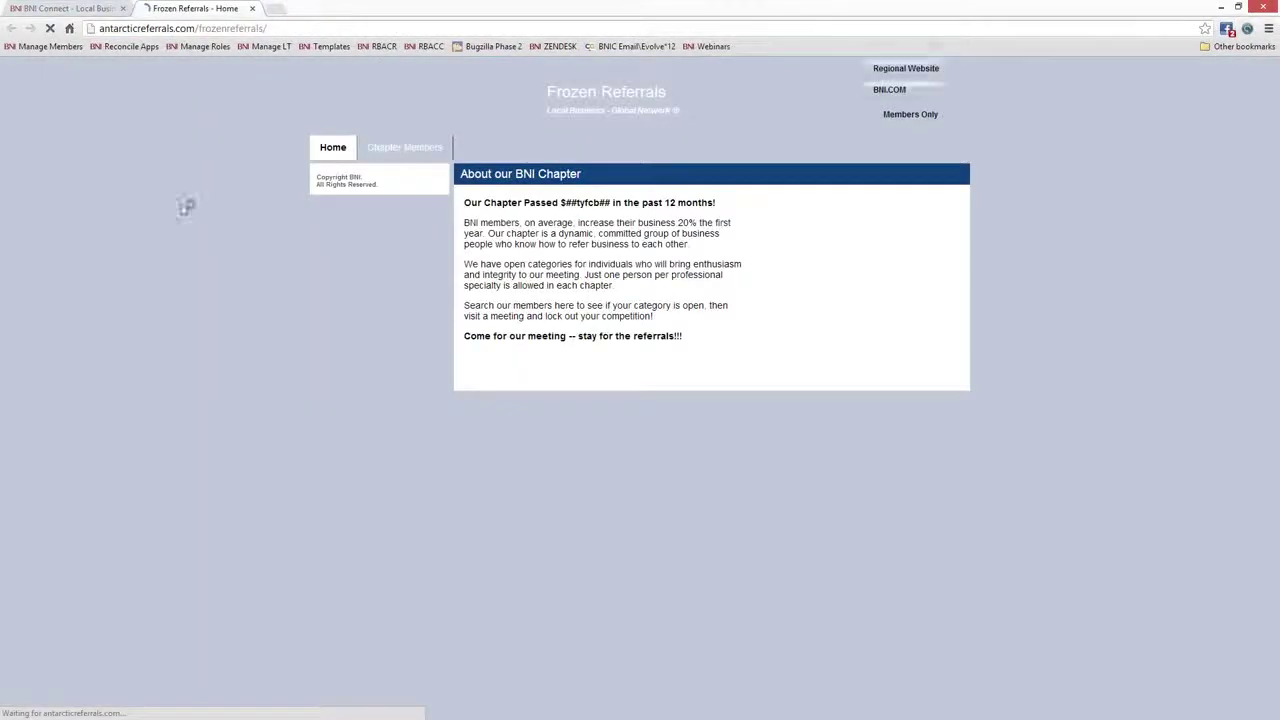
click(284, 29)
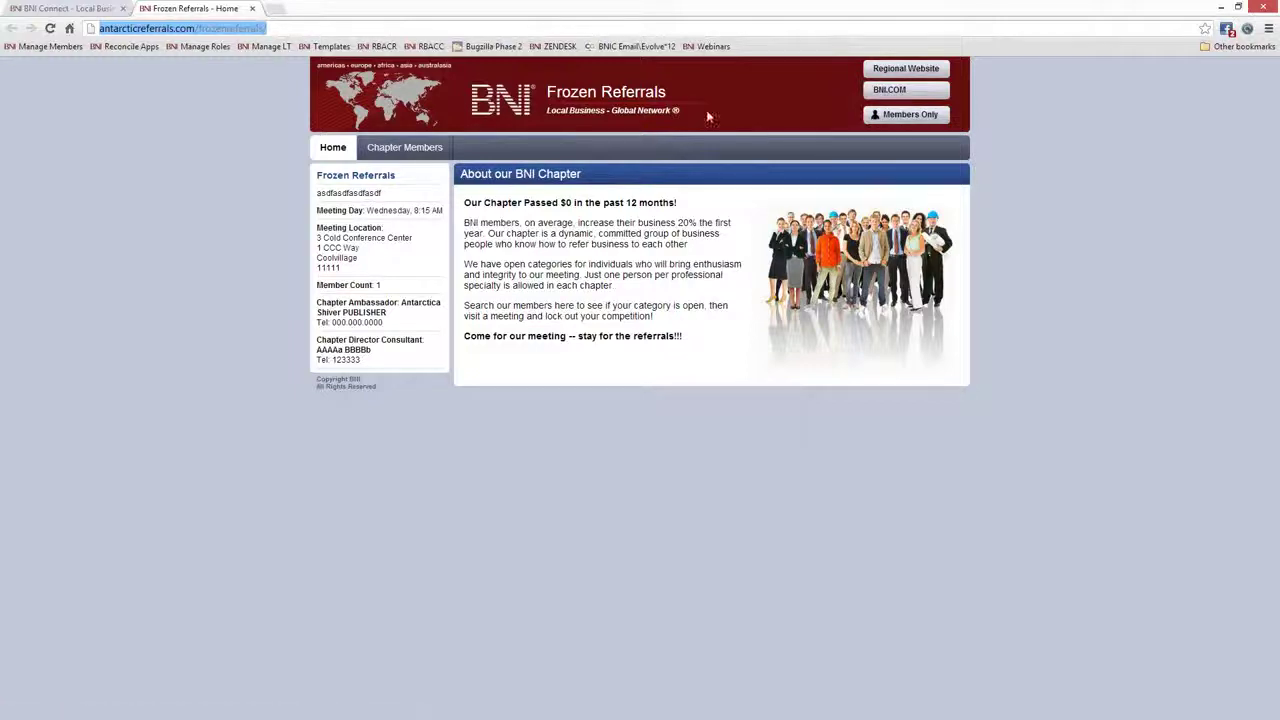
click(85, 8)
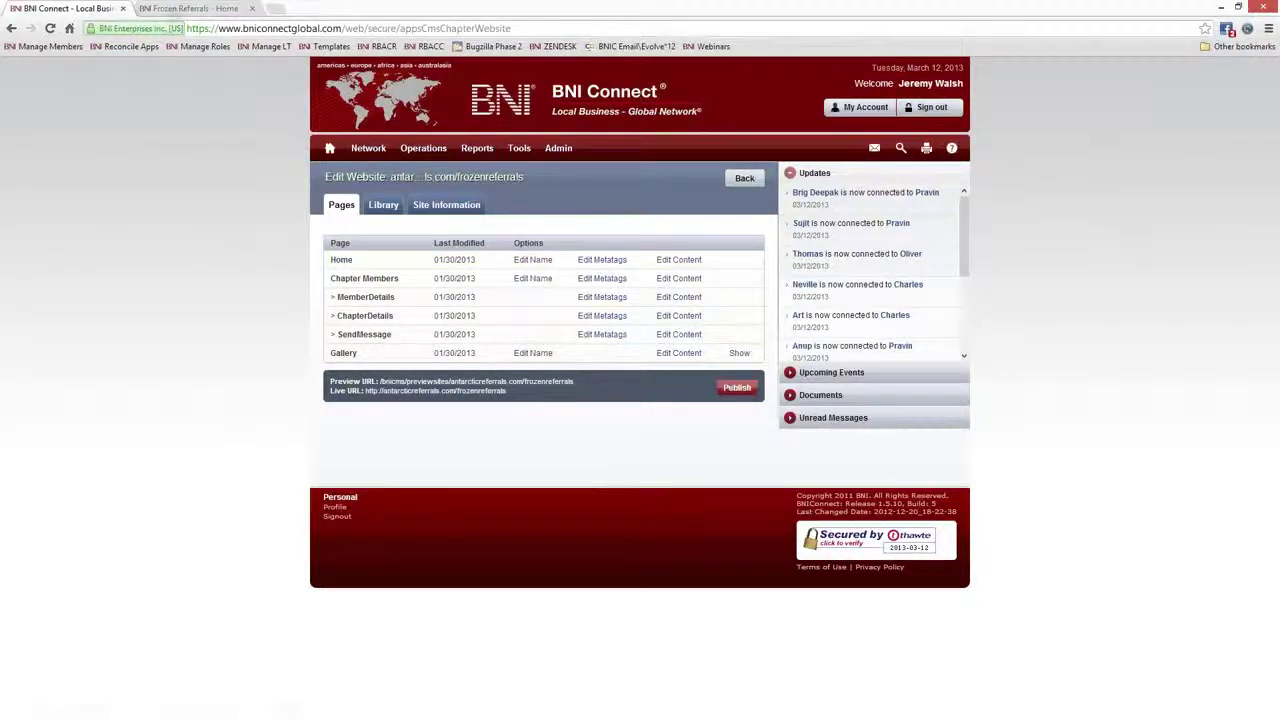
click(185, 9)
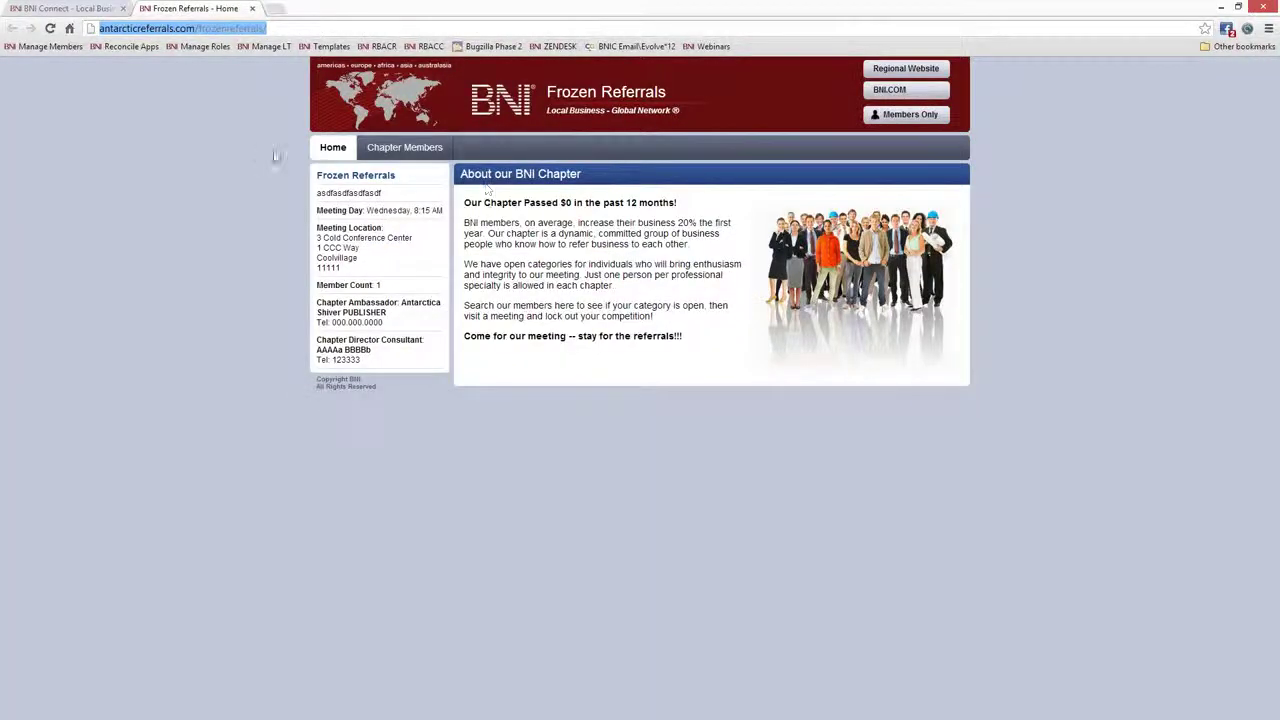
click(85, 9)
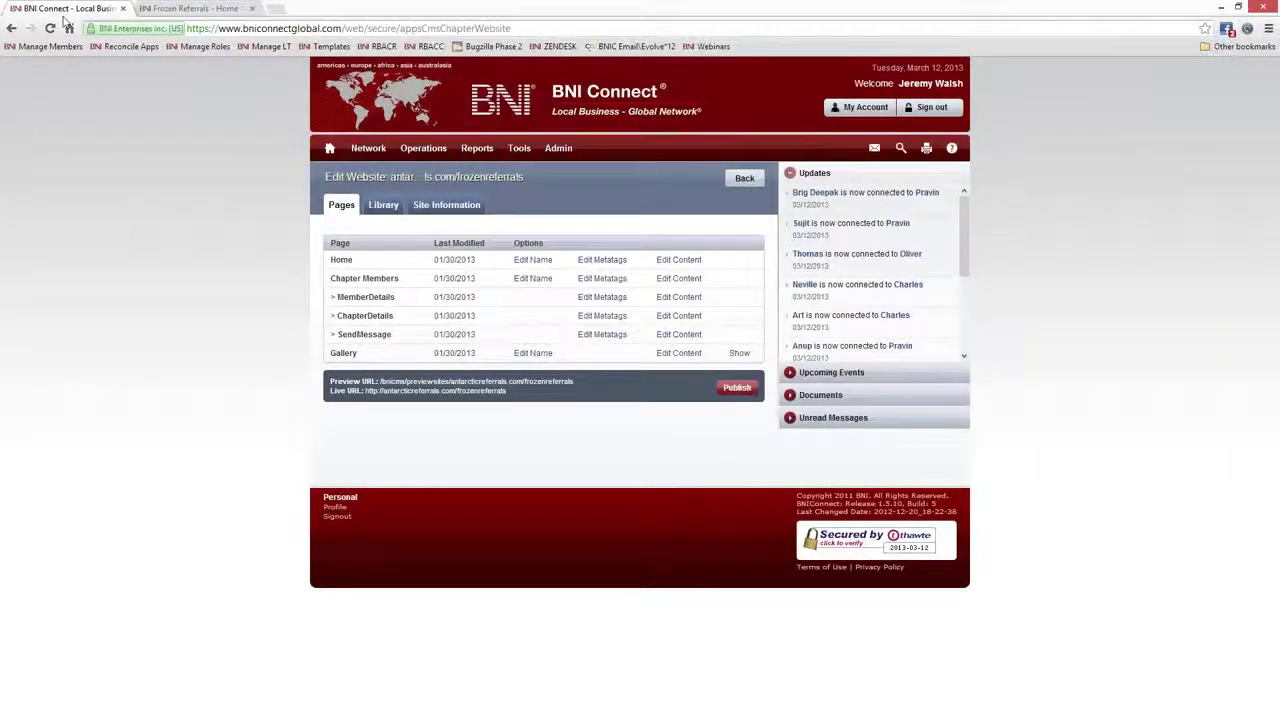
Rename the Home page to 'Come Visit Our Chapter!'
click(533, 261)
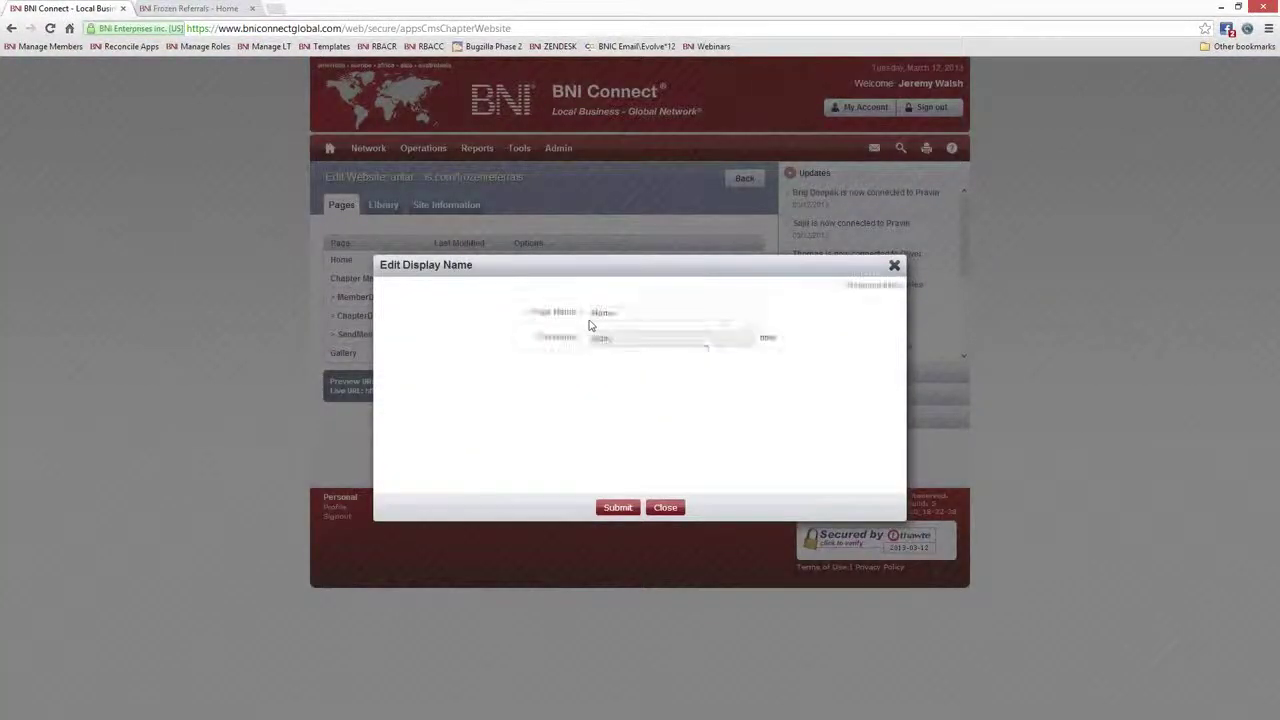
text(Come Visit Our C)
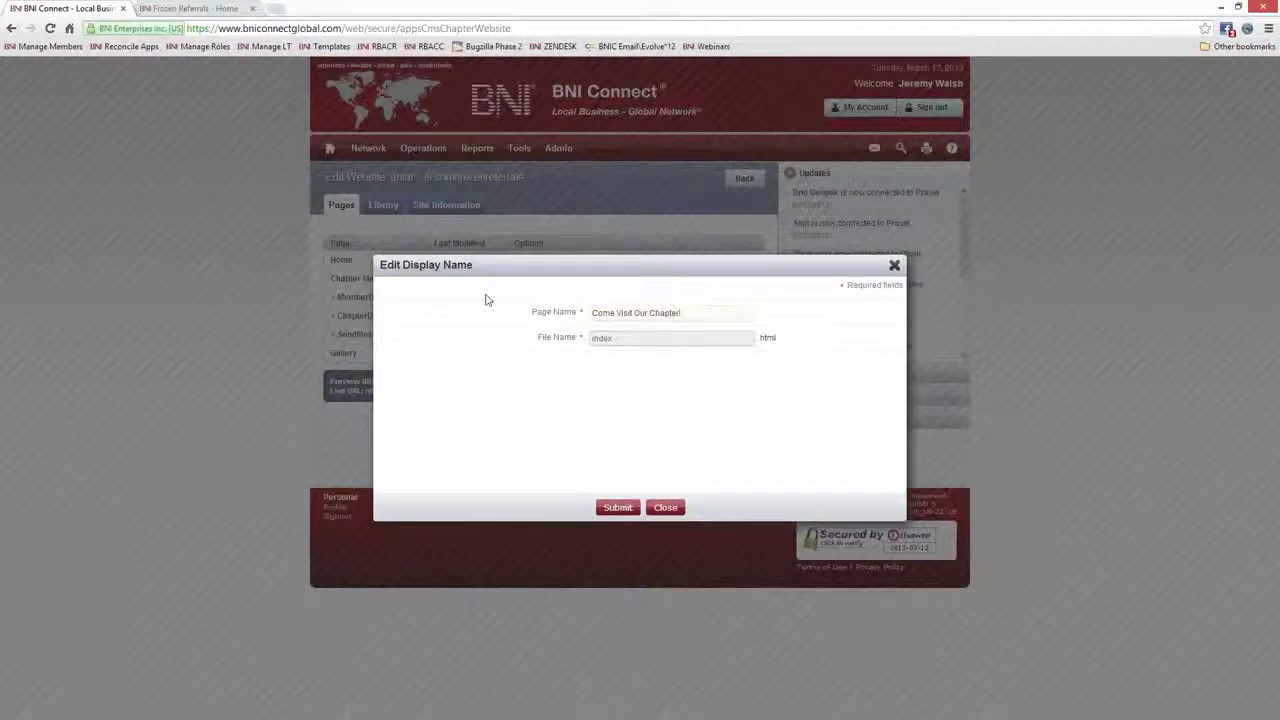
text(hapter!)
click(618, 508)
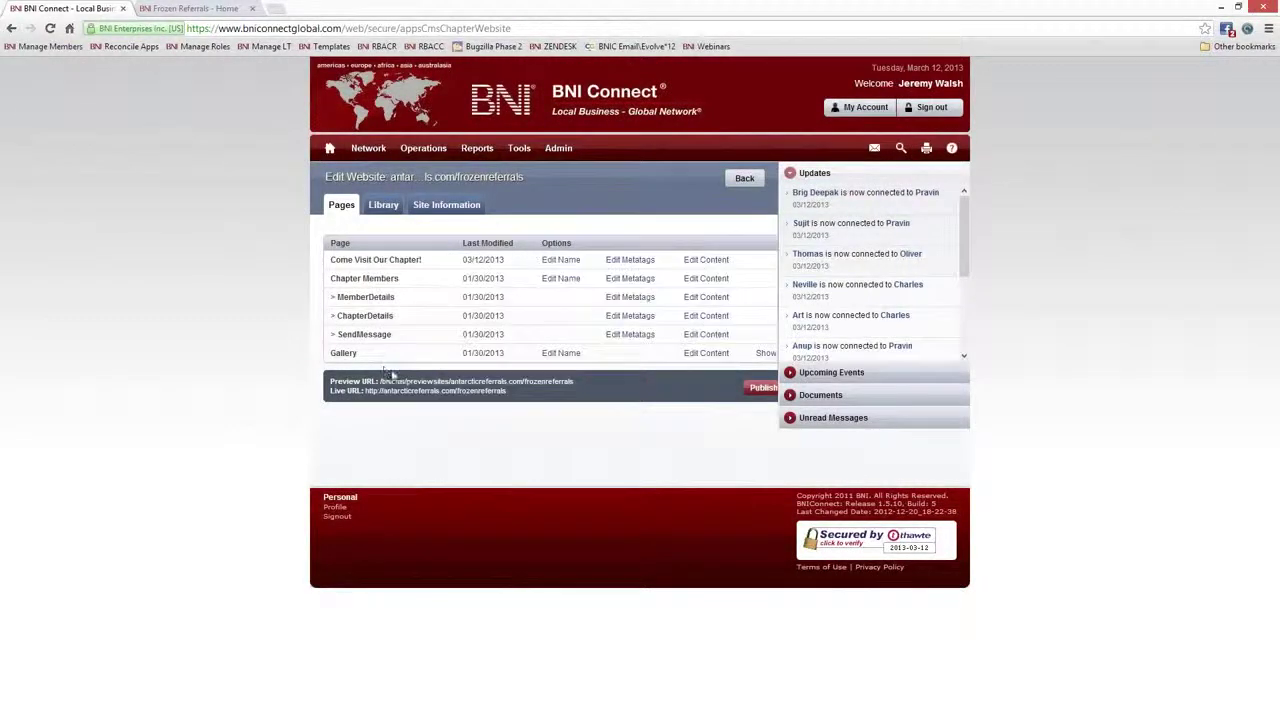
Check on the Preview URL site that the renamed page appears
click(392, 380)
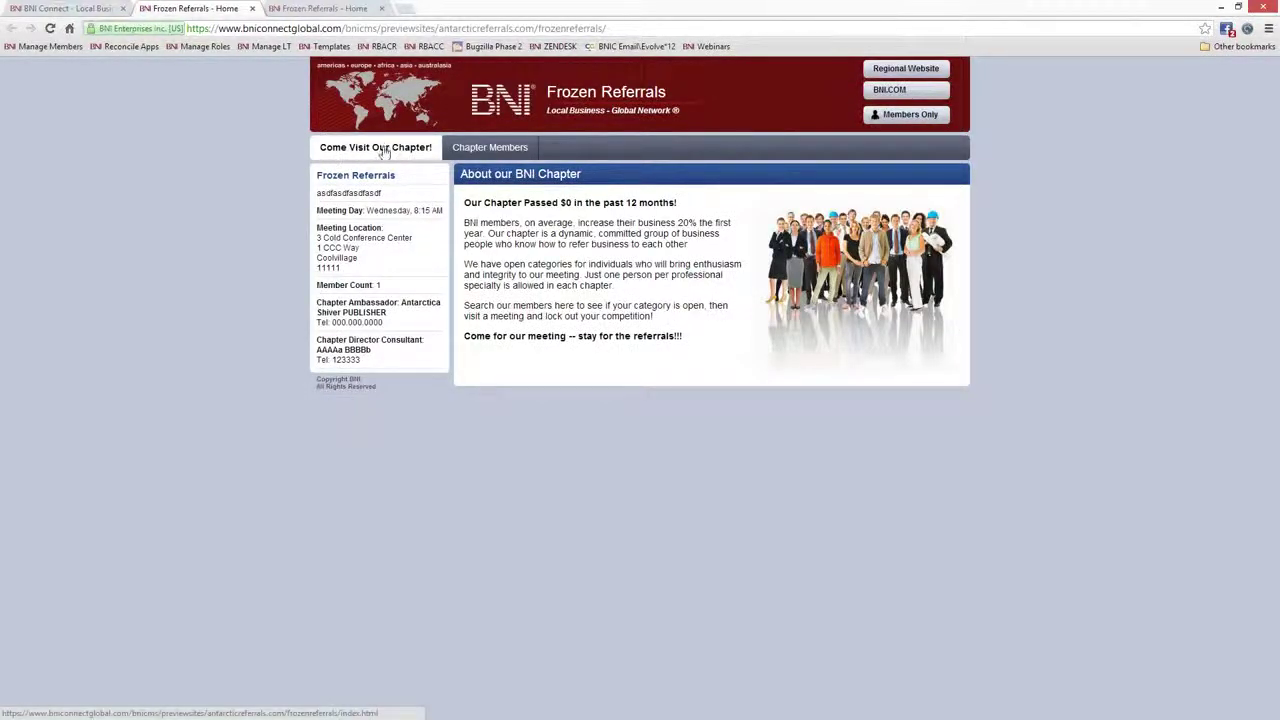
click(385, 150)
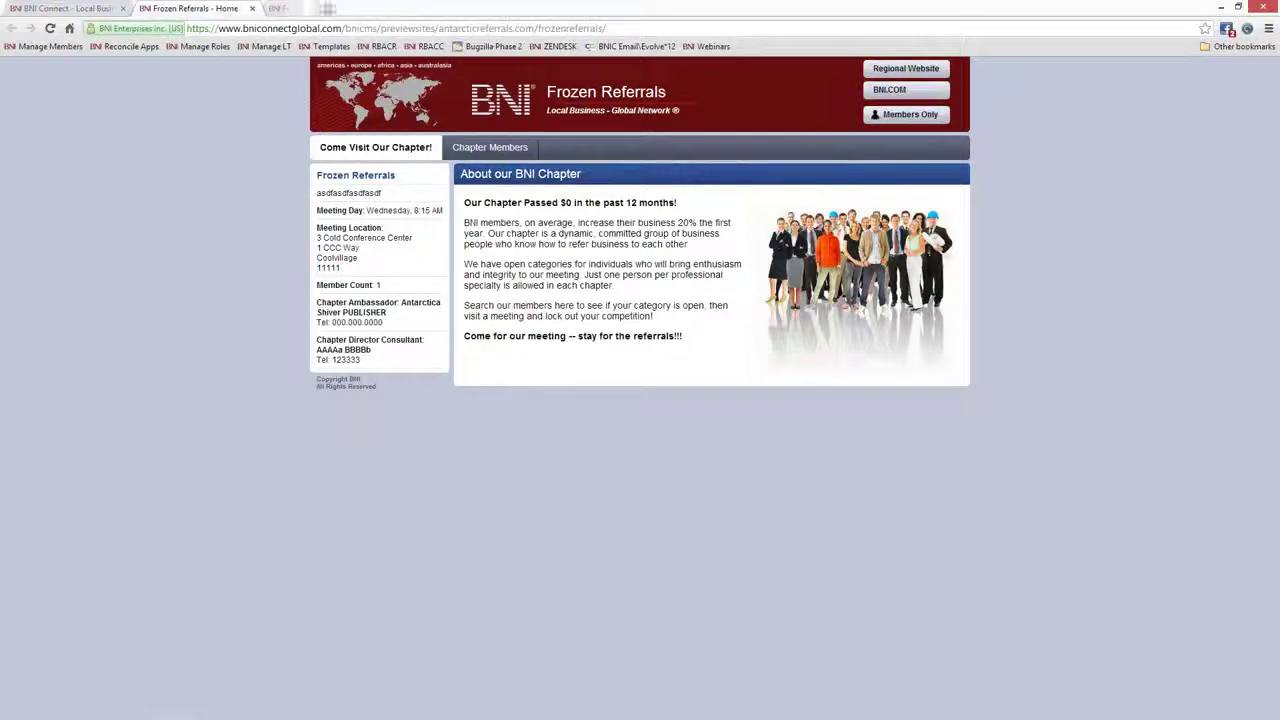
click(78, 10)
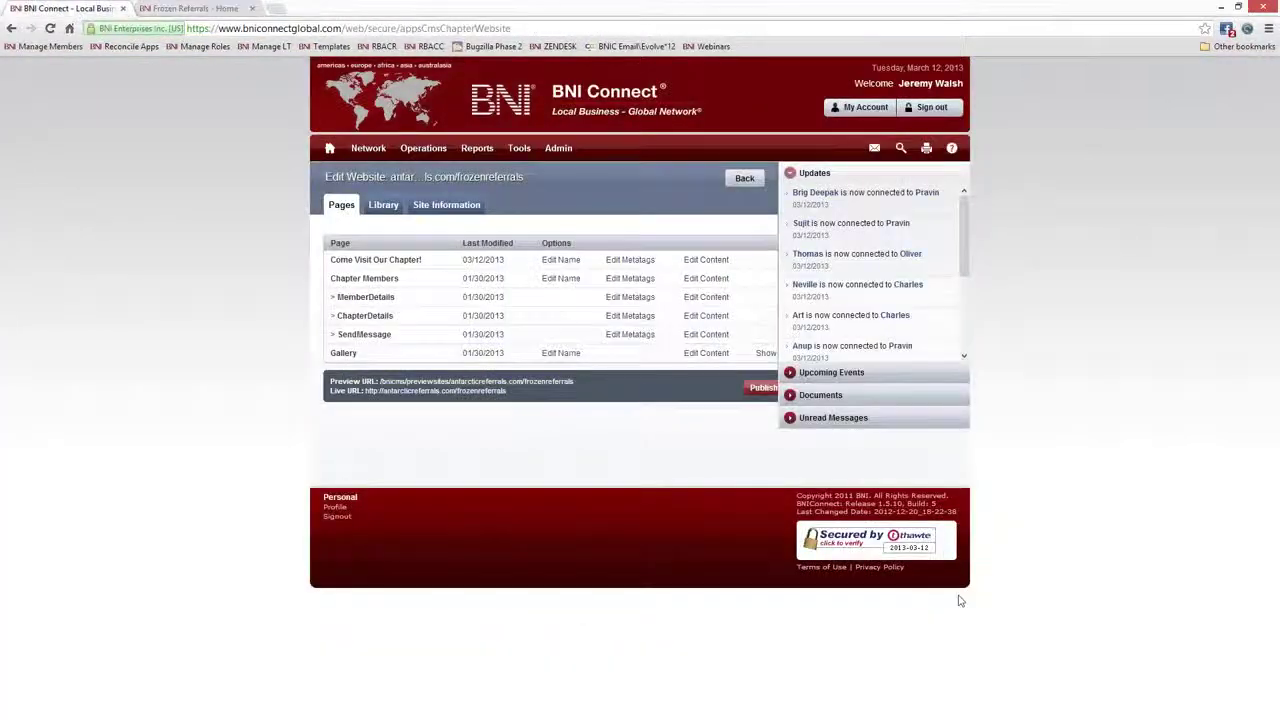
click(631, 259)
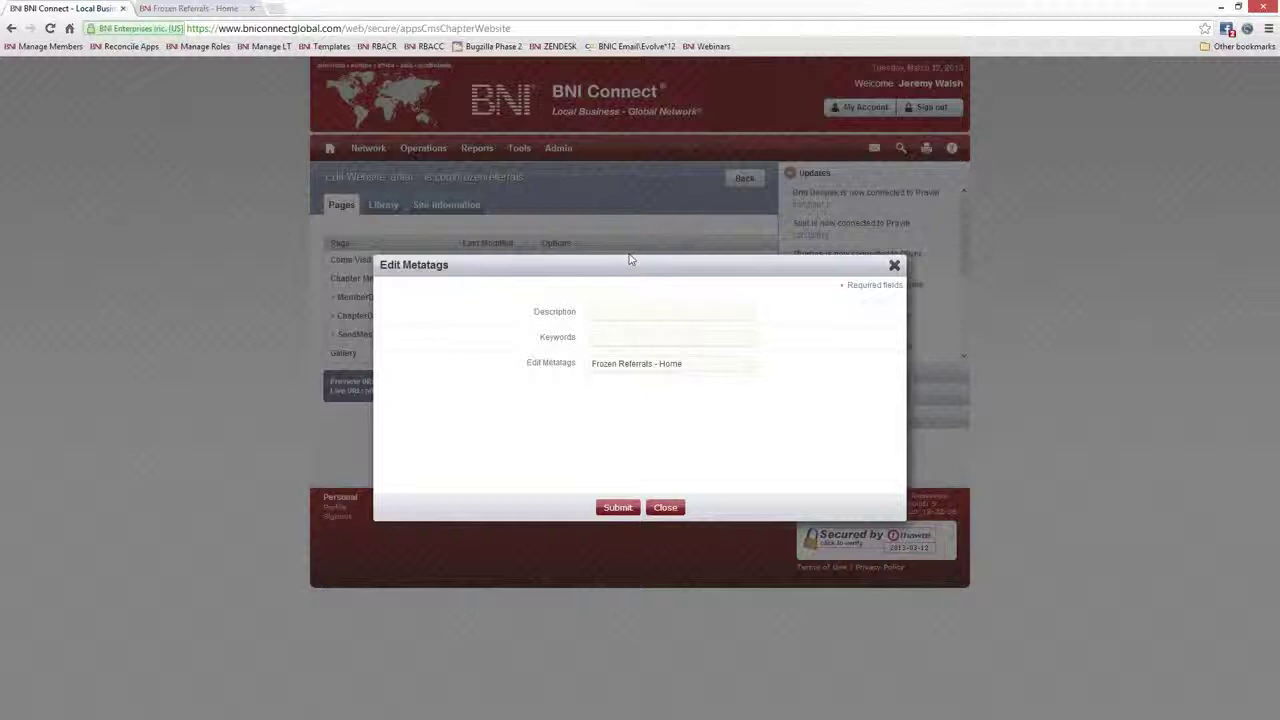
click(630, 316)
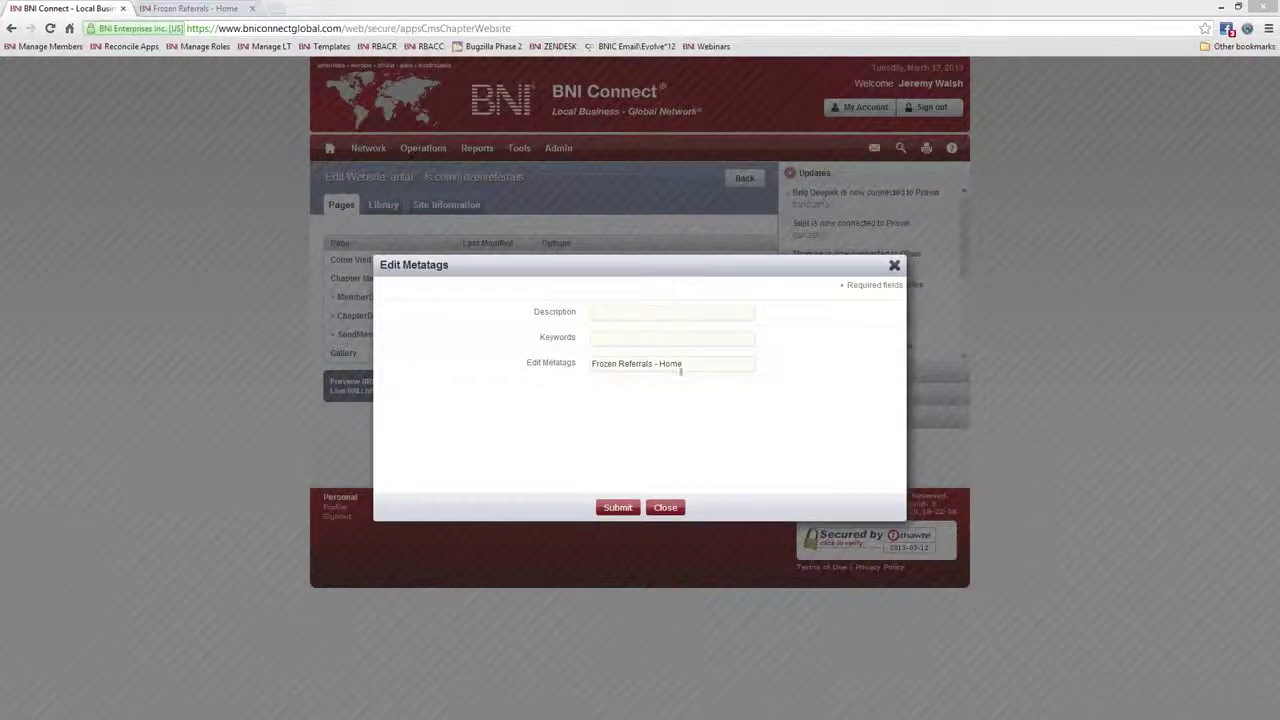
click(895, 266)
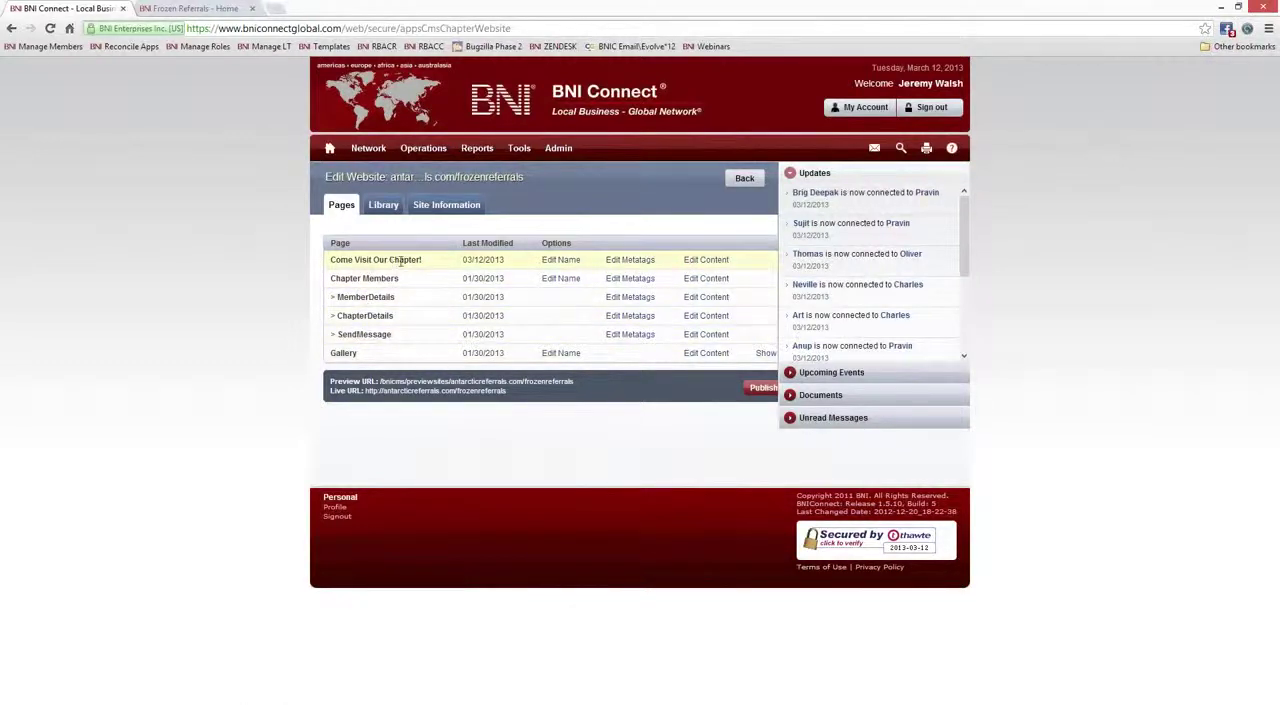
Open Edit Content for the Come Visit Our Chapter! row, showing its About our BNI Chapter text
drag(422, 262, 330, 265)
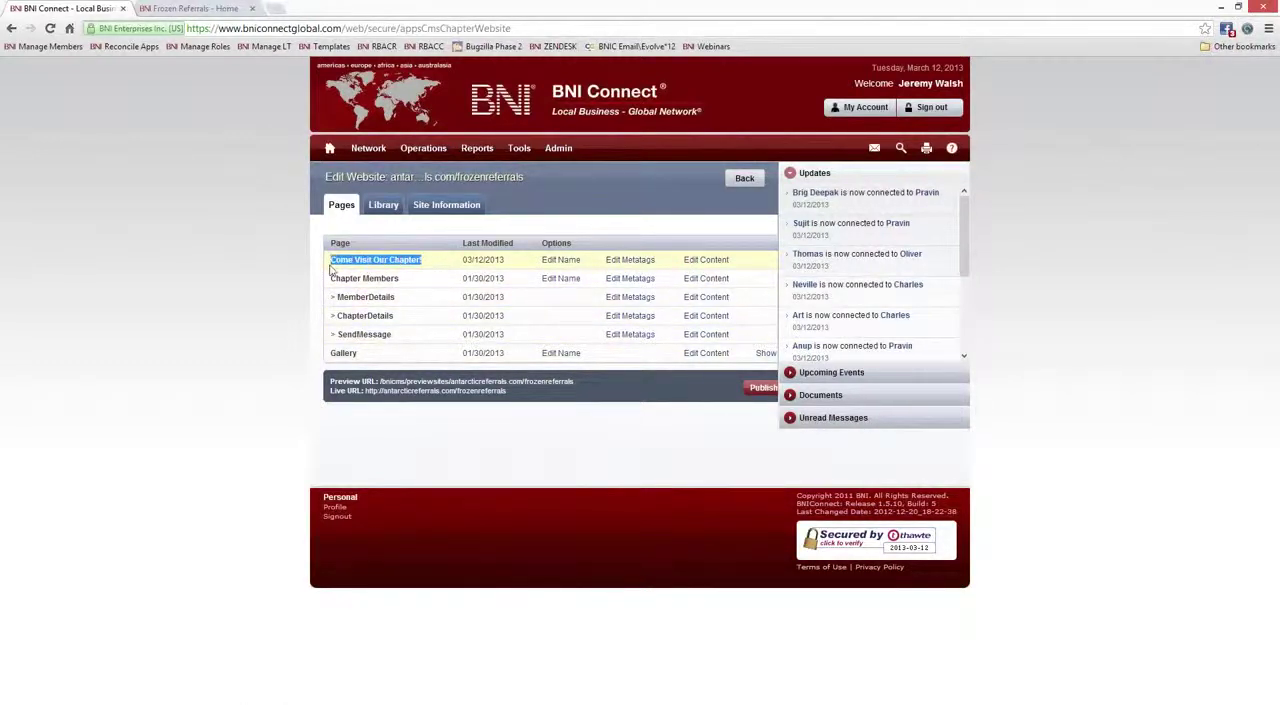
click(715, 264)
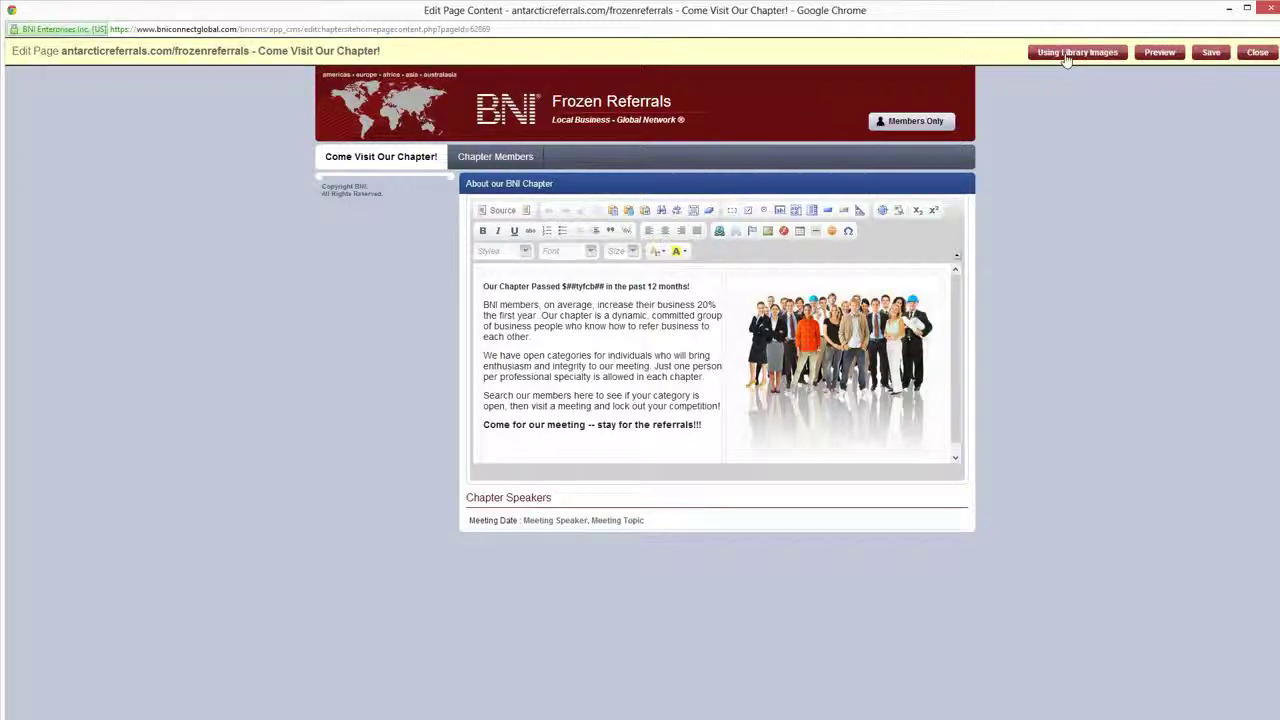
click(835, 332)
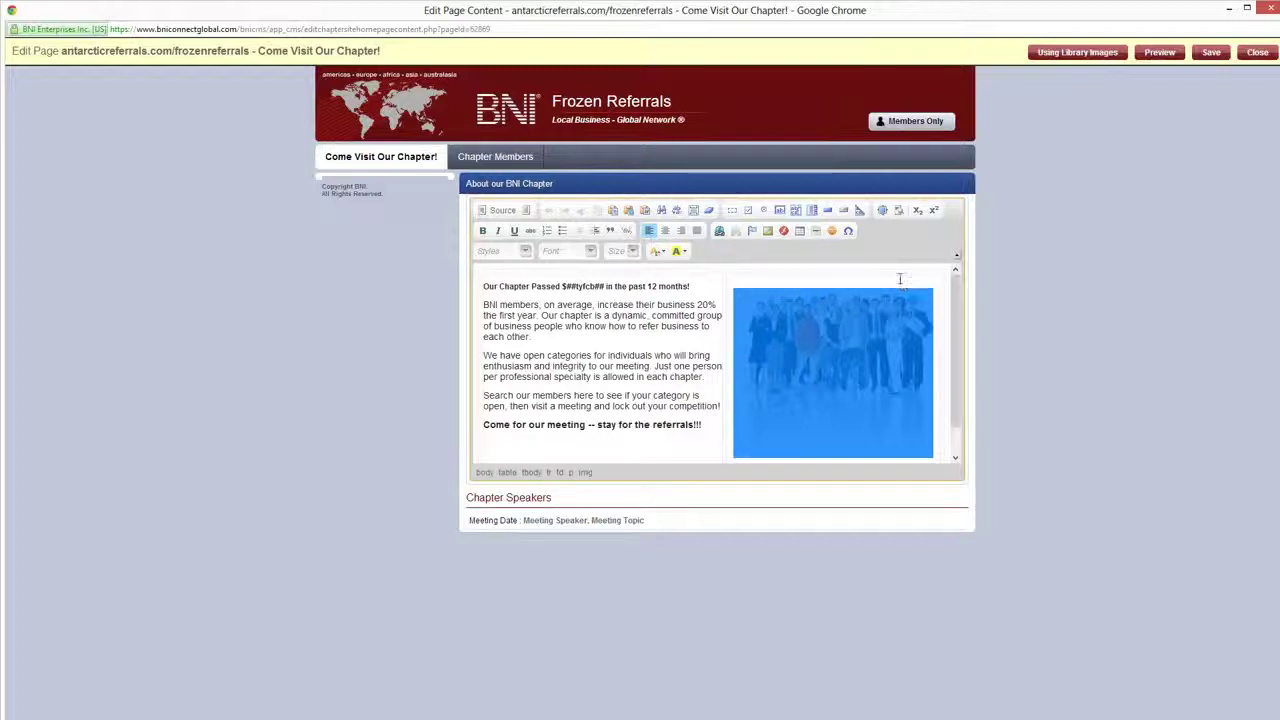
click(708, 366)
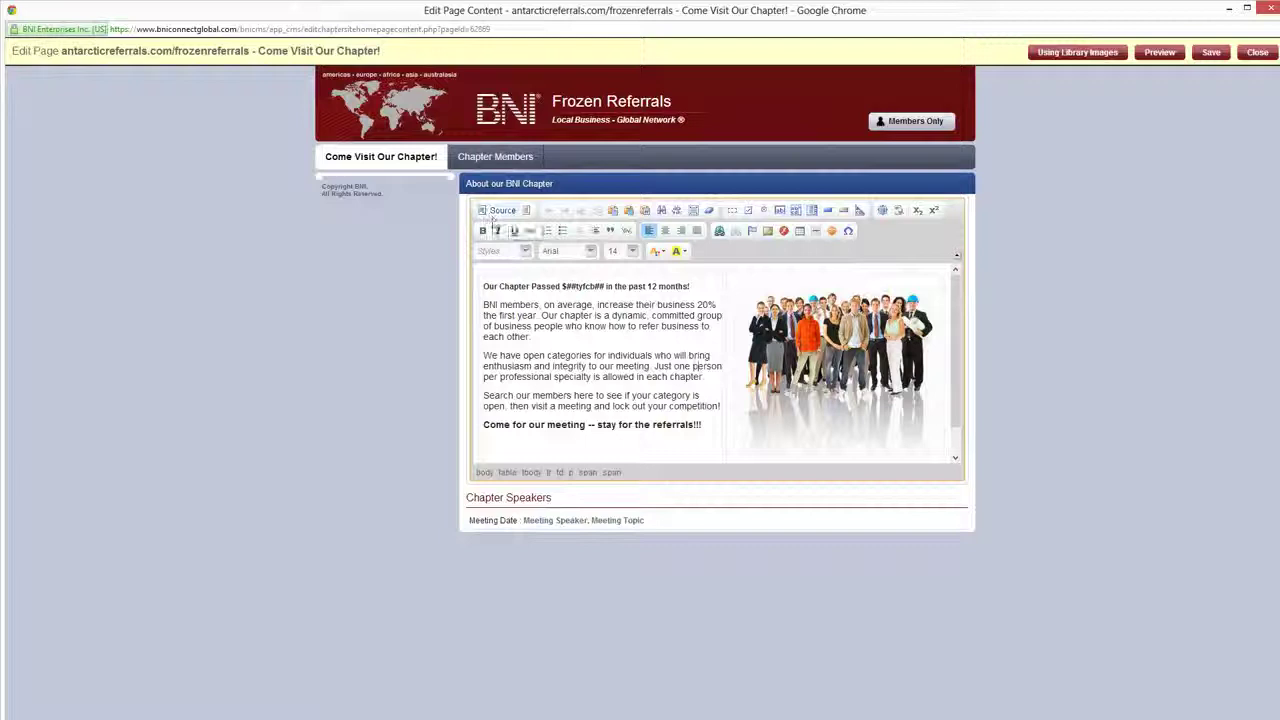
Switch the editor to HTML Source view and copy all of the page's source code
click(495, 211)
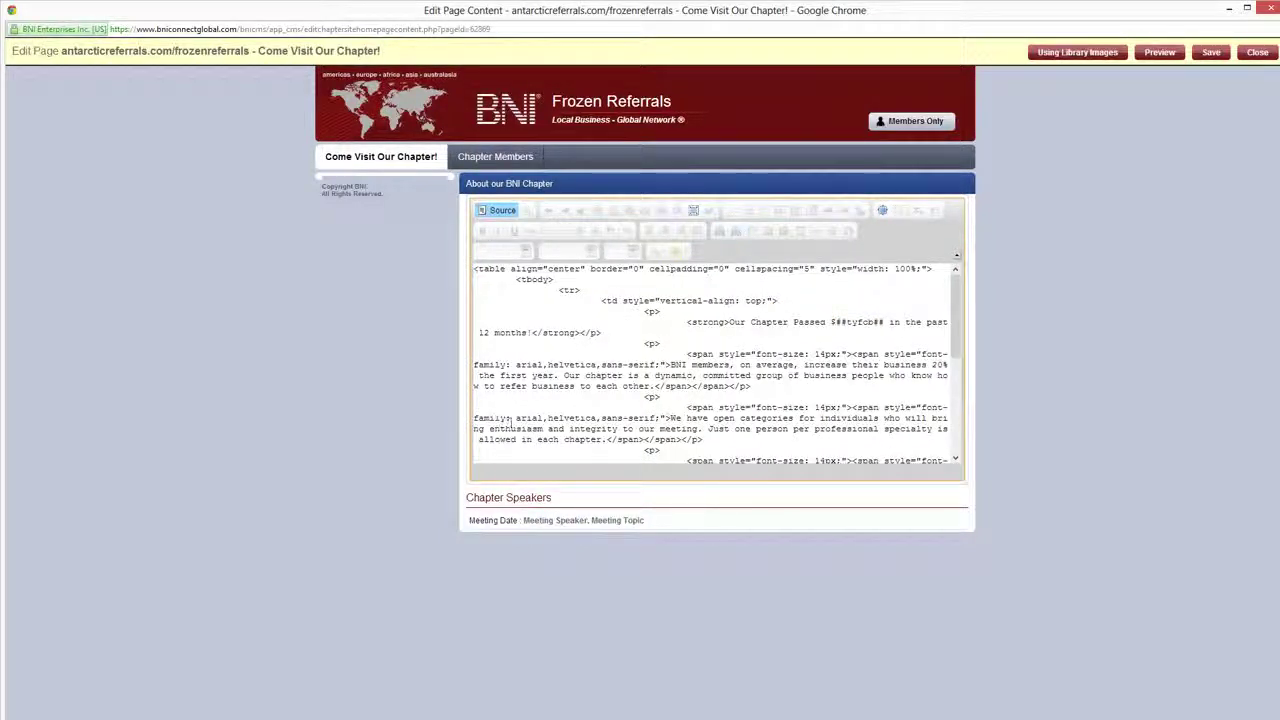
drag(957, 309, 895, 256)
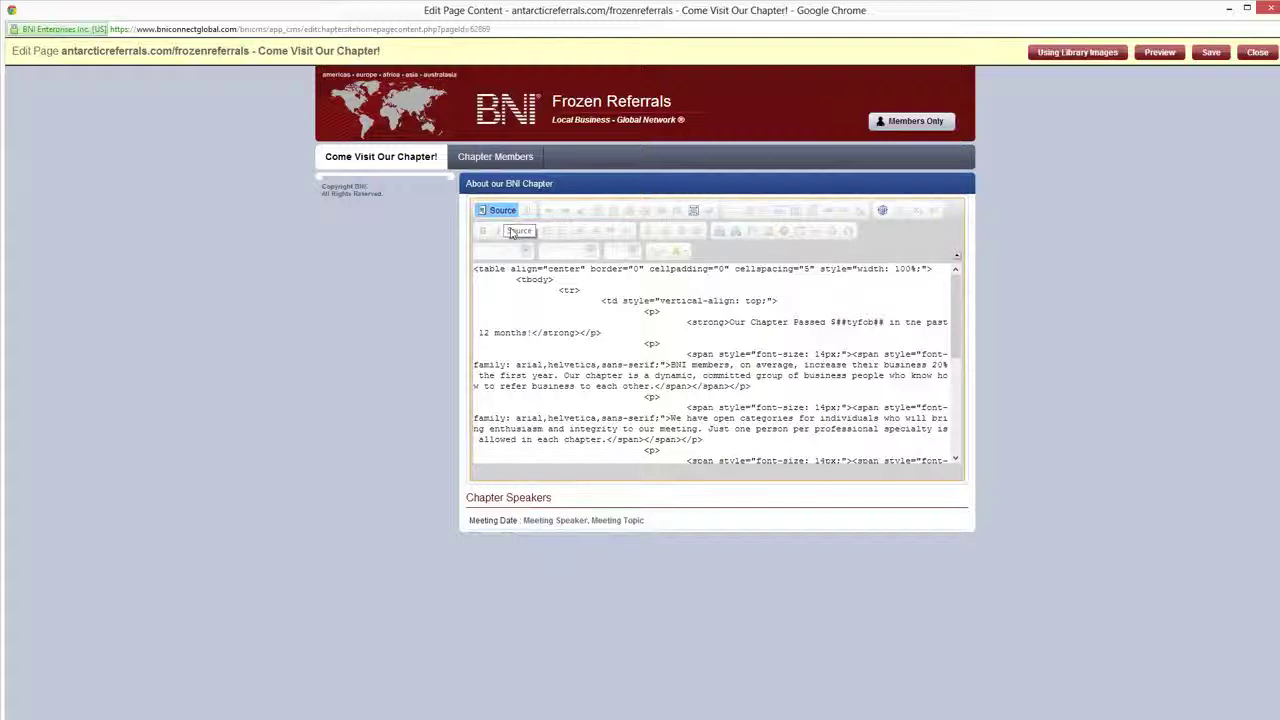
click(632, 345)
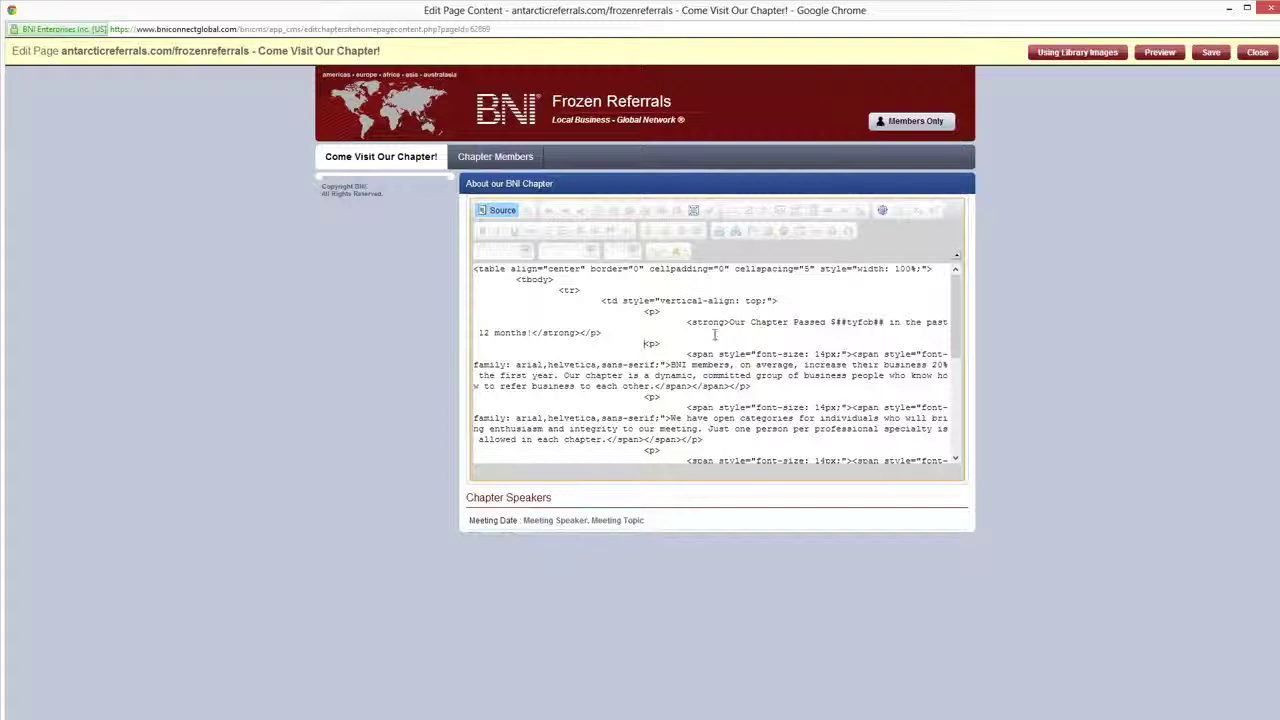
key(ctrl+a)
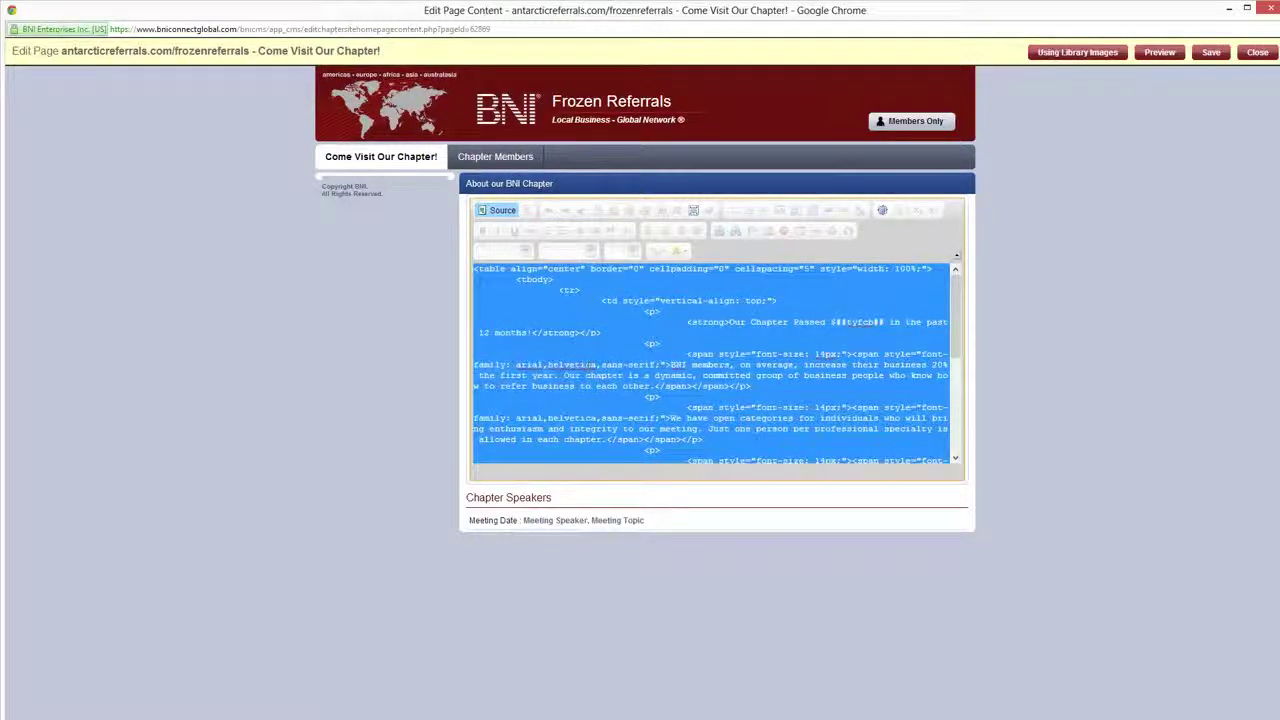
right_click(628, 316)
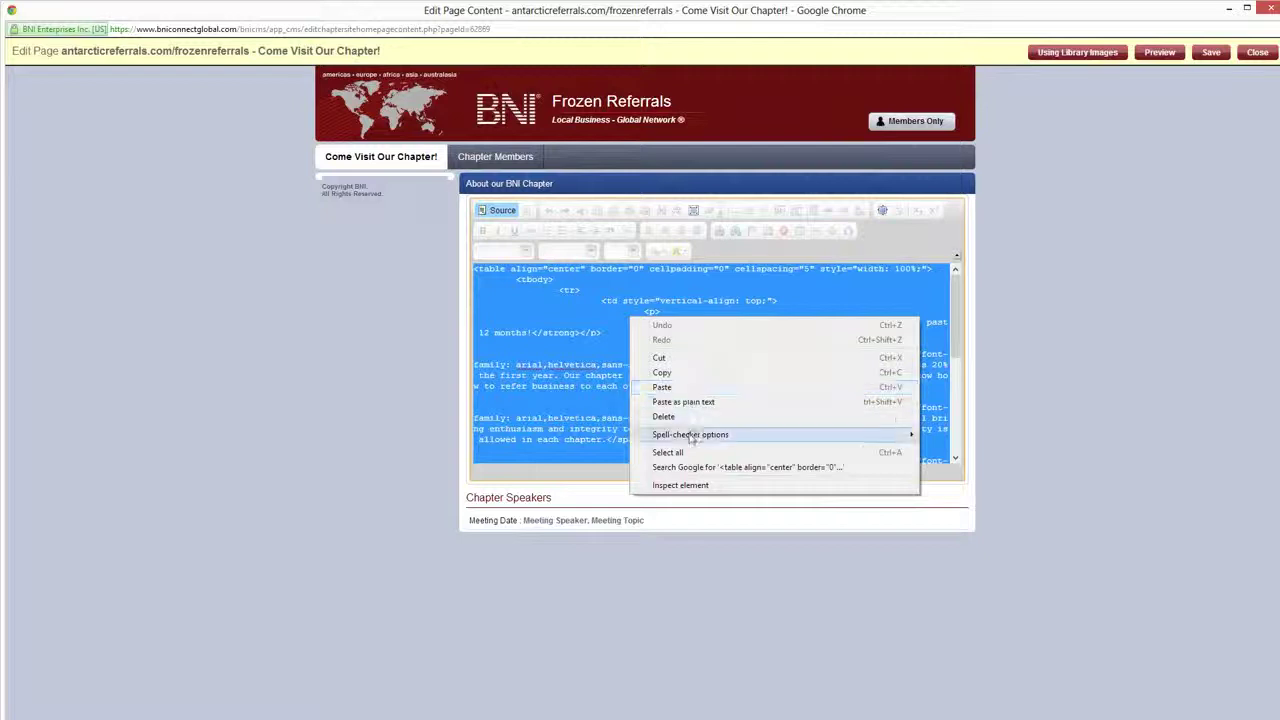
click(601, 354)
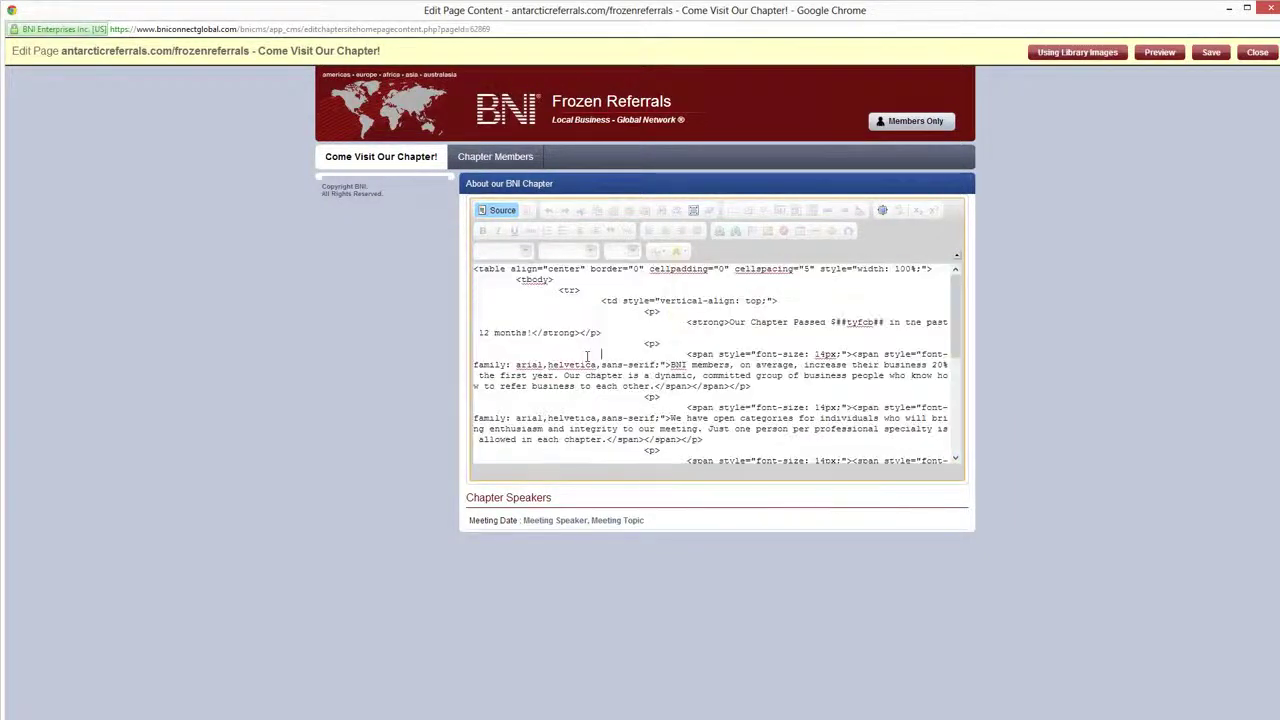
key(ctrl+a)
right_click(652, 309)
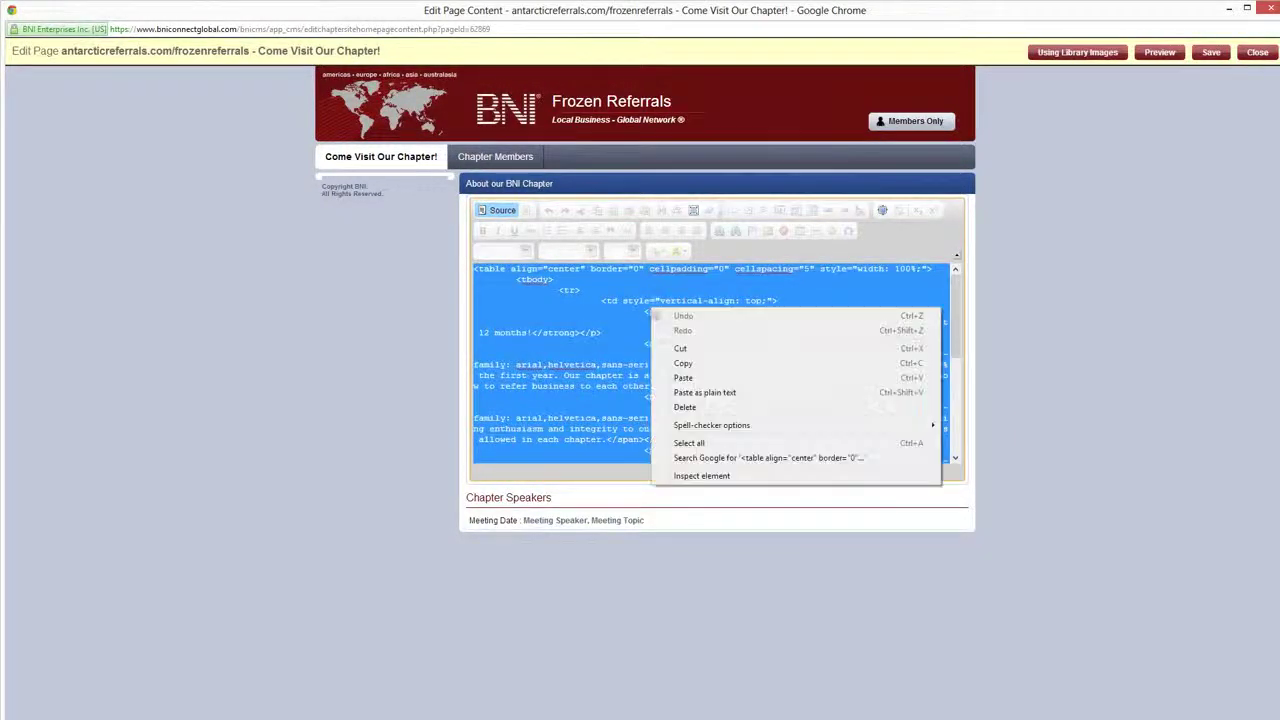
click(911, 364)
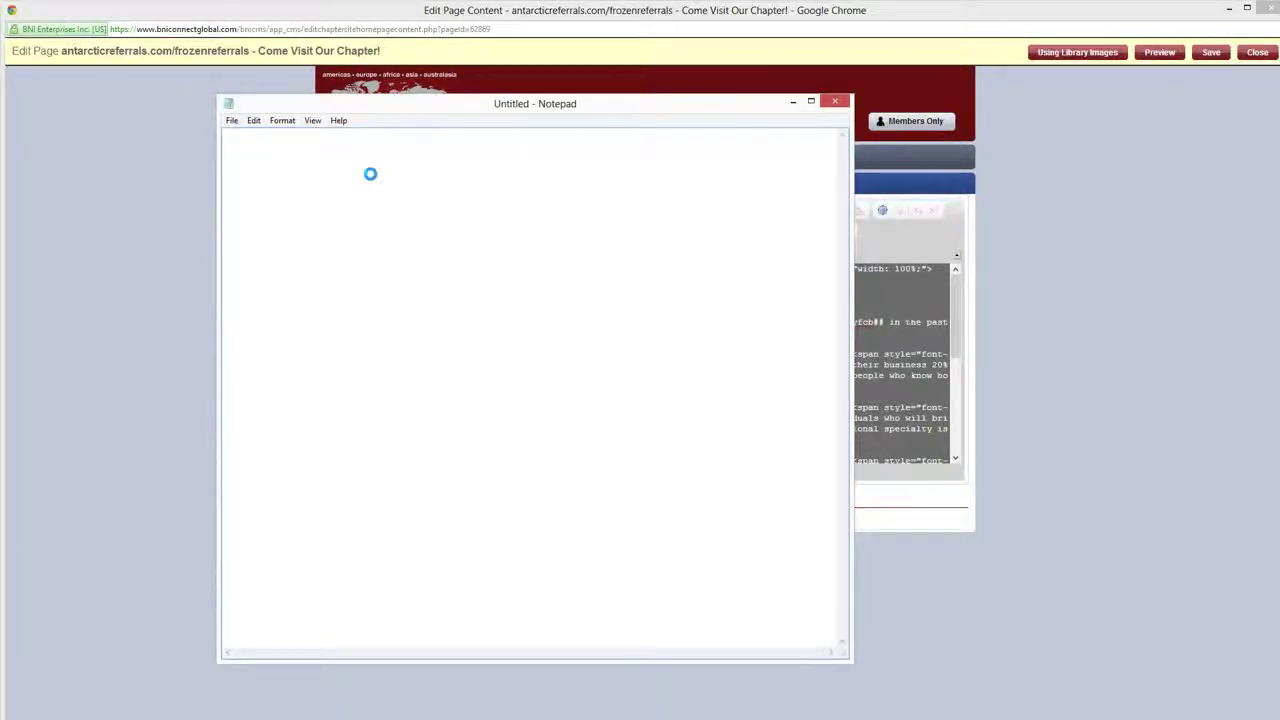
Paste the HTML source into Notepad, then return the editor to formatted view
key(ctrl+v)
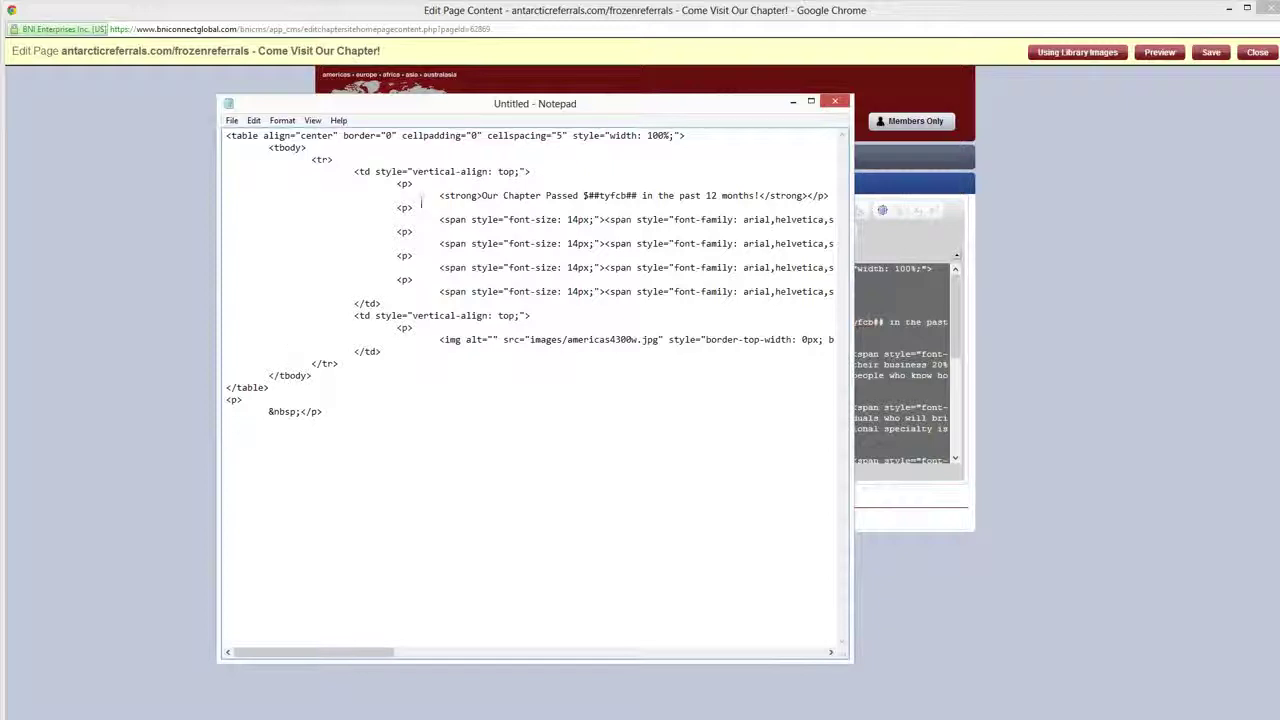
drag(603, 110, 27, 297)
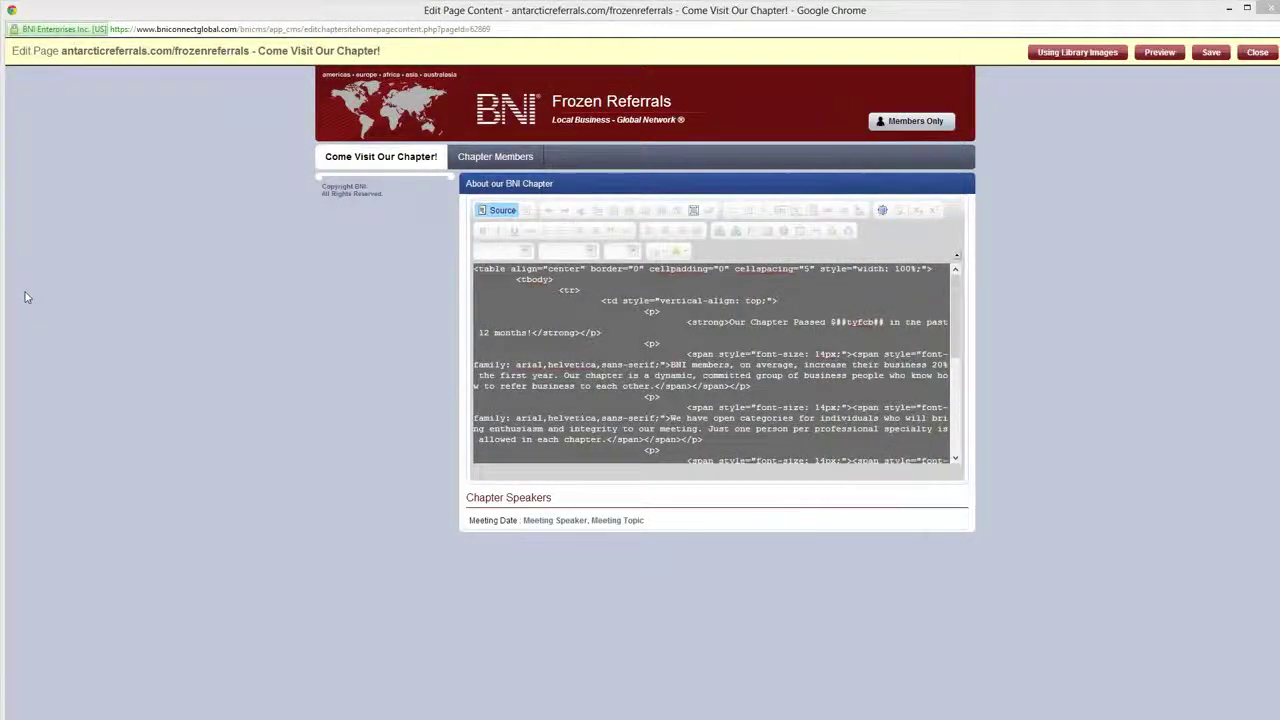
click(651, 344)
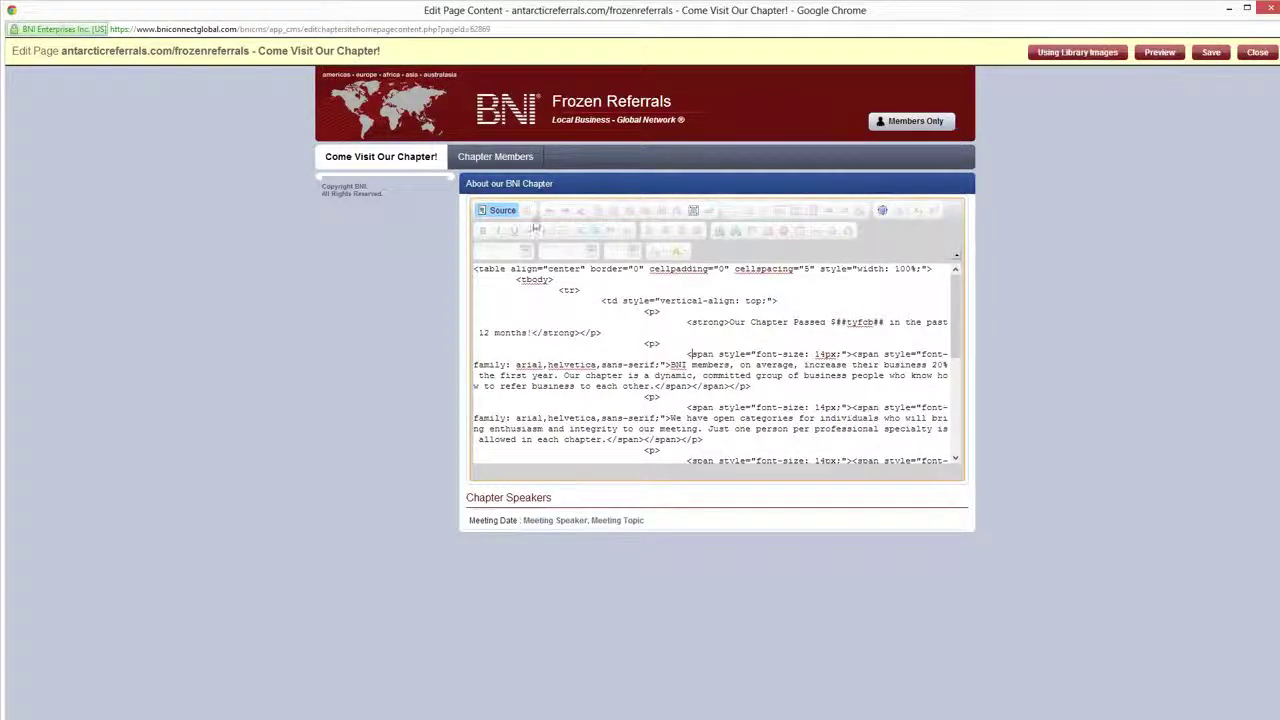
click(502, 211)
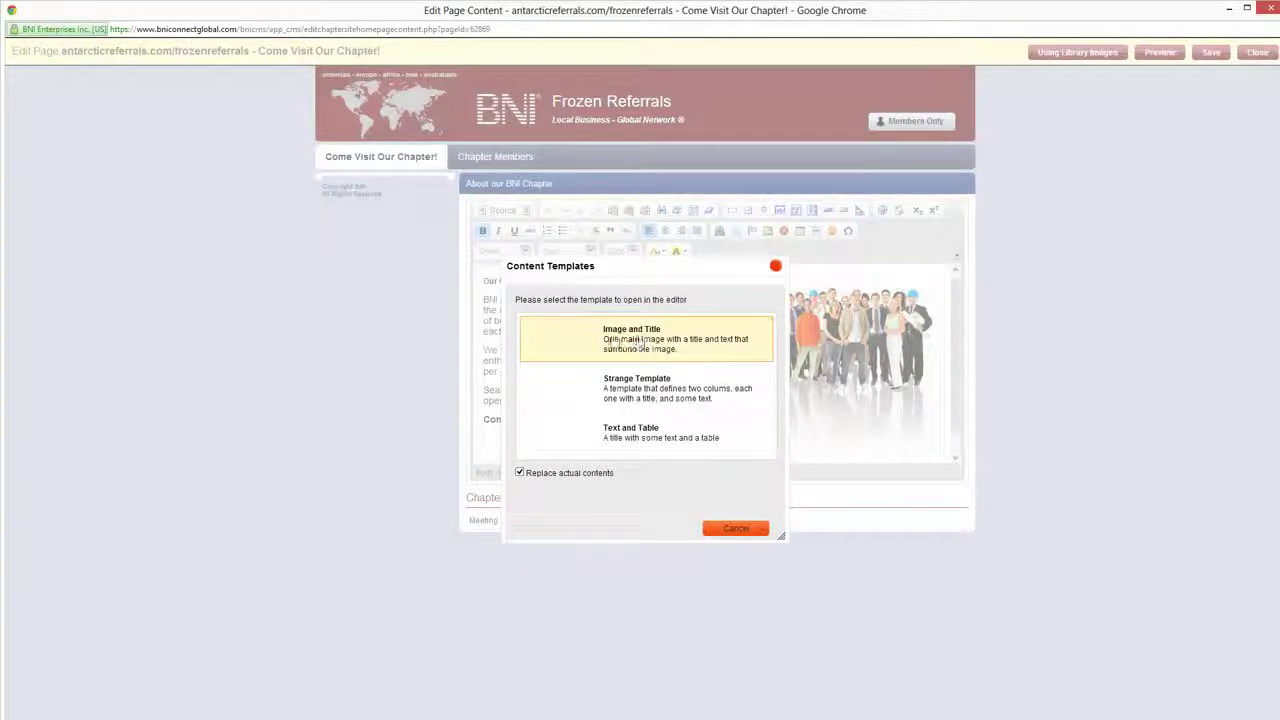
drag(771, 368, 898, 311)
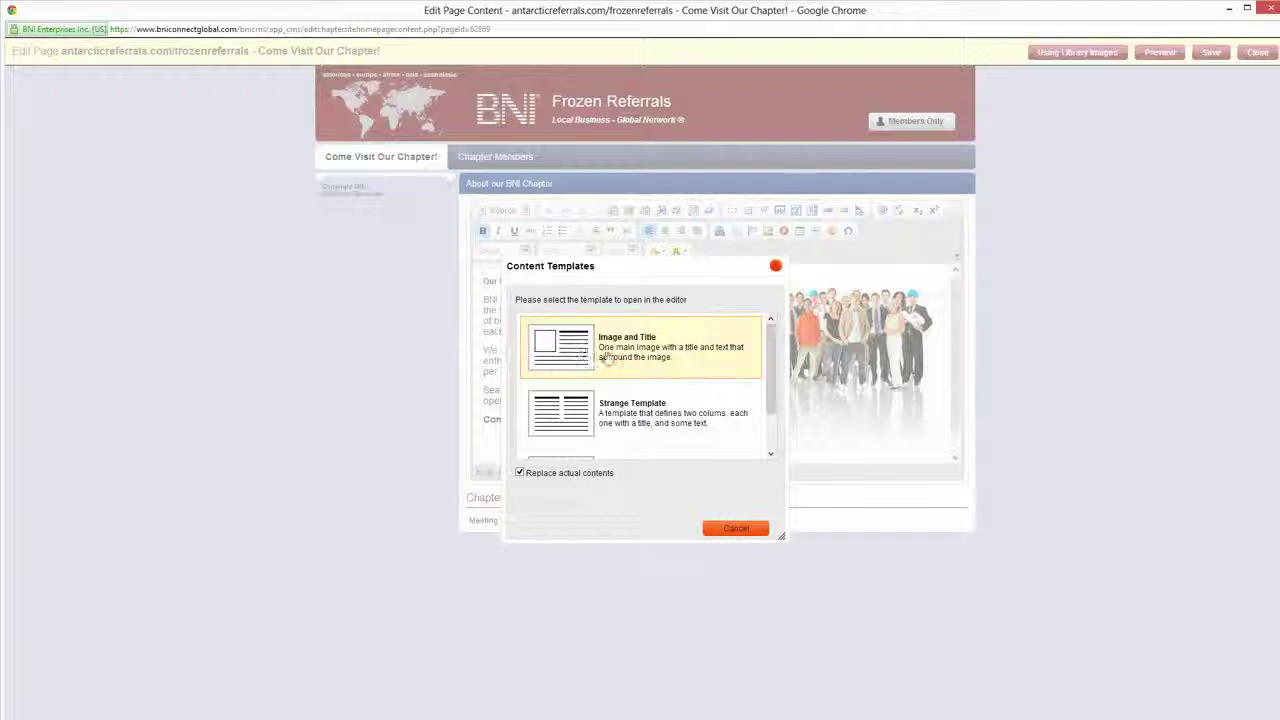
scroll(663, 403, down, 1)
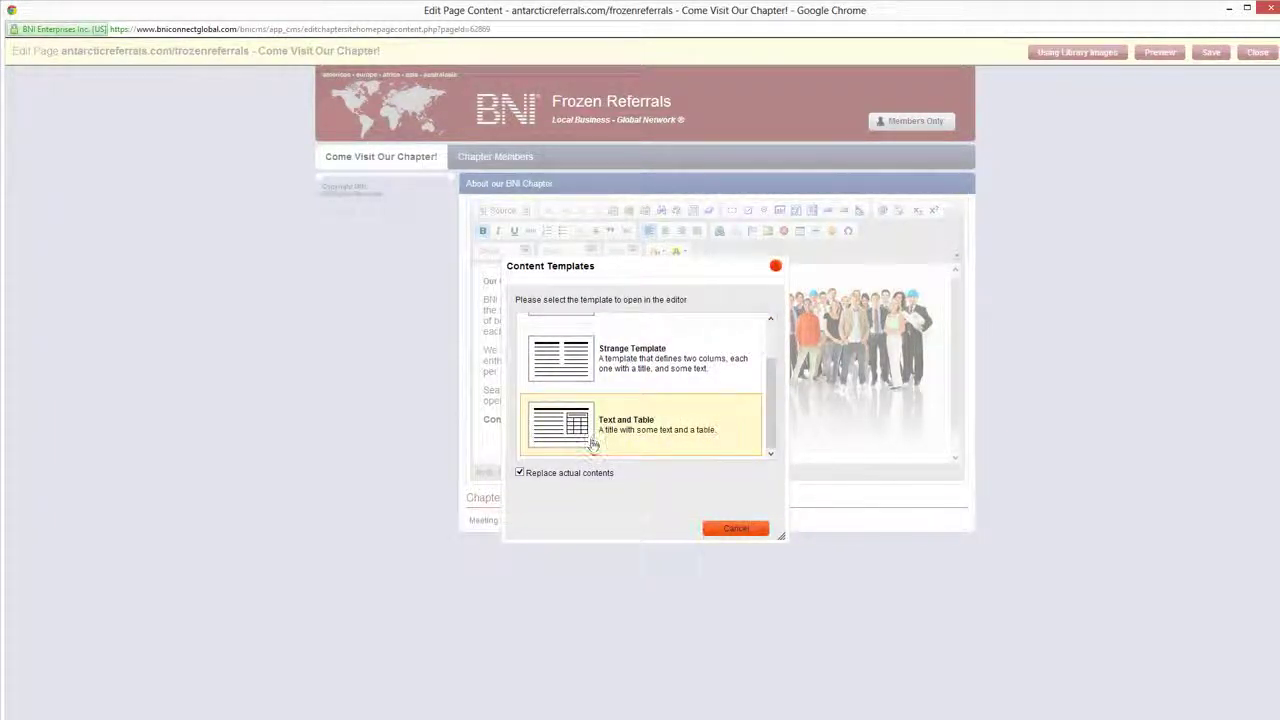
click(775, 265)
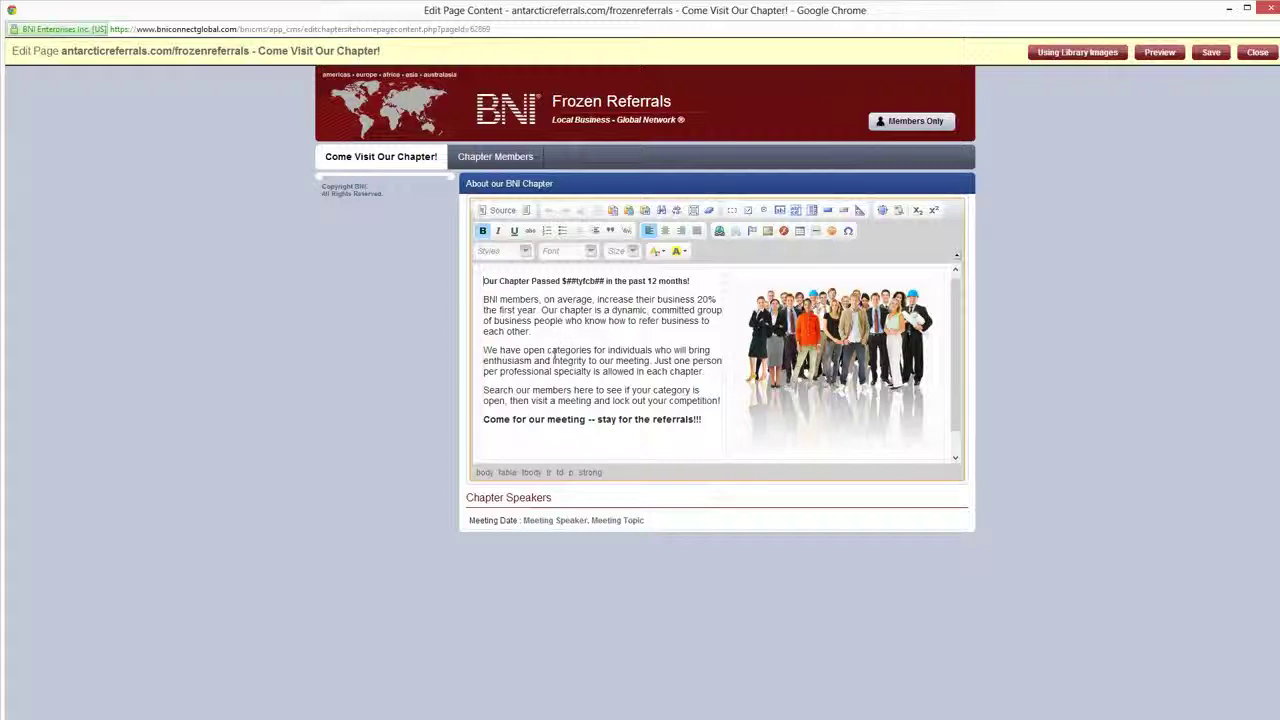
click(628, 211)
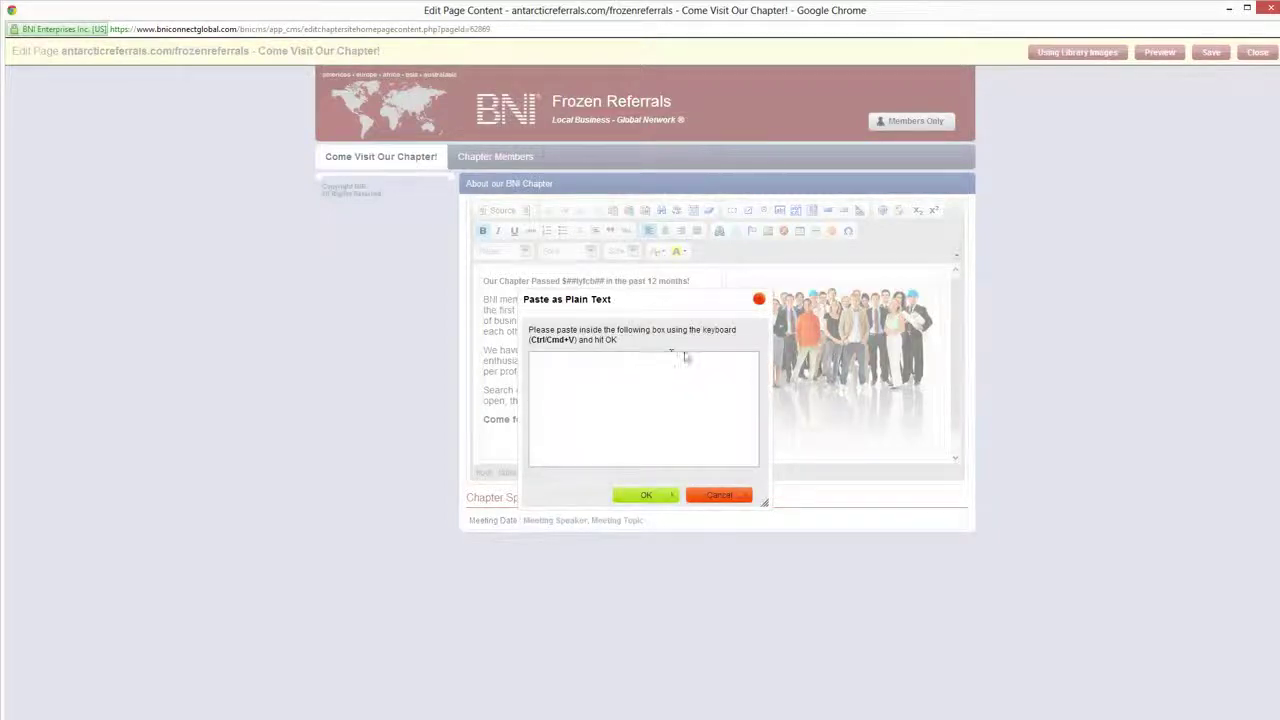
click(759, 299)
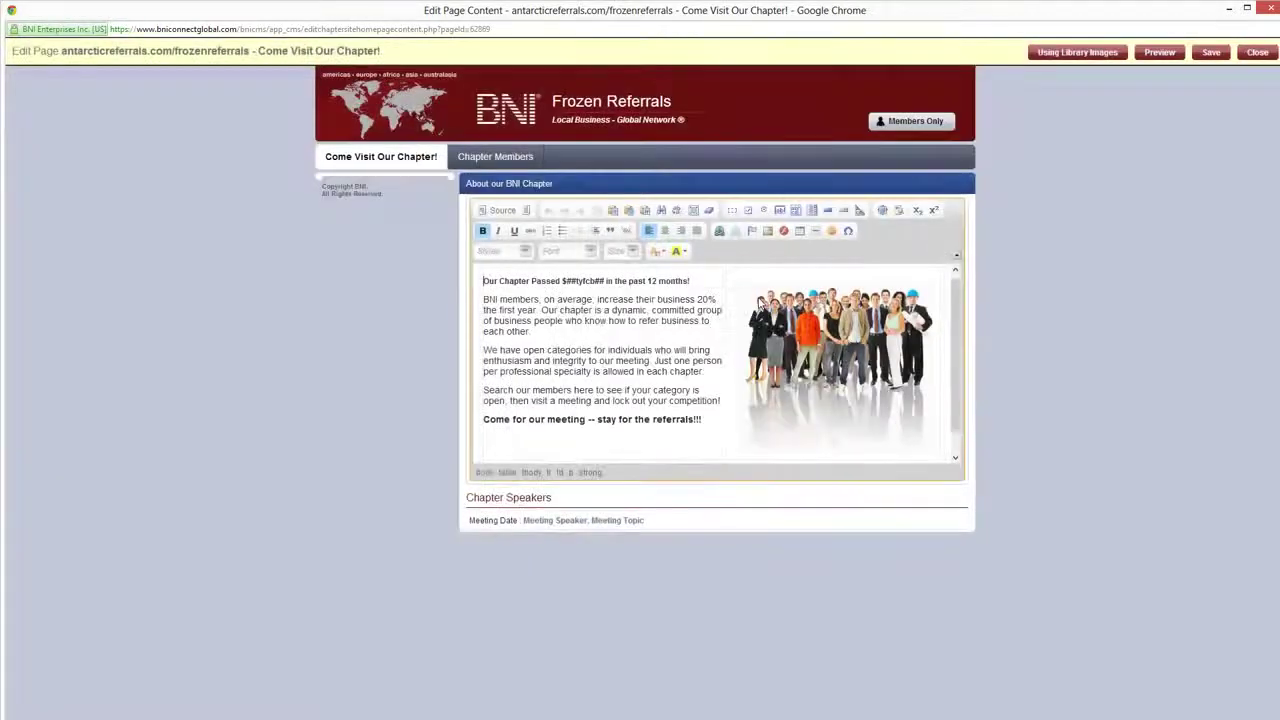
click(645, 212)
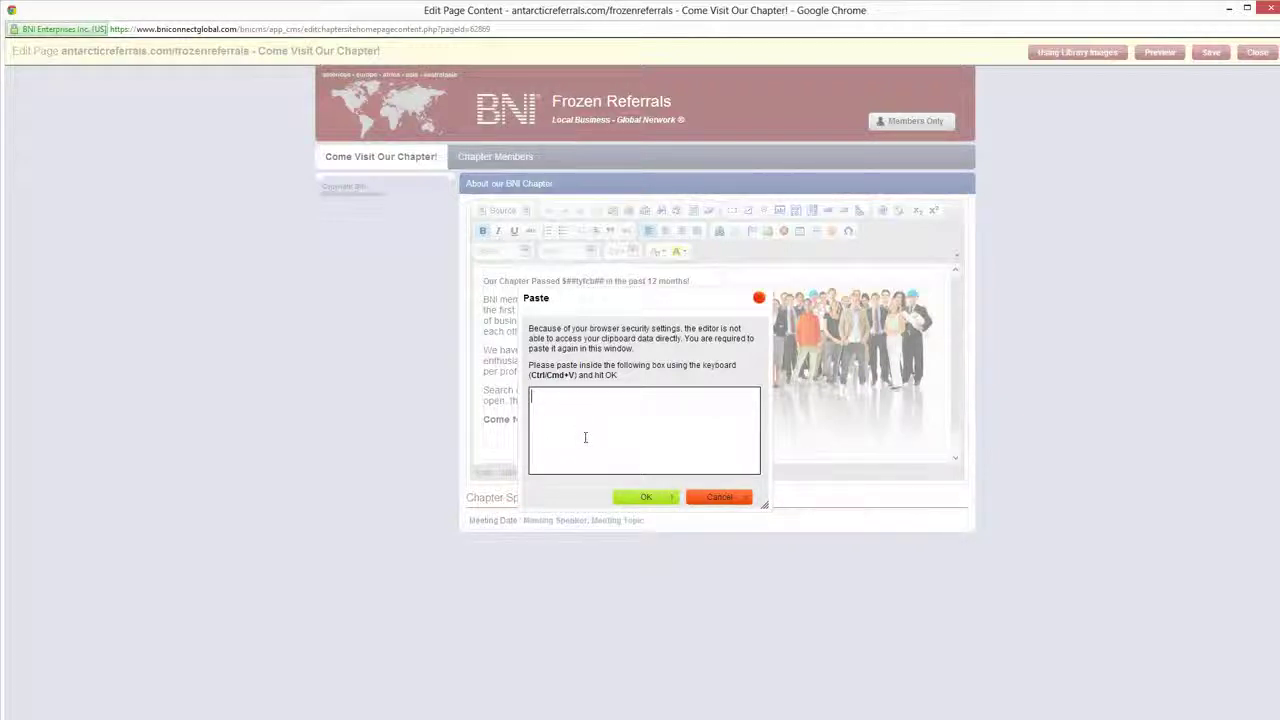
click(759, 298)
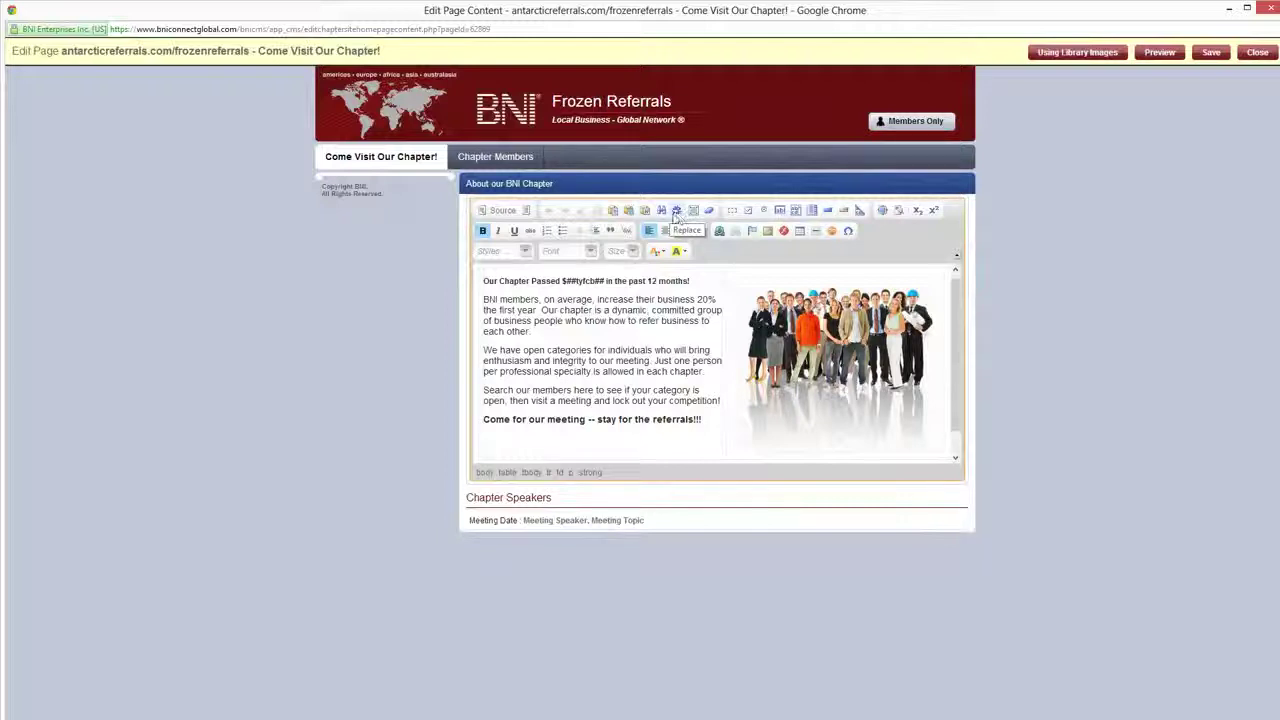
Glance at Find and Replace without changes, then select all the page content
click(662, 211)
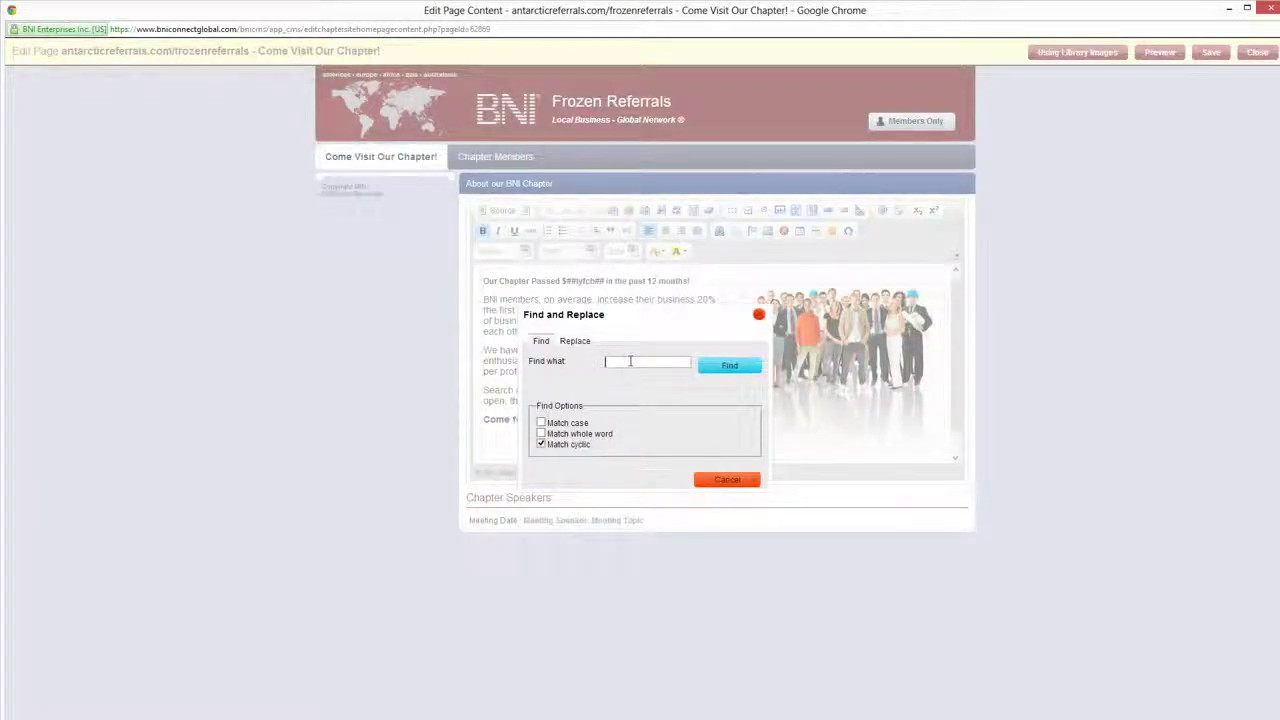
click(580, 341)
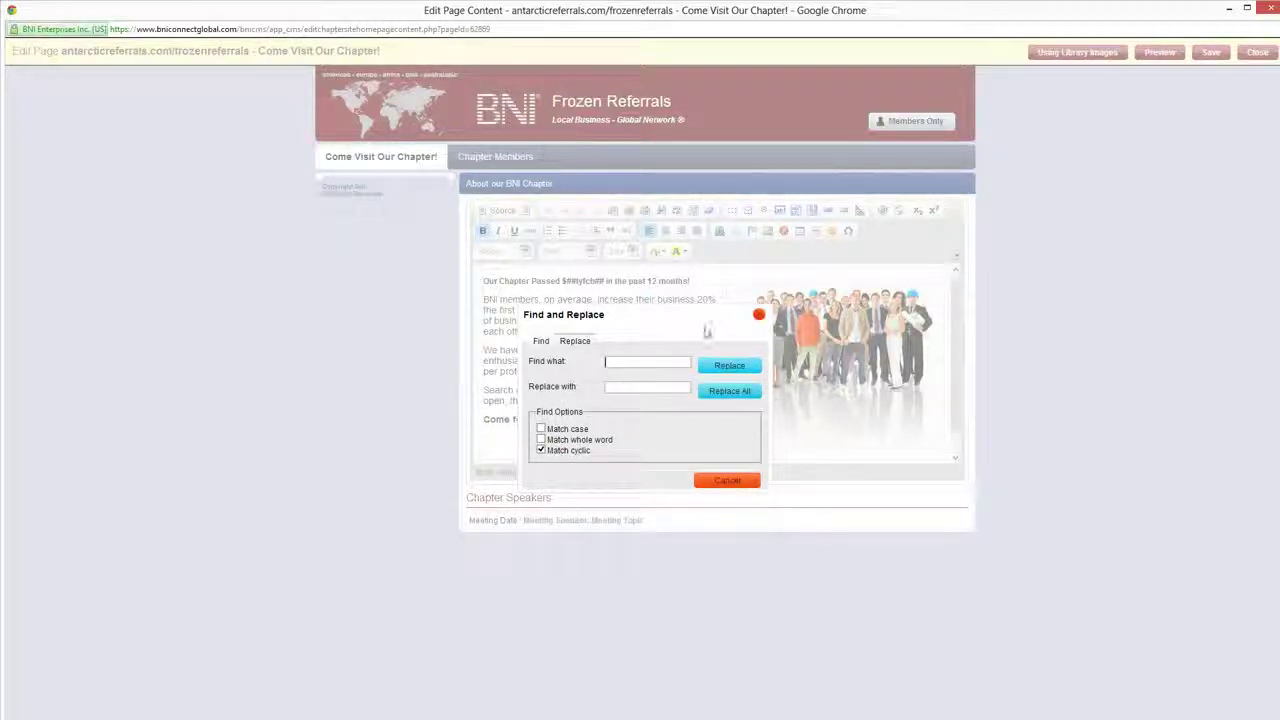
key(Tab)
key(Tab)
click(758, 314)
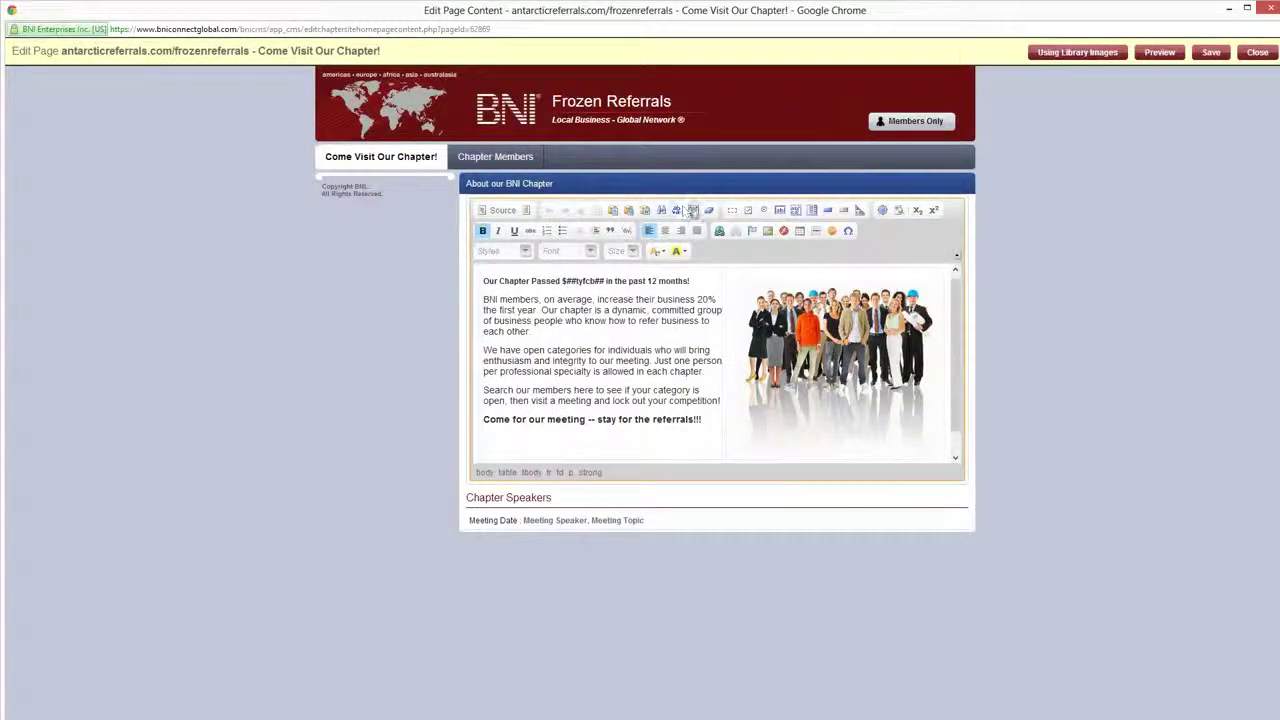
click(694, 212)
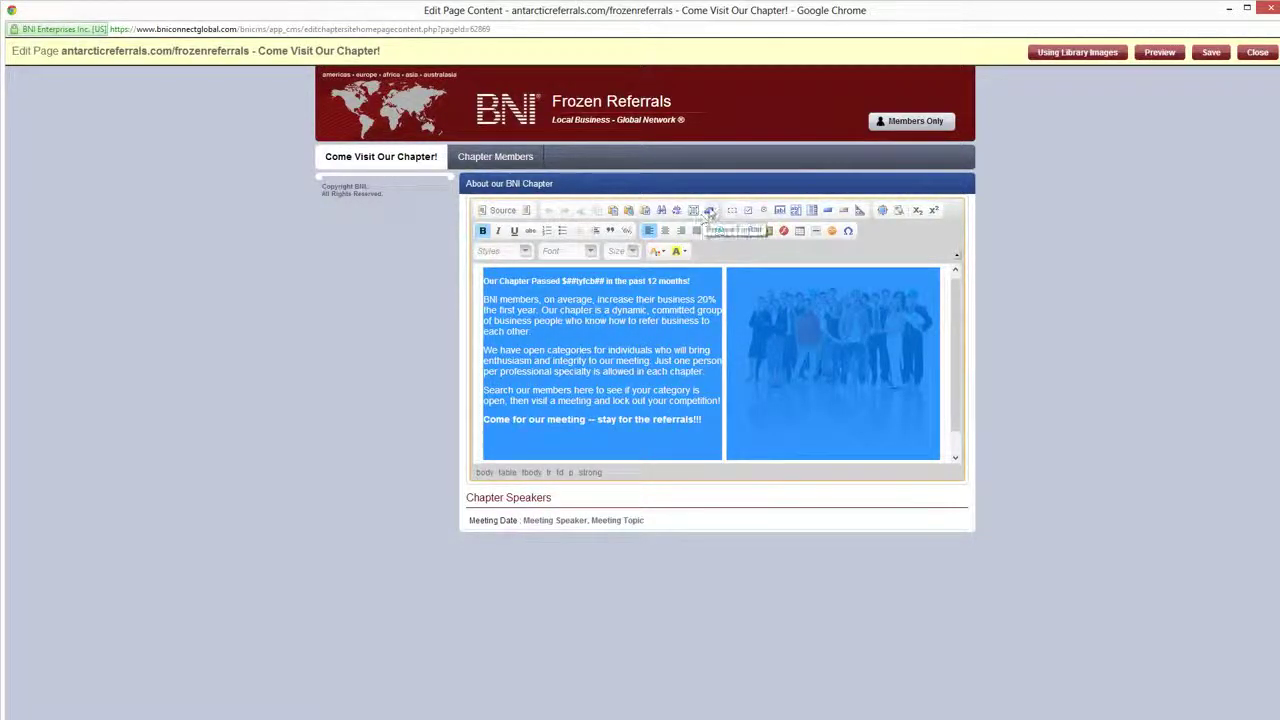
Format the chapter text as Courier New, size 72, in yellow
click(585, 370)
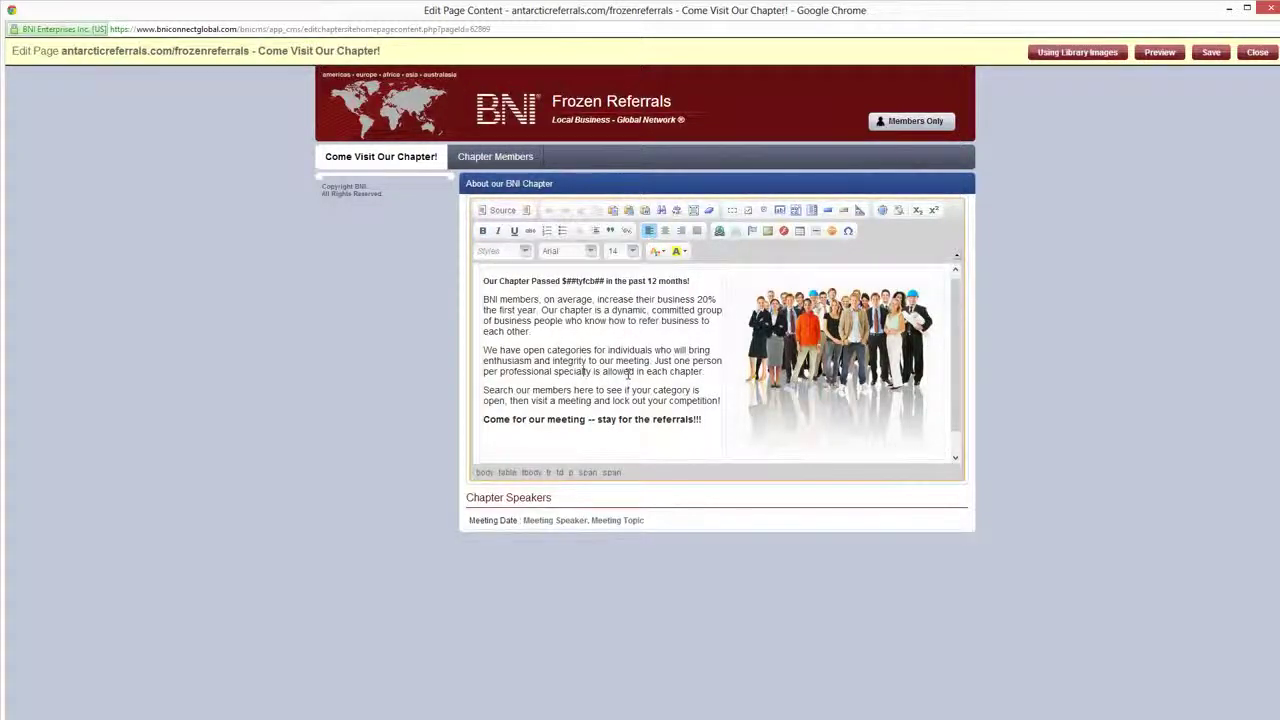
drag(704, 419, 485, 280)
click(590, 252)
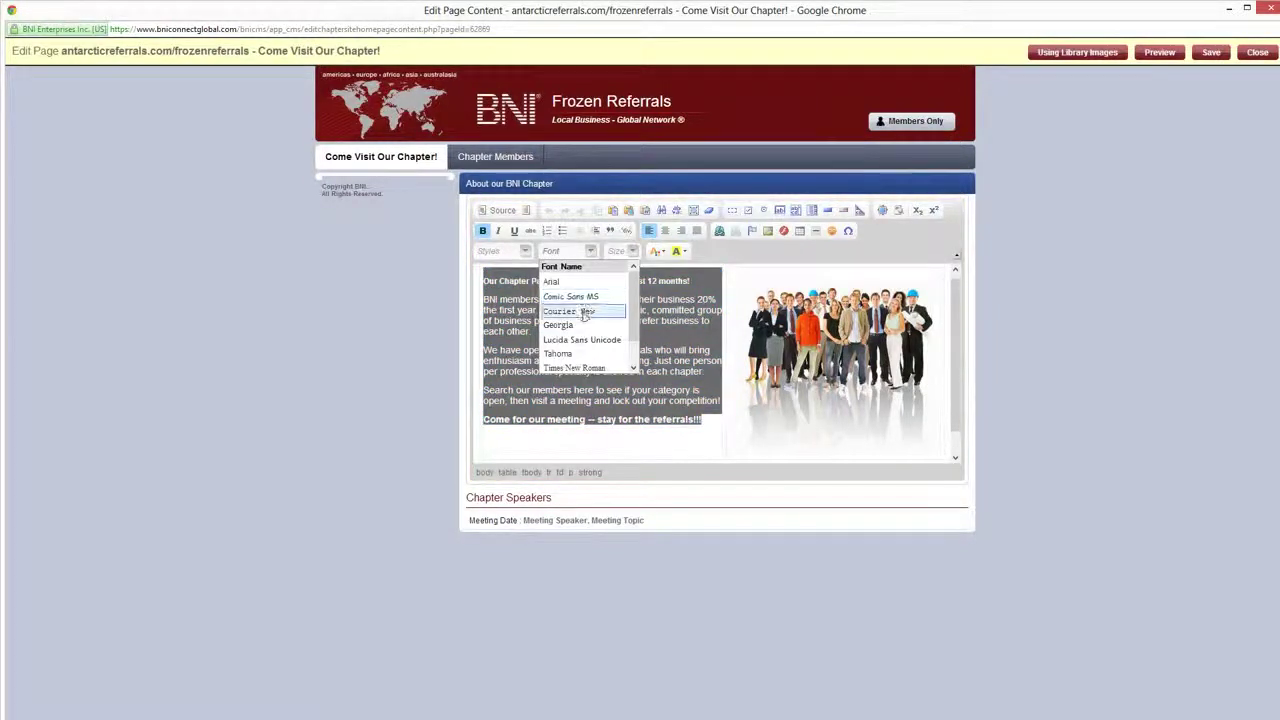
click(583, 311)
click(632, 251)
scroll(640, 320, down, 5)
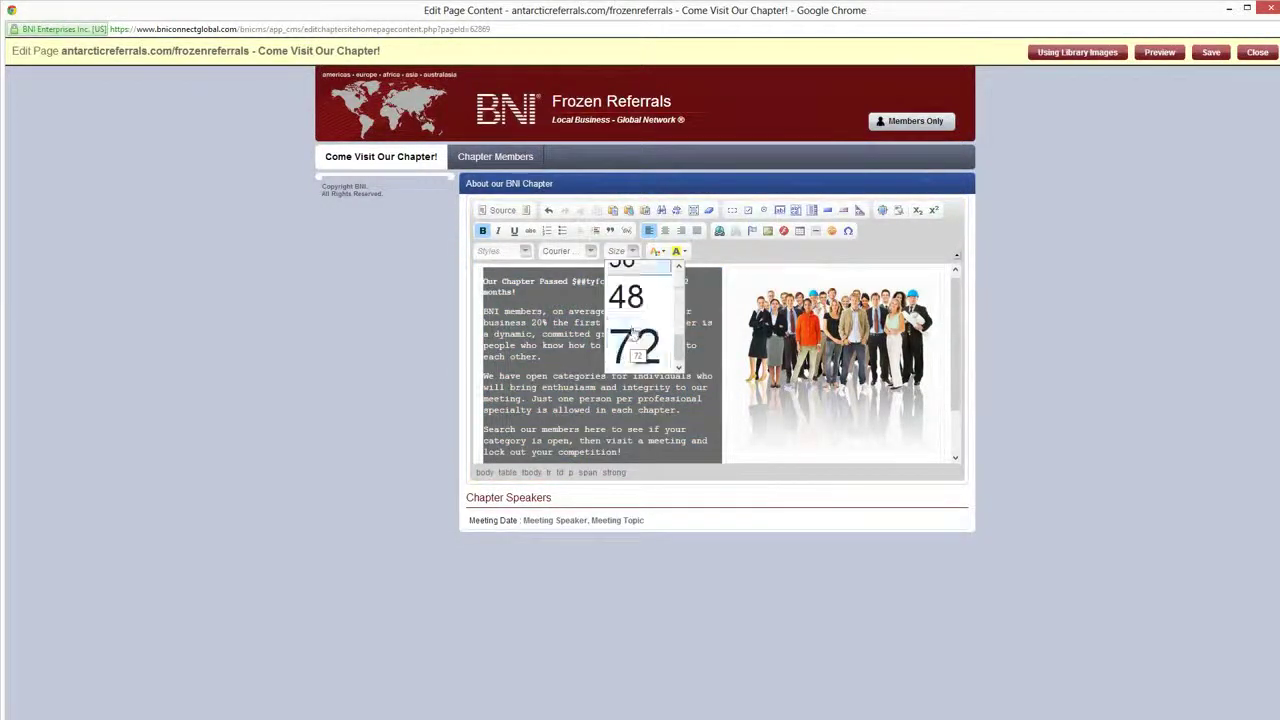
click(632, 335)
click(678, 251)
click(656, 251)
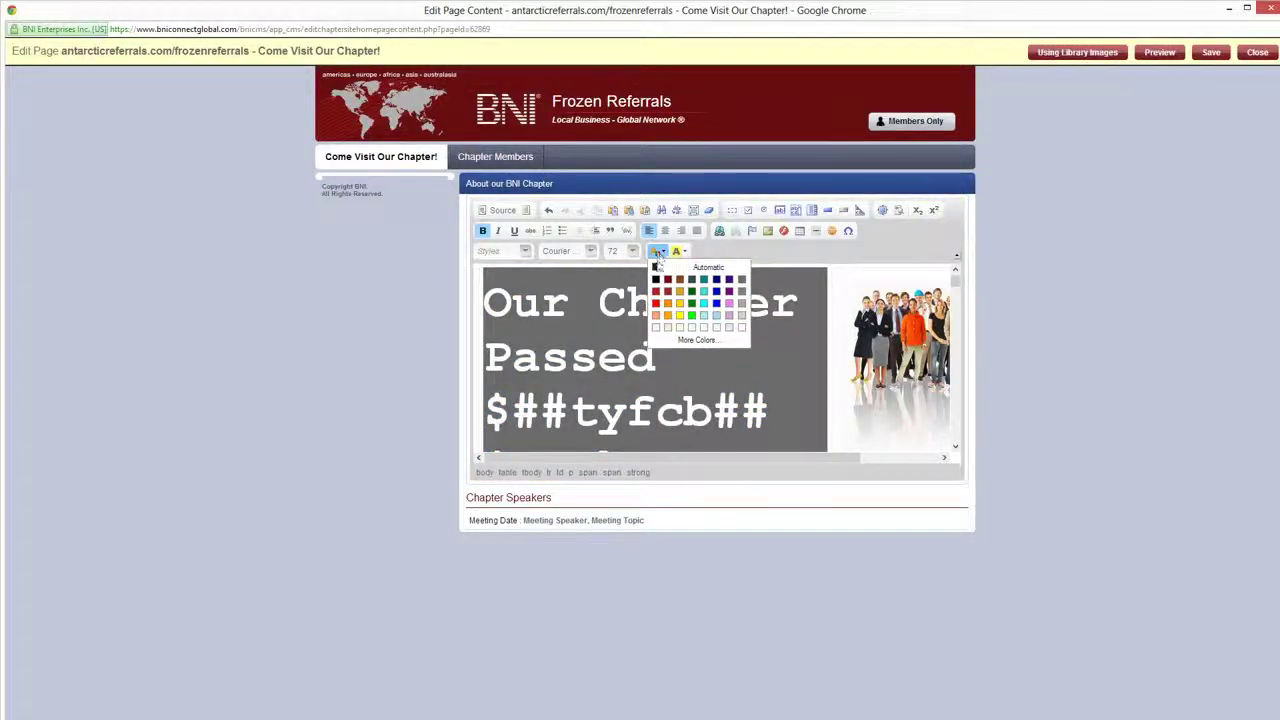
click(680, 303)
click(574, 357)
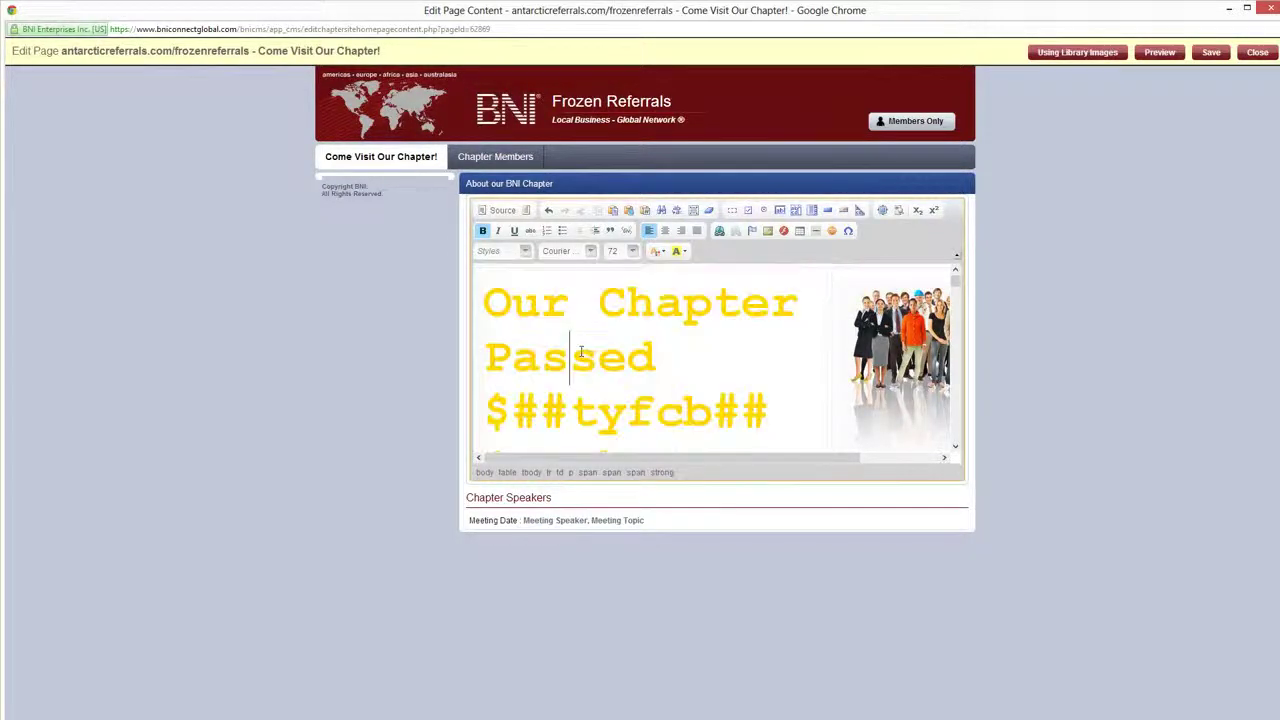
Select the text through the final 'referrals!!!' and apply Remove Format to restore plain text
scroll(561, 296, down, 1)
scroll(640, 330, down, 12)
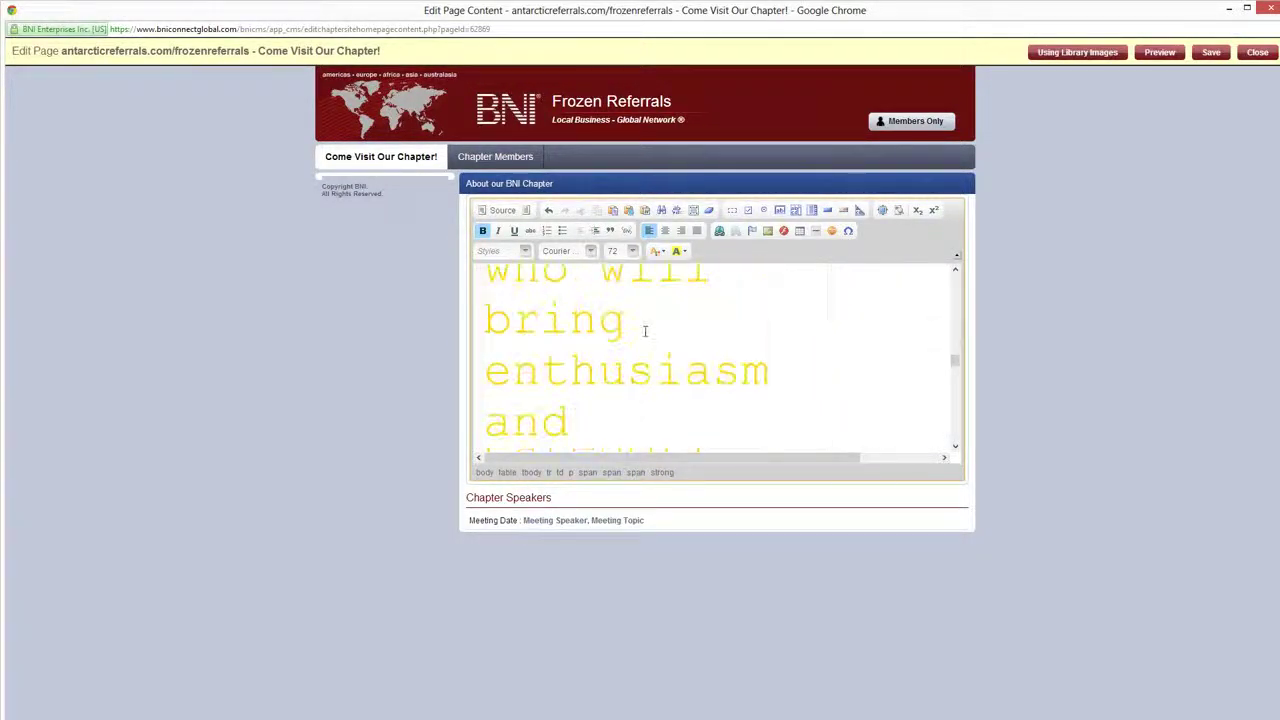
scroll(648, 332, down, 6)
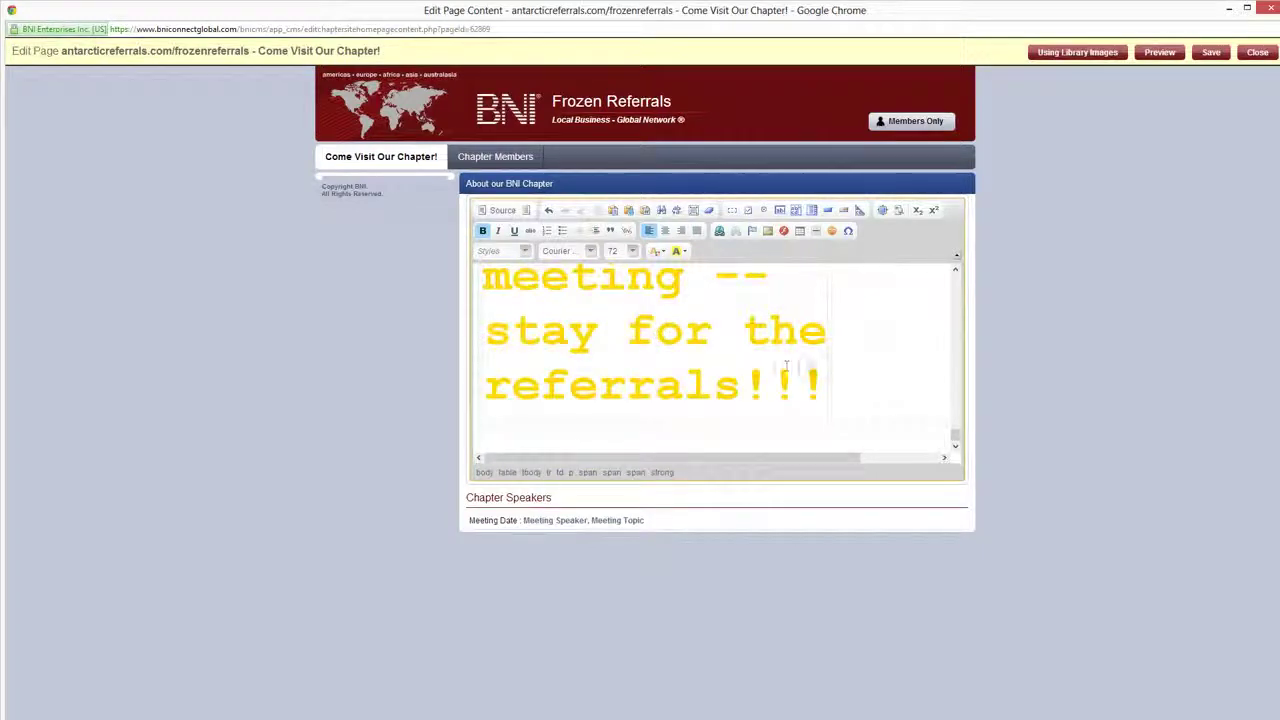
click(822, 380)
drag(822, 378, 487, 308)
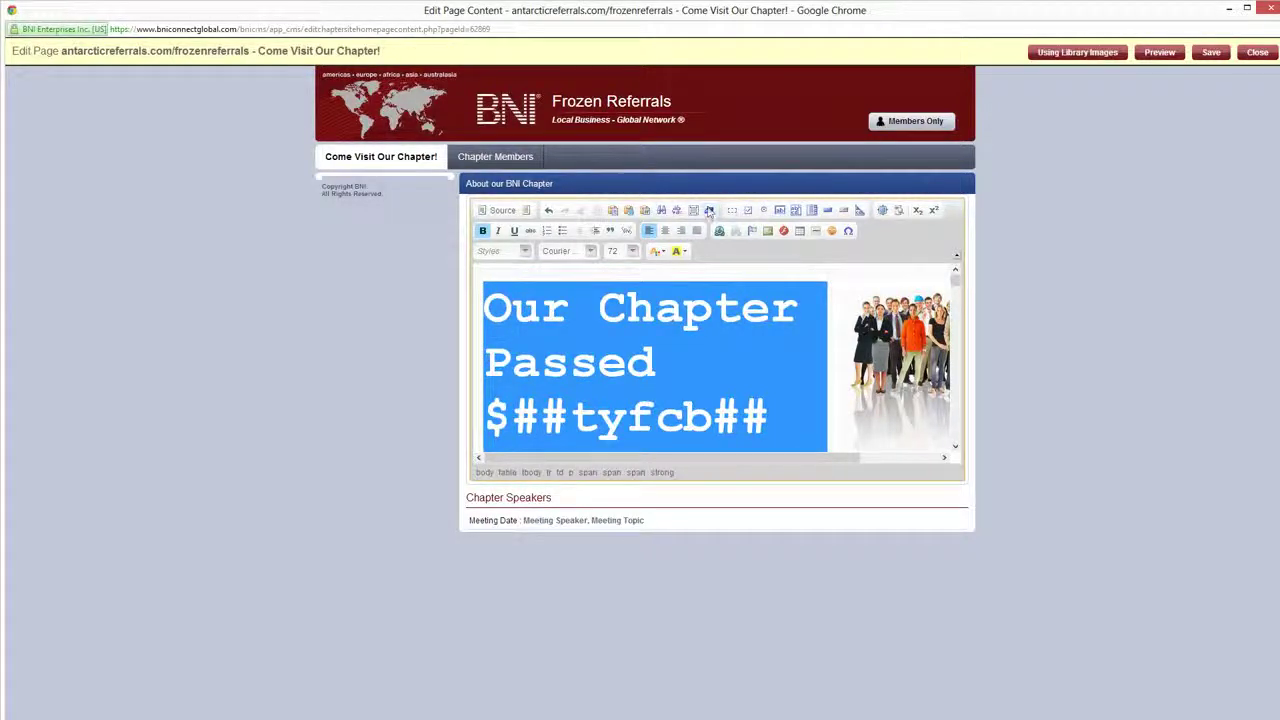
click(709, 210)
click(555, 365)
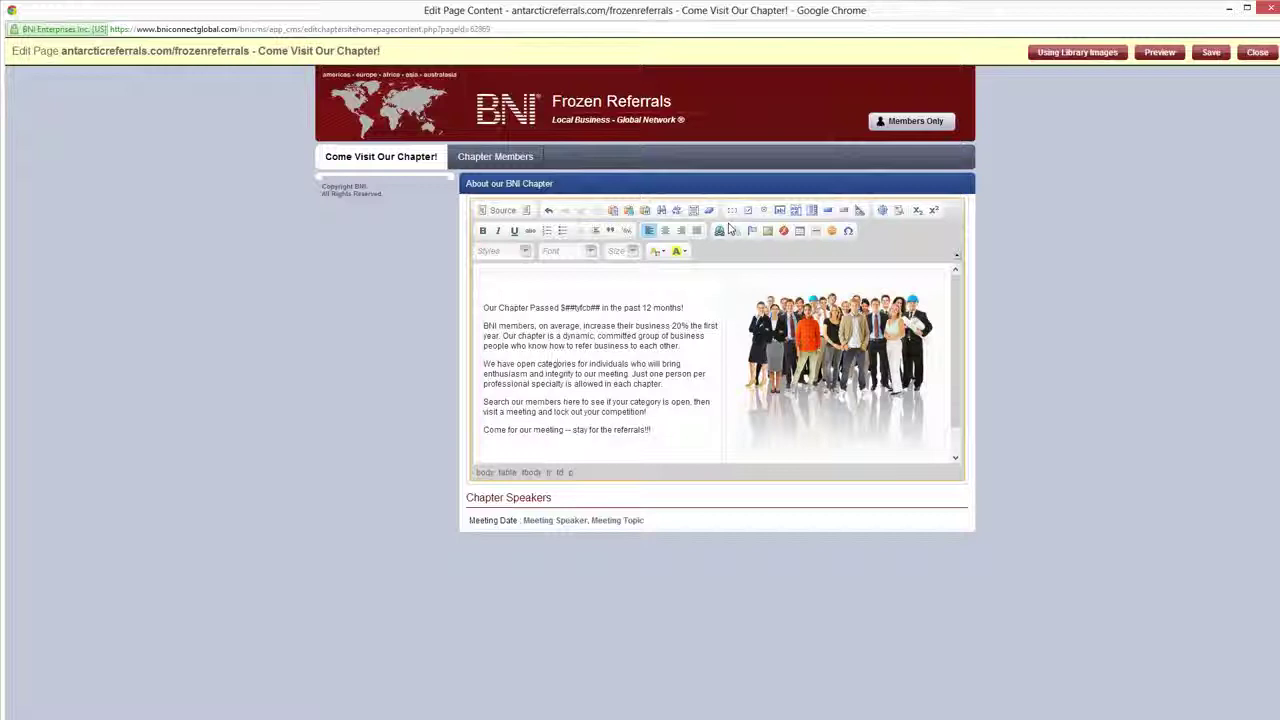
Insert a form below the text with a checkbox named 'check' and a radio button
click(668, 430)
key(Return)
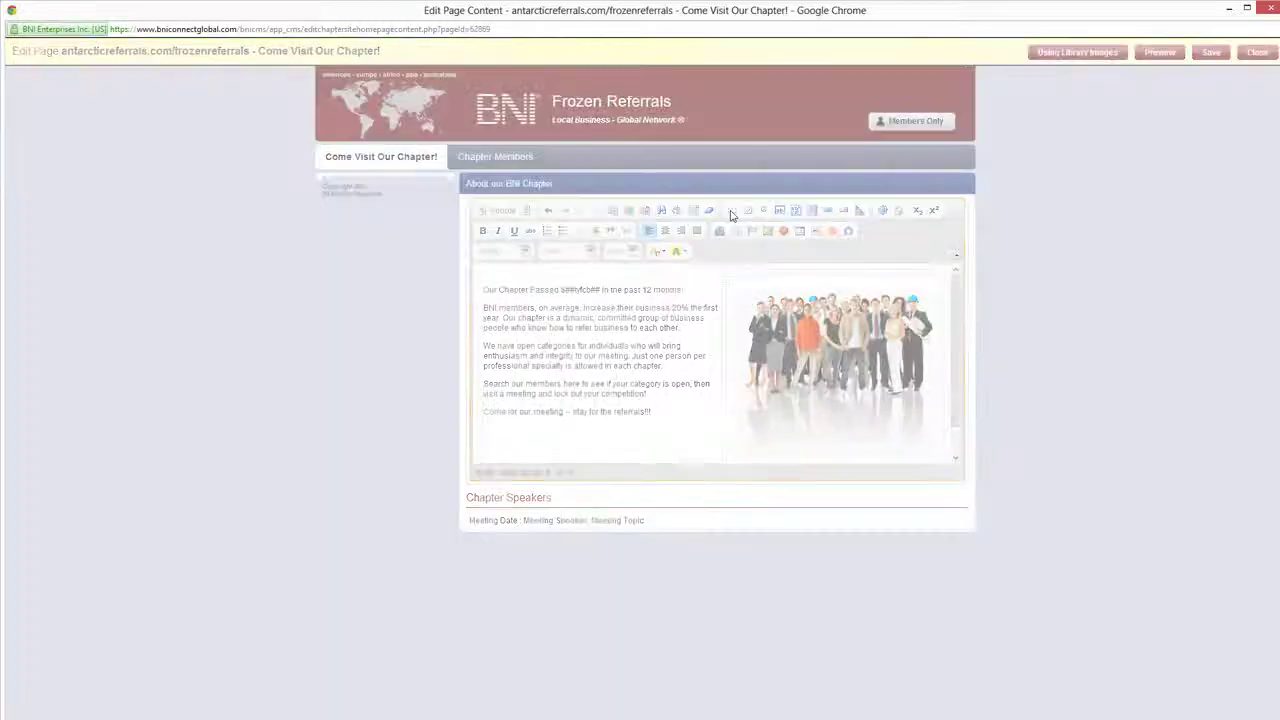
click(731, 211)
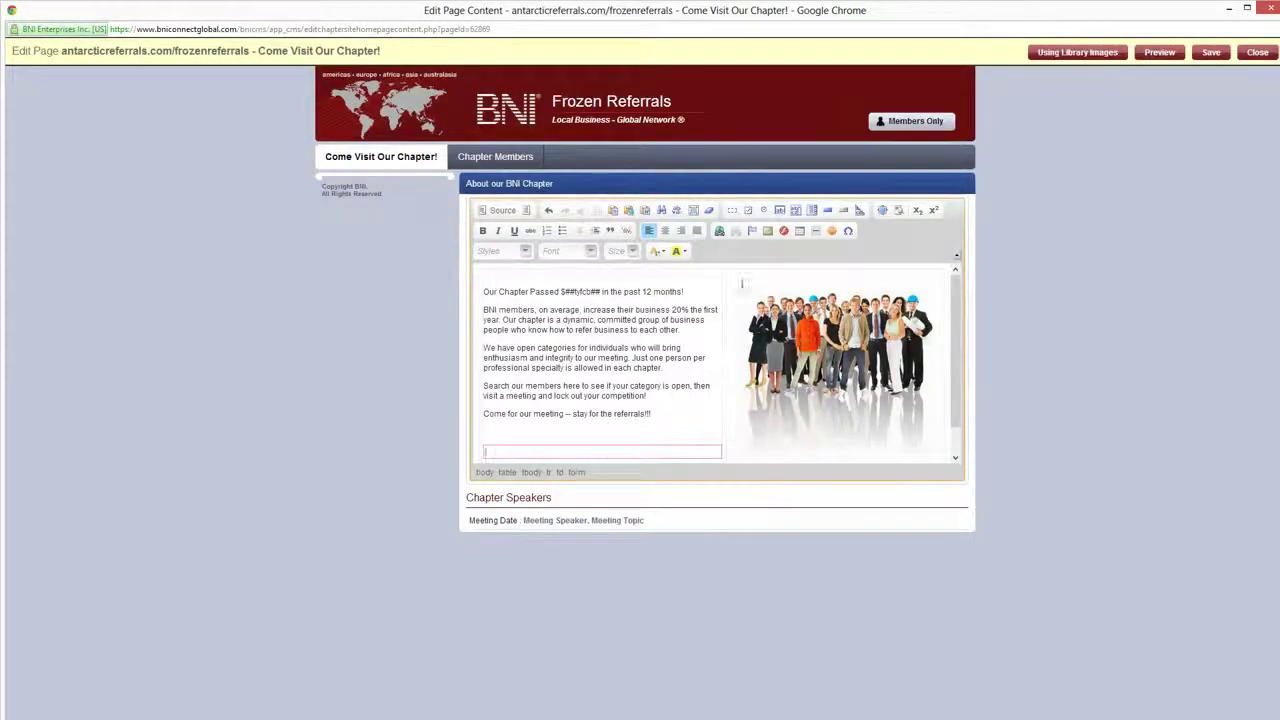
click(748, 210)
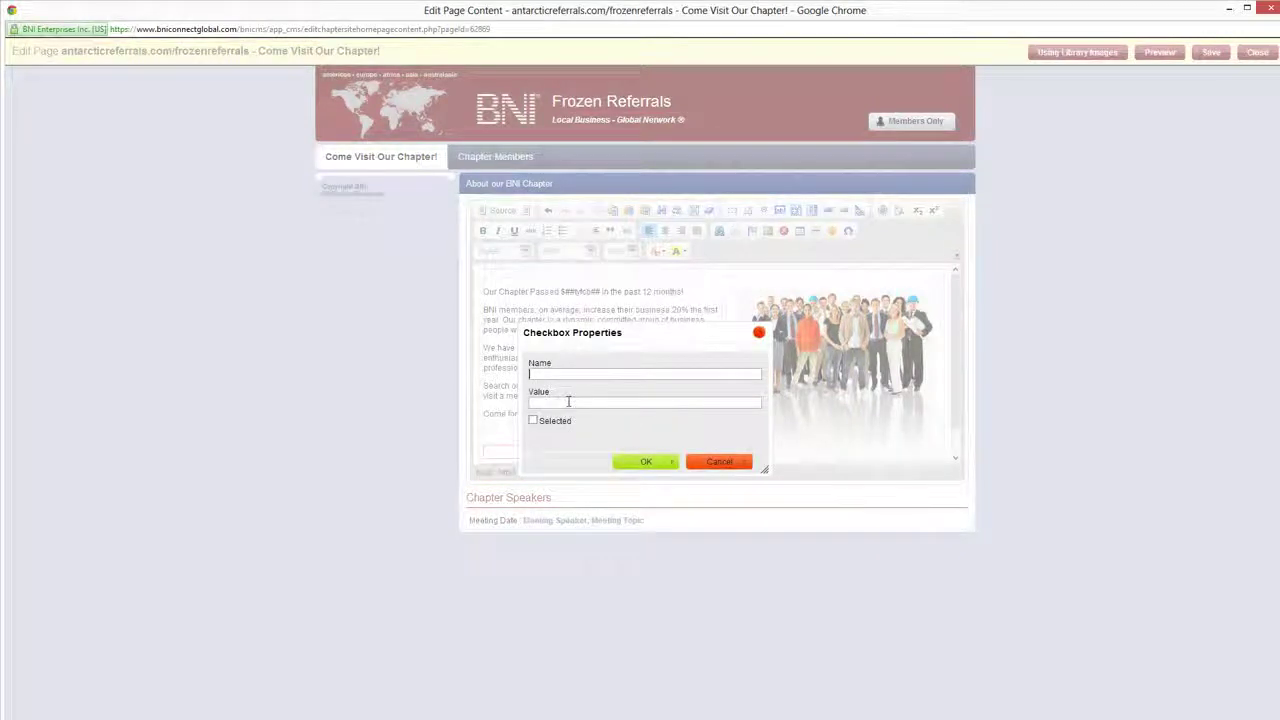
text(check)
key(Return)
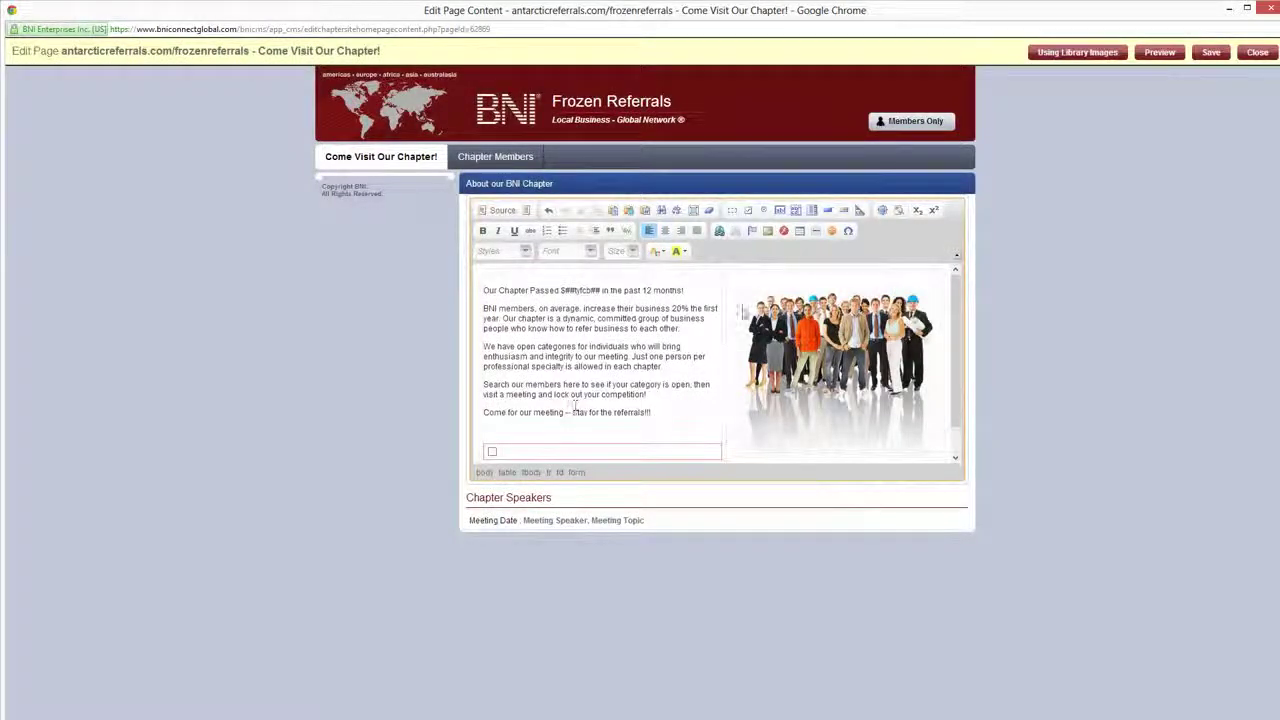
click(763, 210)
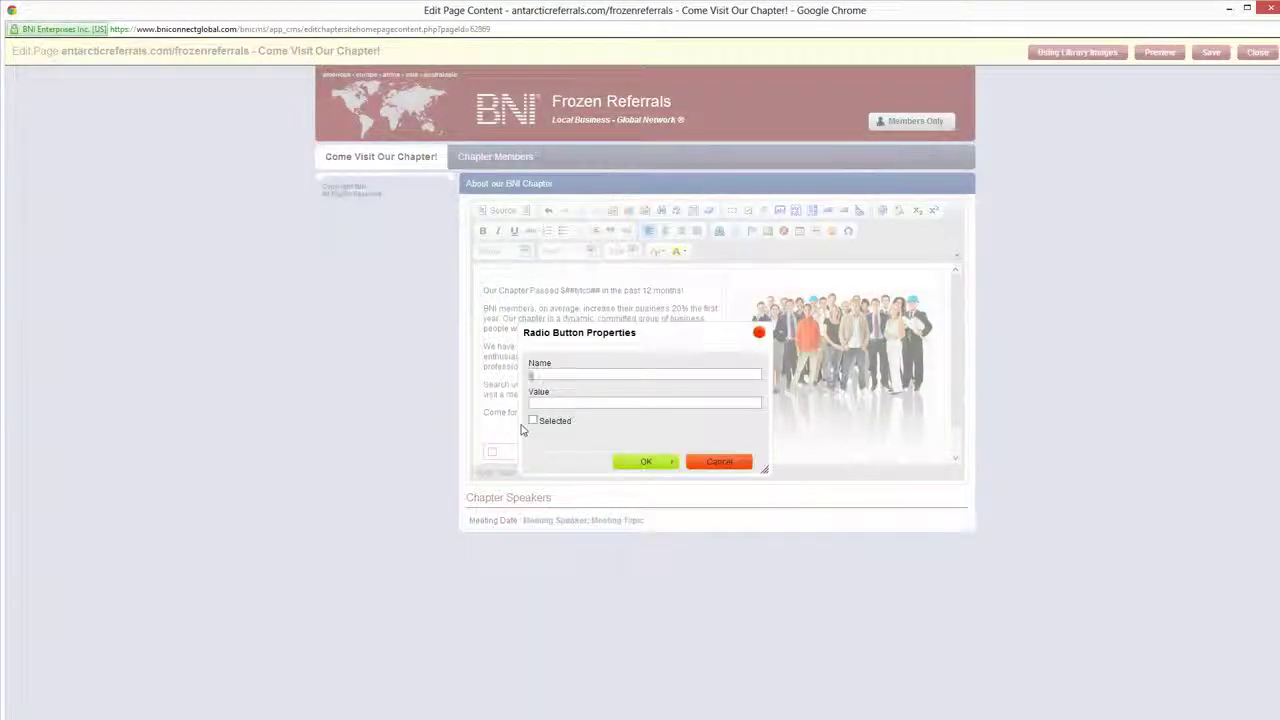
key(Return)
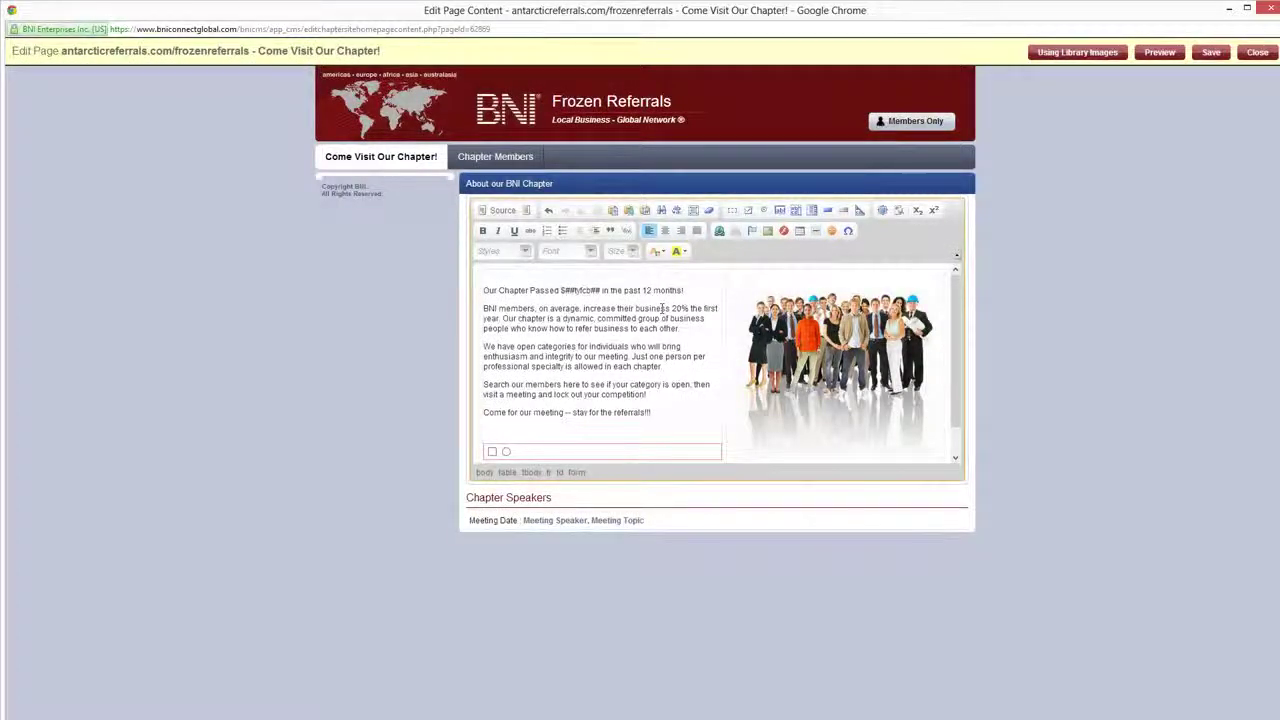
Add an empty text field and a text area named 'txta' to the form
click(779, 211)
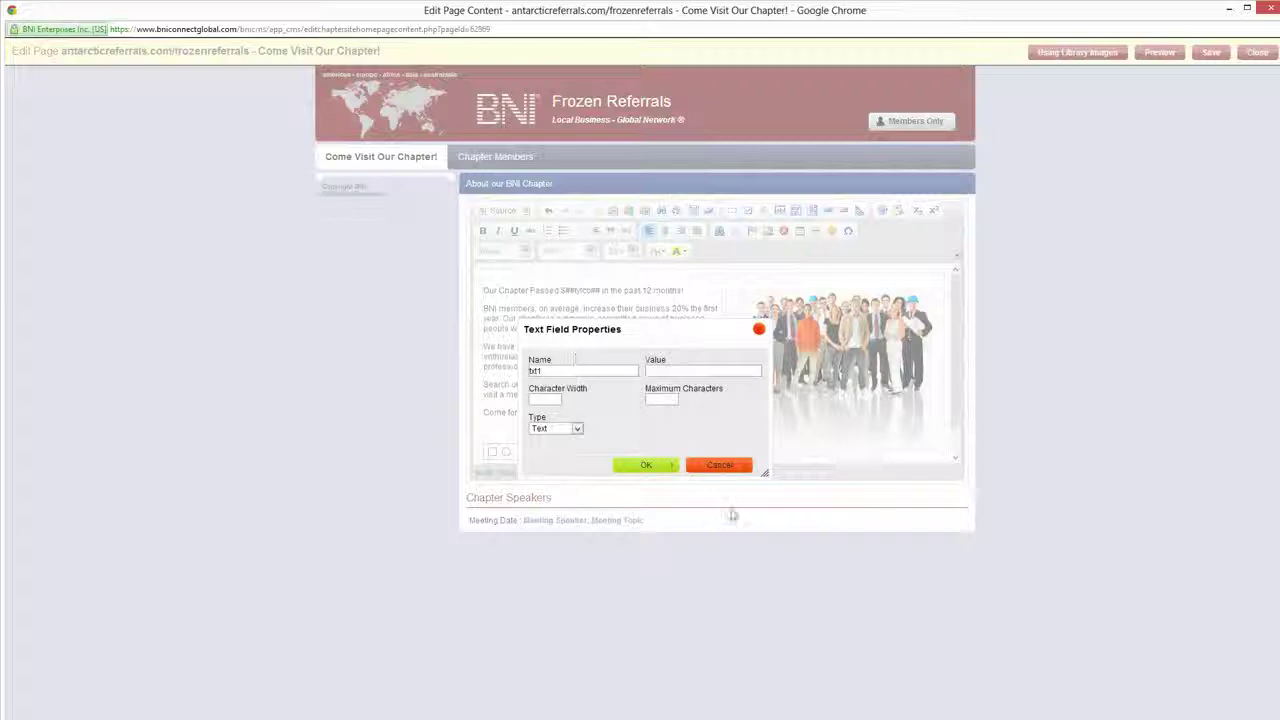
click(636, 467)
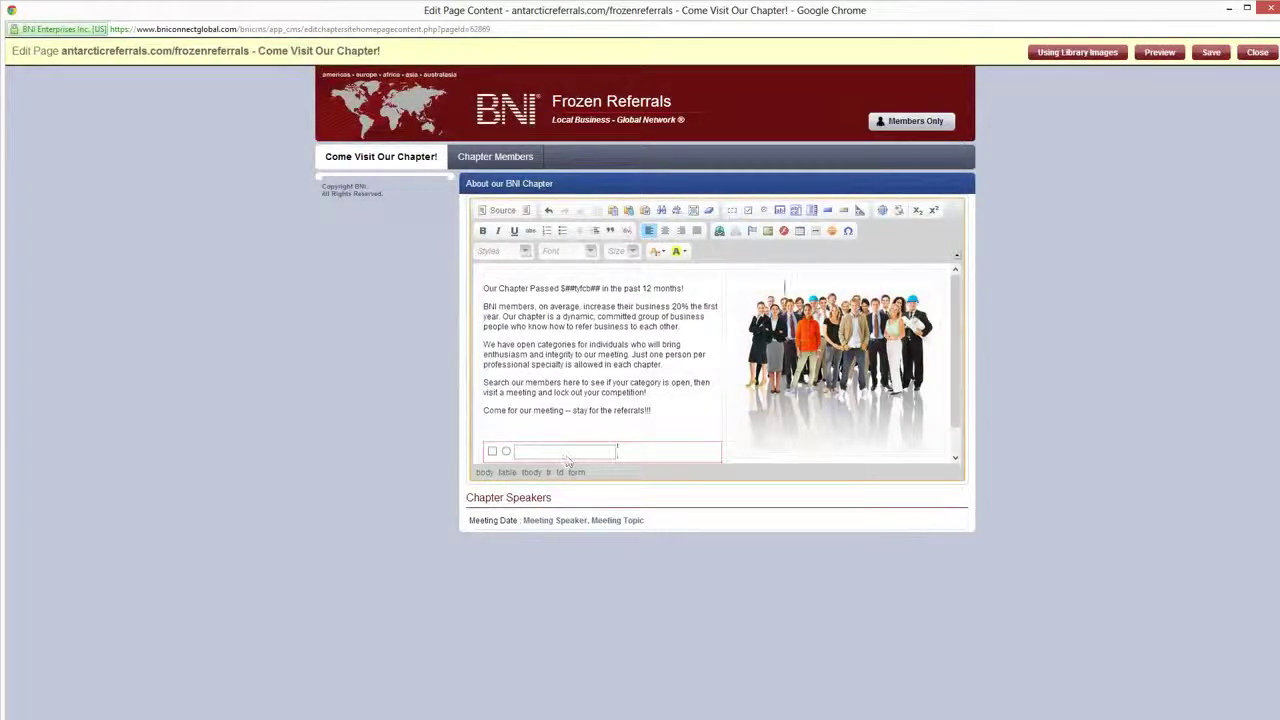
click(796, 211)
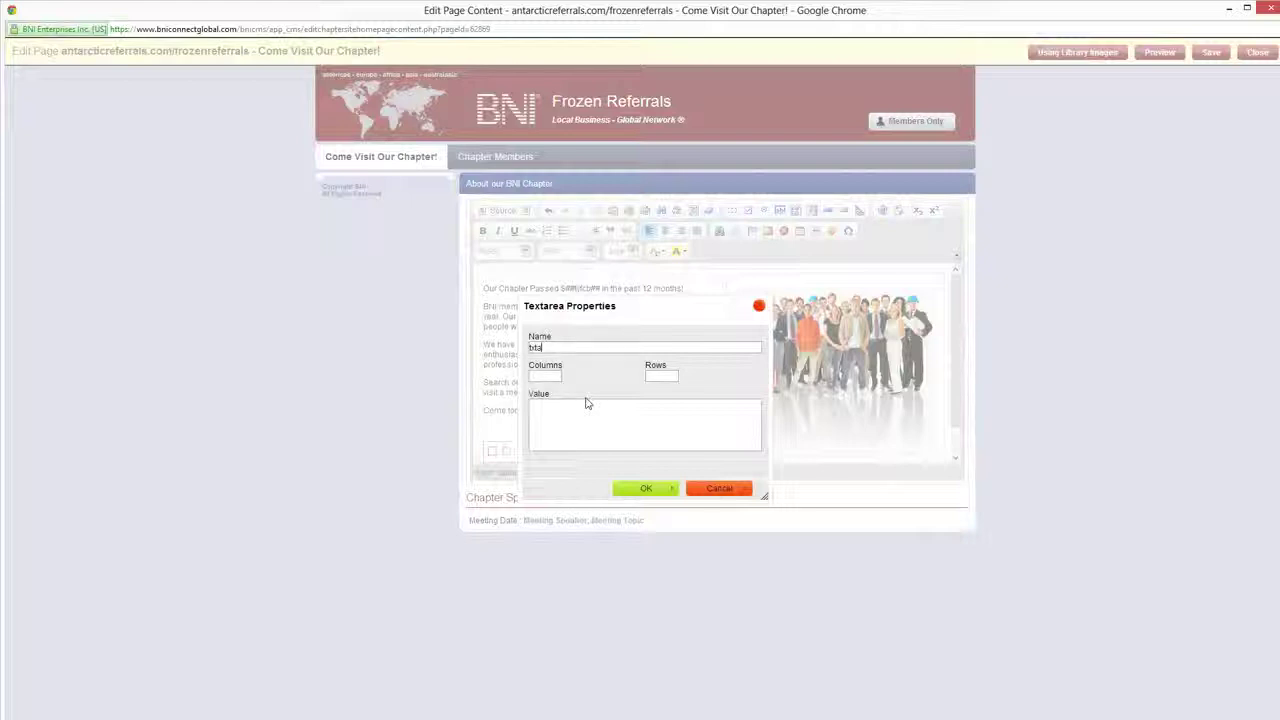
text(txta)
key(Return)
scroll(664, 407, down, 1)
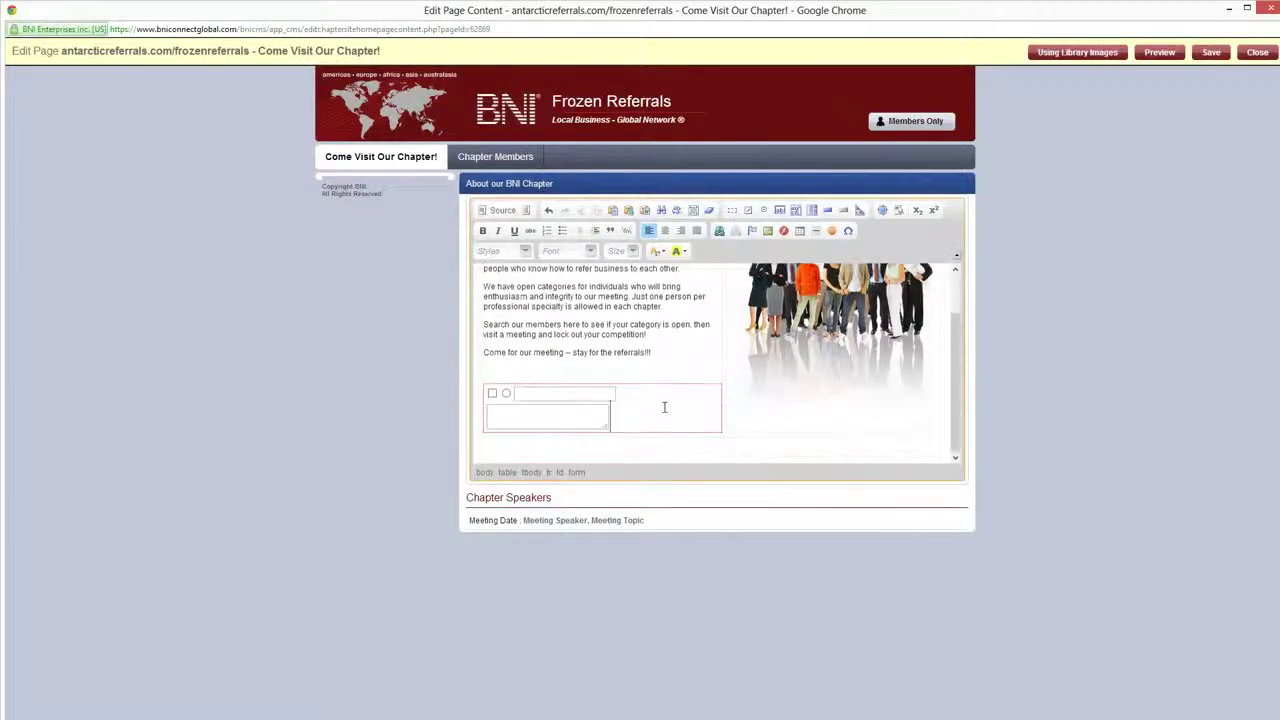
key(Return)
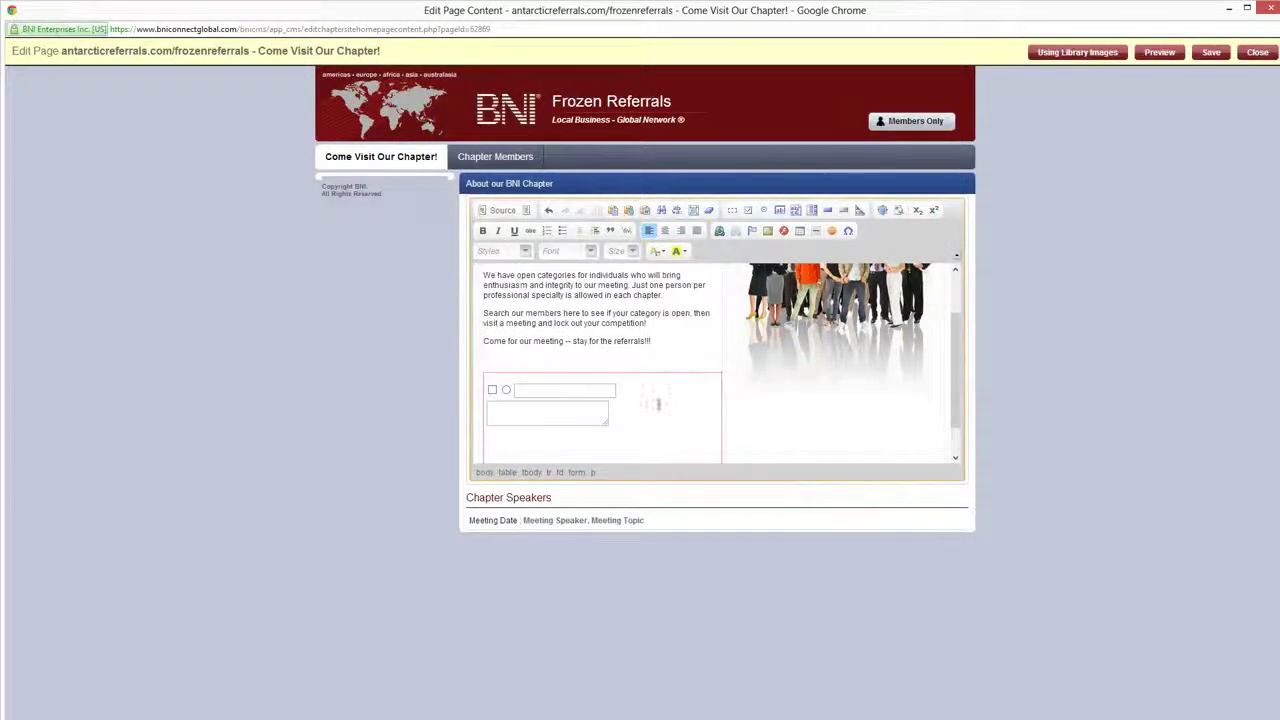
Cancel the Selection Field dialog and insert a button beneath the text area
click(813, 211)
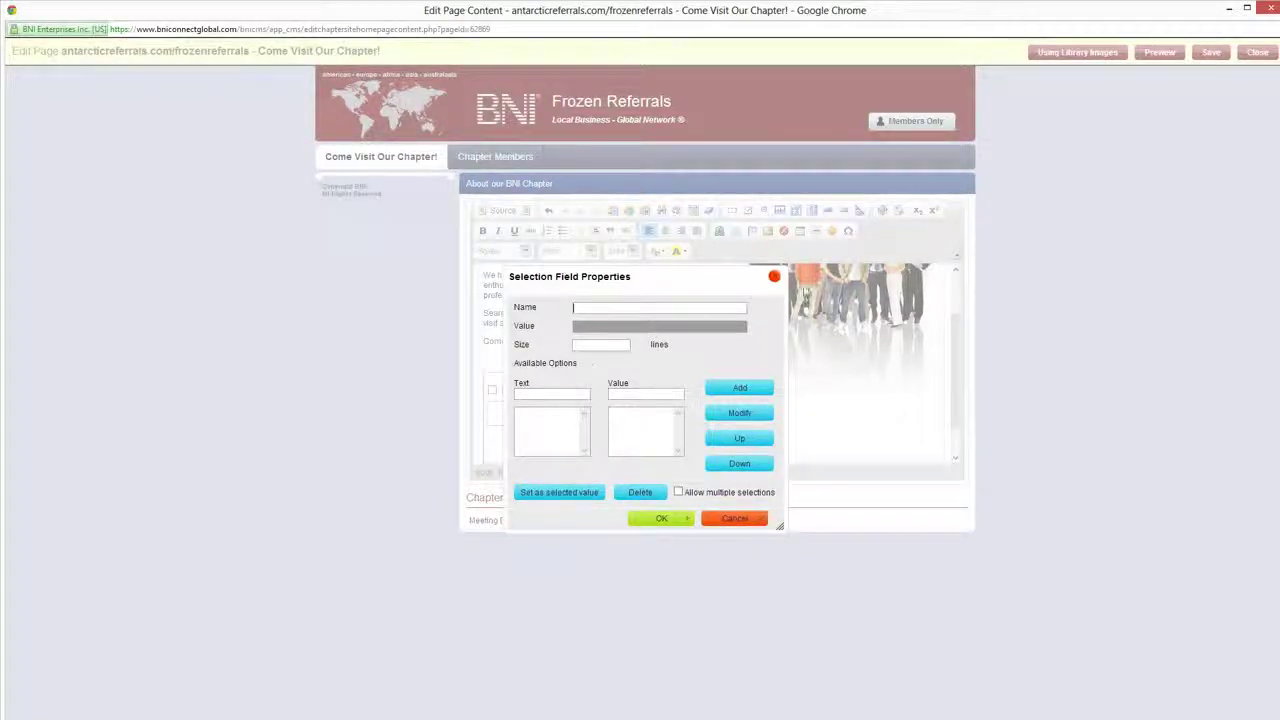
click(774, 276)
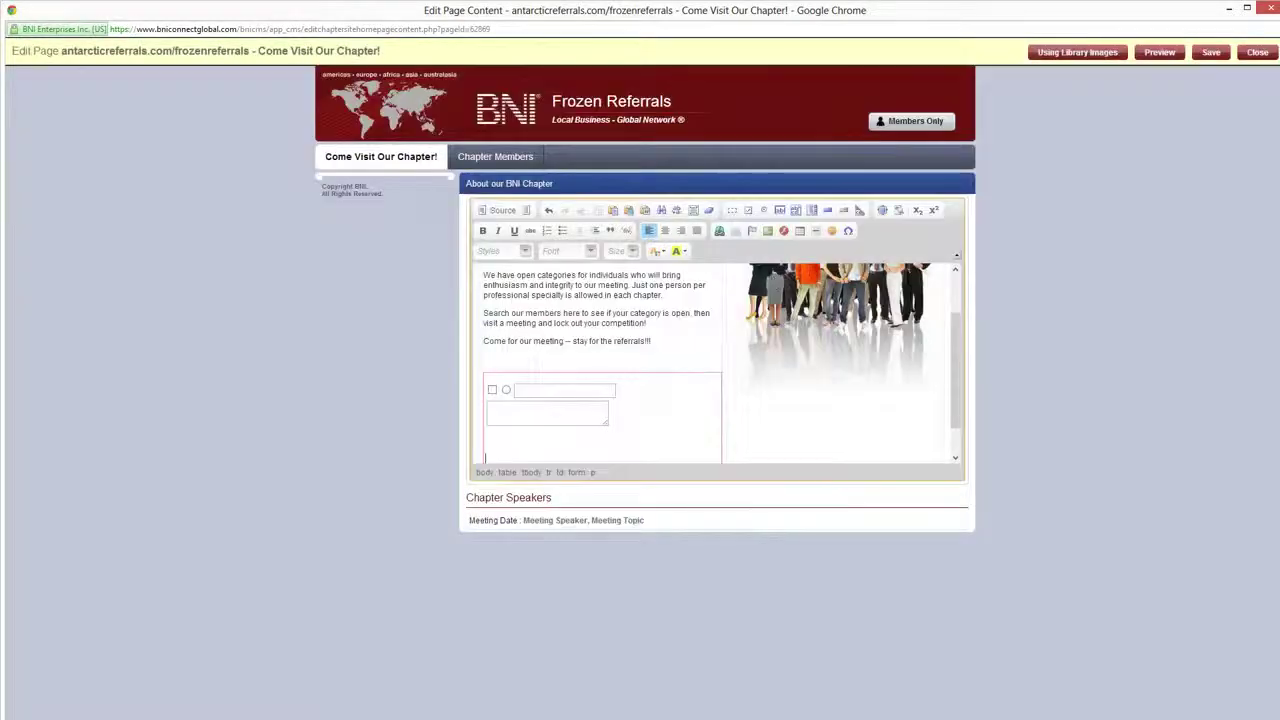
click(829, 212)
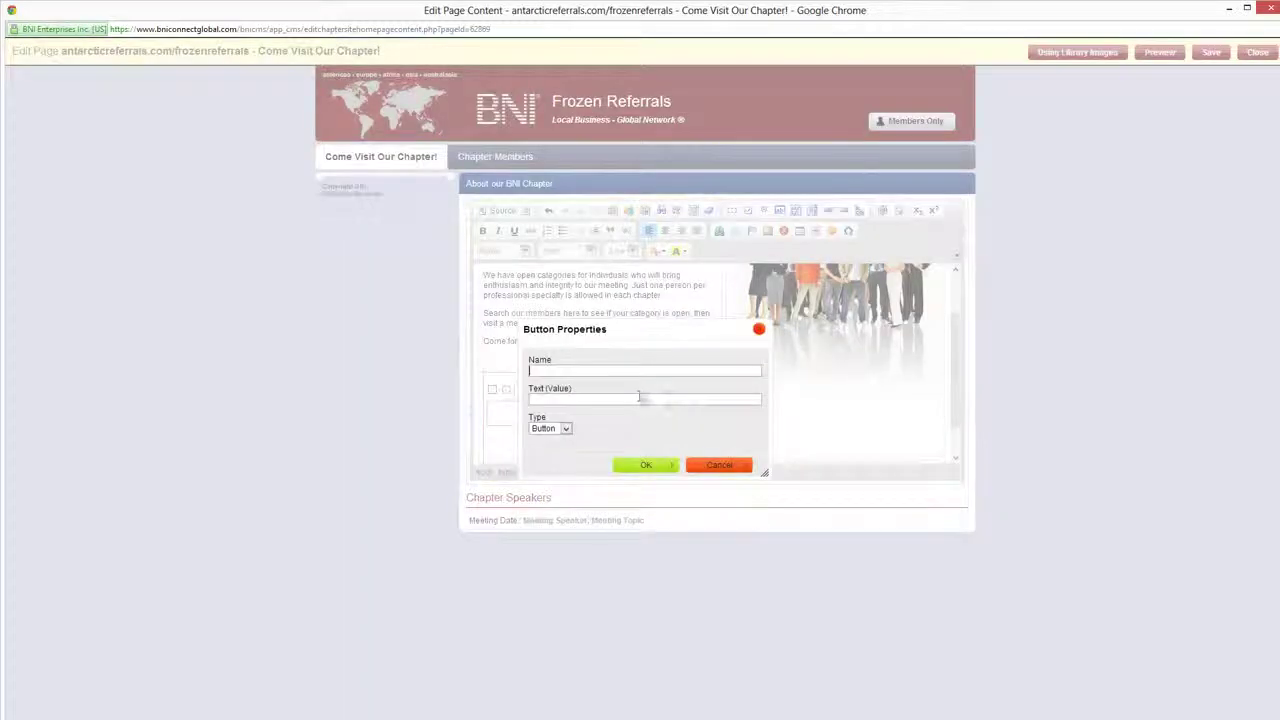
key(Return)
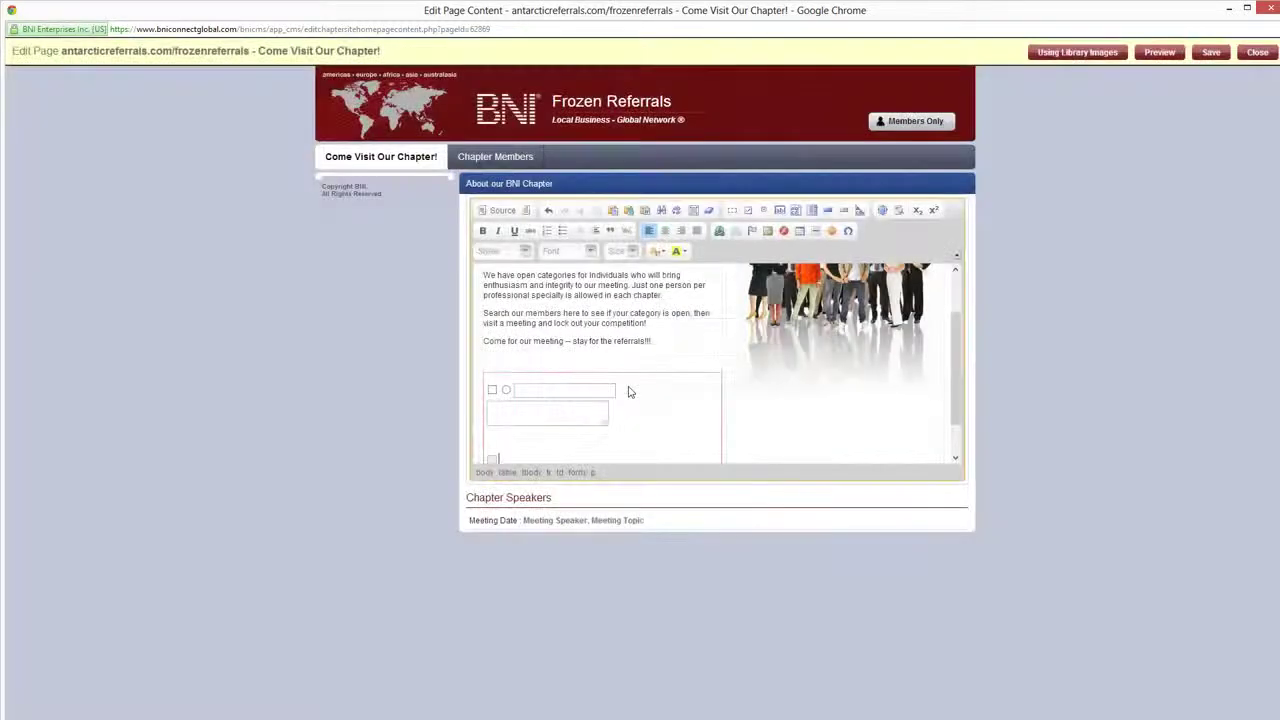
scroll(629, 392, down, 1)
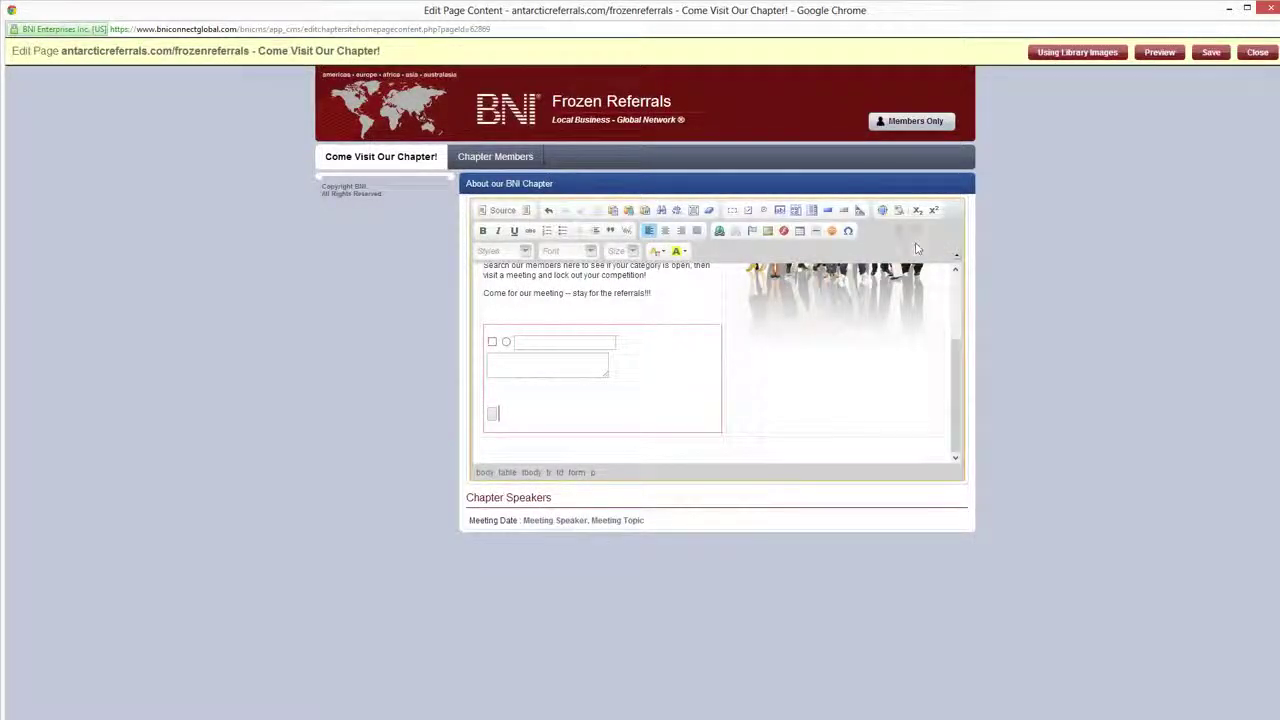
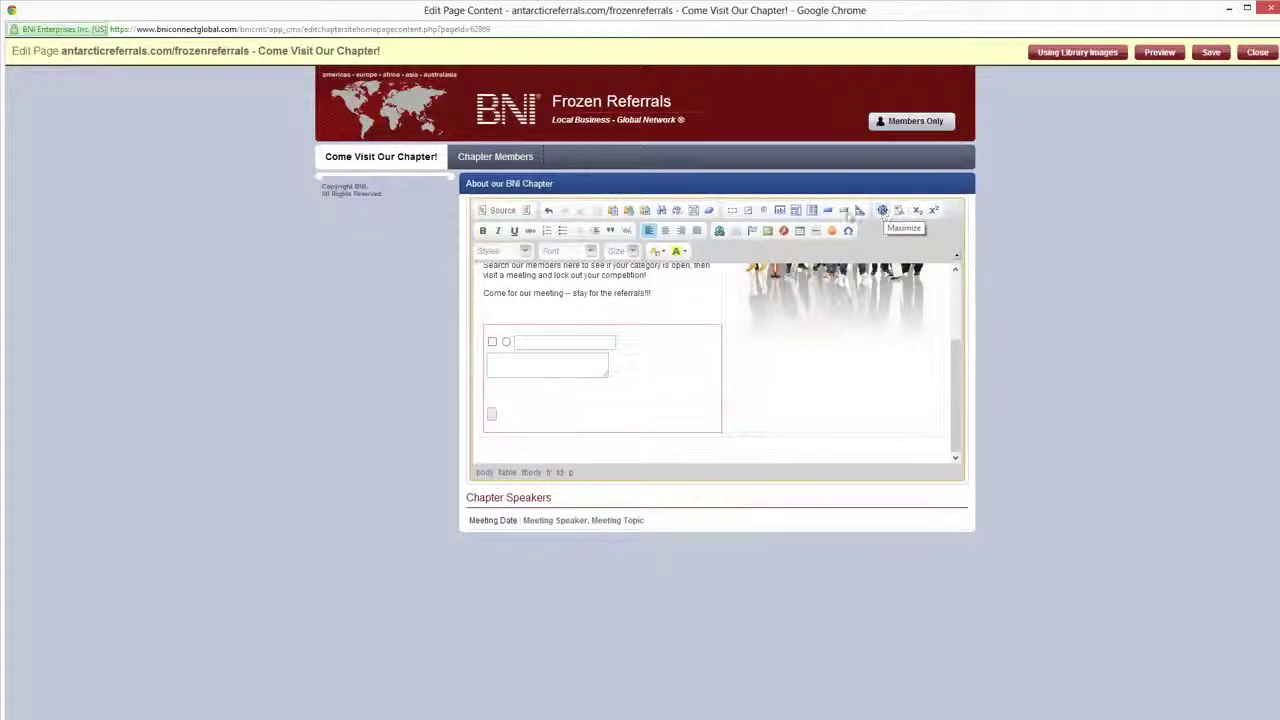
Inspect the editor in maximized and HTML source views, toggling block outlines on and off
click(882, 211)
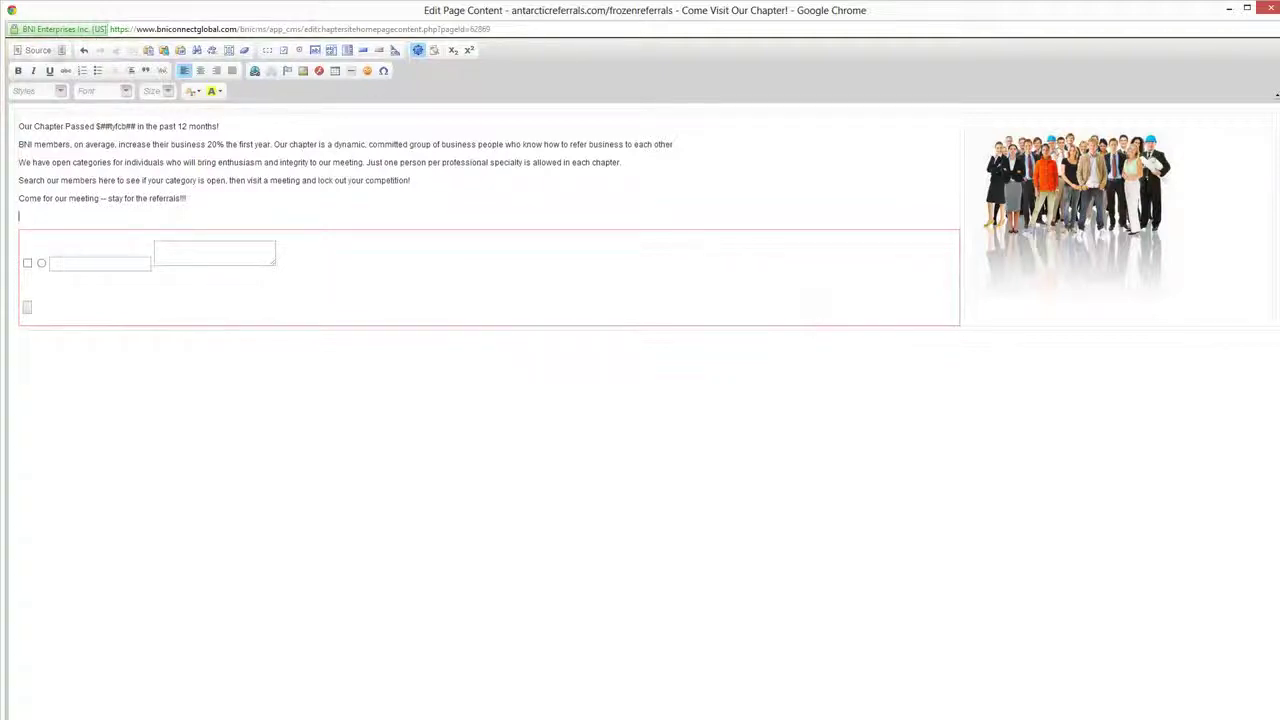
click(38, 50)
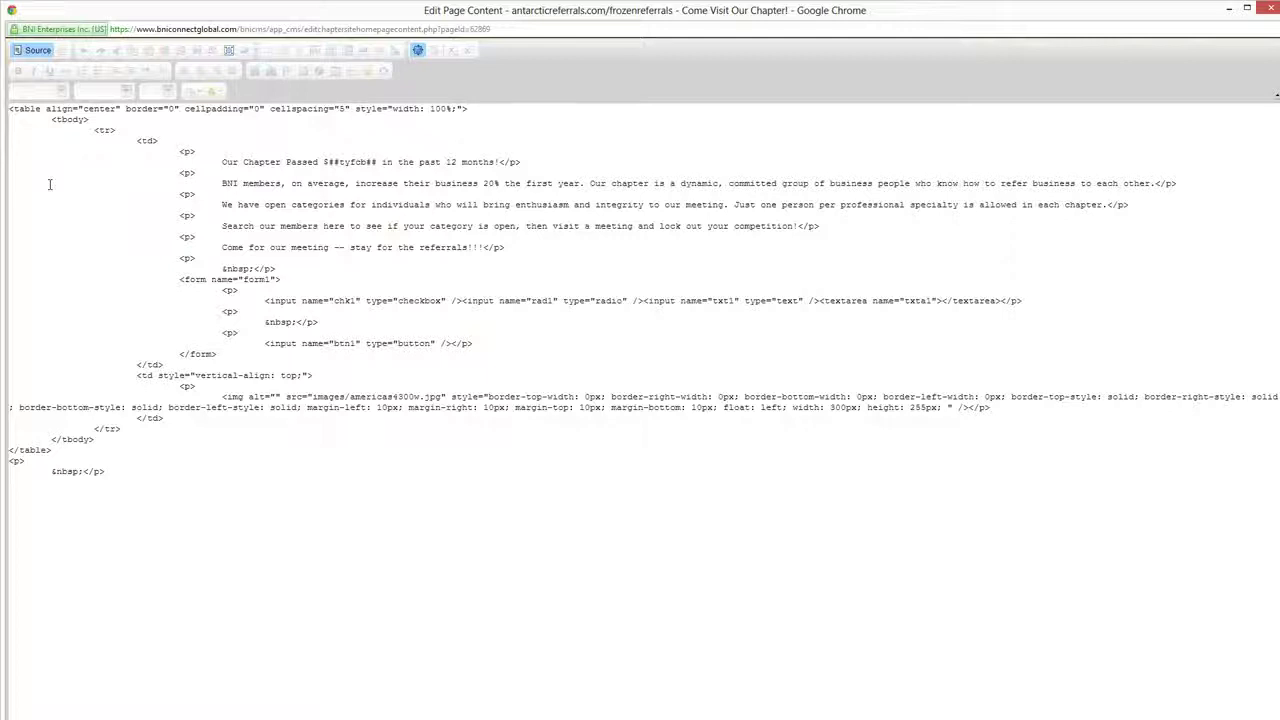
click(418, 50)
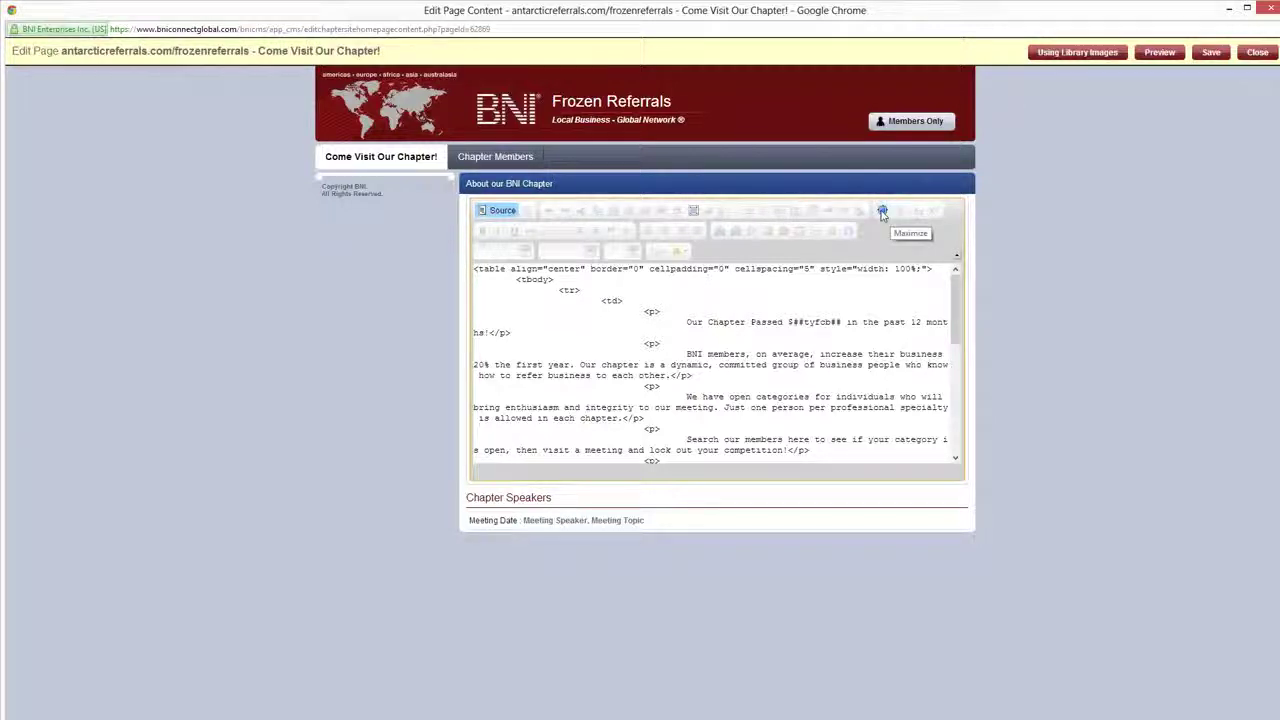
click(882, 213)
click(418, 50)
click(500, 212)
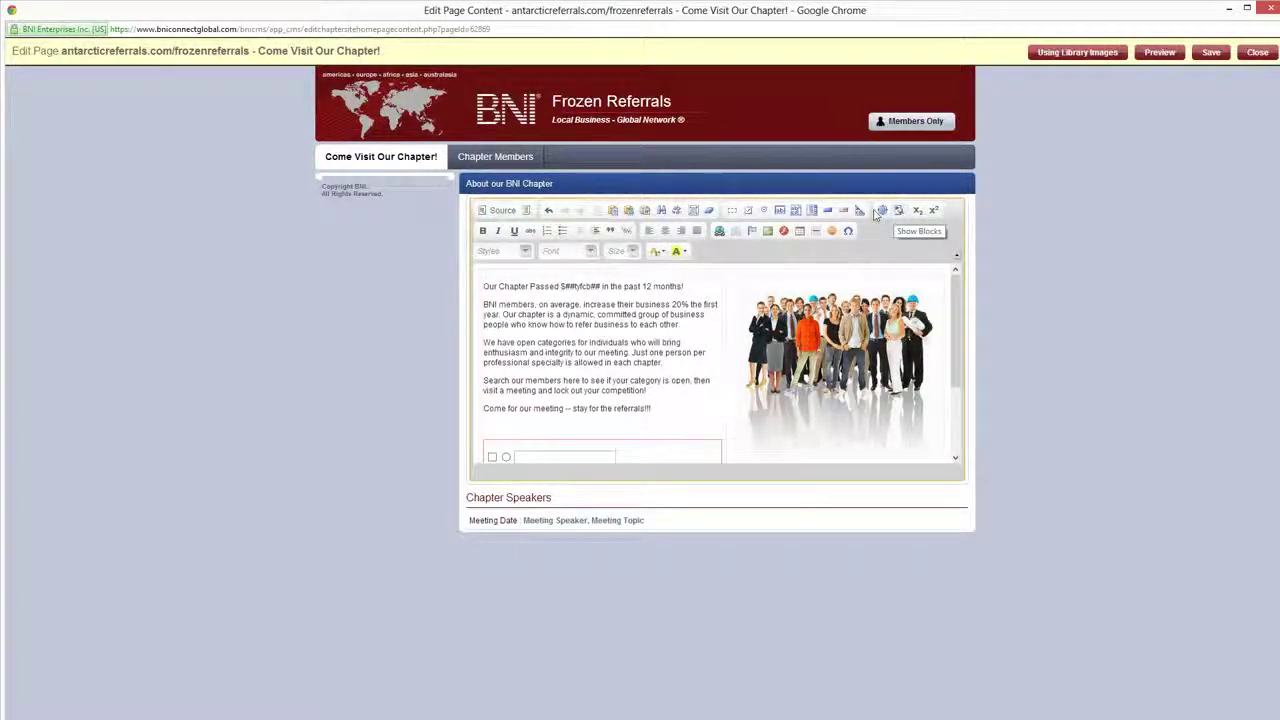
click(511, 303)
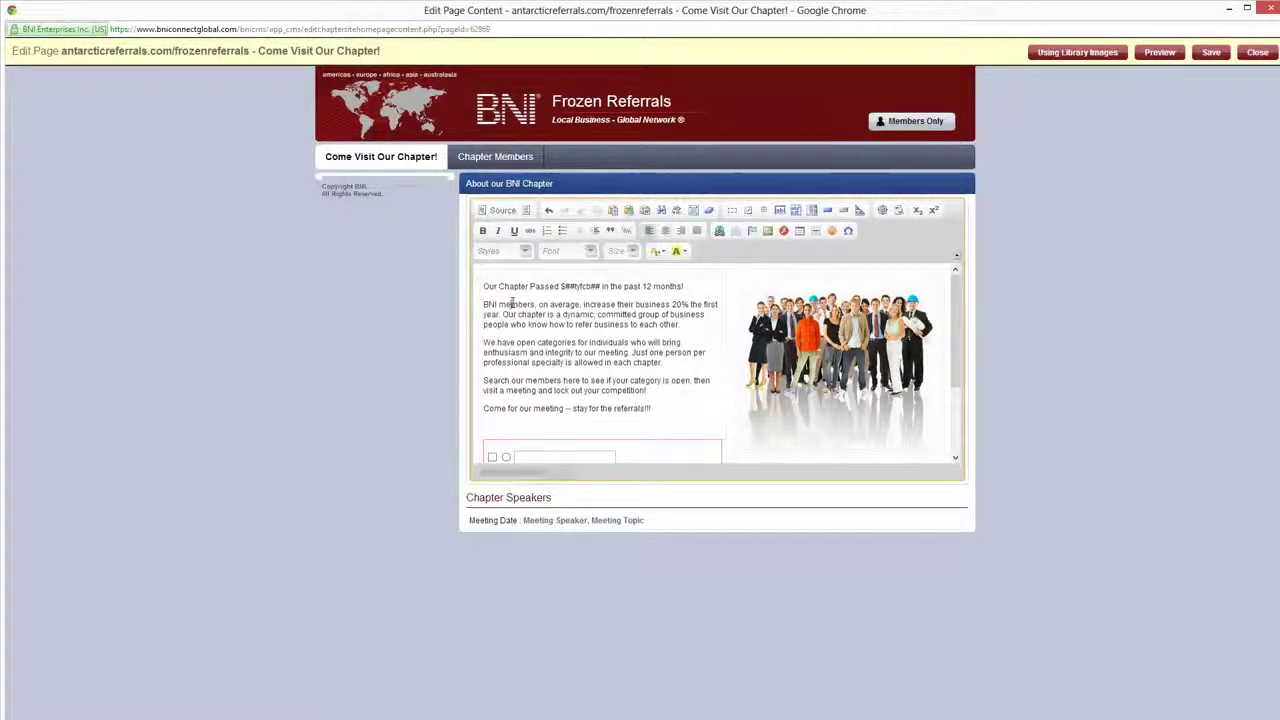
click(898, 211)
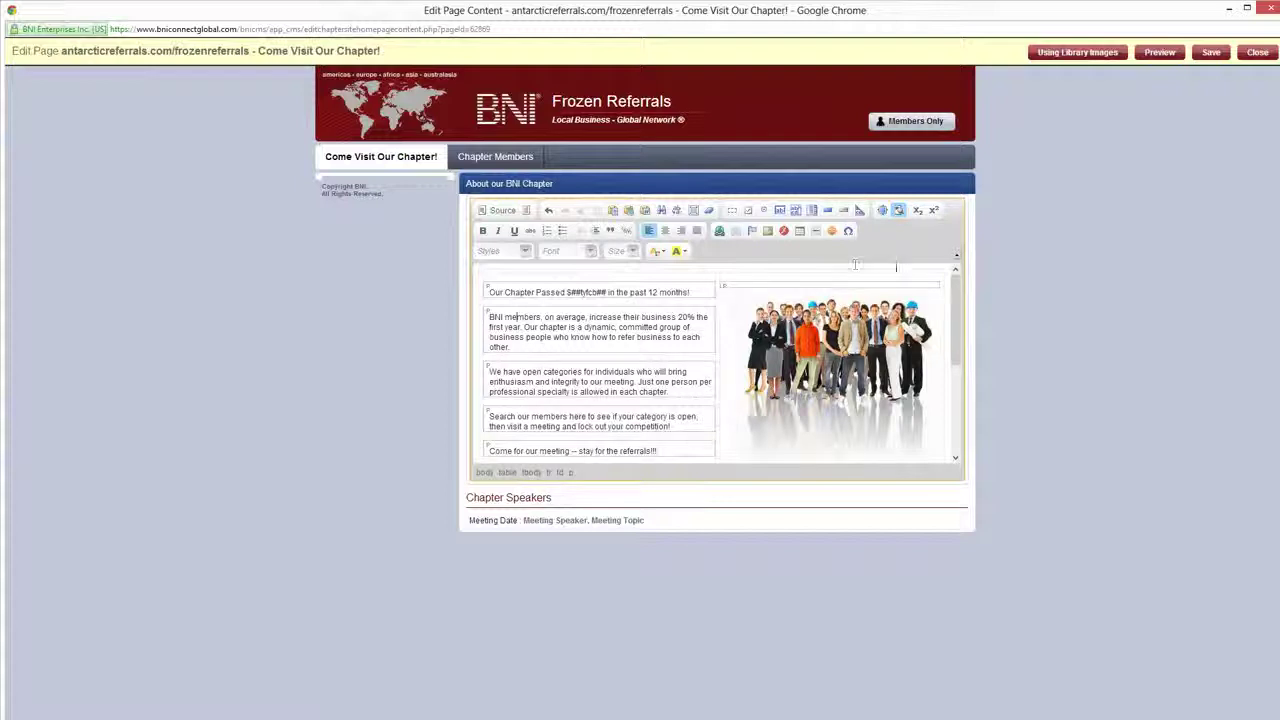
click(898, 211)
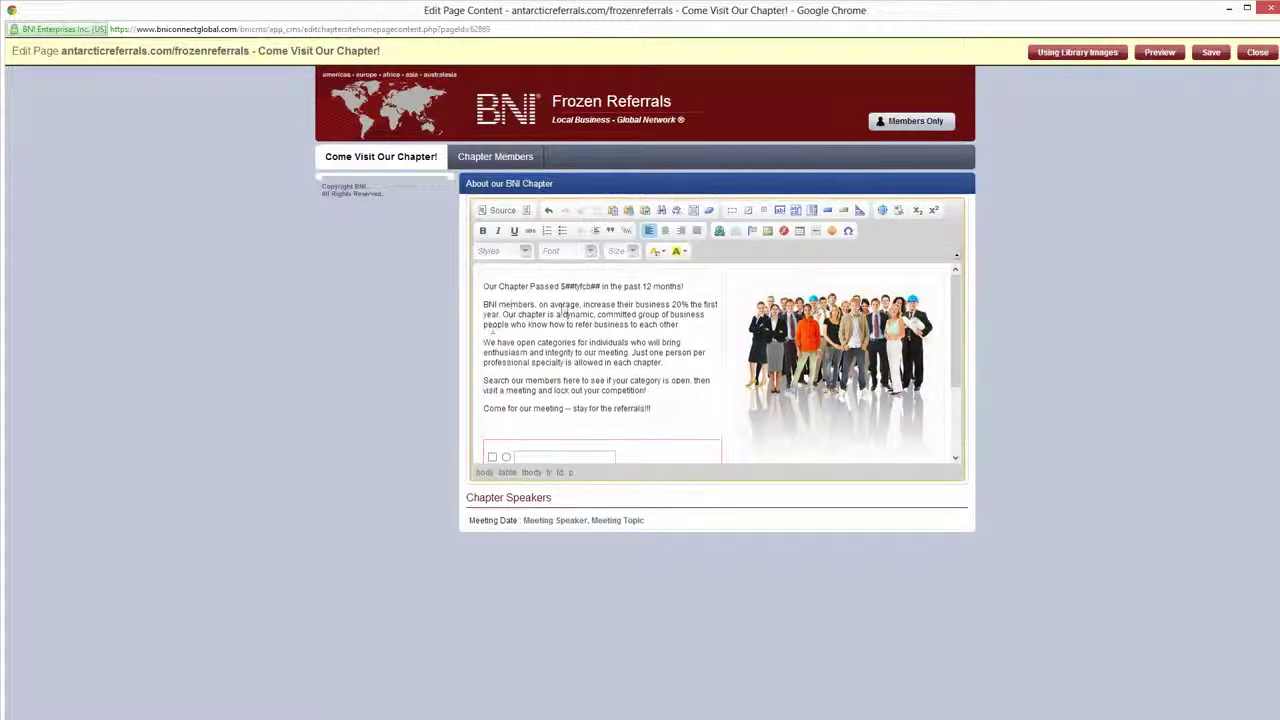
Insert '2nd' before 'enthusiasm' with the 'nd' in superscript
mouse_move(563, 314)
mouse_down()
mouse_move(484, 304)
mouse_move(557, 304)
mouse_up()
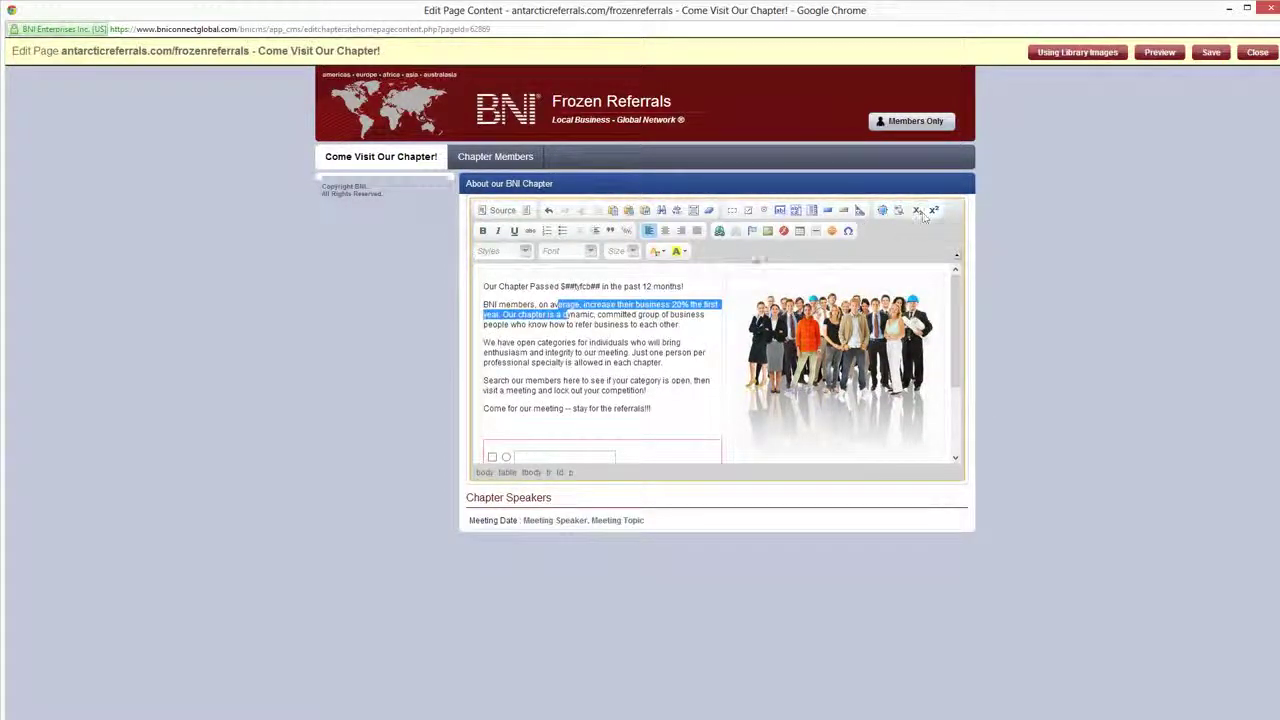
click(547, 324)
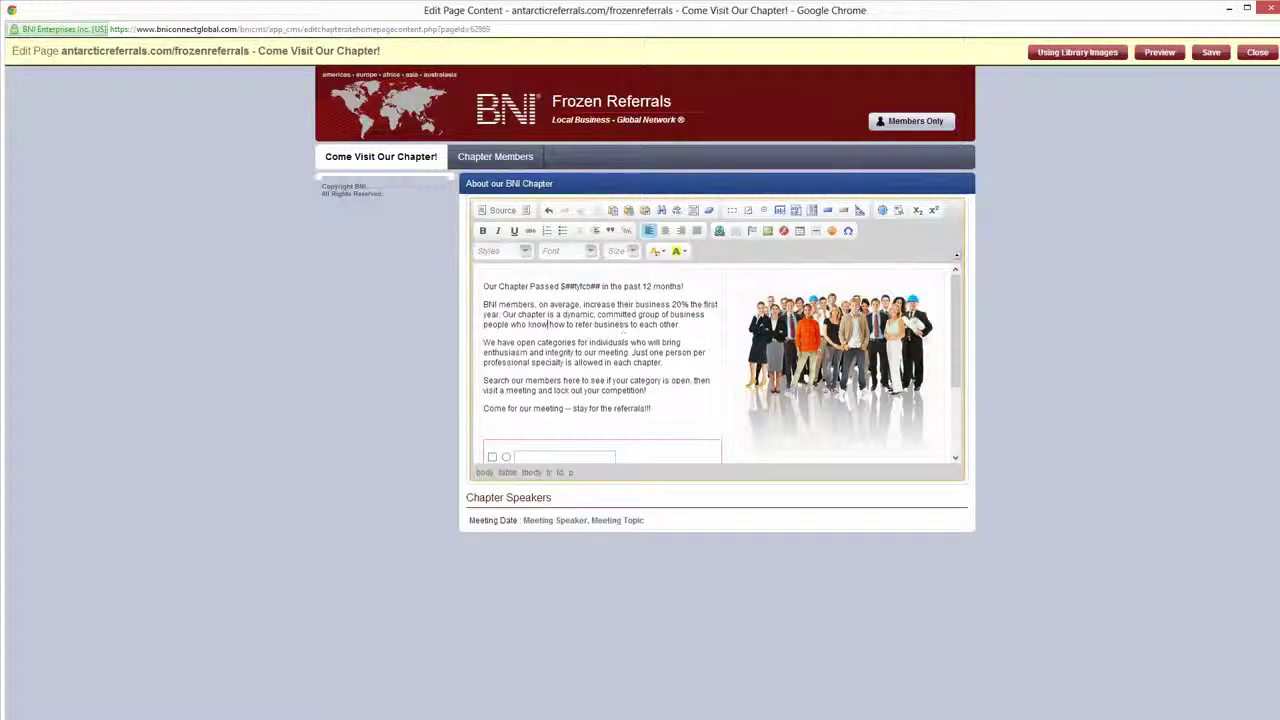
click(688, 338)
text(2nd)
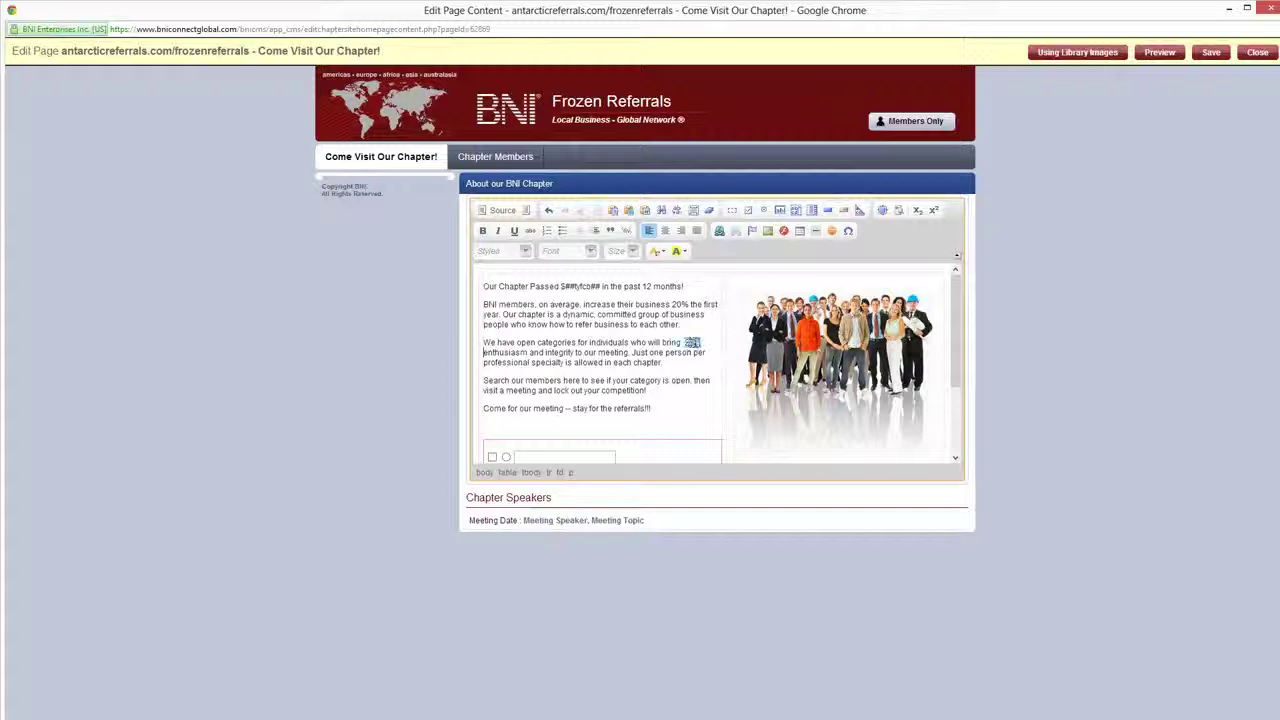
click(698, 342)
drag(689, 343, 699, 343)
click(934, 210)
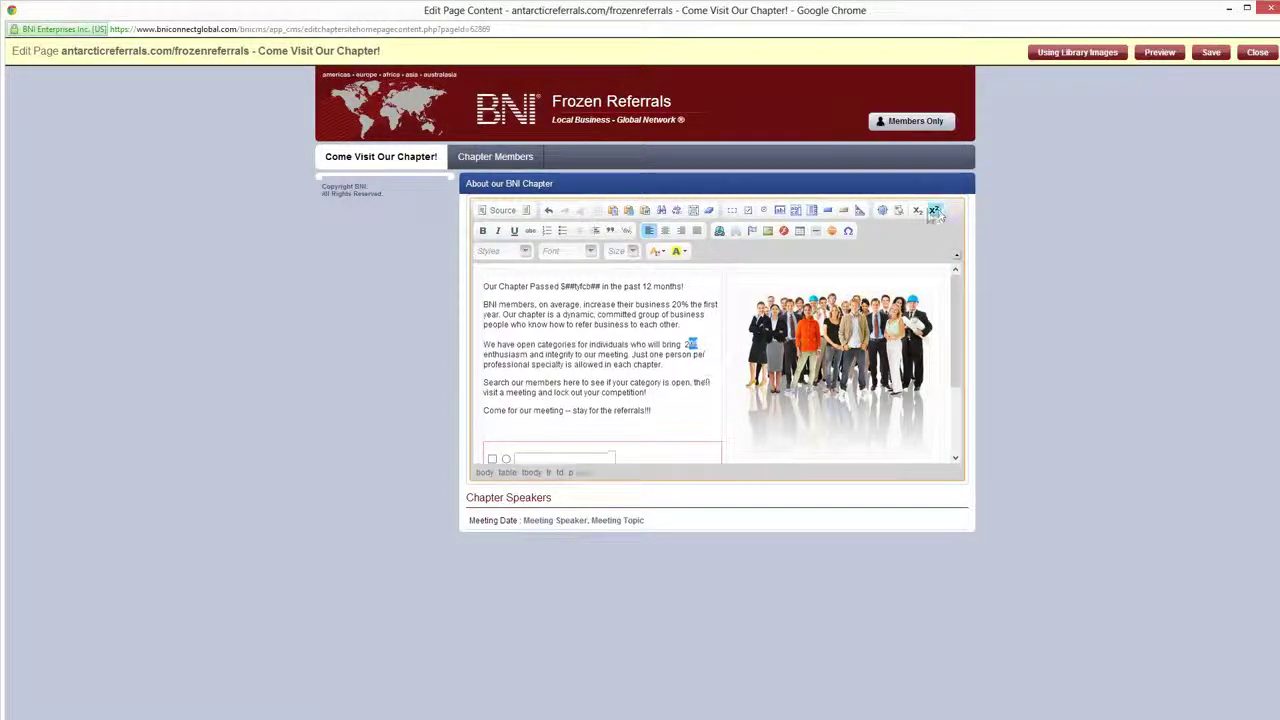
click(520, 410)
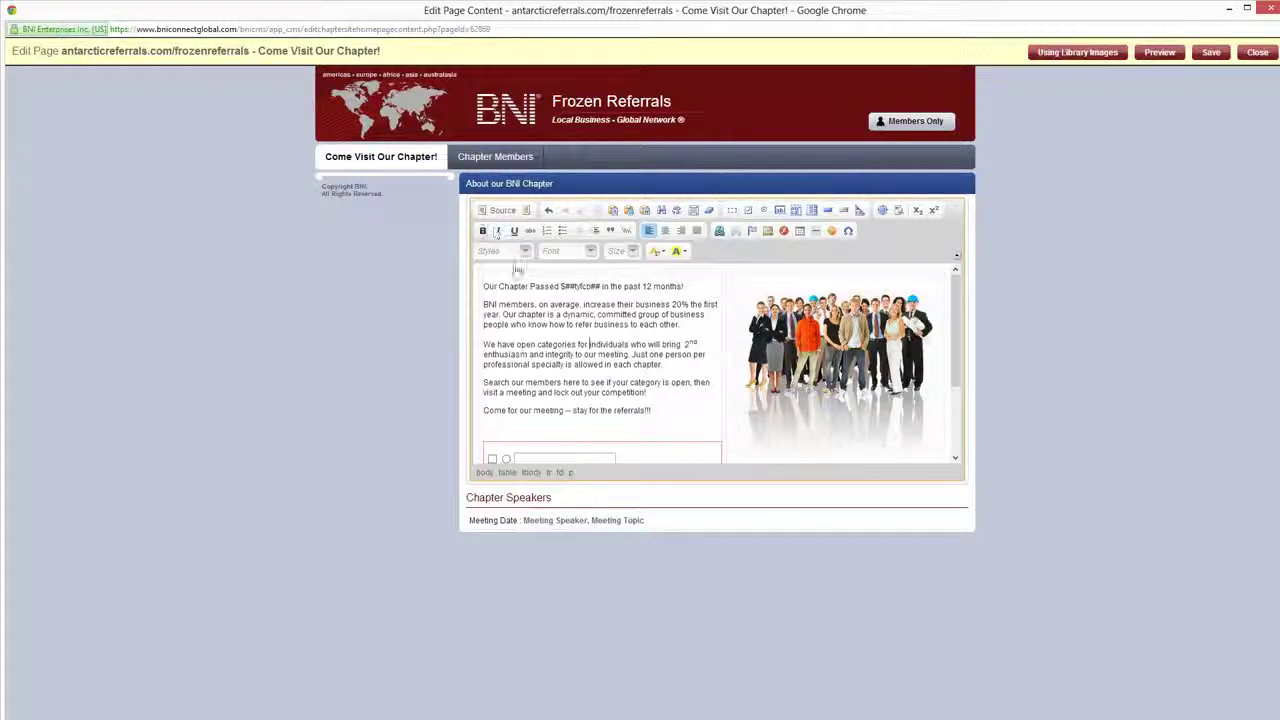
Make the 'Search our members' paragraph bold, italic and underlined
drag(648, 392, 497, 383)
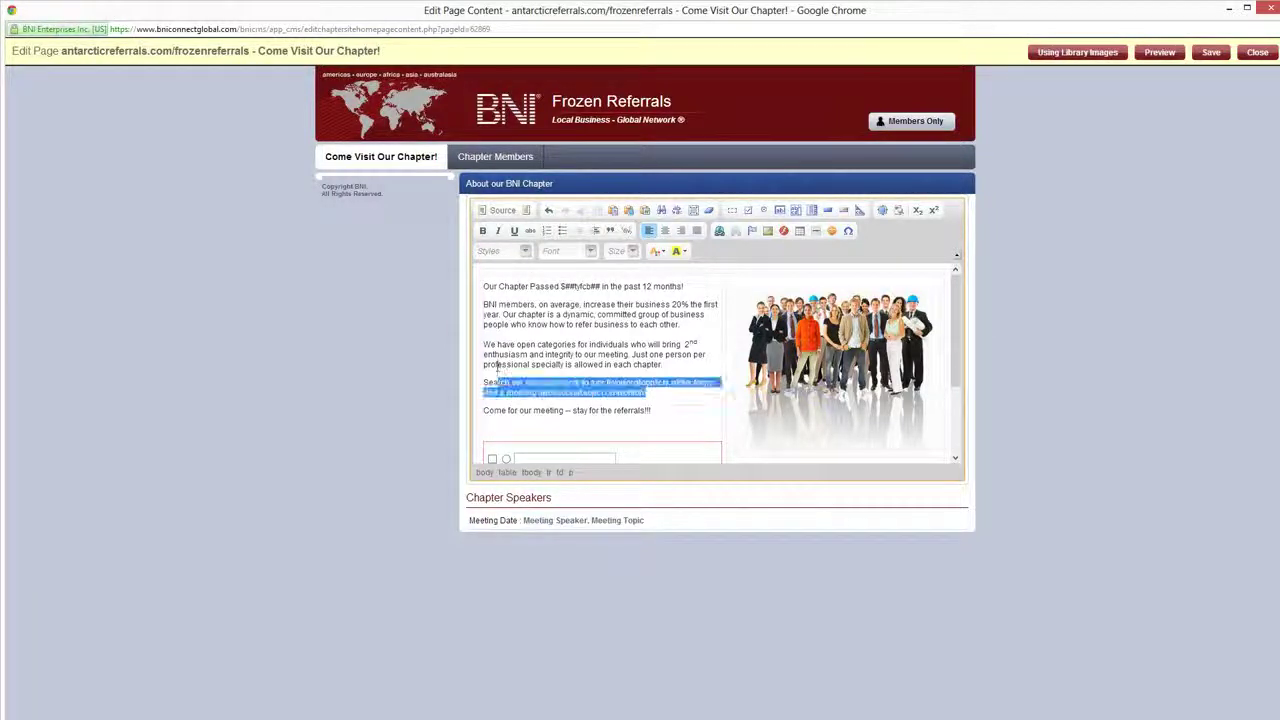
click(482, 231)
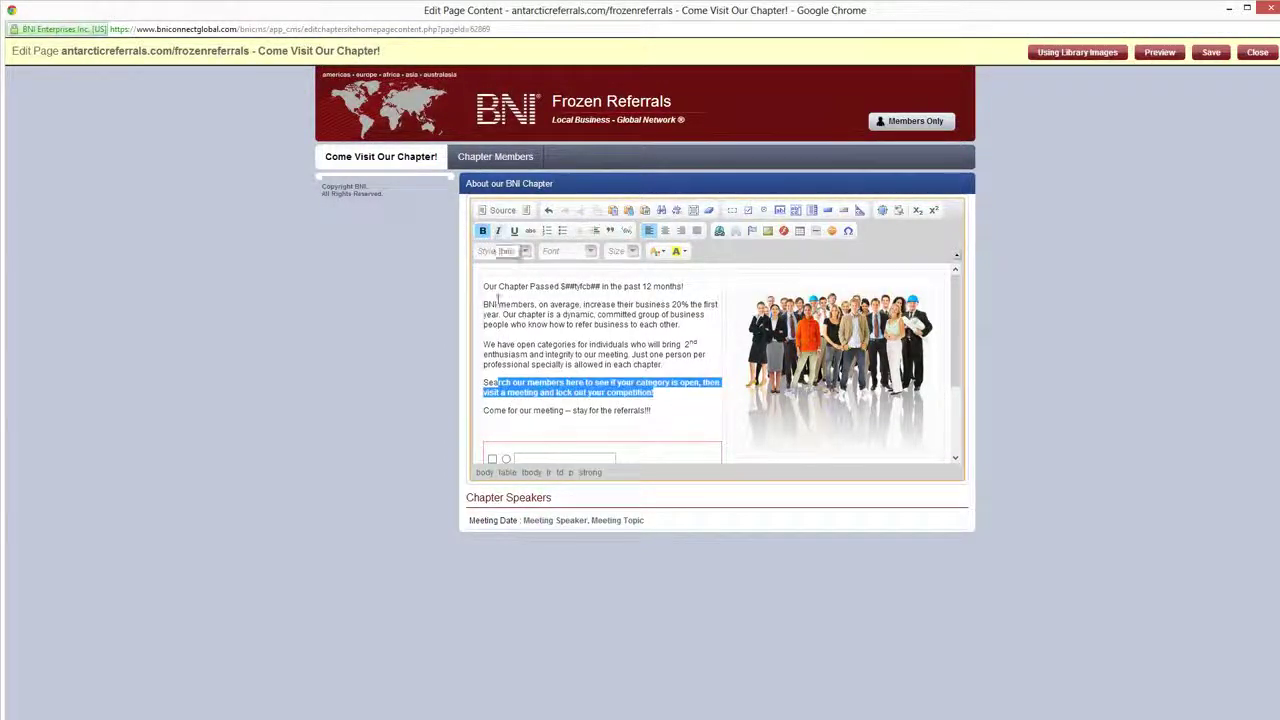
click(498, 231)
click(514, 231)
click(526, 384)
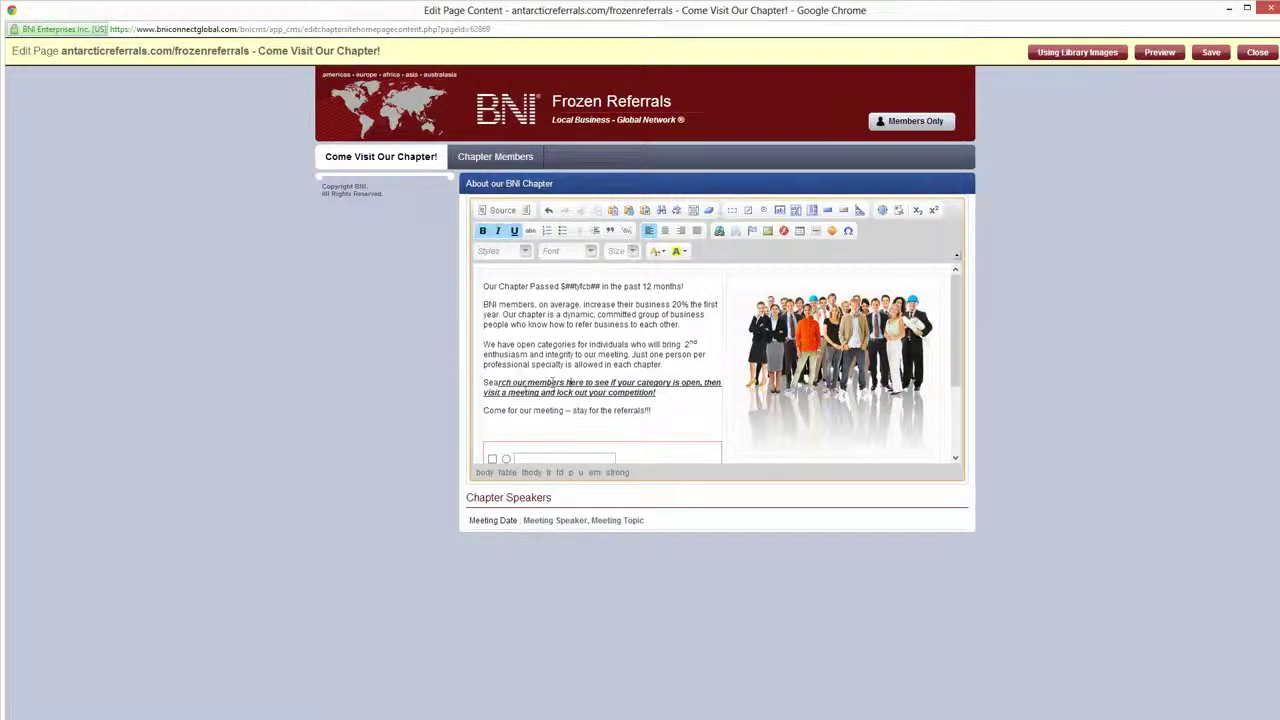
Strike through the open-categories phrase and add a blank line after 'chapter.'
drag(593, 354, 517, 344)
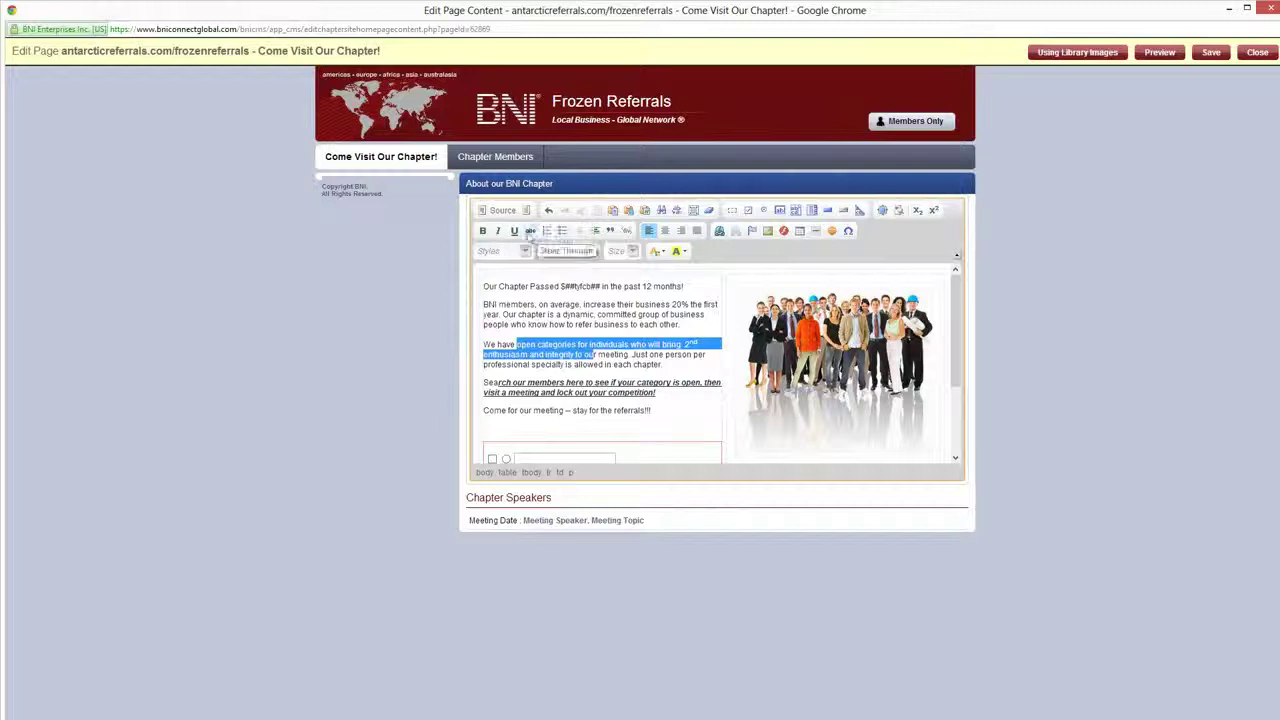
click(530, 231)
click(674, 366)
key(Return)
key(Return)
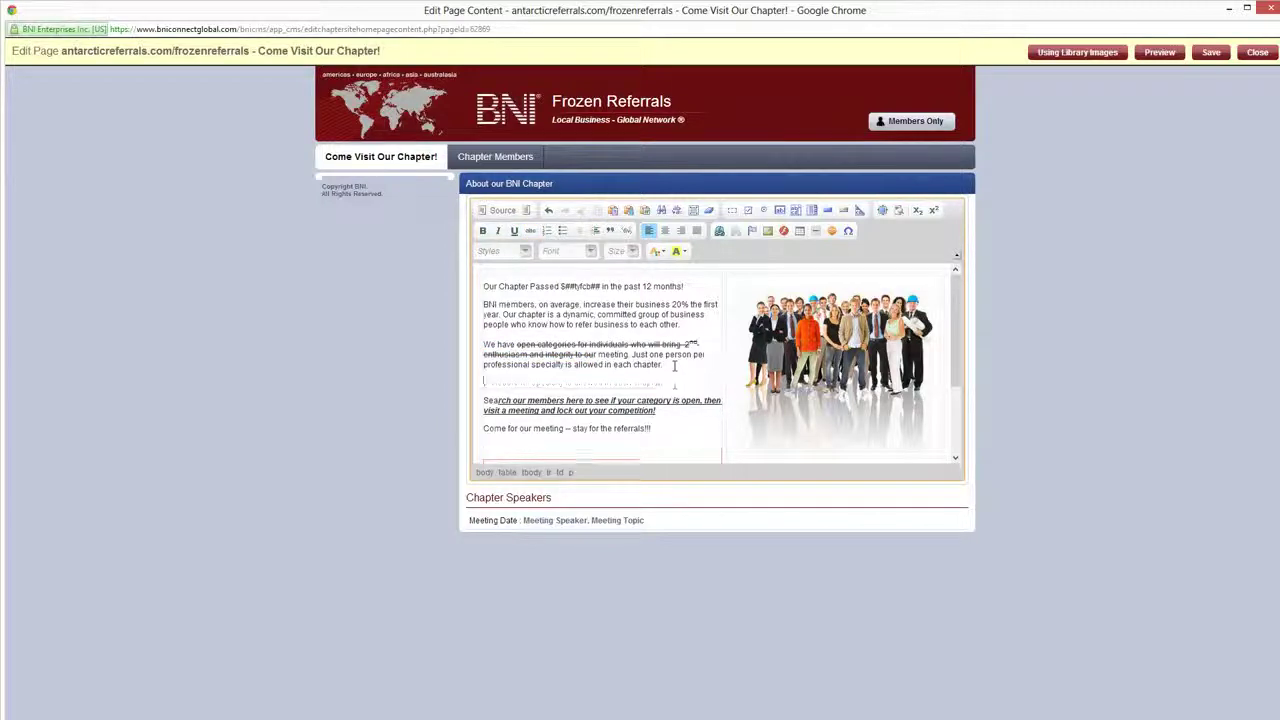
Create a numbered list with items 'one' and 'two', ending the list on the third line
click(547, 231)
text(oni)
key(Return)
text(two t)
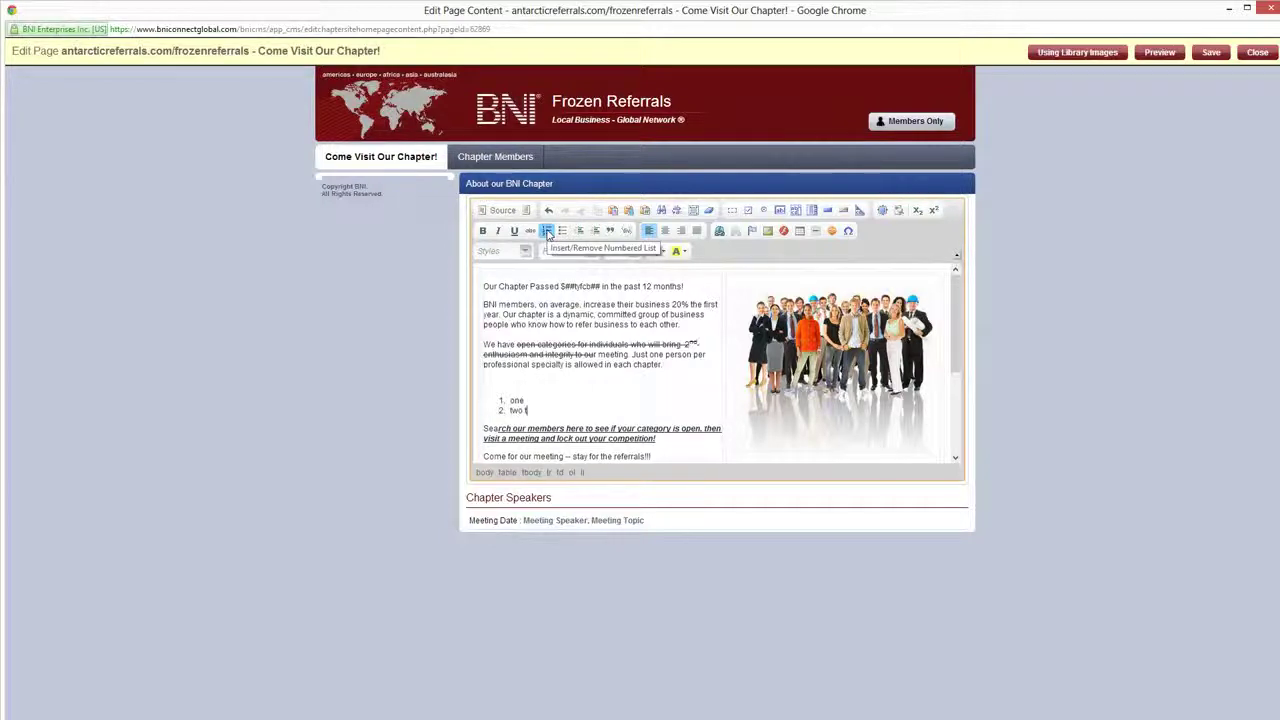
text(o)
key(Return)
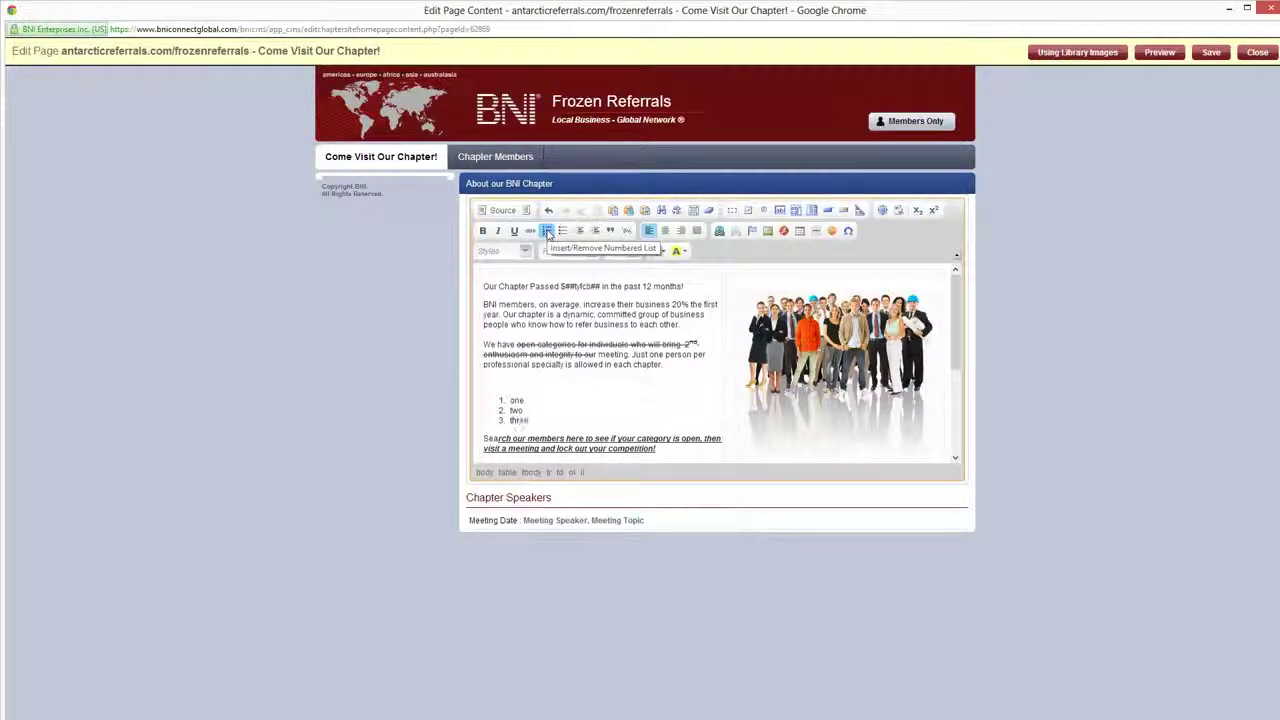
click(547, 231)
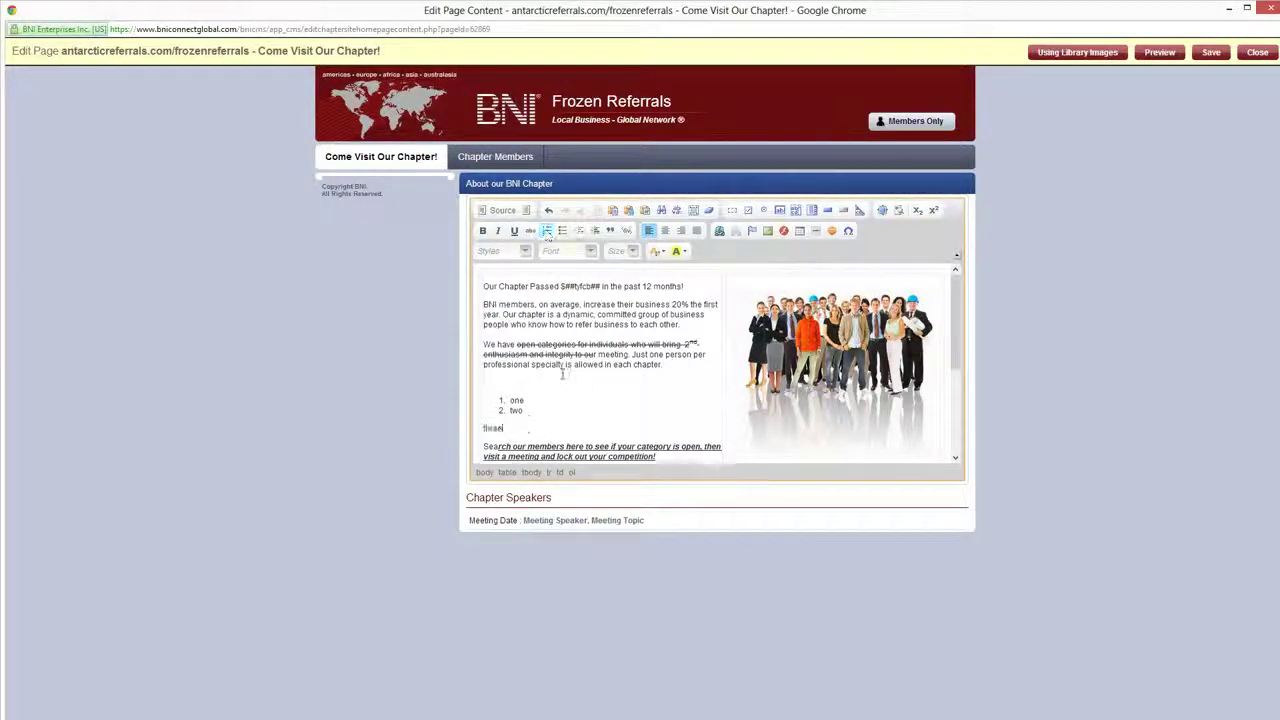
Below the plain 'three' line, add a bulleted list: bullet1, 2, 3
key(Return)
key(Return)
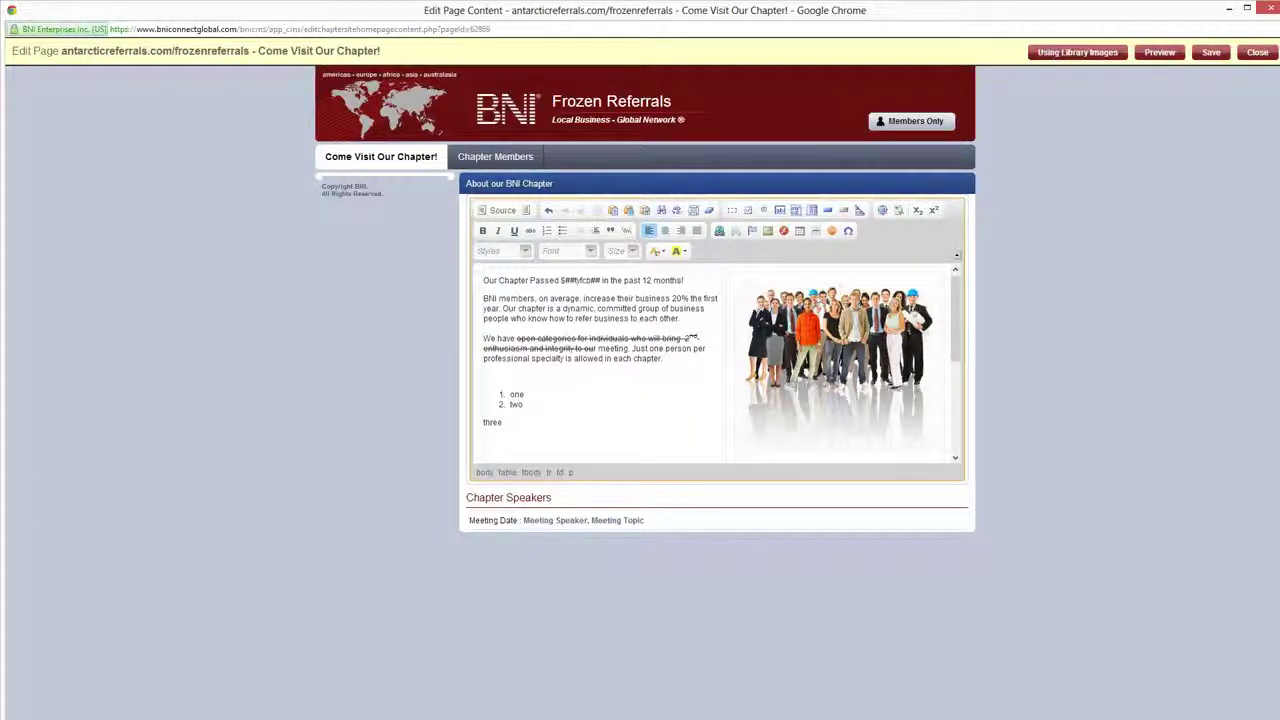
click(562, 231)
text(bullet1)
key(Return)
text(2)
key(Return)
text(3)
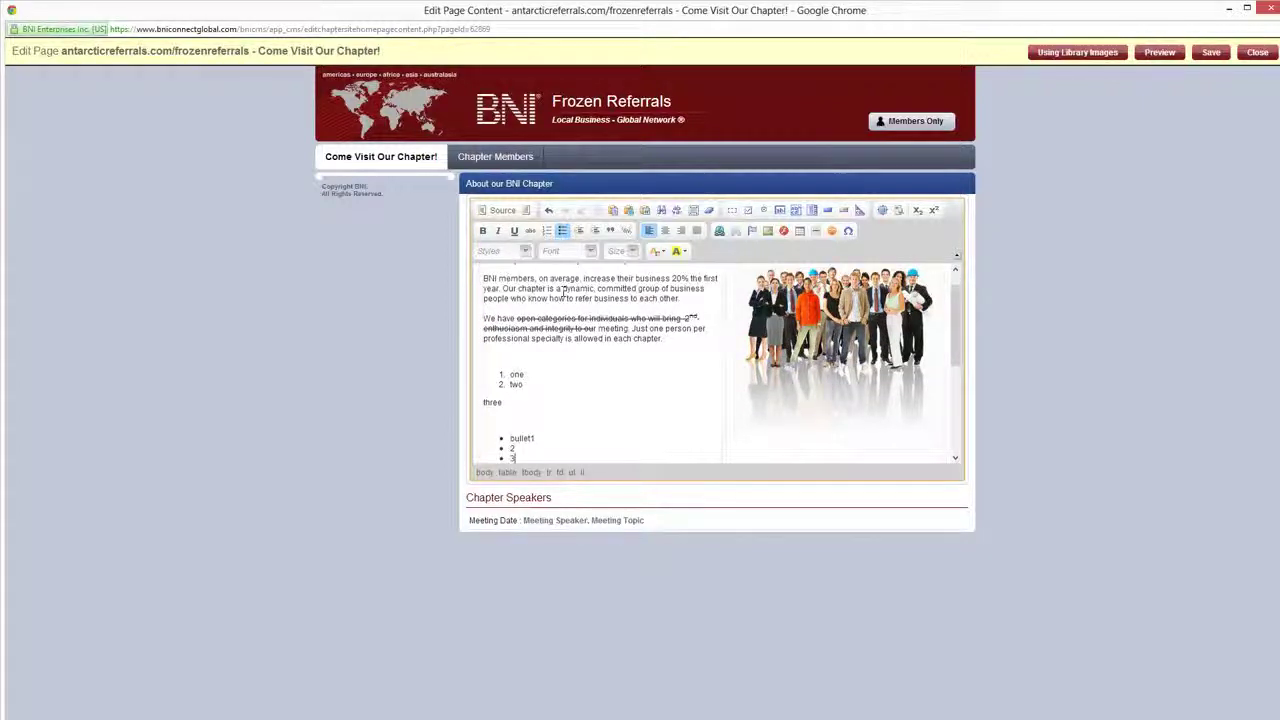
click(537, 318)
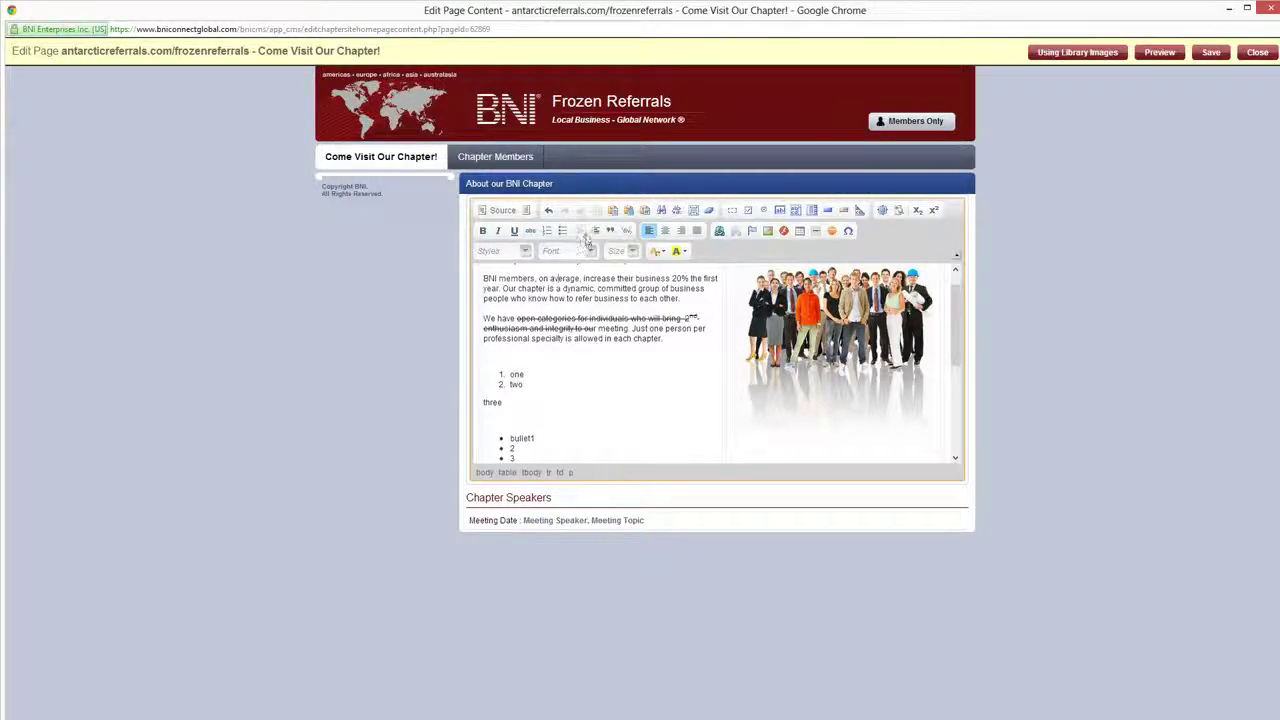
Test indenting the BNI members paragraph, then set it off as a block quote
click(595, 231)
click(596, 233)
click(596, 233)
click(596, 233)
click(596, 233)
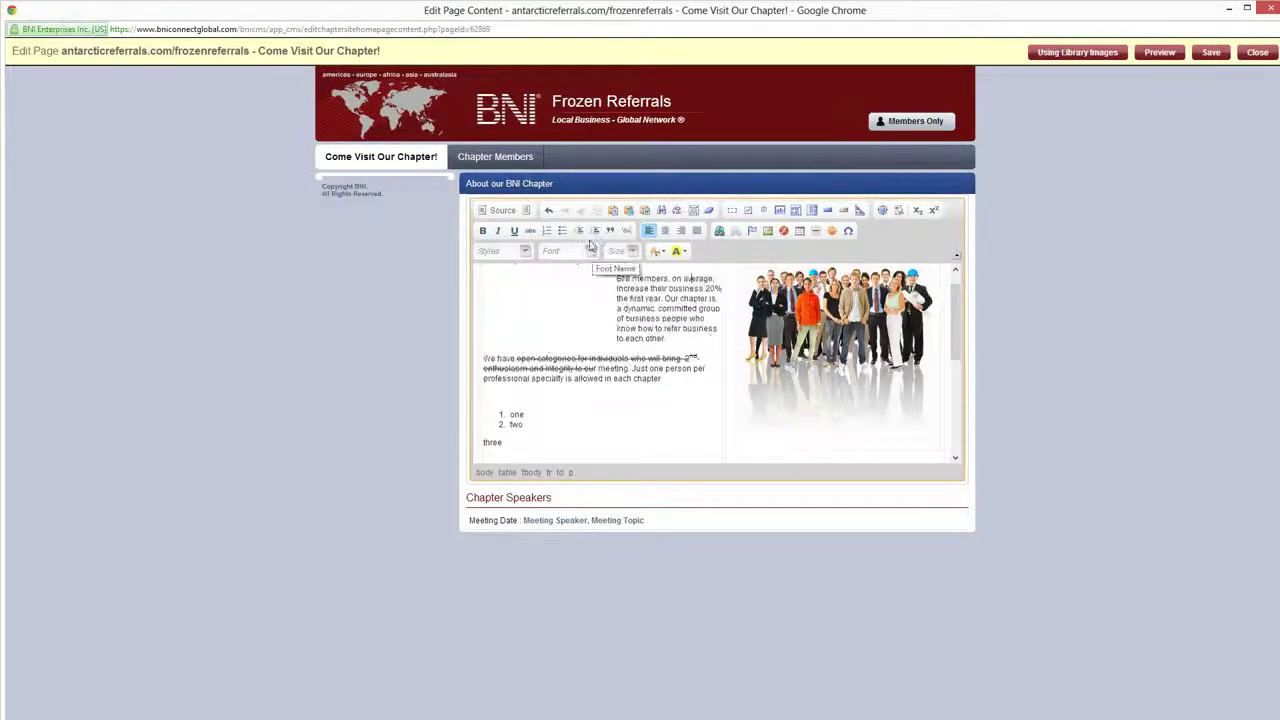
click(582, 233)
click(582, 233)
click(582, 233)
click(582, 233)
click(582, 233)
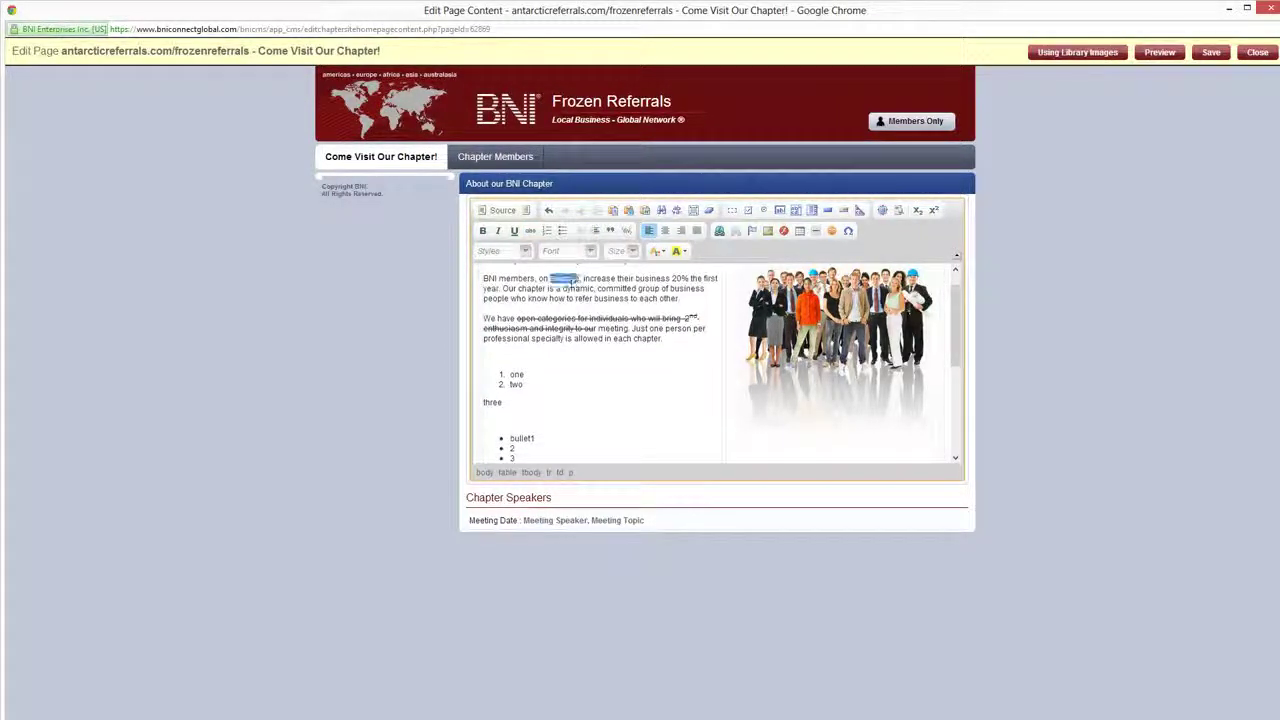
drag(681, 298, 453, 270)
click(610, 230)
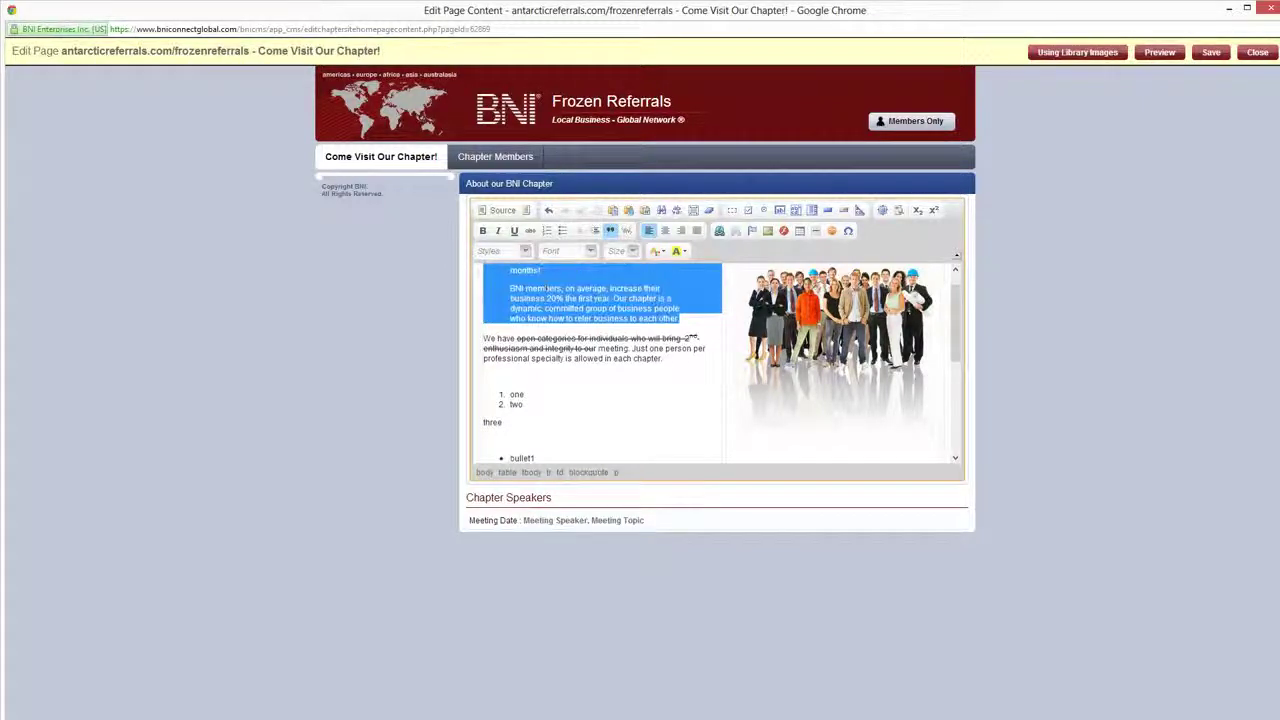
click(579, 350)
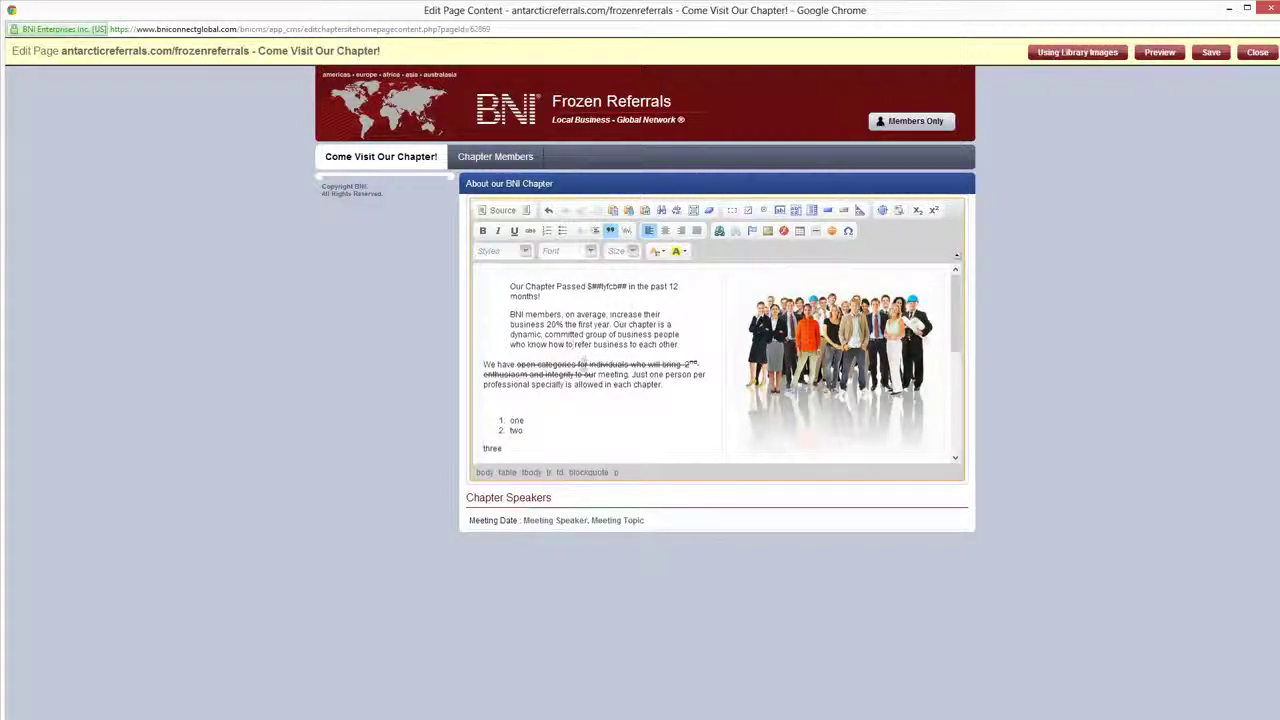
Try right and justified alignment on the struck-through paragraph, settling on left-aligned
double_click(584, 365)
click(681, 230)
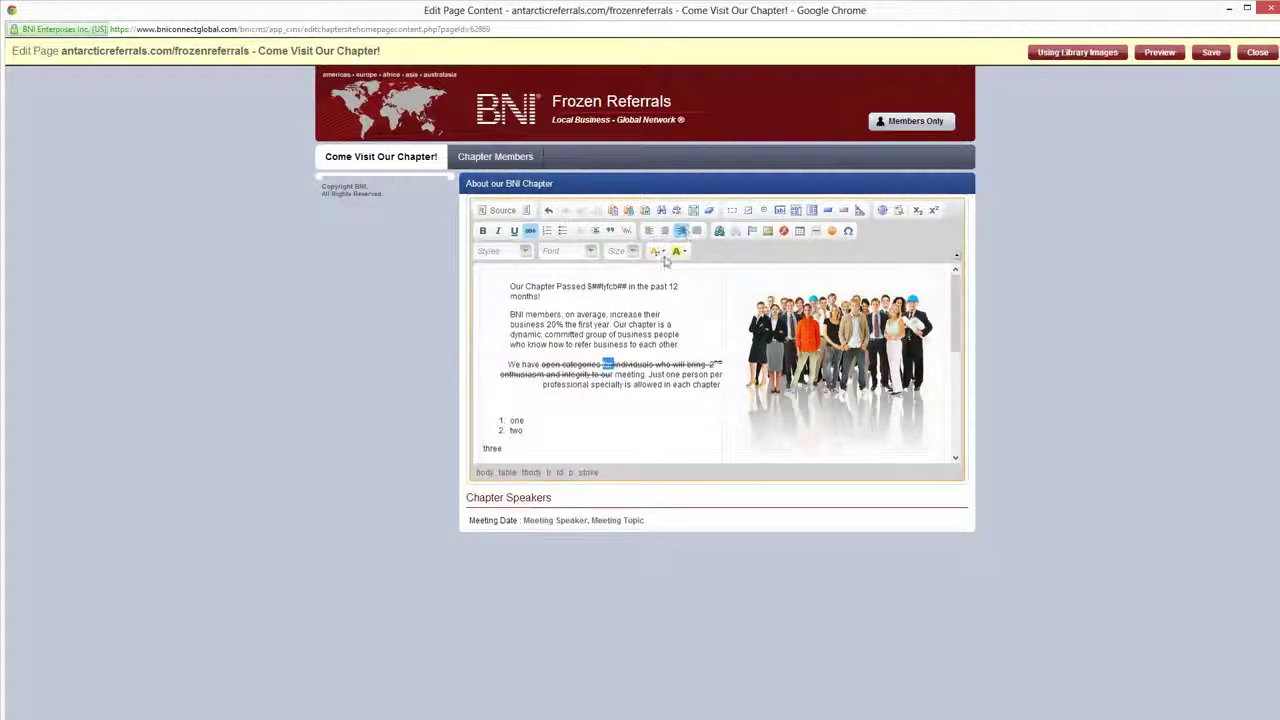
click(697, 230)
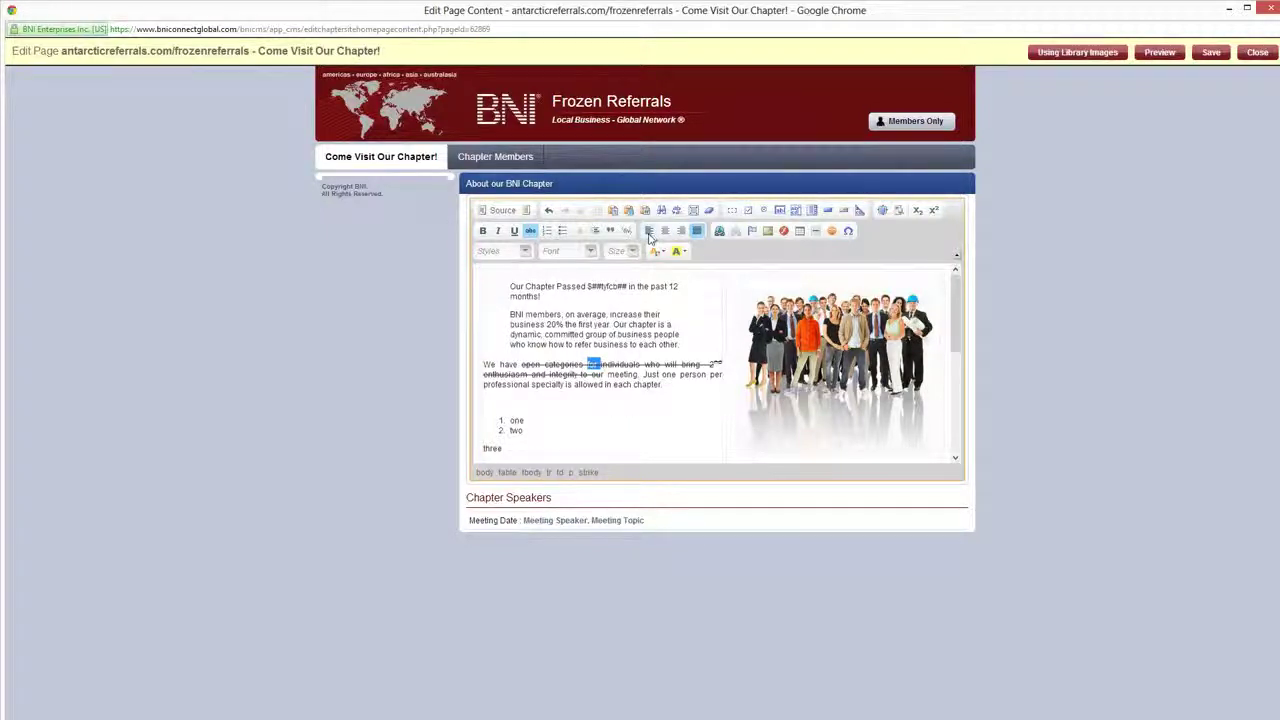
click(648, 230)
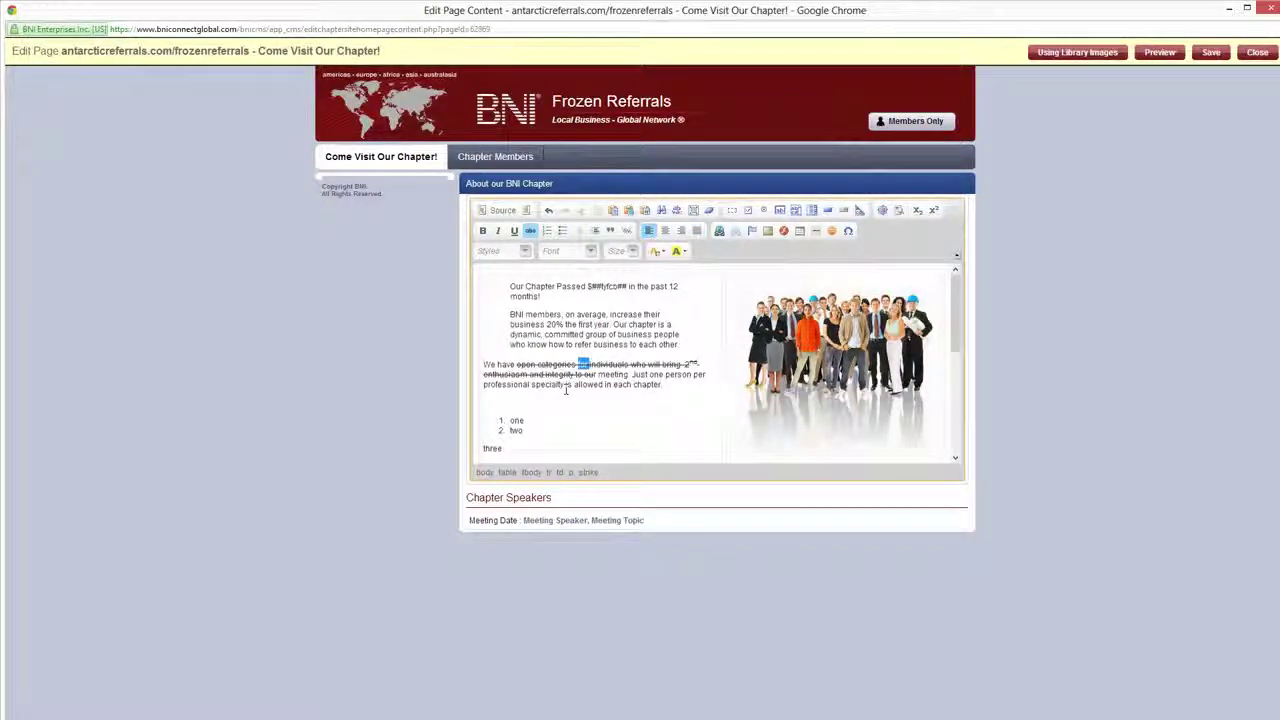
click(586, 335)
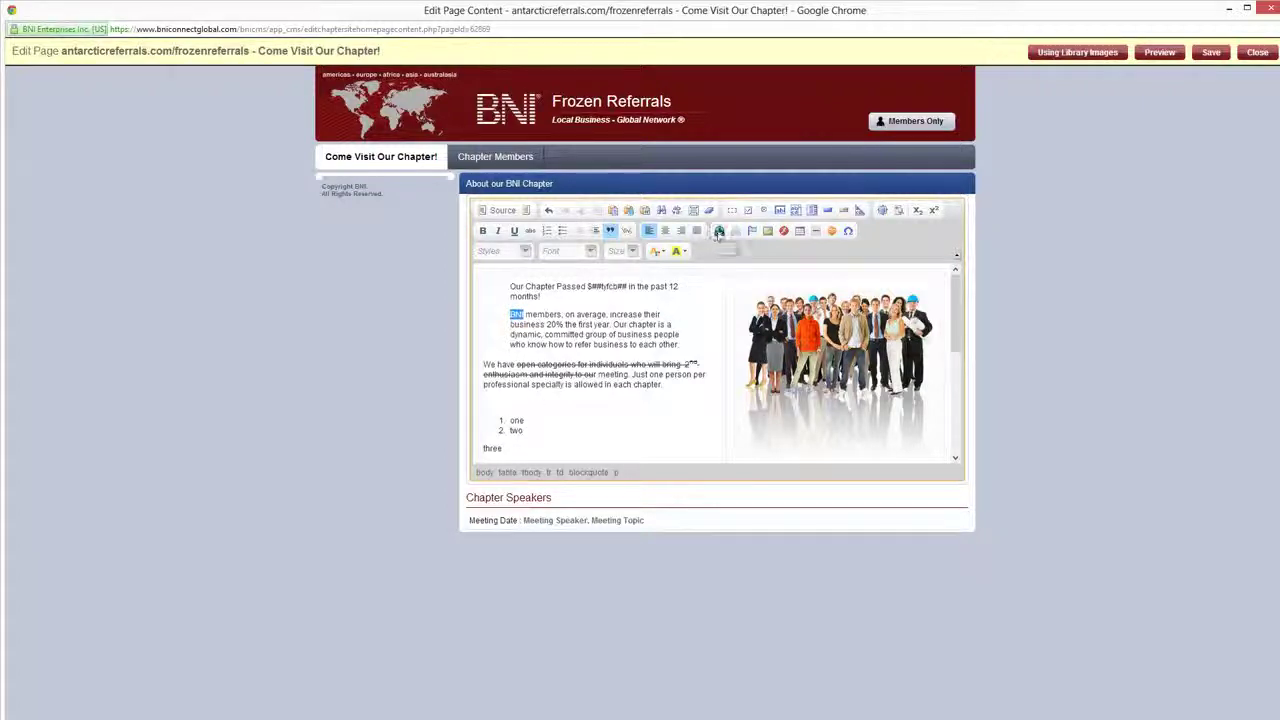
click(719, 230)
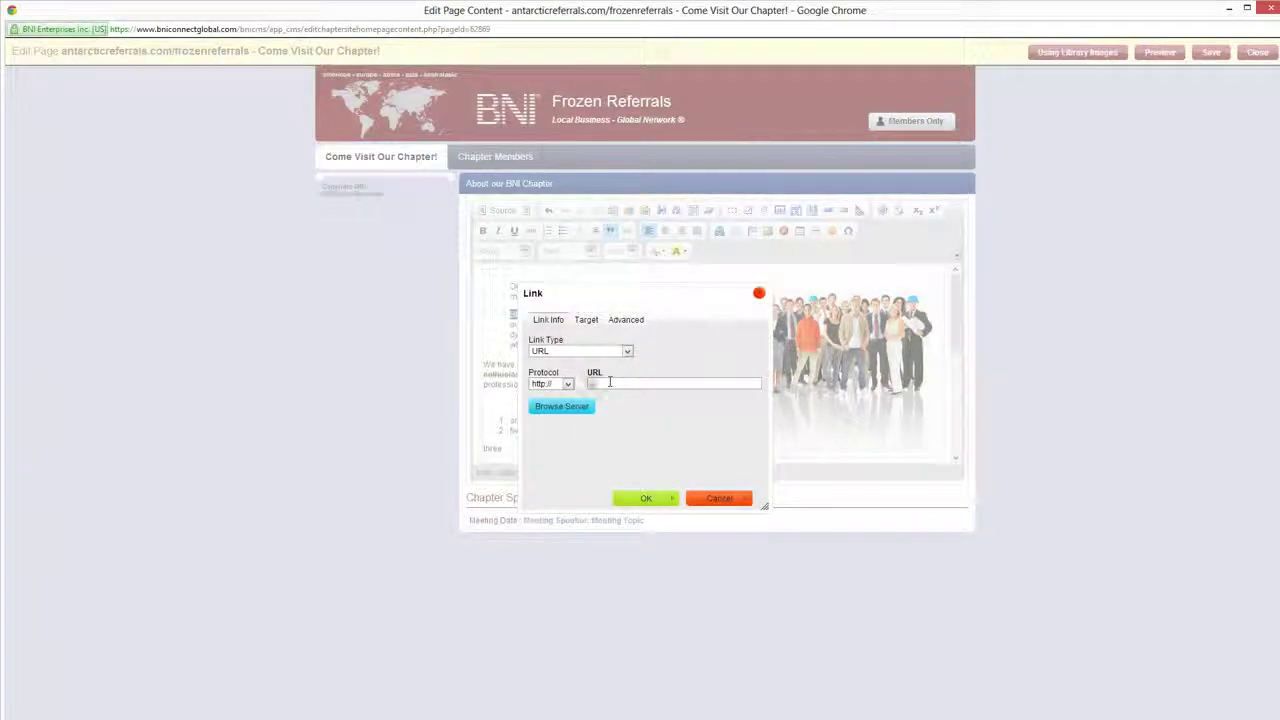
text(www.bni.com)
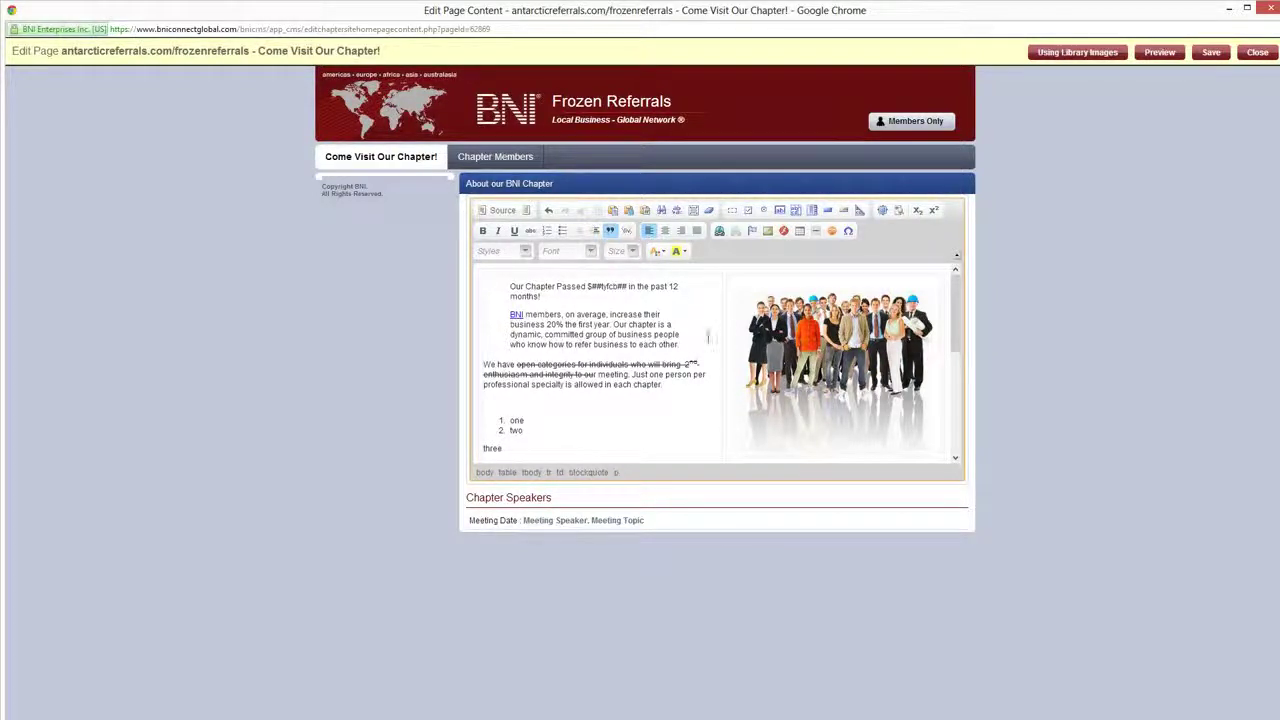
click(688, 344)
Add an 'email me' line and make it an e-mail link to the support address
key(Return)
text(a)
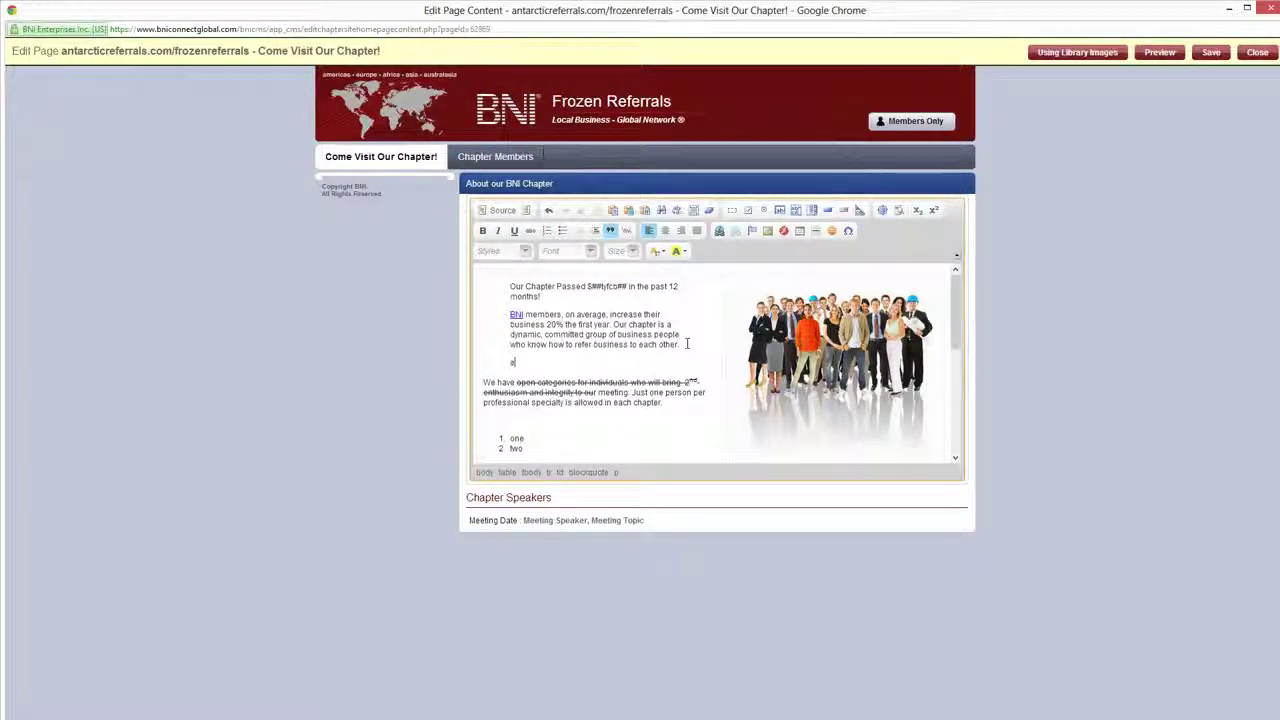
text(mail me)
drag(540, 362, 512, 364)
click(719, 230)
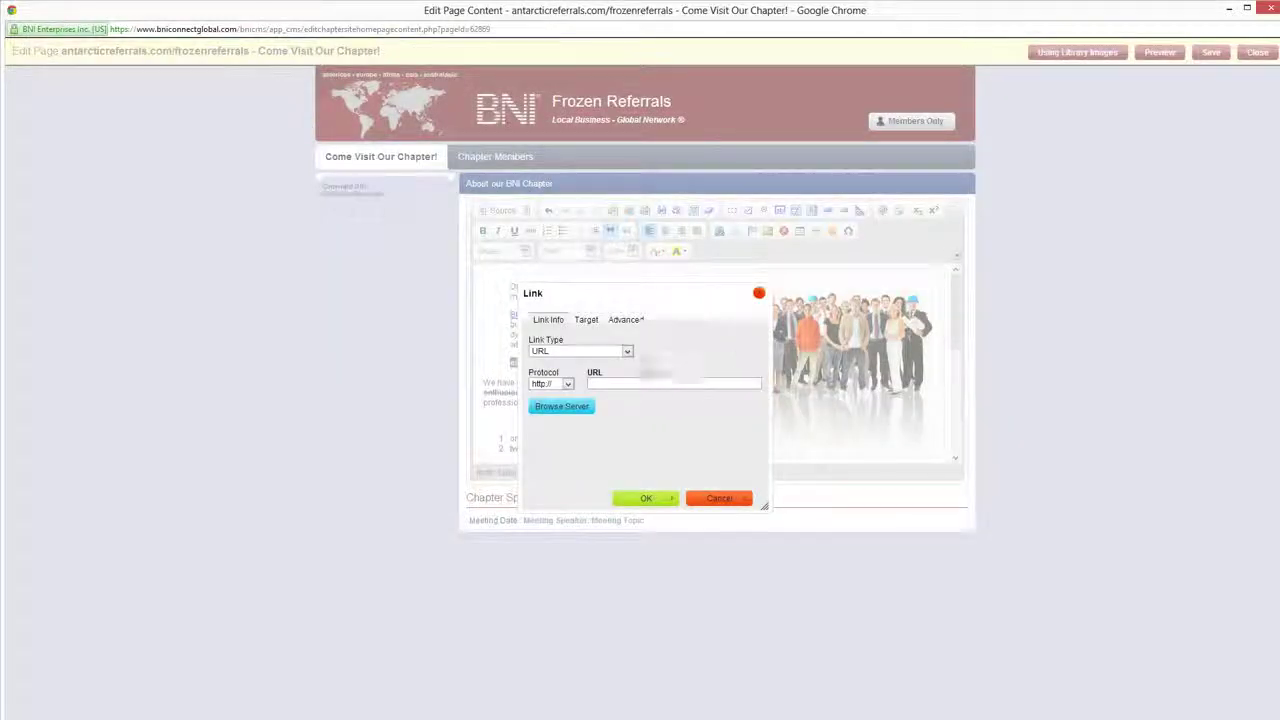
click(577, 355)
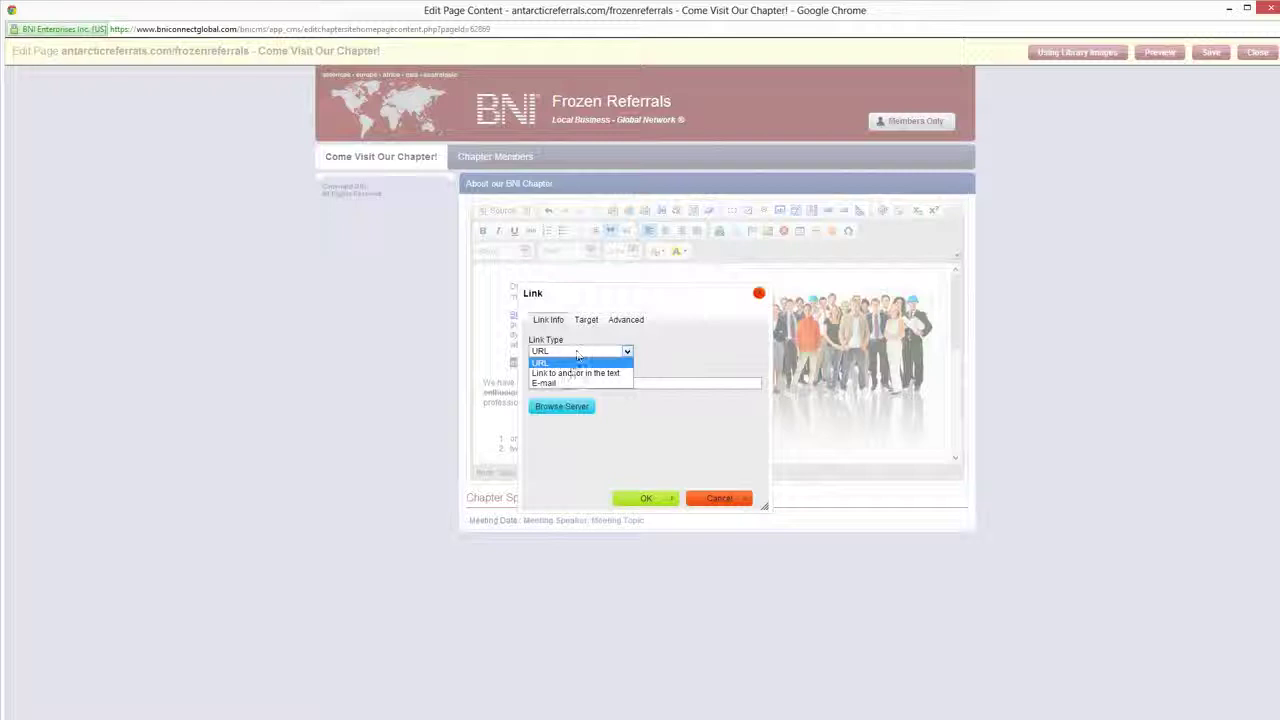
click(566, 383)
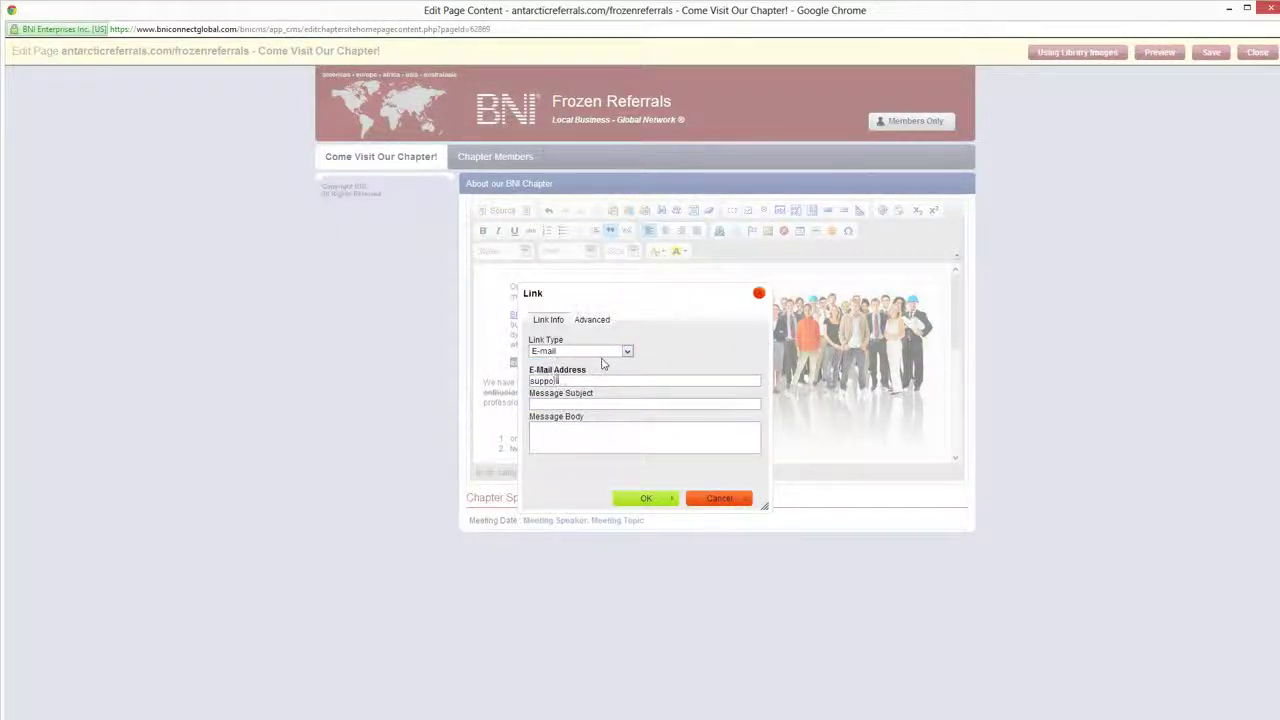
click(640, 500)
click(574, 365)
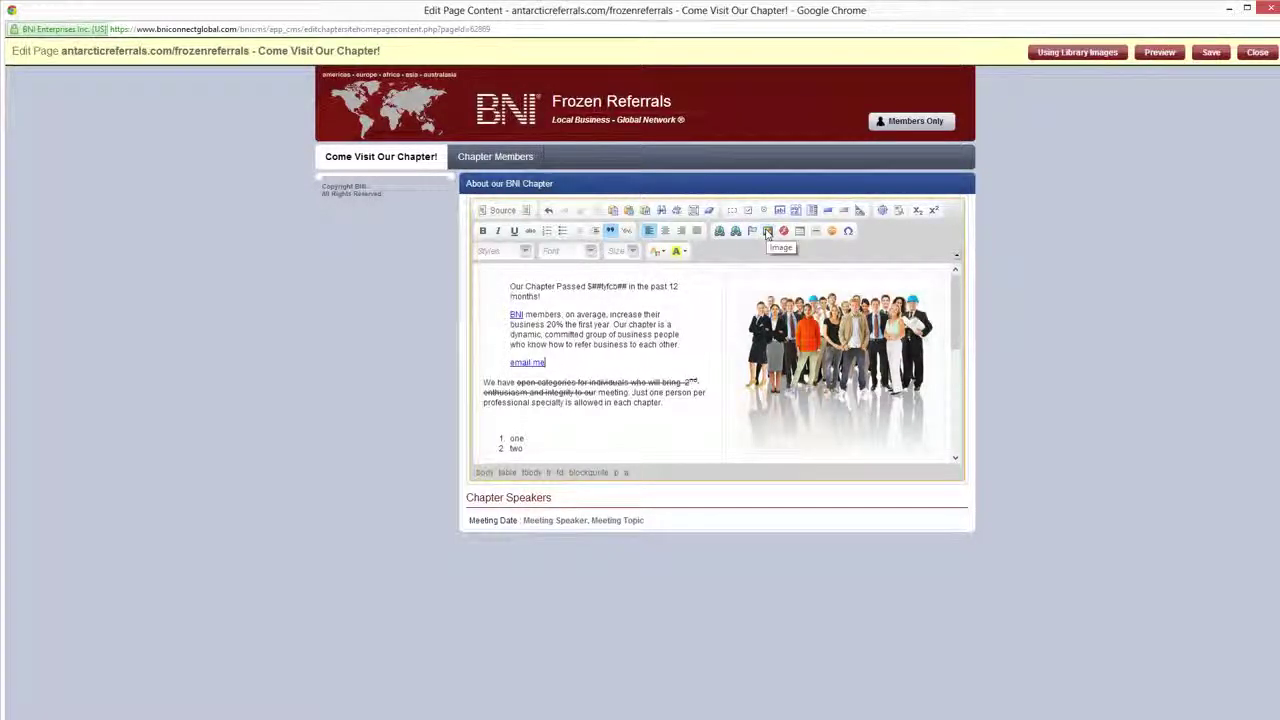
Insert the BNILOGO image from the server at width 50 (50 × 24) above the numbered list
click(591, 419)
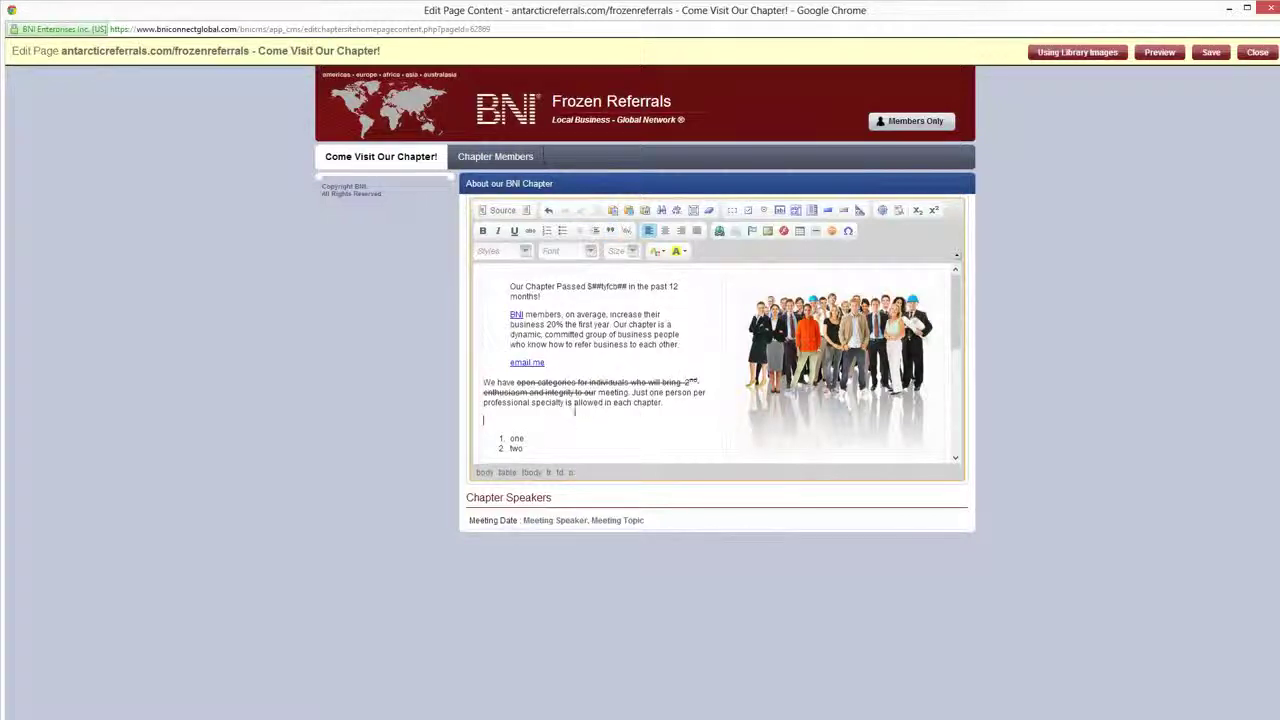
click(767, 232)
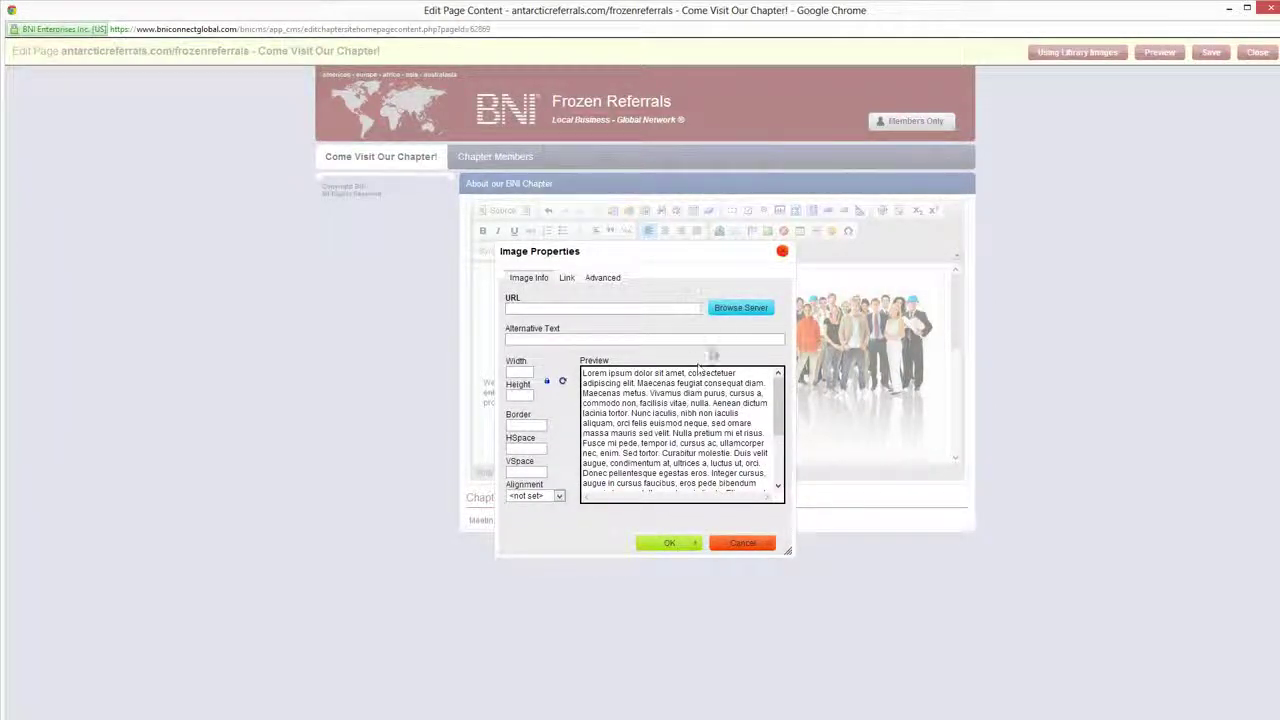
click(725, 316)
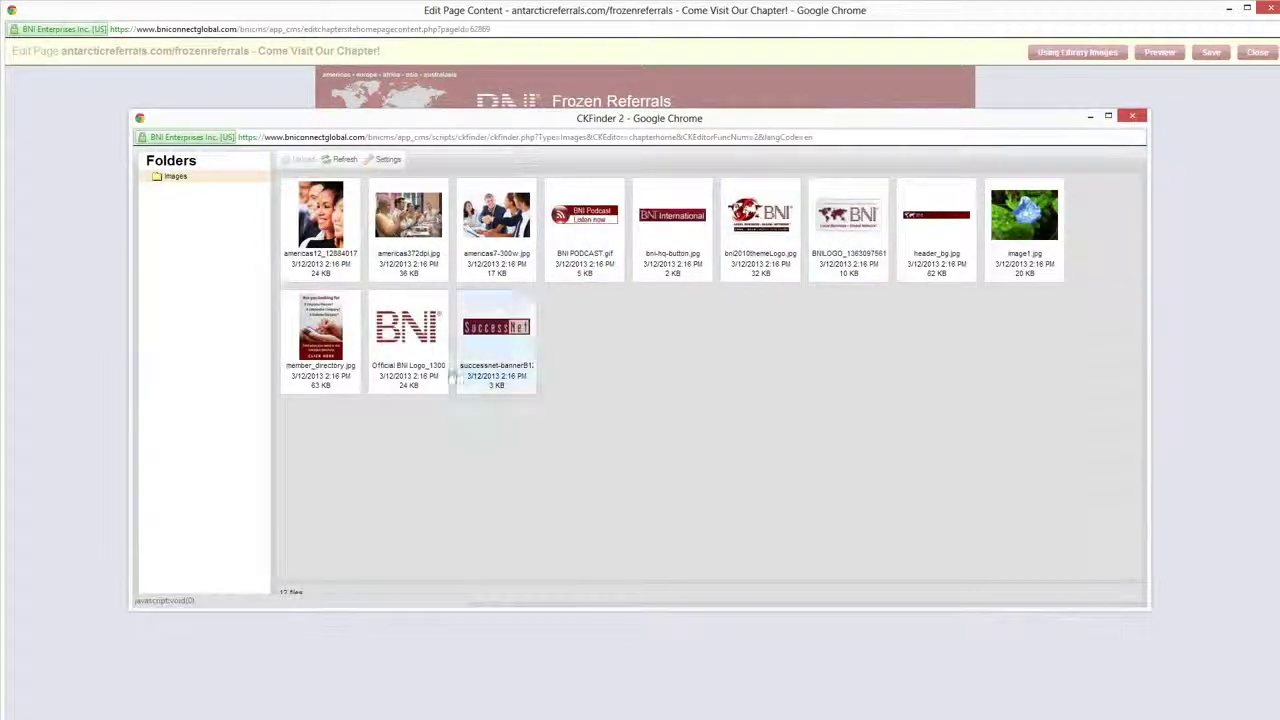
click(860, 231)
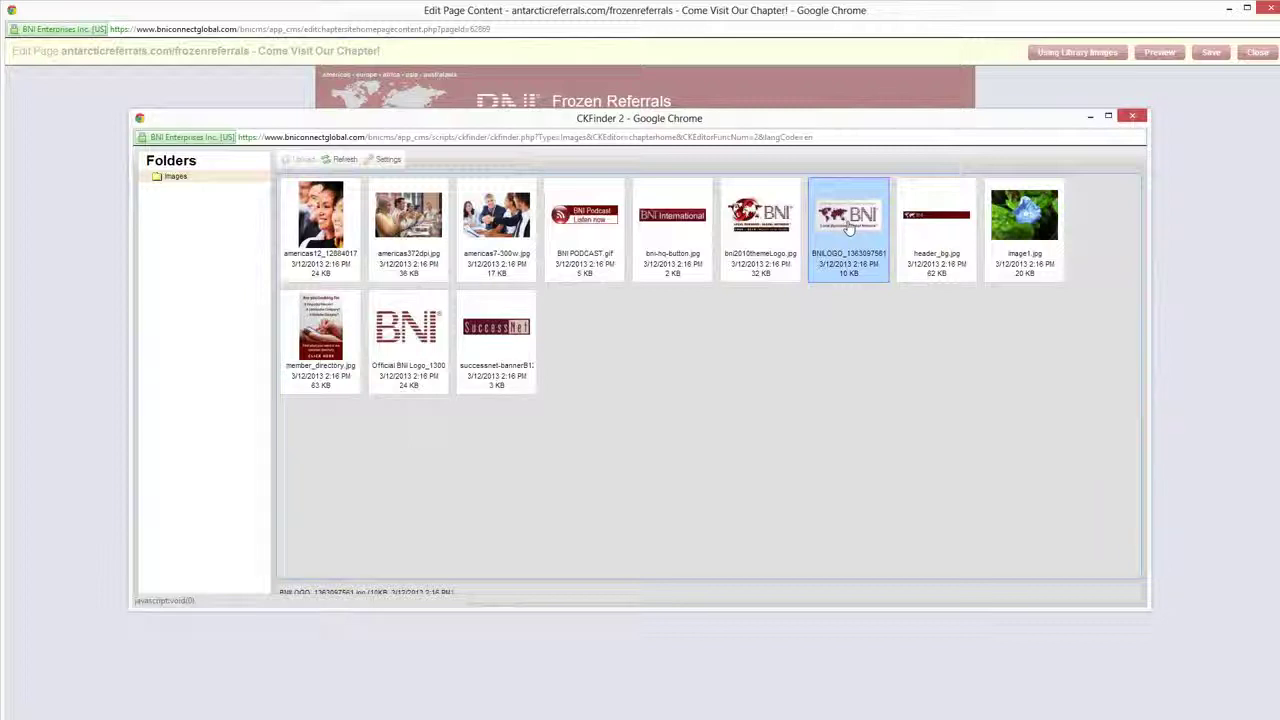
click(924, 230)
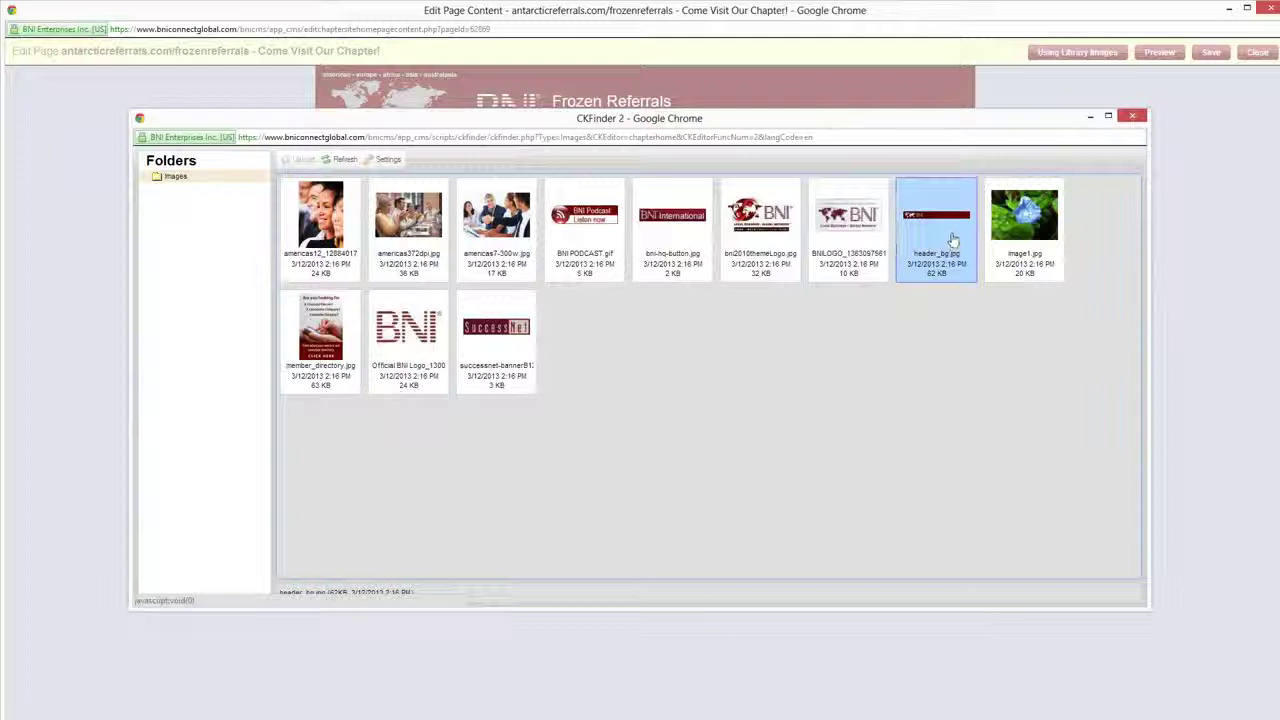
double_click(852, 224)
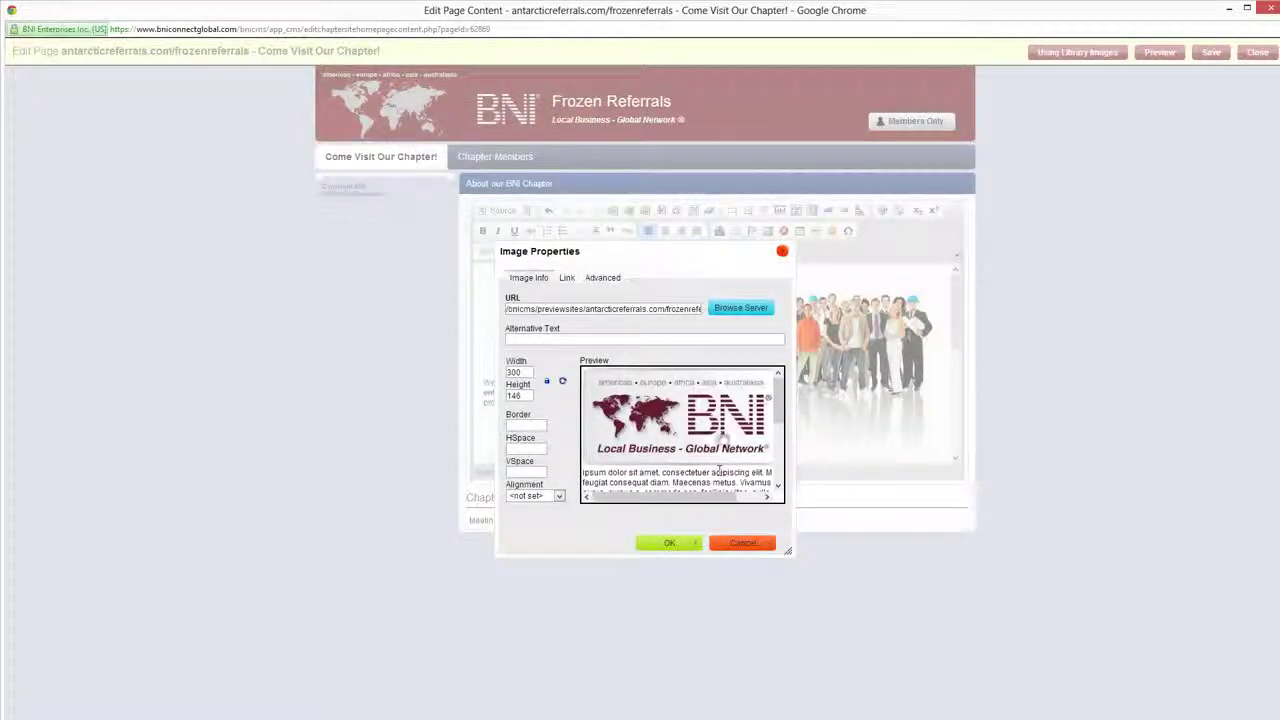
double_click(520, 372)
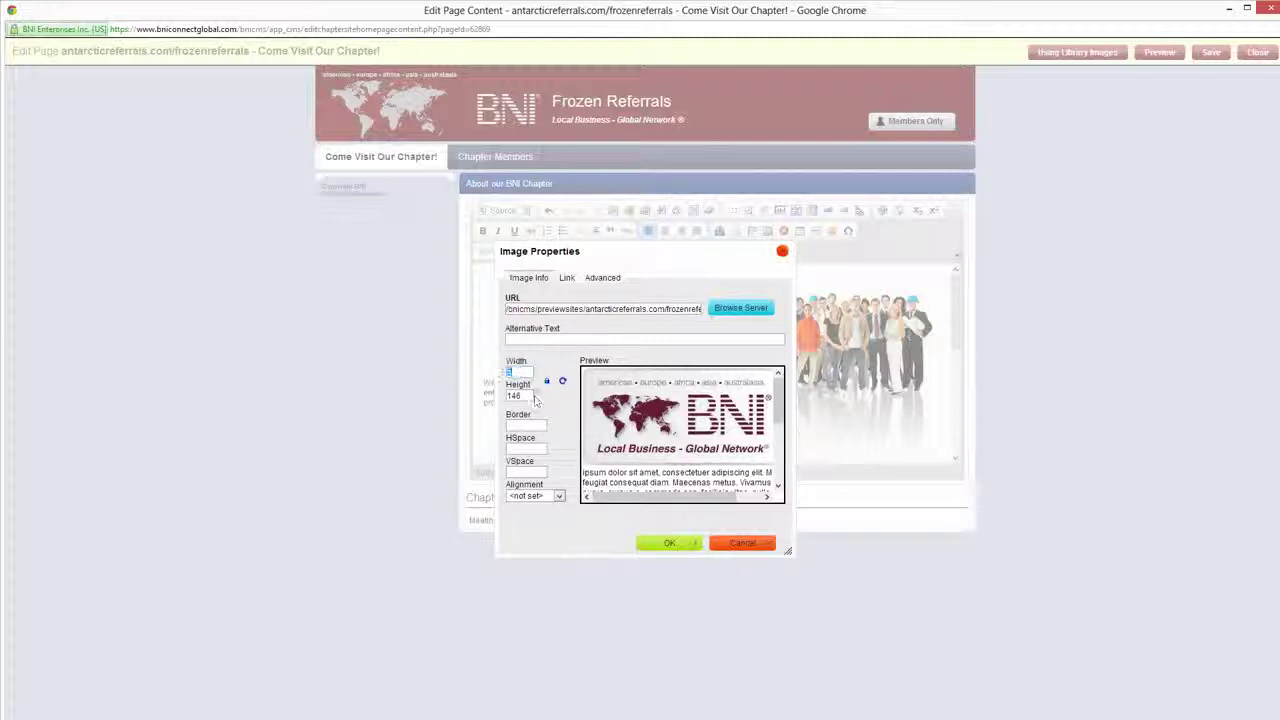
text(50)
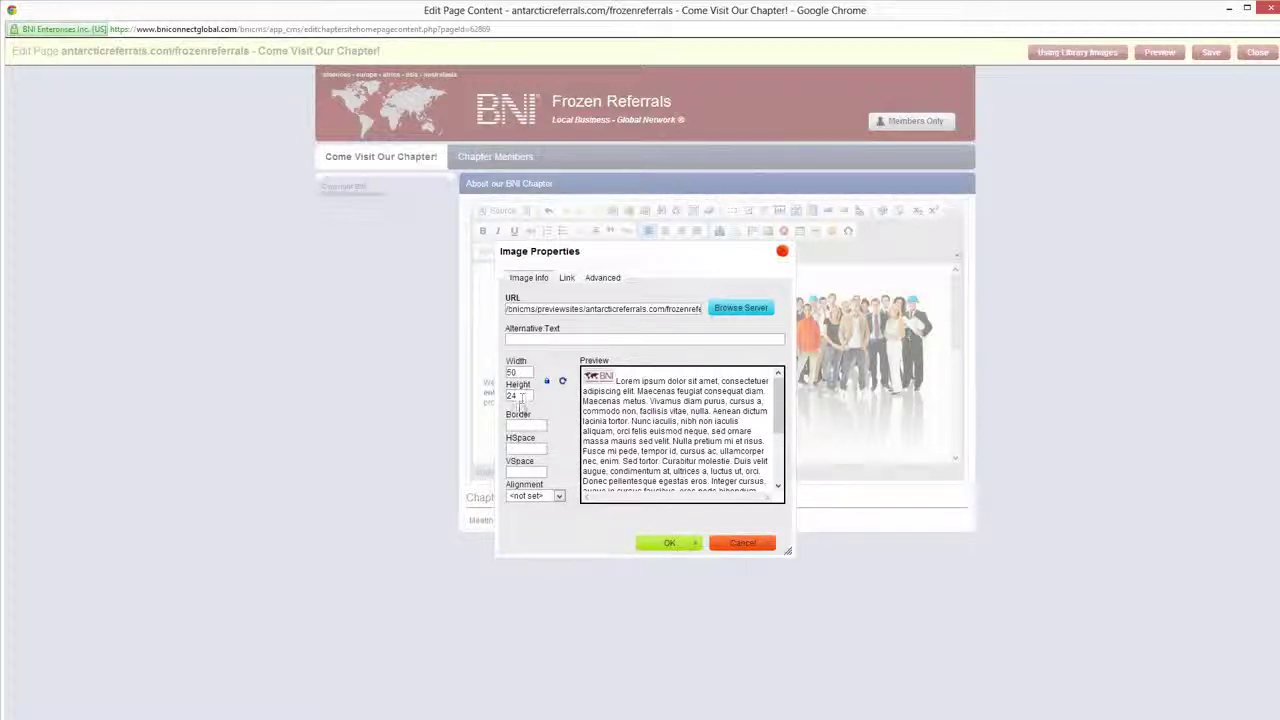
click(667, 543)
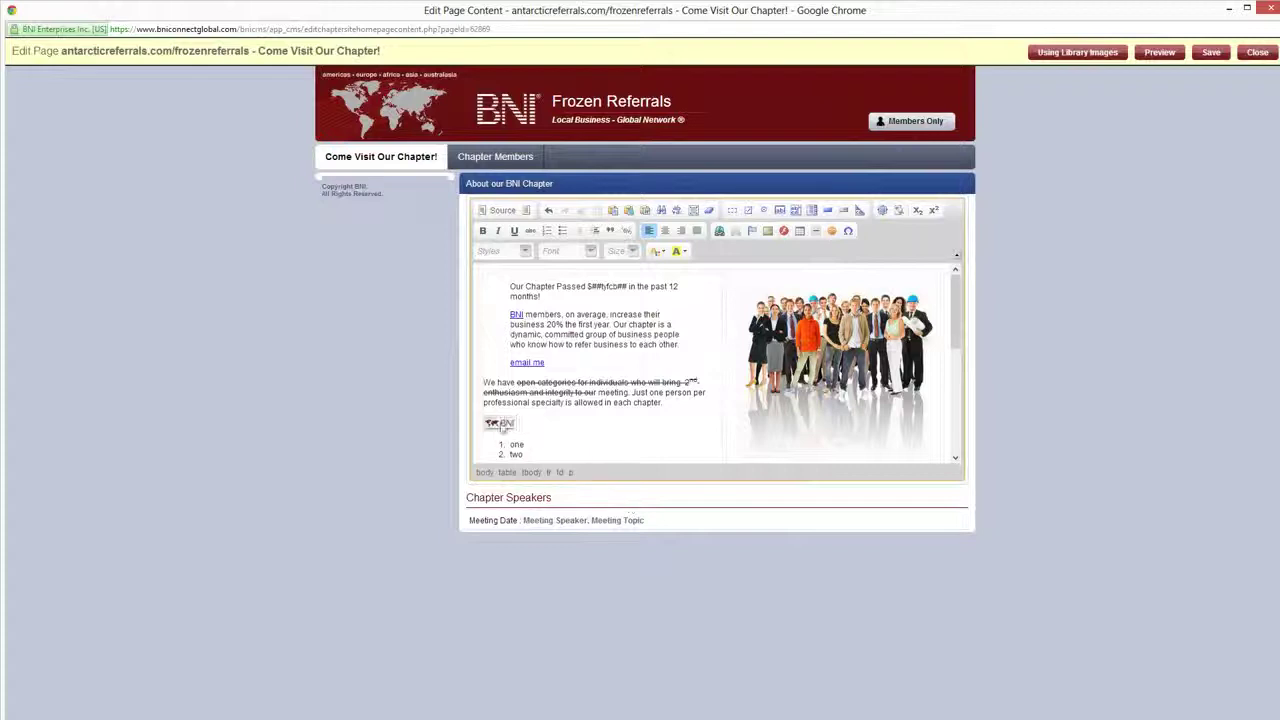
click(503, 427)
click(578, 424)
scroll(573, 426, down, 2)
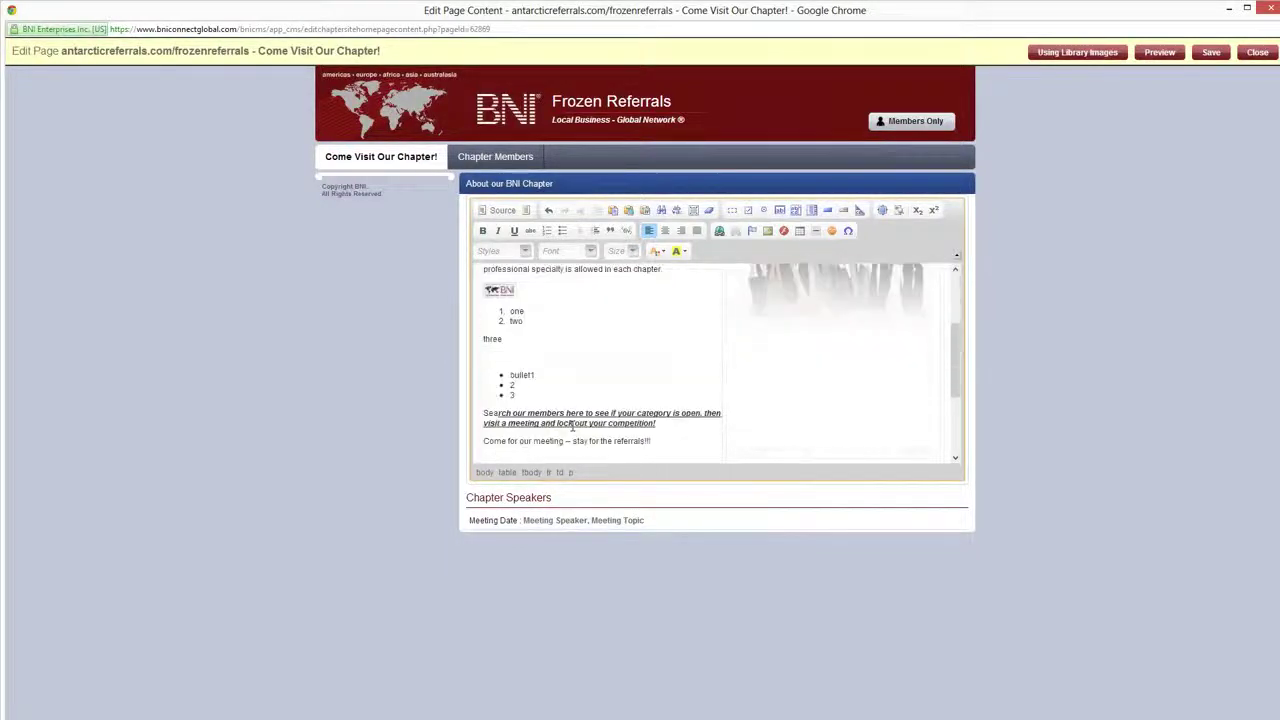
click(494, 292)
click(719, 230)
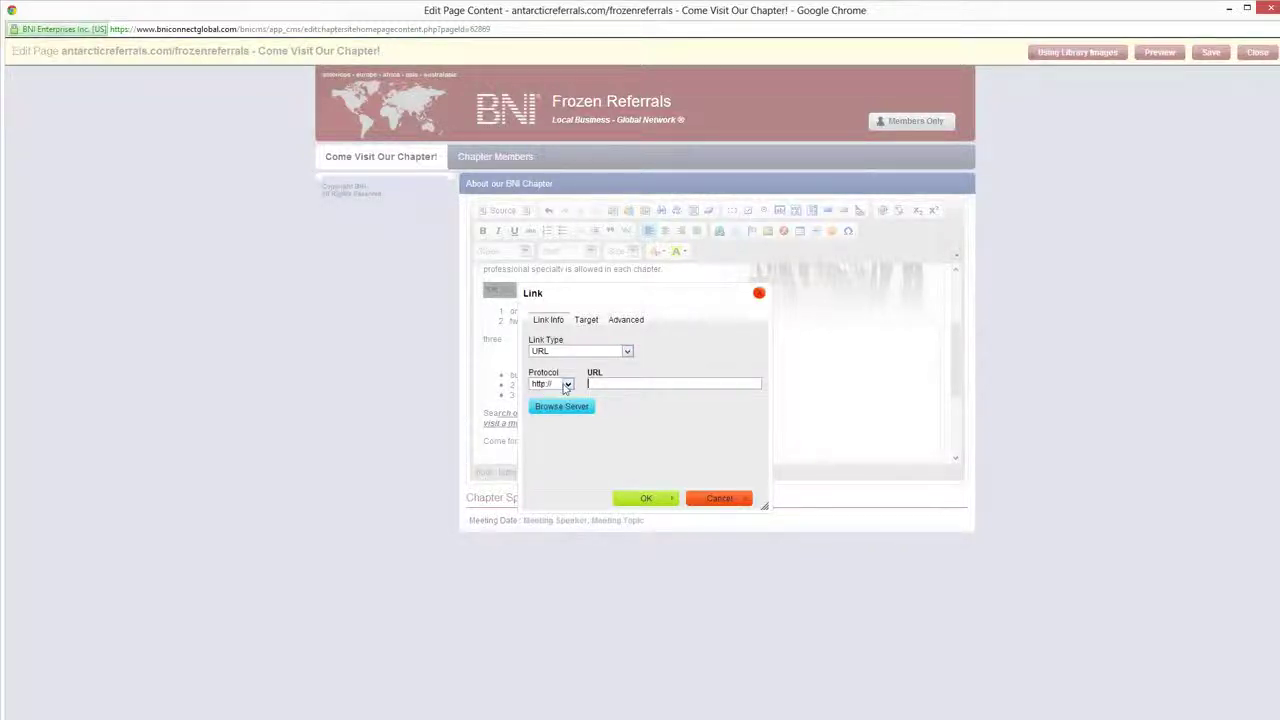
text(www.bni.com)
key(Return)
click(568, 366)
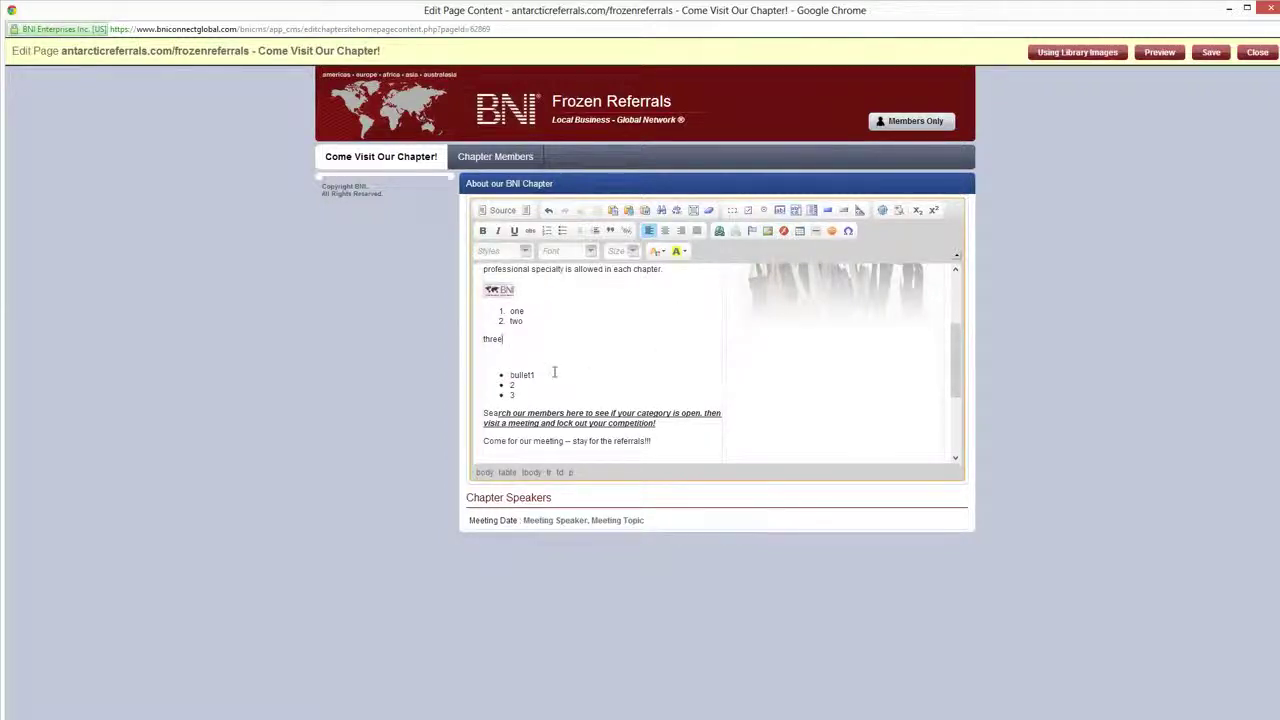
Insert a default 3-row, 2-column table below 'three' and fill all six cells with placeholder text
click(802, 232)
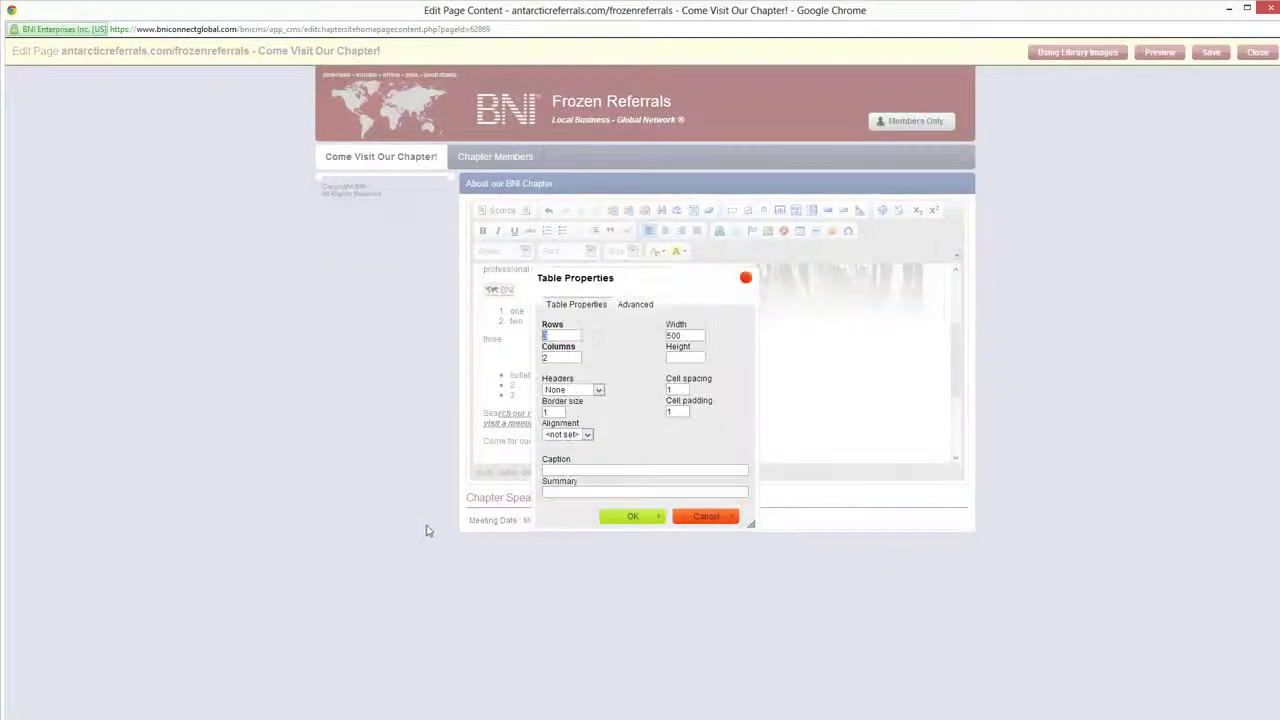
click(605, 517)
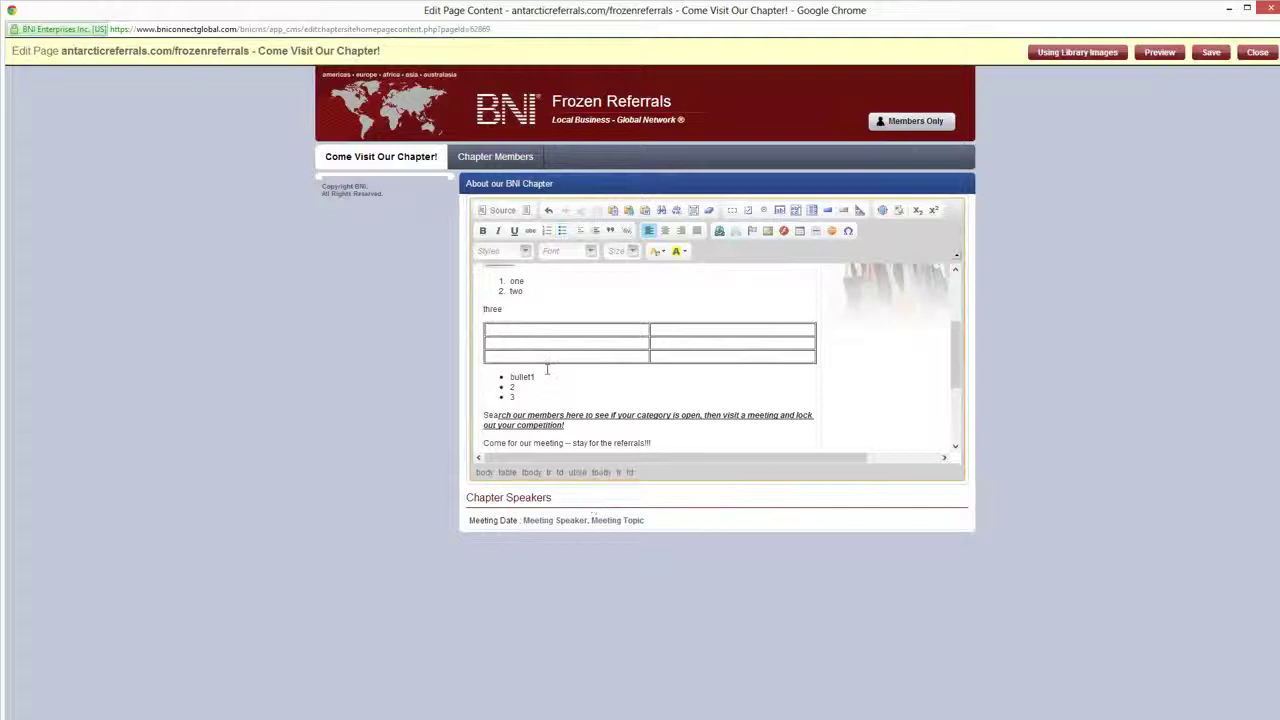
text(;kdsal;fjslkda;)
key(Tab)
text(jkl;jfkla;sdjfk;sad)
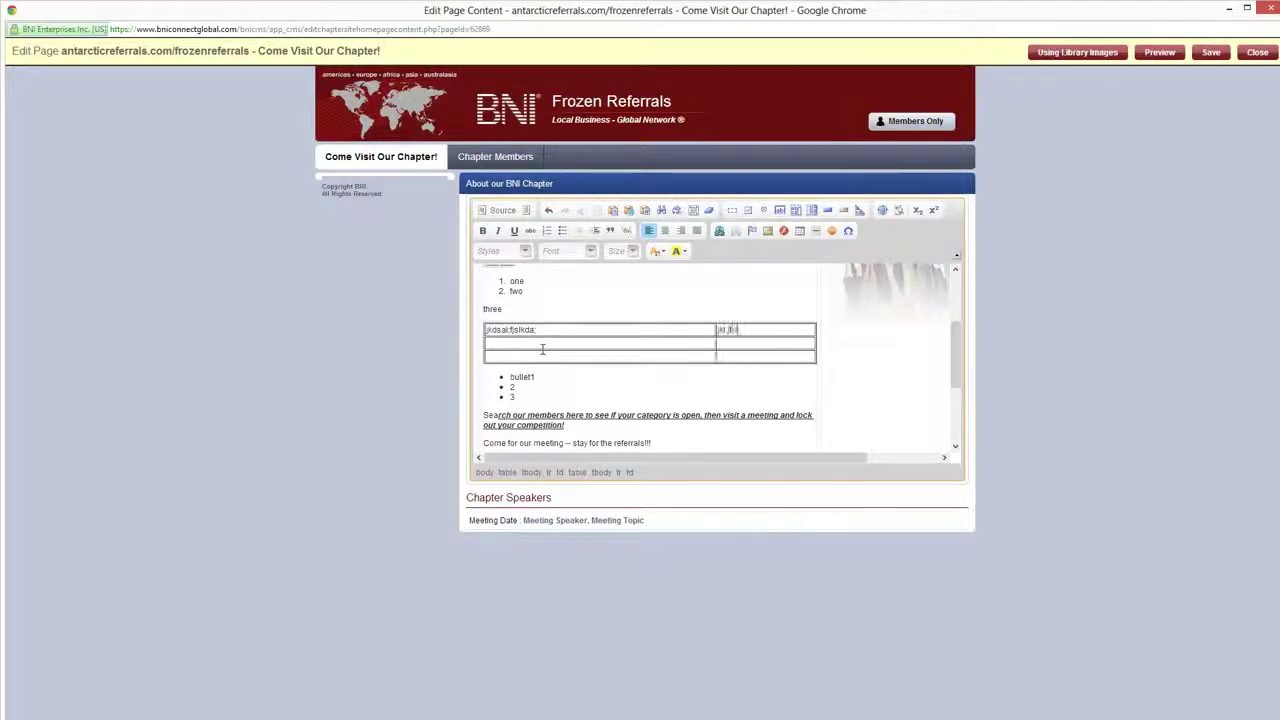
key(Tab)
text(jlkfl;asdjkfl)
key(Tab)
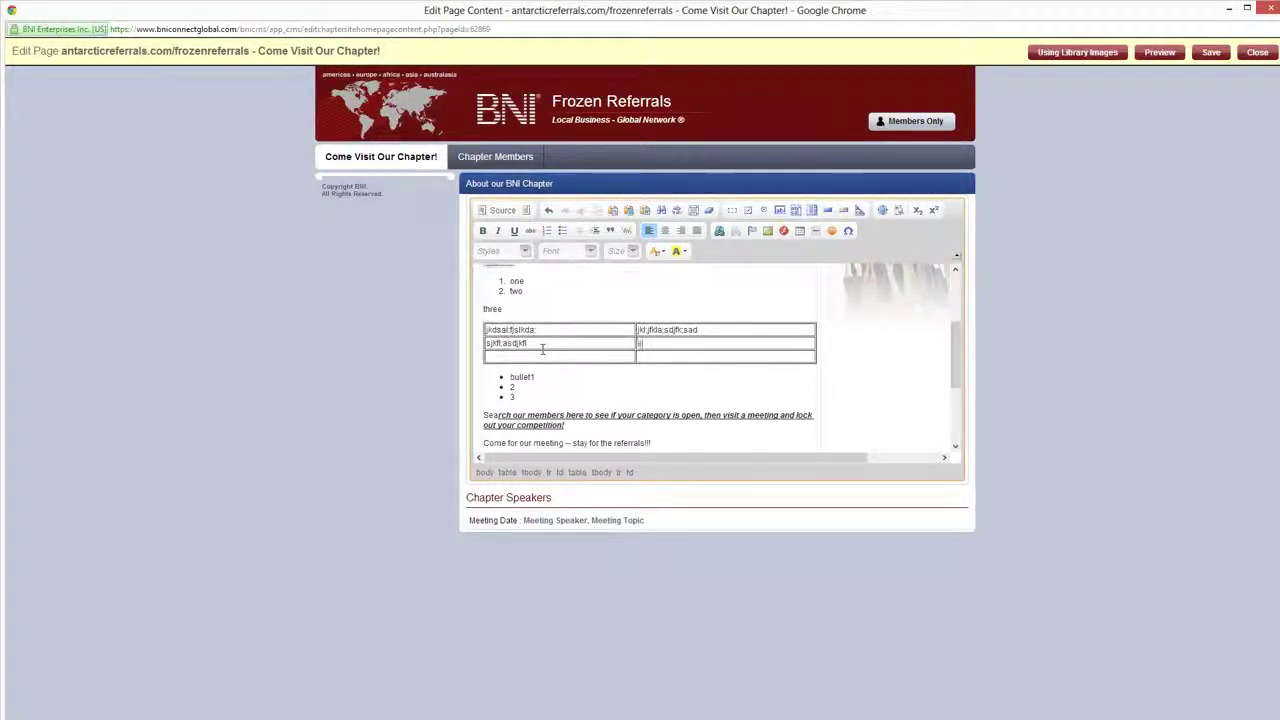
text(sajkld;fjakl)
key(Tab)
text(sjkfkld;sa)
key(Tab)
text(fjkl;)
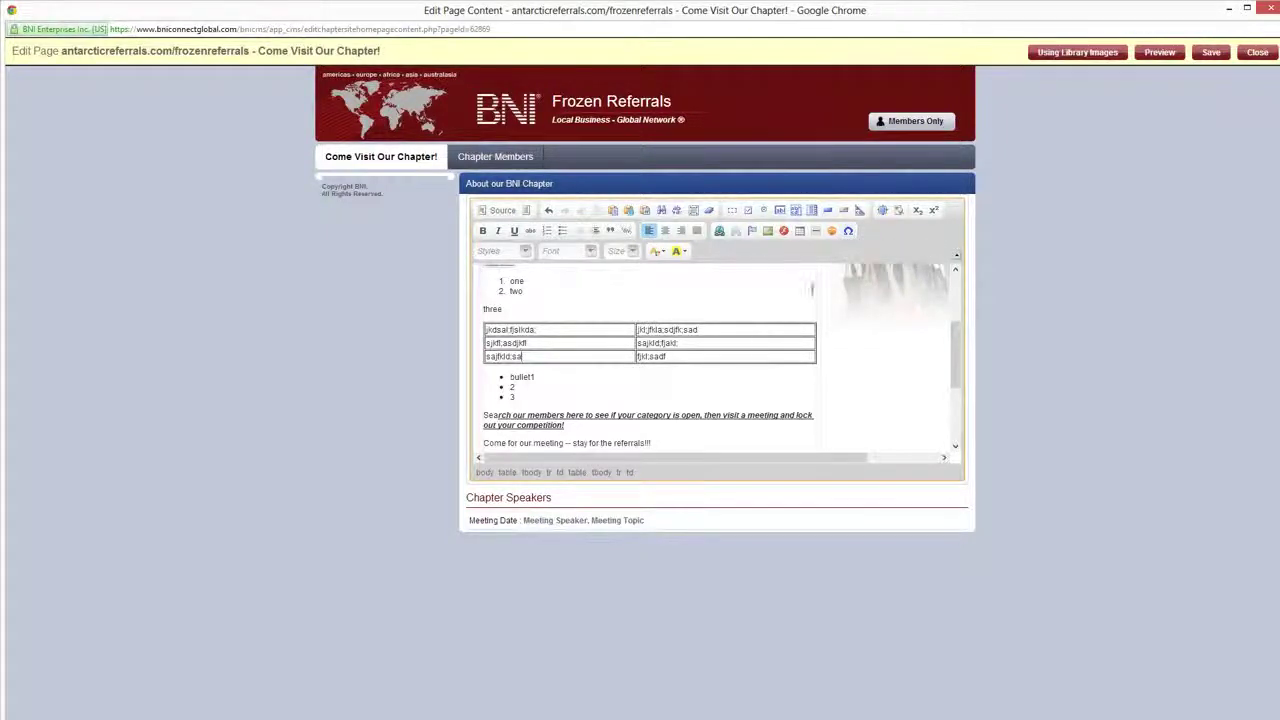
Add the ® special character at the end of the bottom-left table cell
click(848, 230)
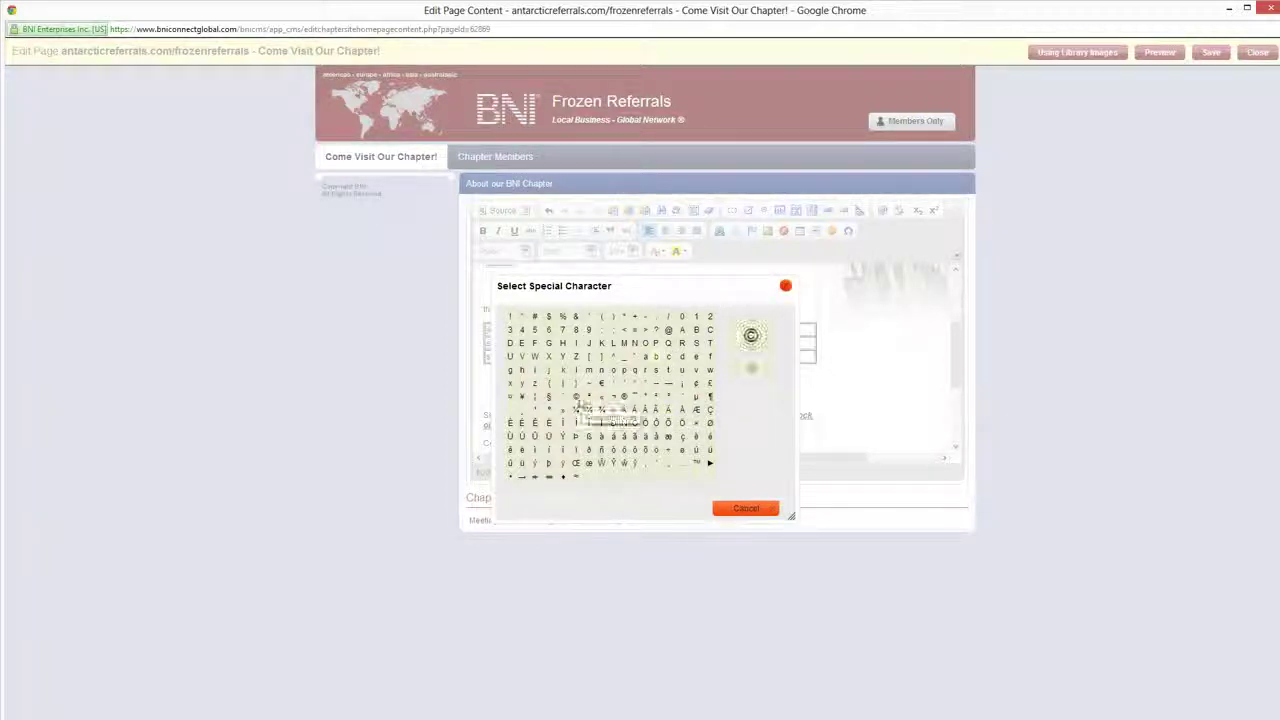
click(624, 396)
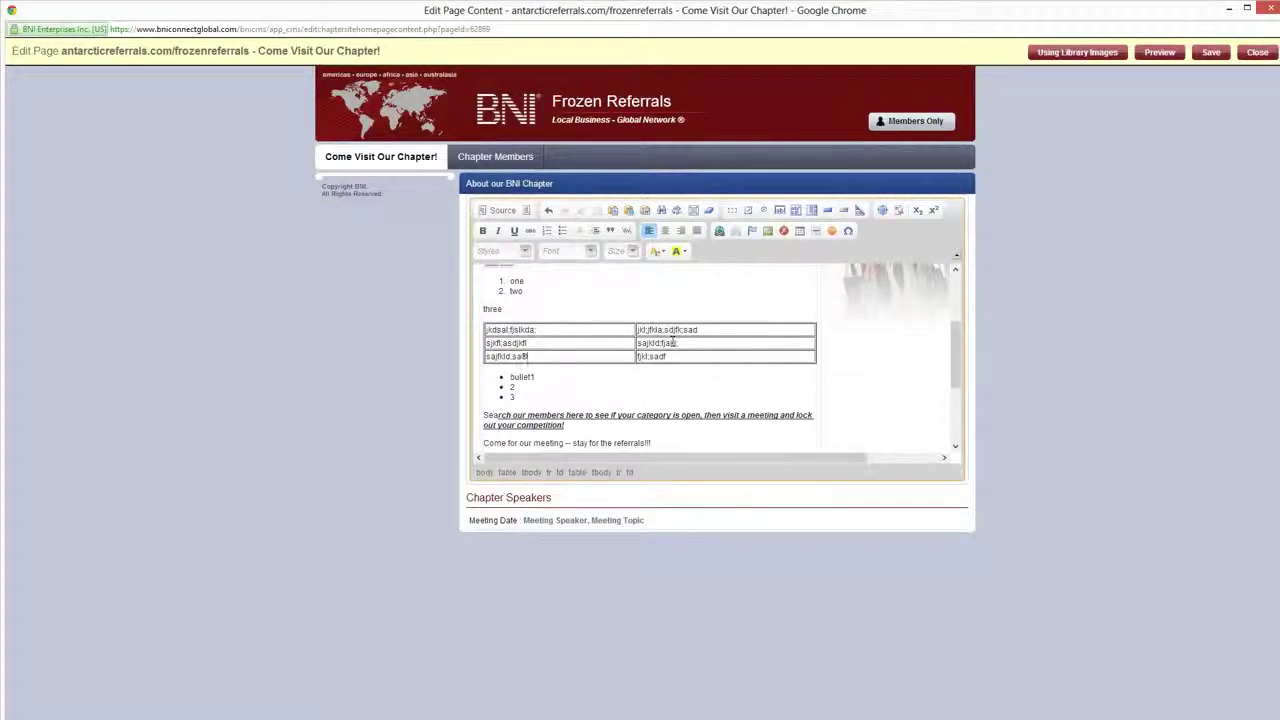
drag(549, 425, 527, 415)
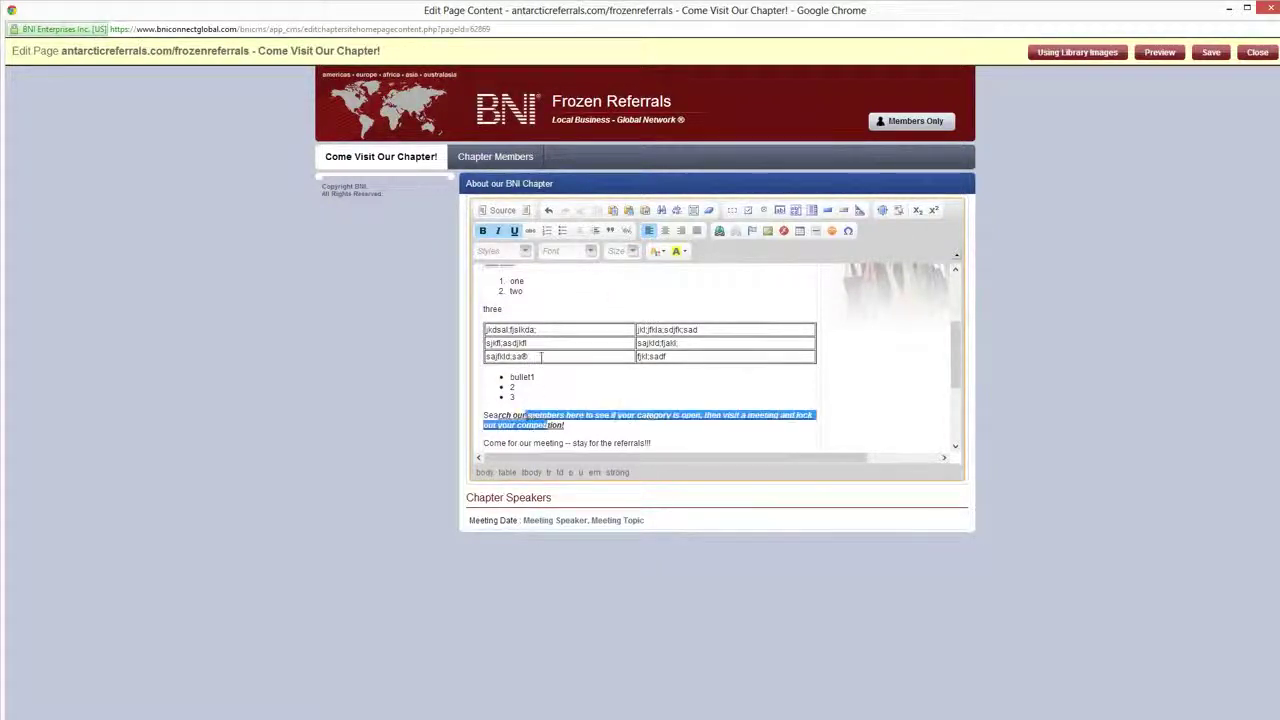
Underline the members sentence and set its text through 'stay for the' to Arial 48
click(527, 256)
click(495, 334)
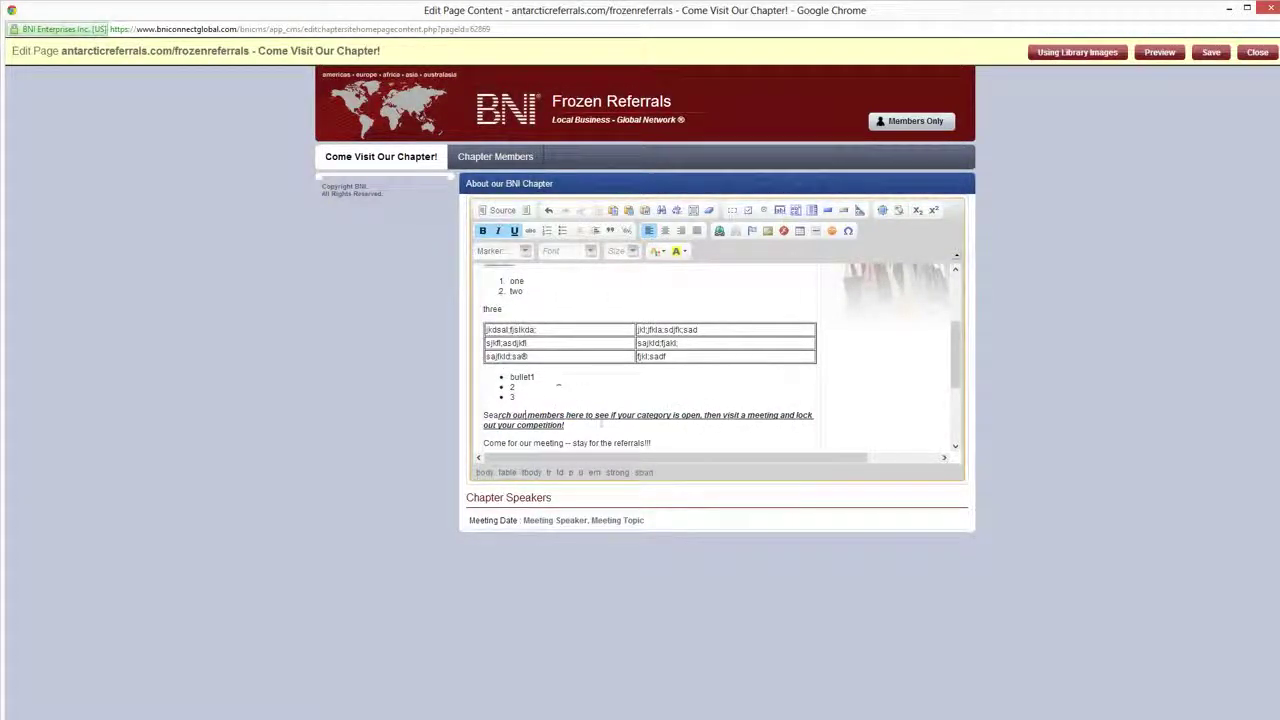
drag(610, 441, 570, 414)
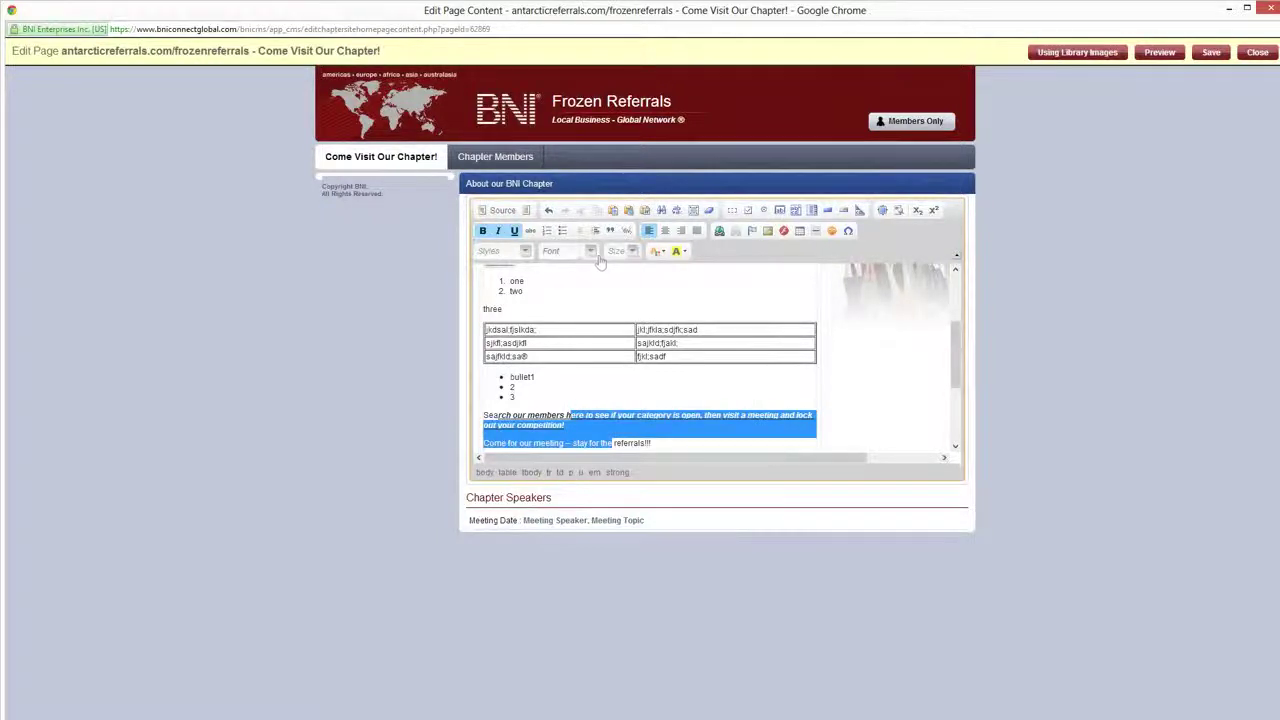
click(592, 252)
scroll(598, 334, up, 1)
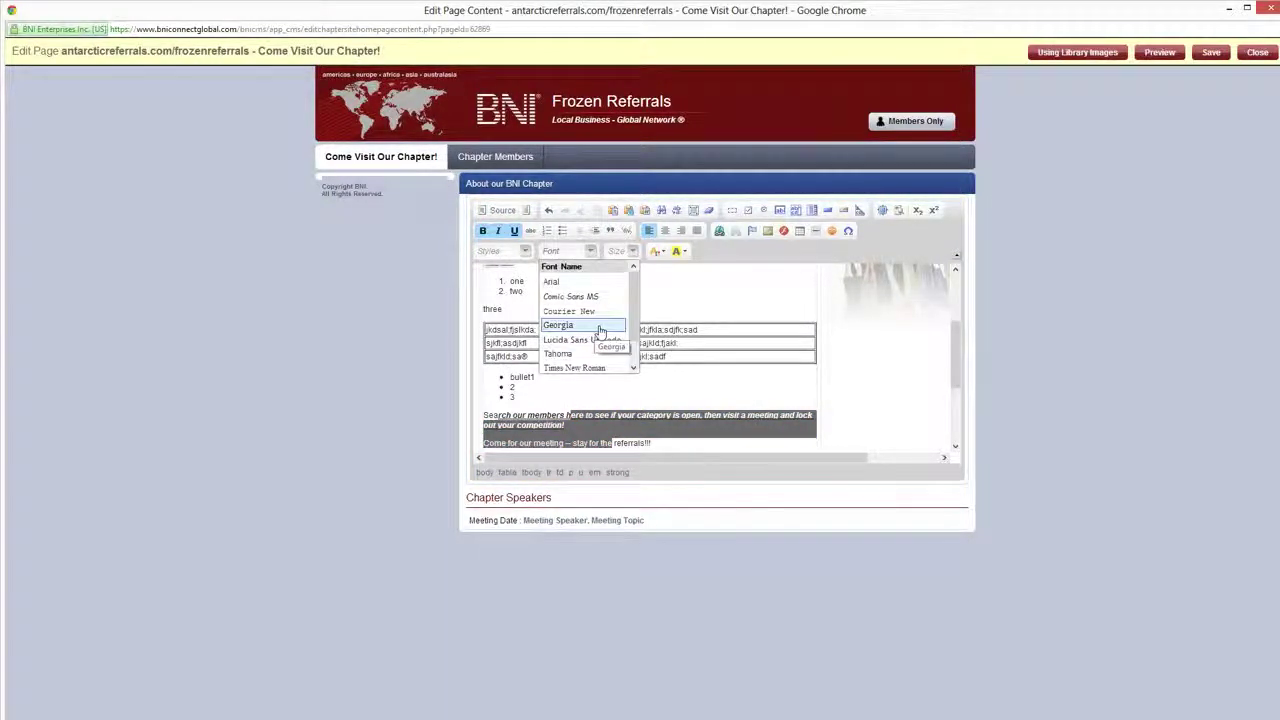
drag(634, 313, 634, 318)
click(558, 277)
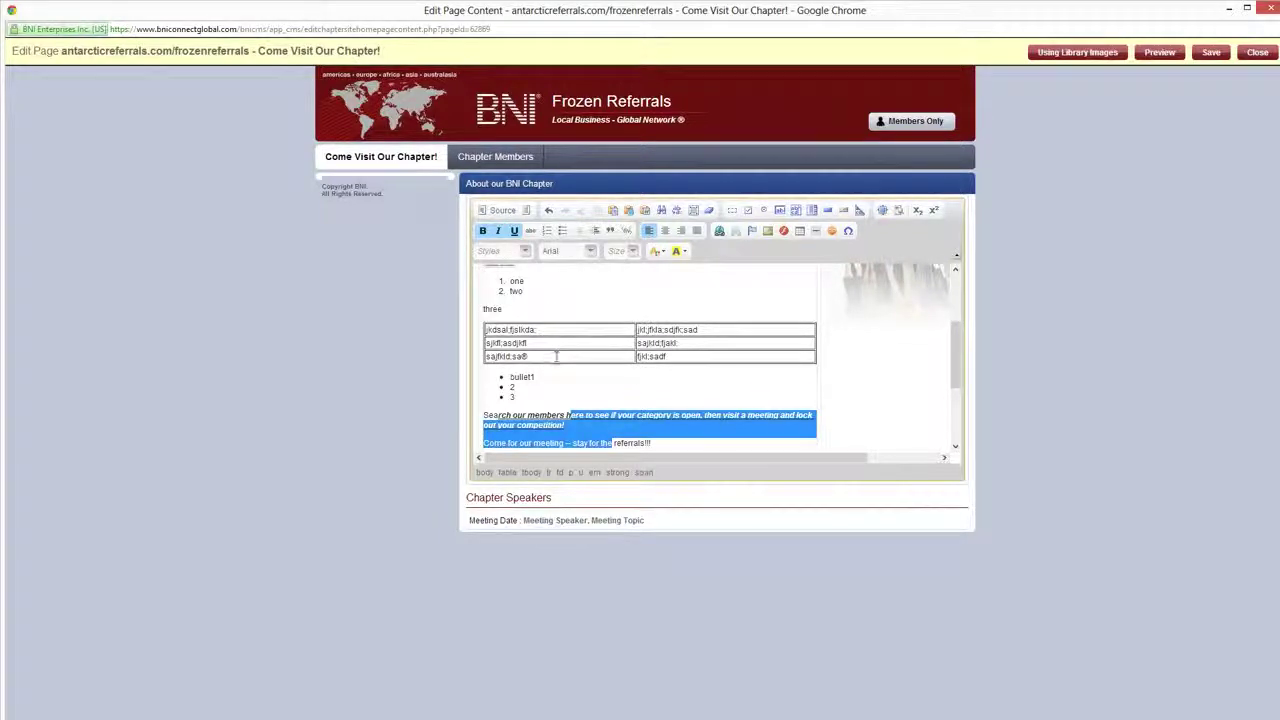
click(630, 251)
scroll(624, 336, down, 3)
scroll(624, 340, down, 5)
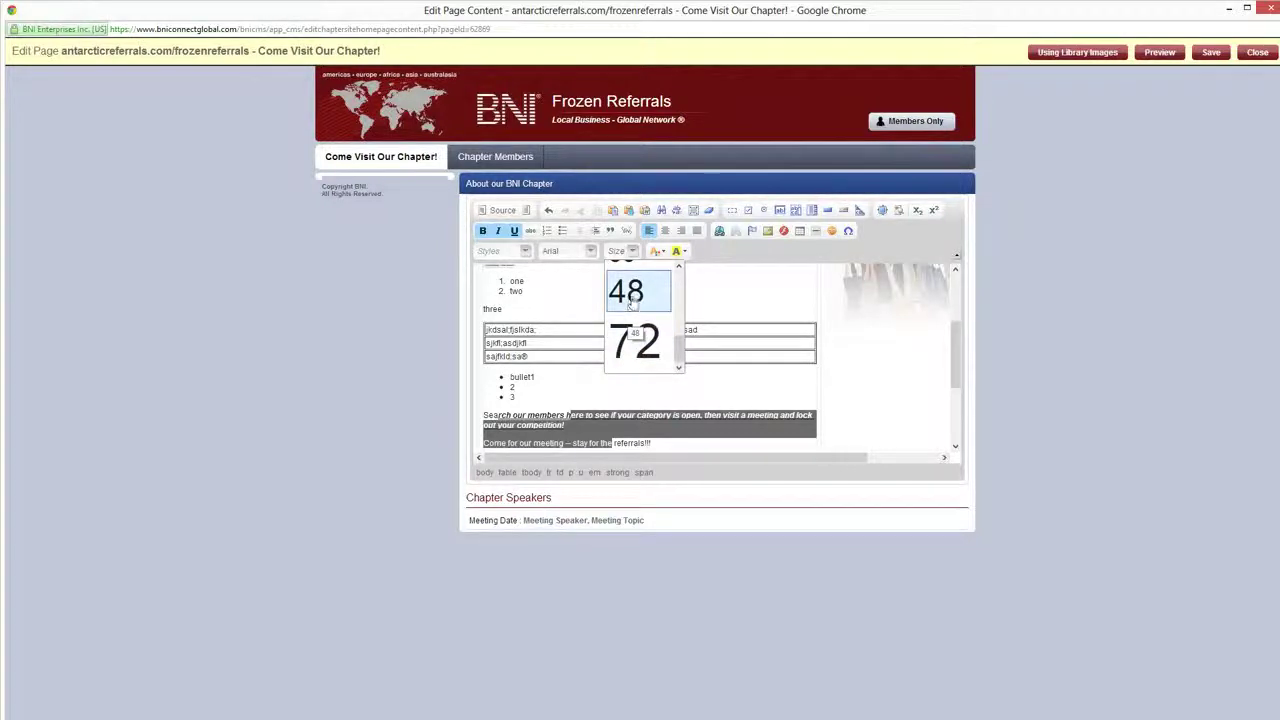
click(617, 290)
Colour the text in the table's first row red
click(676, 252)
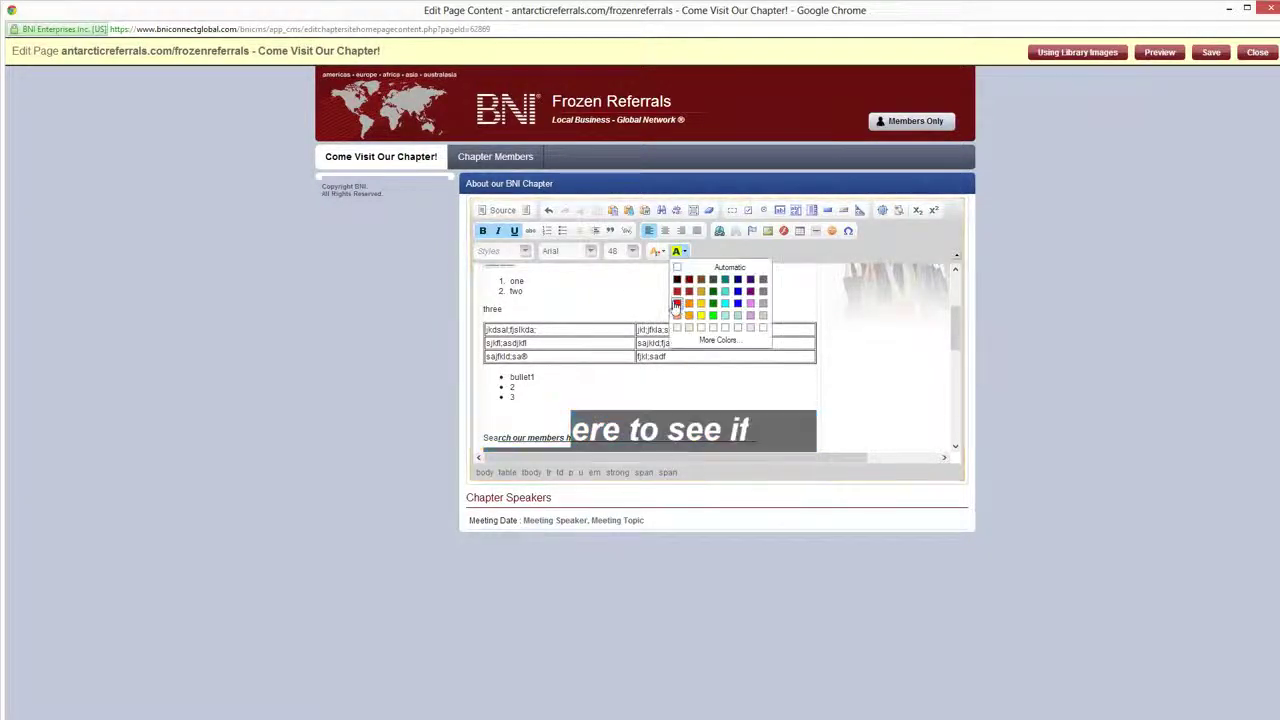
drag(527, 343, 525, 318)
click(657, 251)
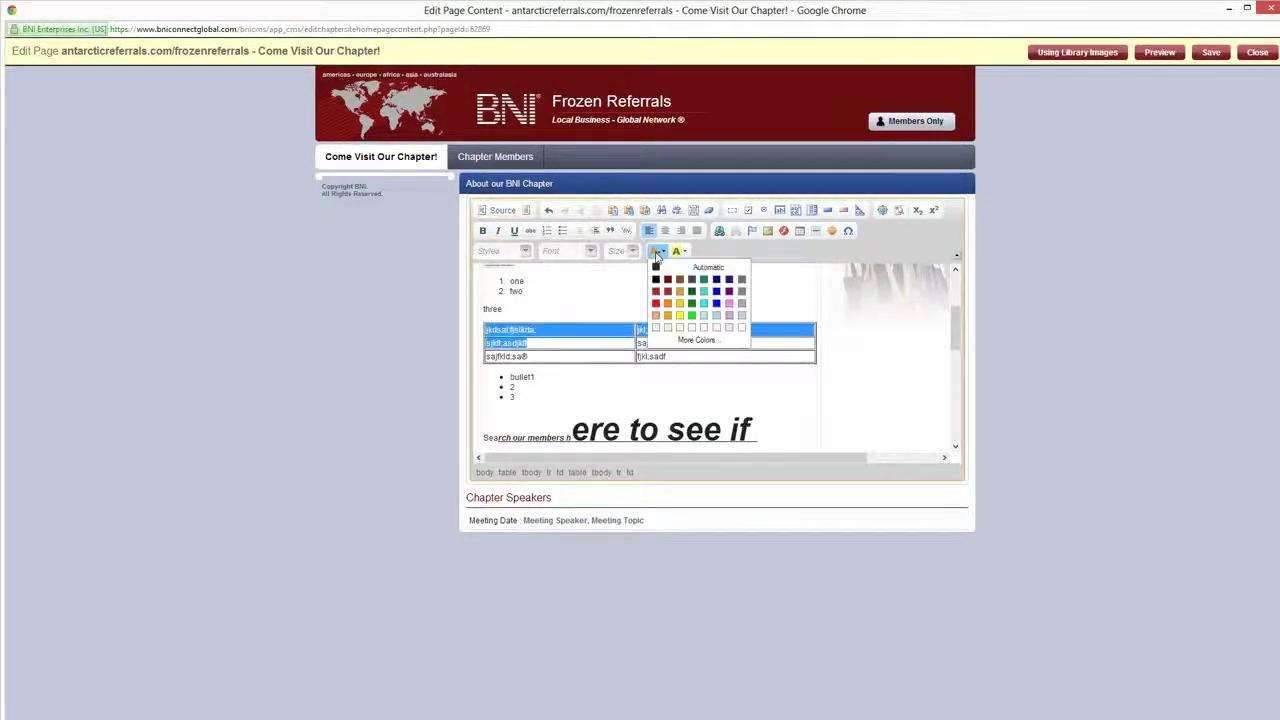
click(655, 303)
scroll(714, 410, down, 5)
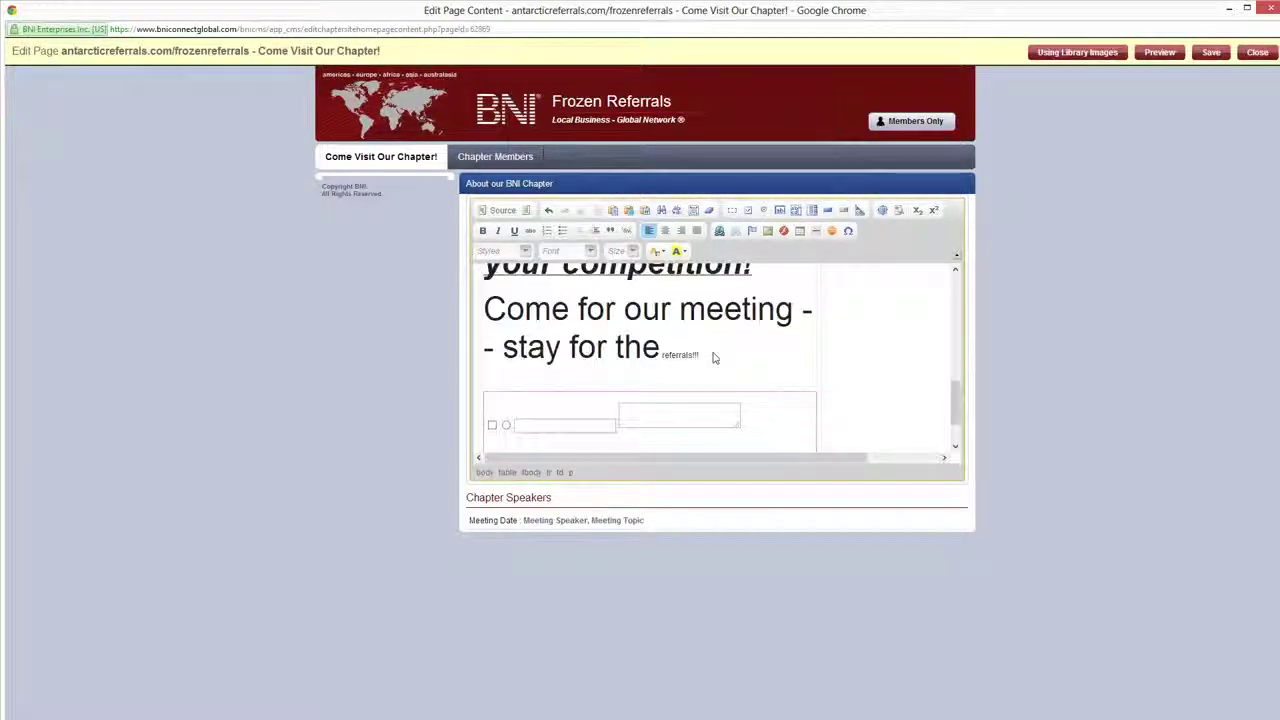
scroll(715, 352, up, 5)
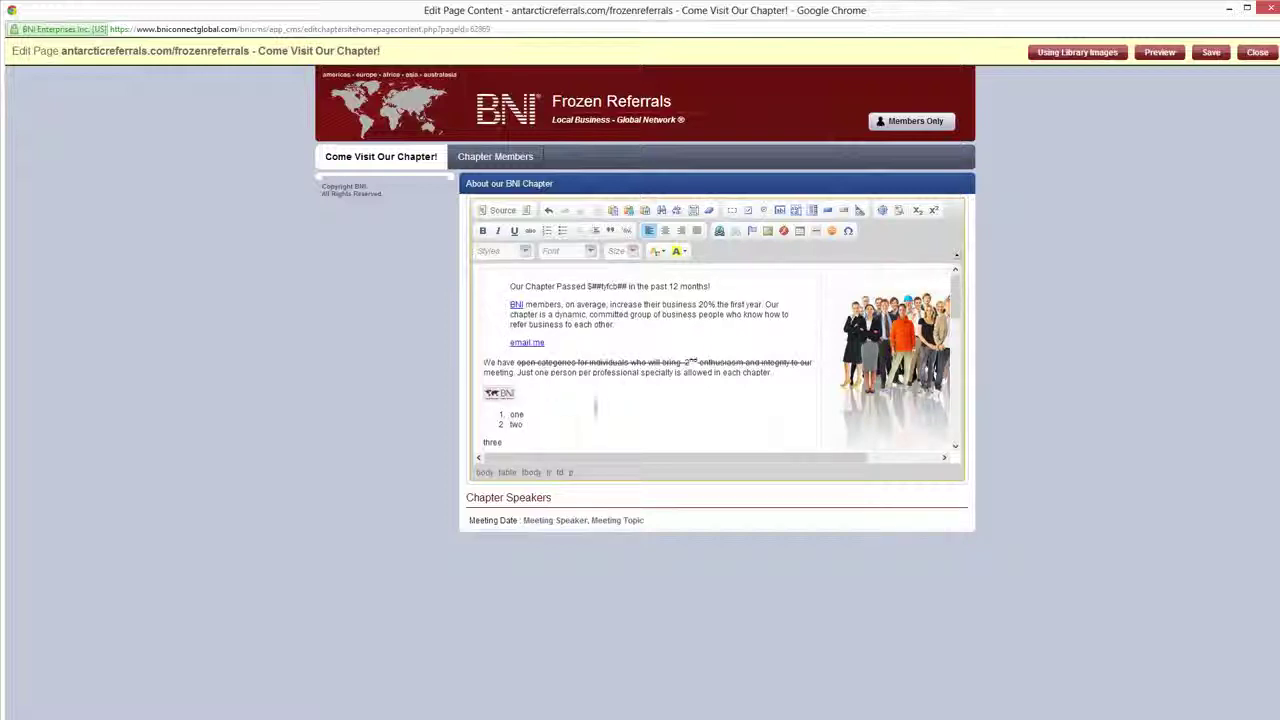
Save the Come Visit Our Chapter! page and close its editor
click(1208, 53)
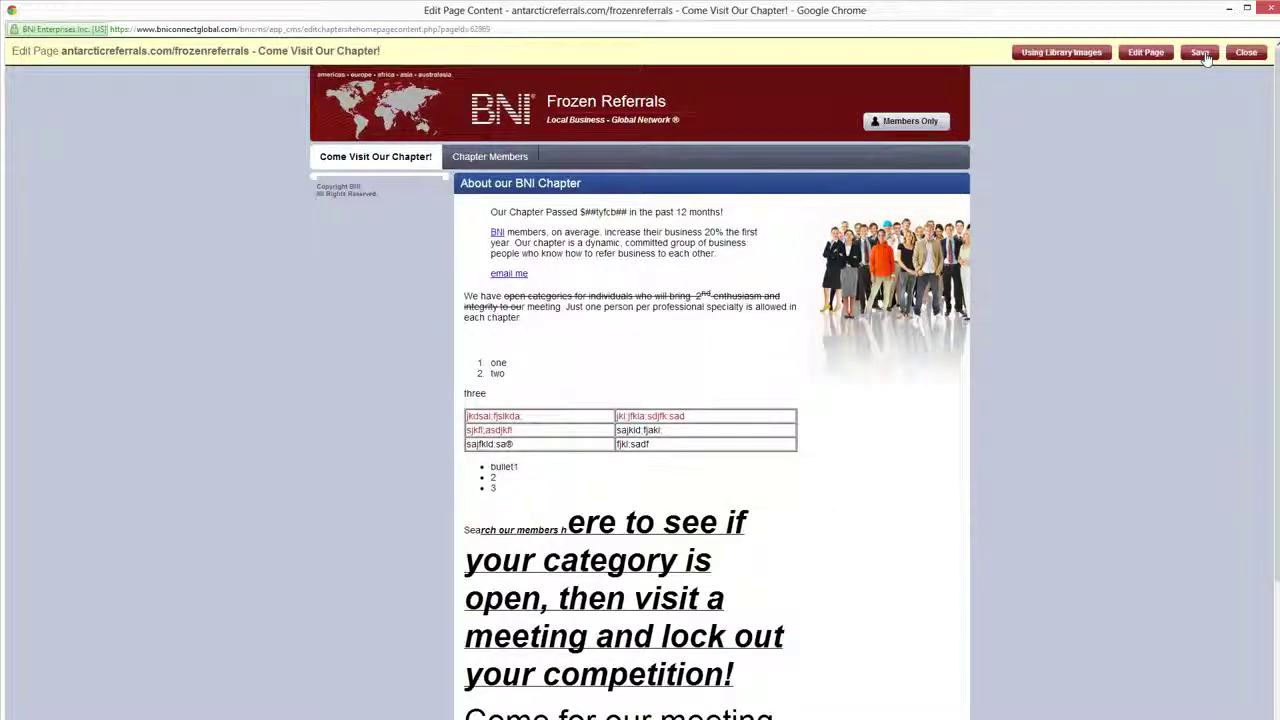
scroll(637, 402, down, 2)
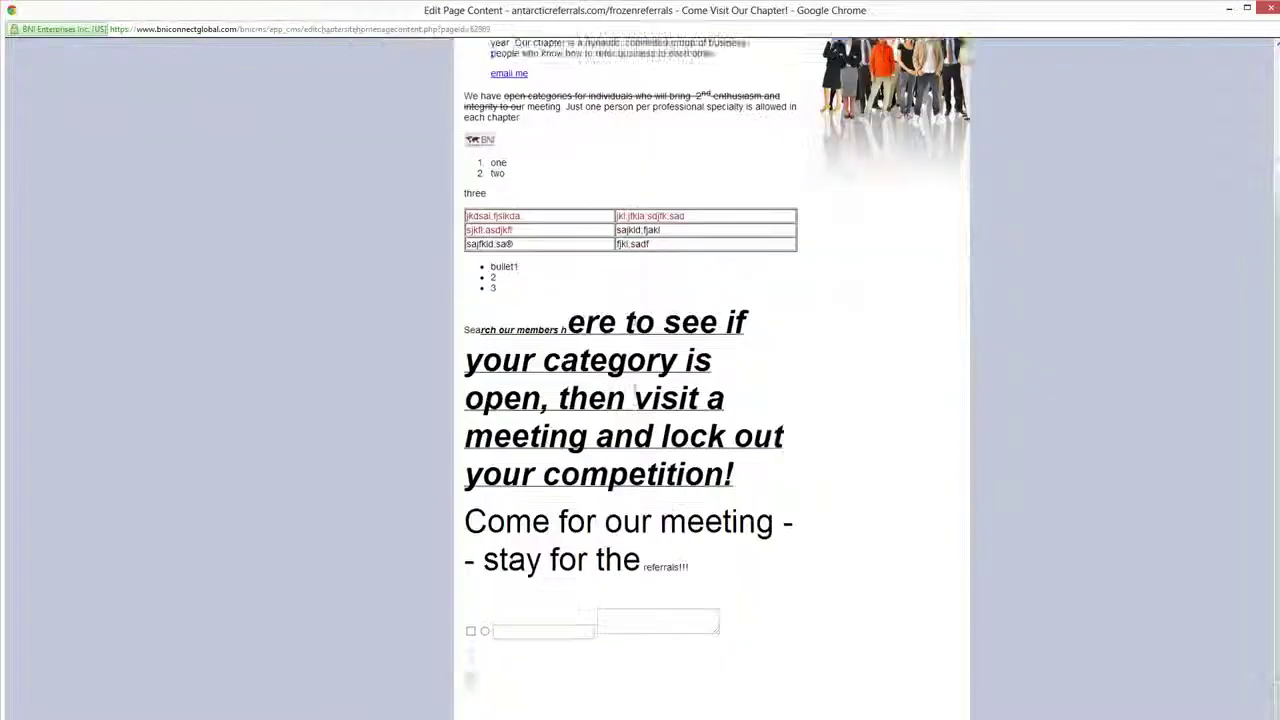
scroll(630, 392, up, 2)
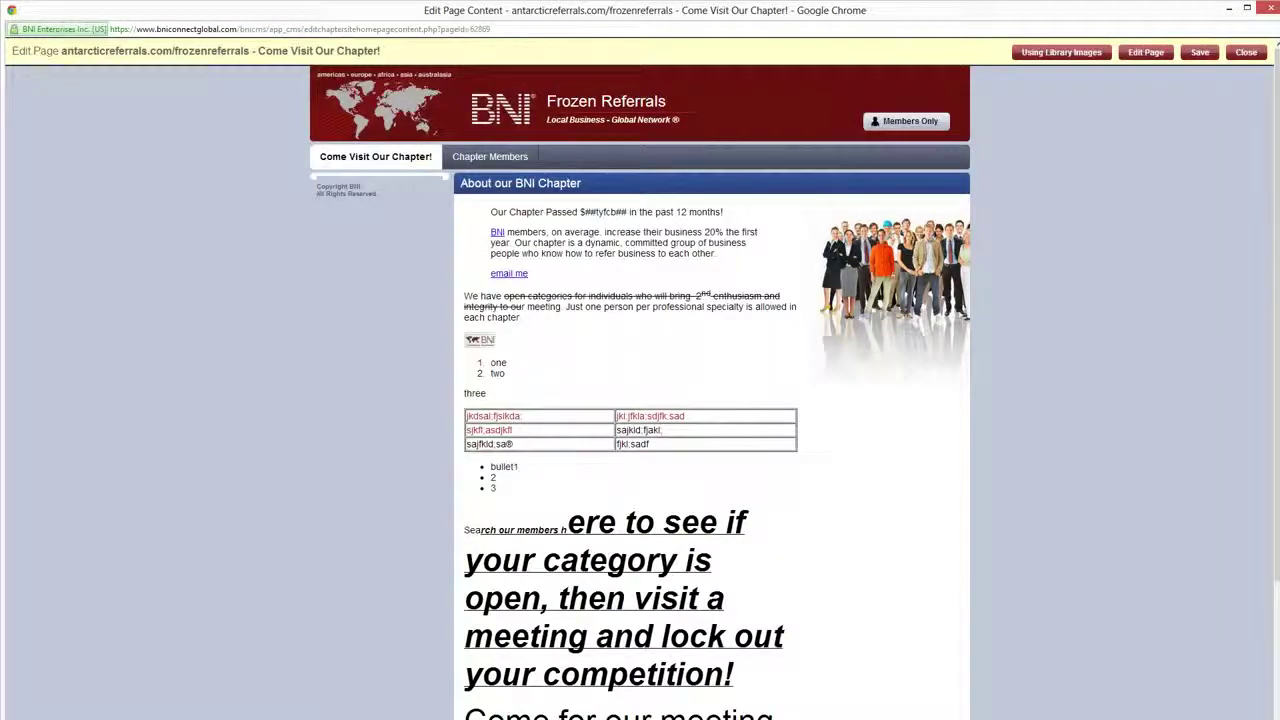
click(1245, 52)
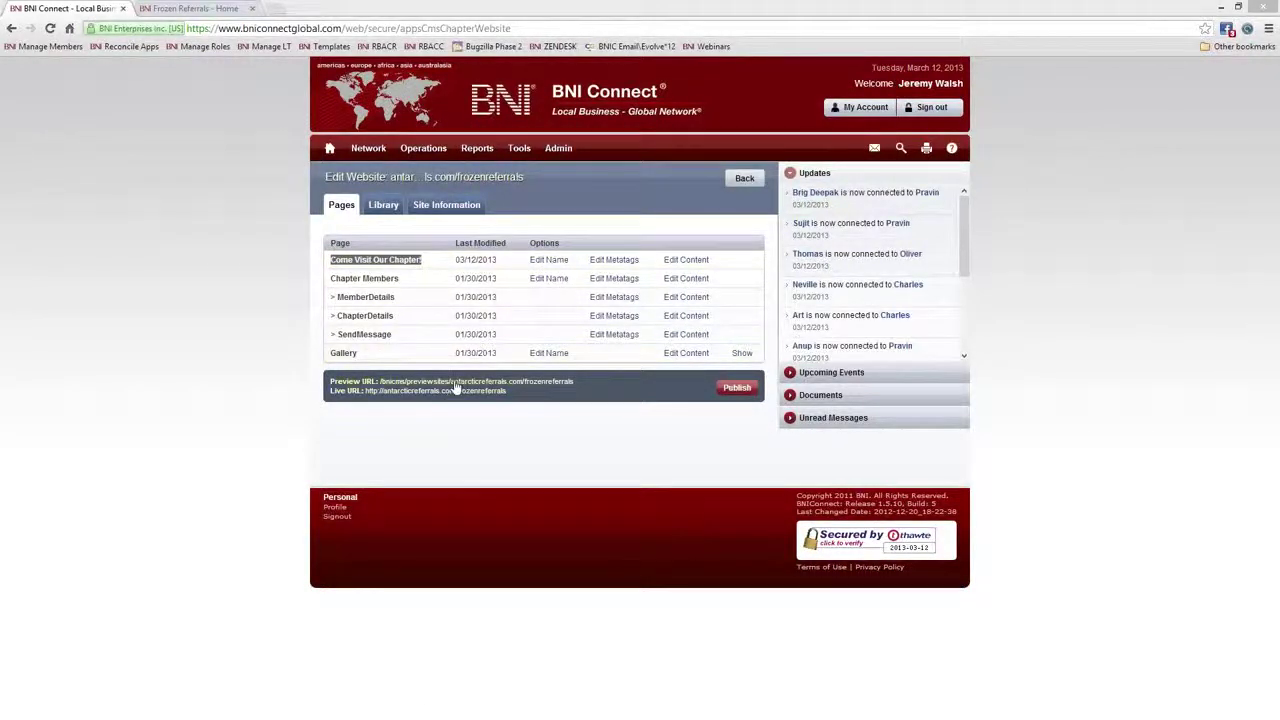
Preview the chapter site via its Preview URL, then publish the website
click(455, 384)
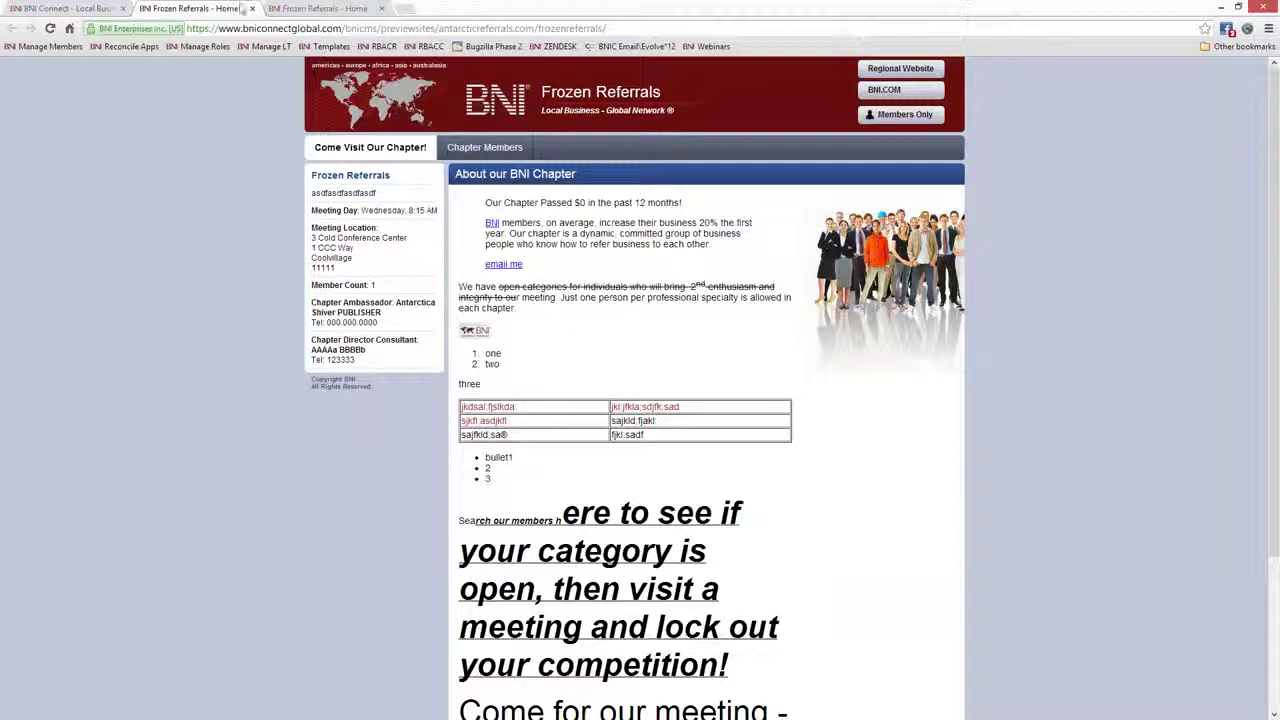
click(251, 8)
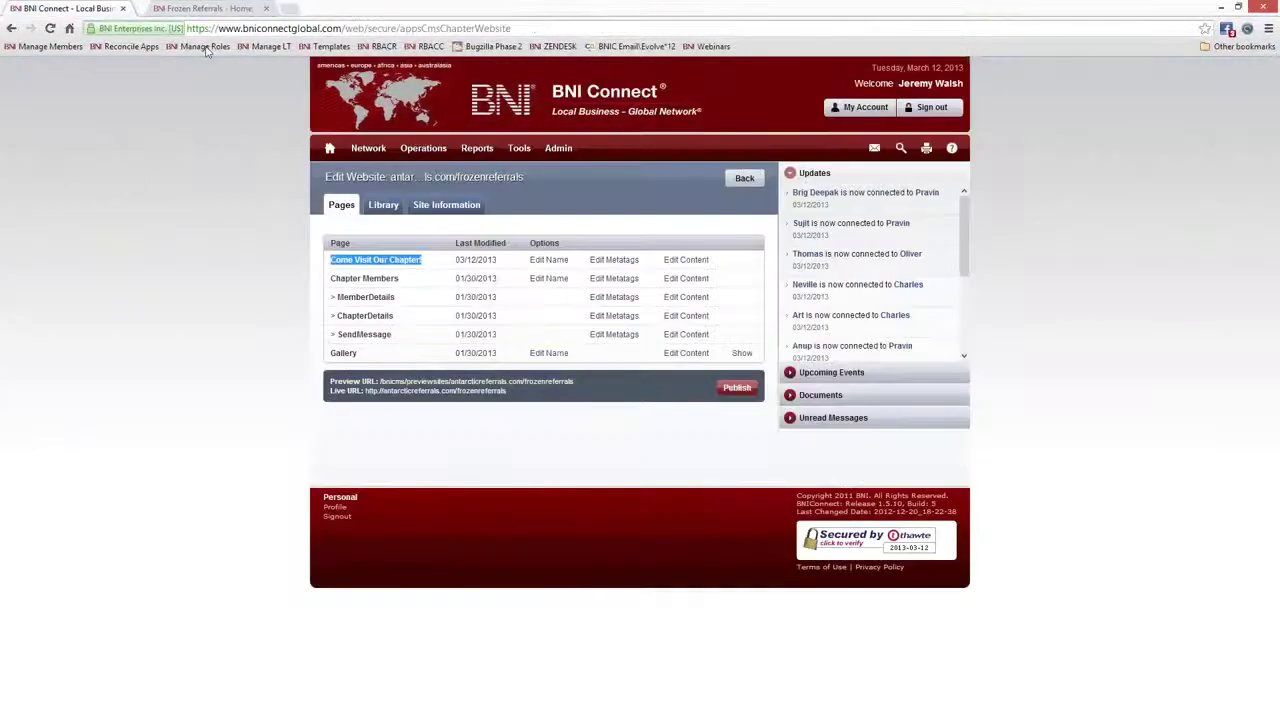
click(736, 388)
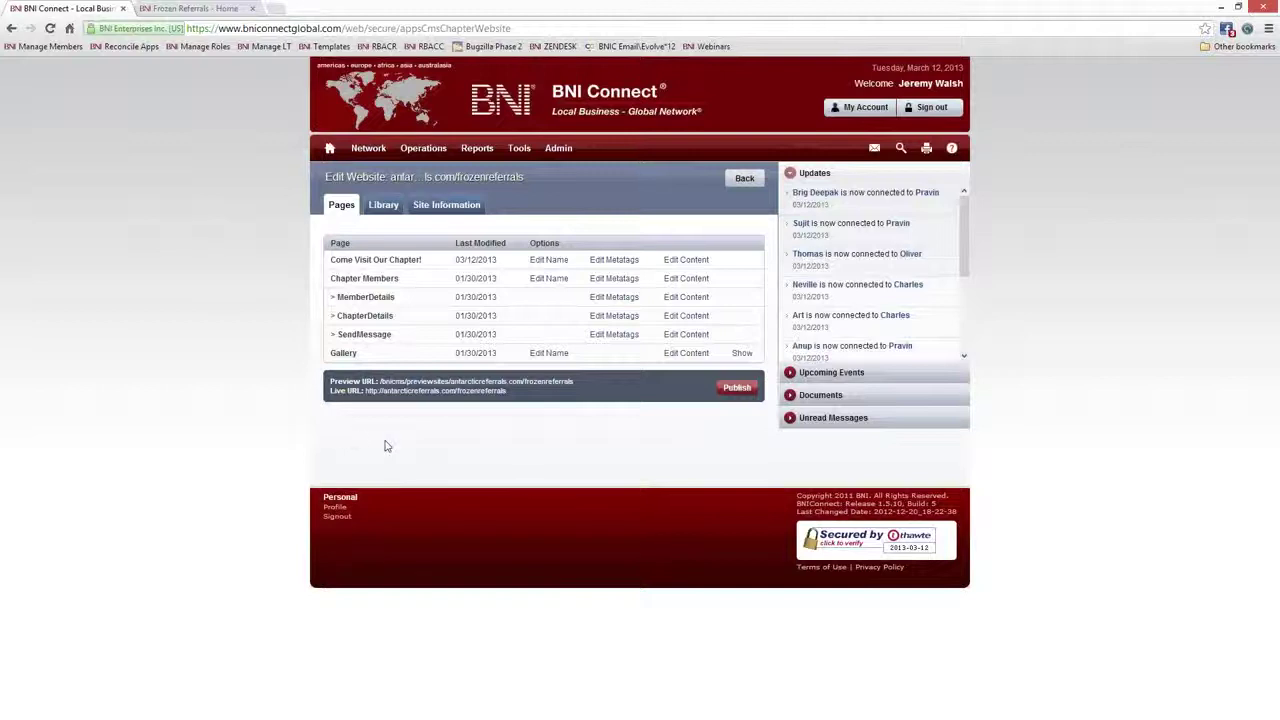
click(453, 392)
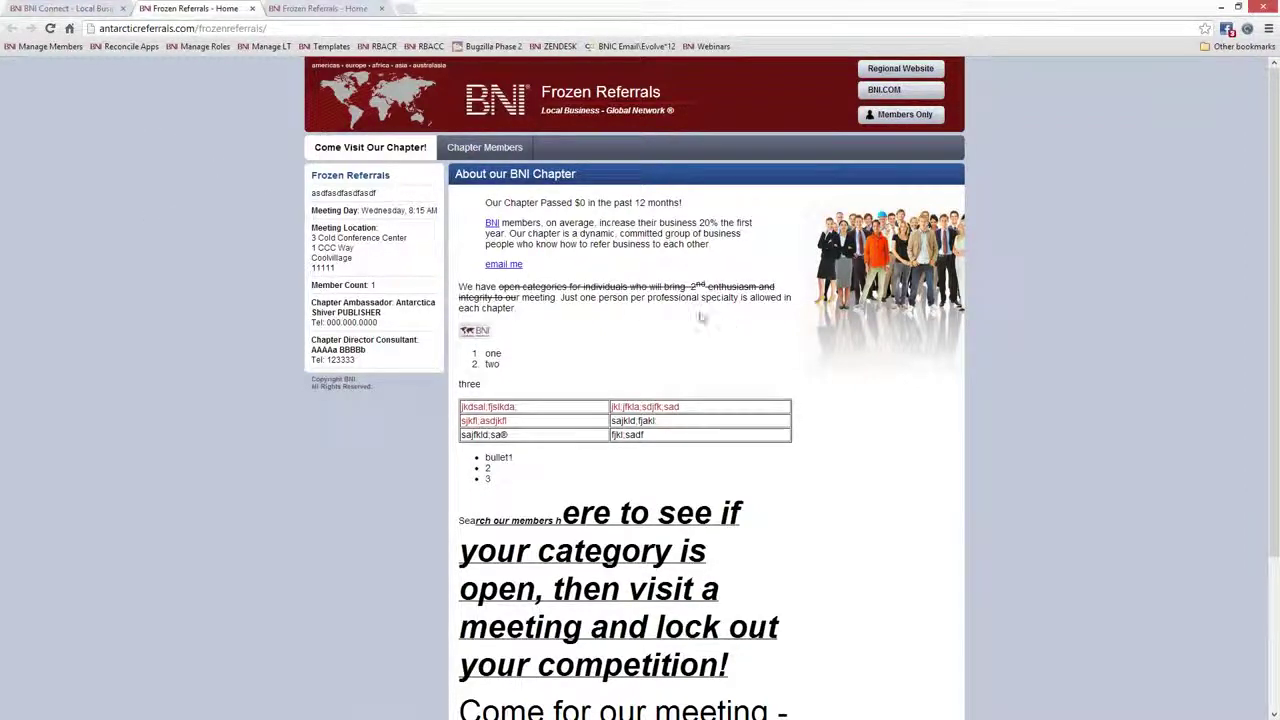
scroll(618, 309, down, 2)
scroll(618, 309, down, 1)
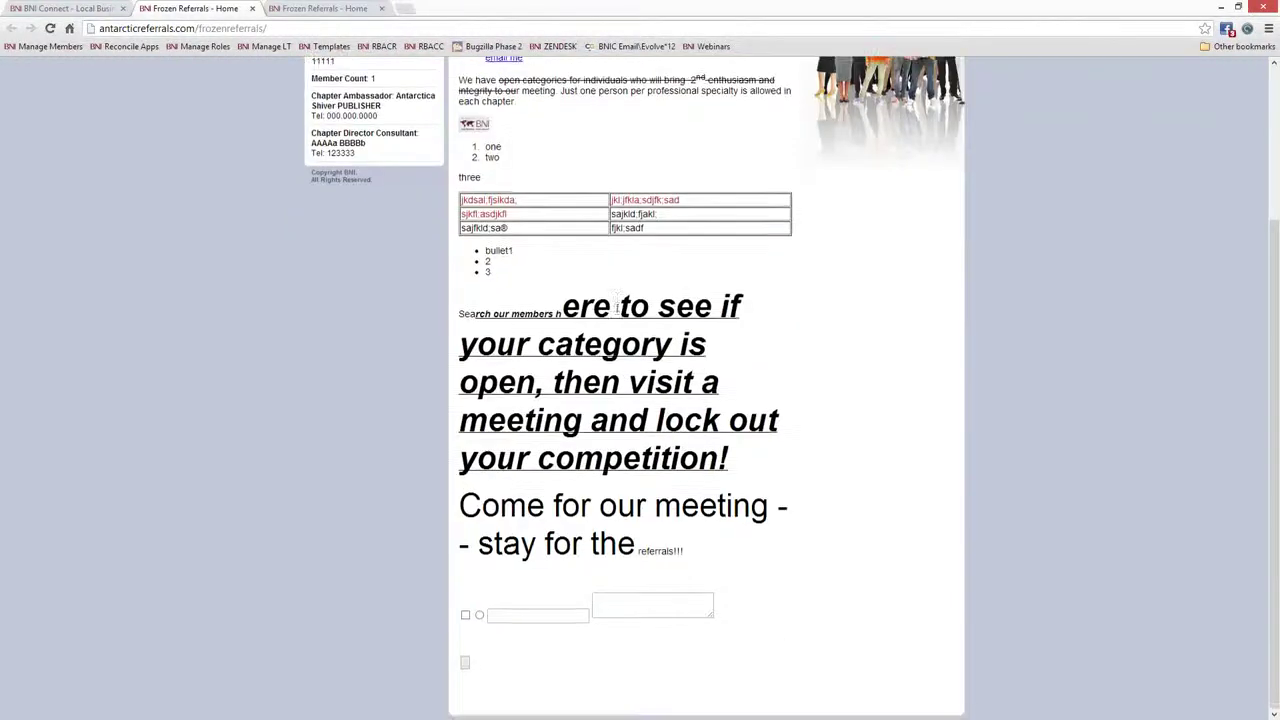
scroll(618, 312, up, 3)
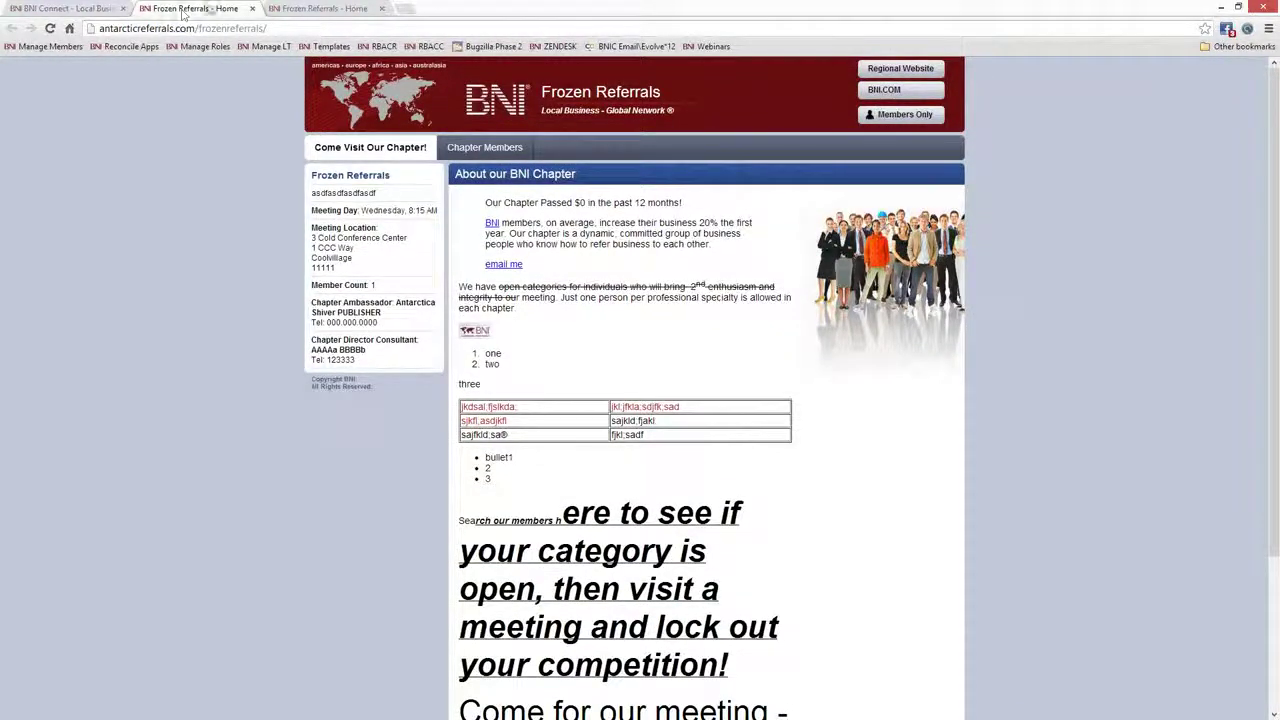
click(252, 8)
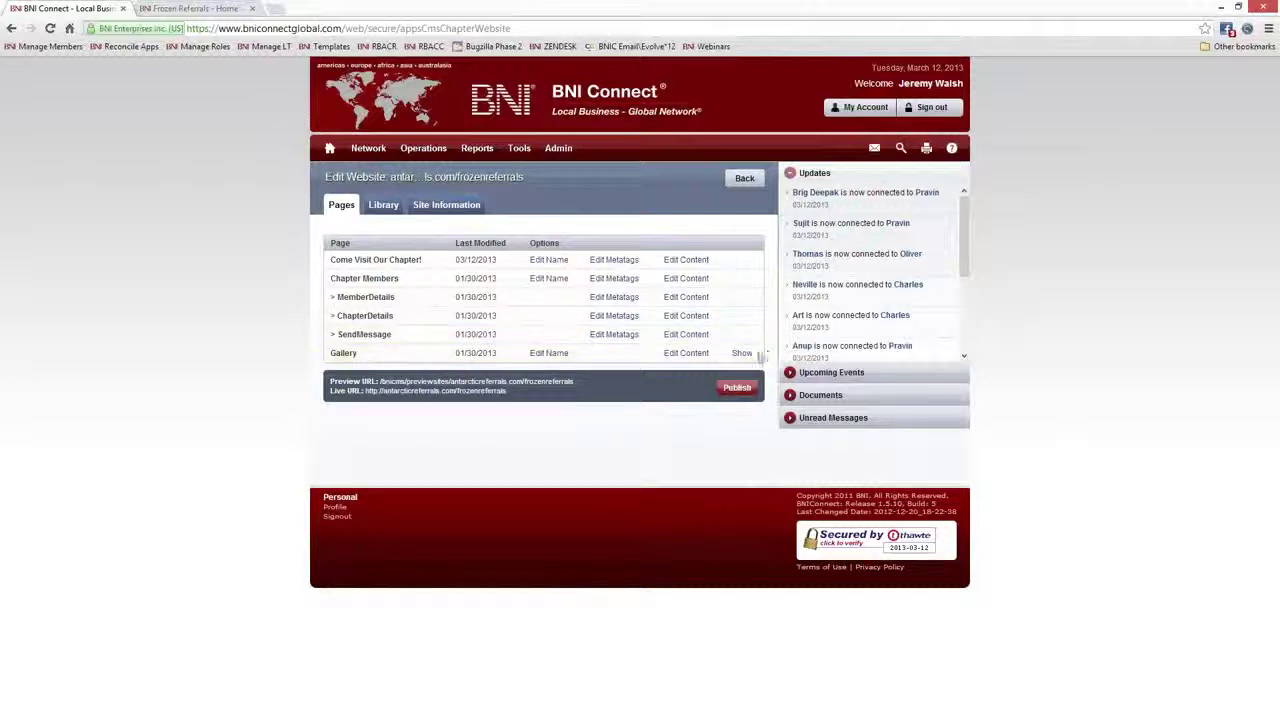
Show the Gallery page on the chapter site and open its Picture Gallery content editor
click(741, 355)
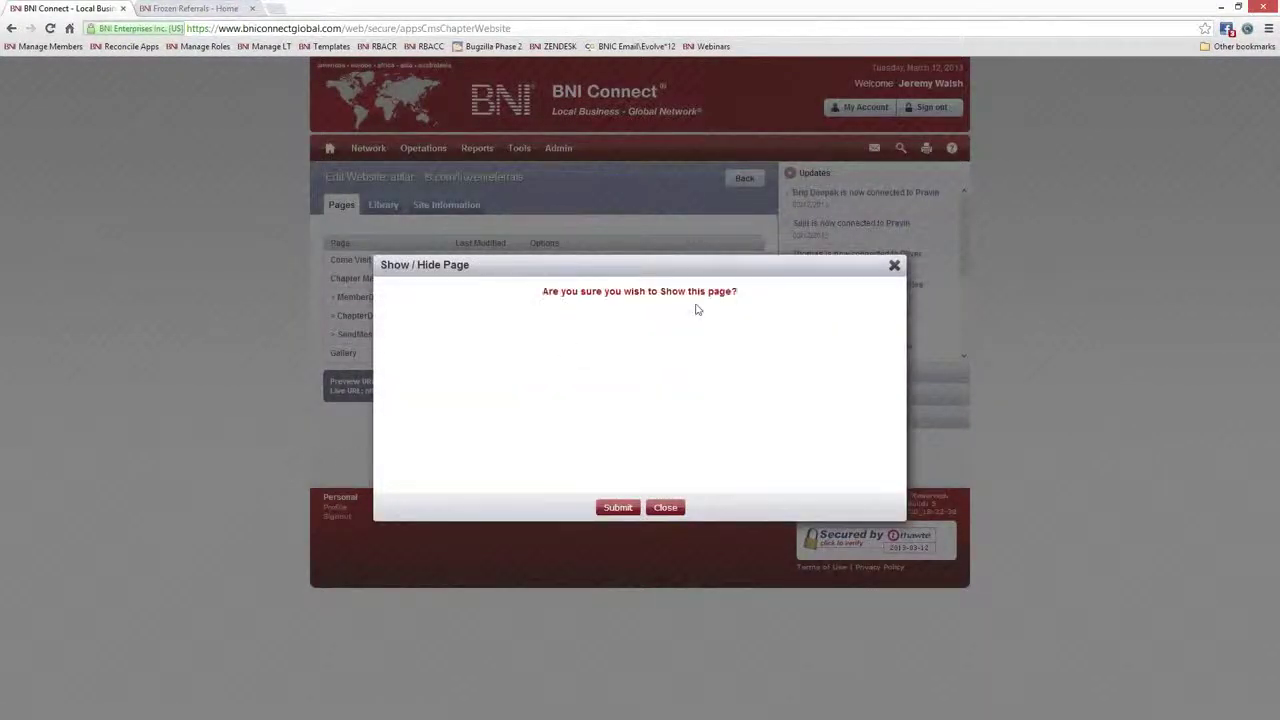
click(617, 507)
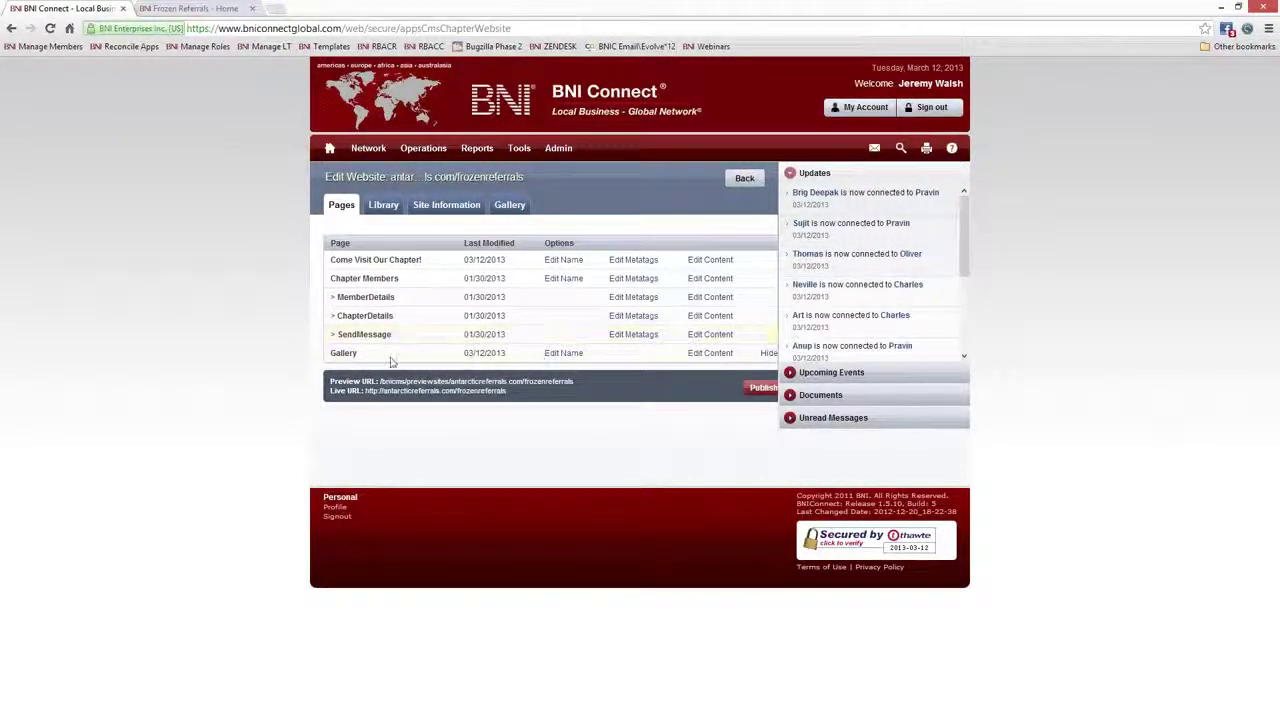
click(706, 355)
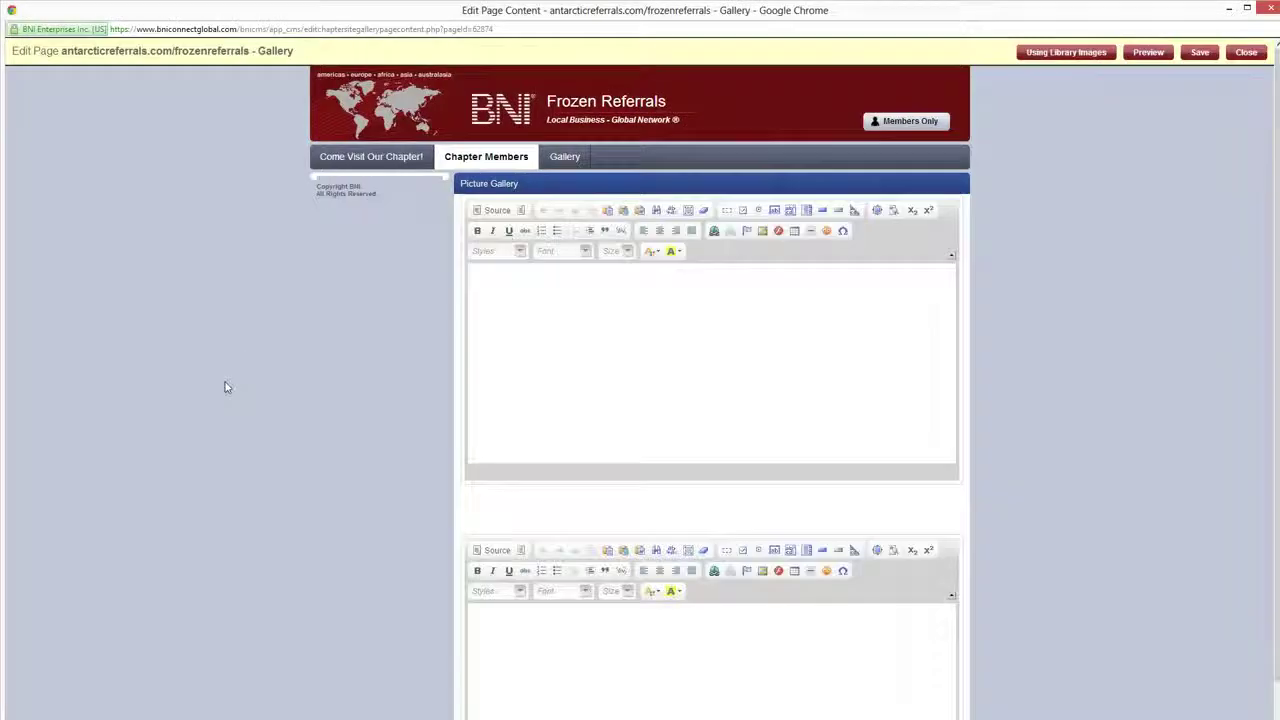
click(548, 320)
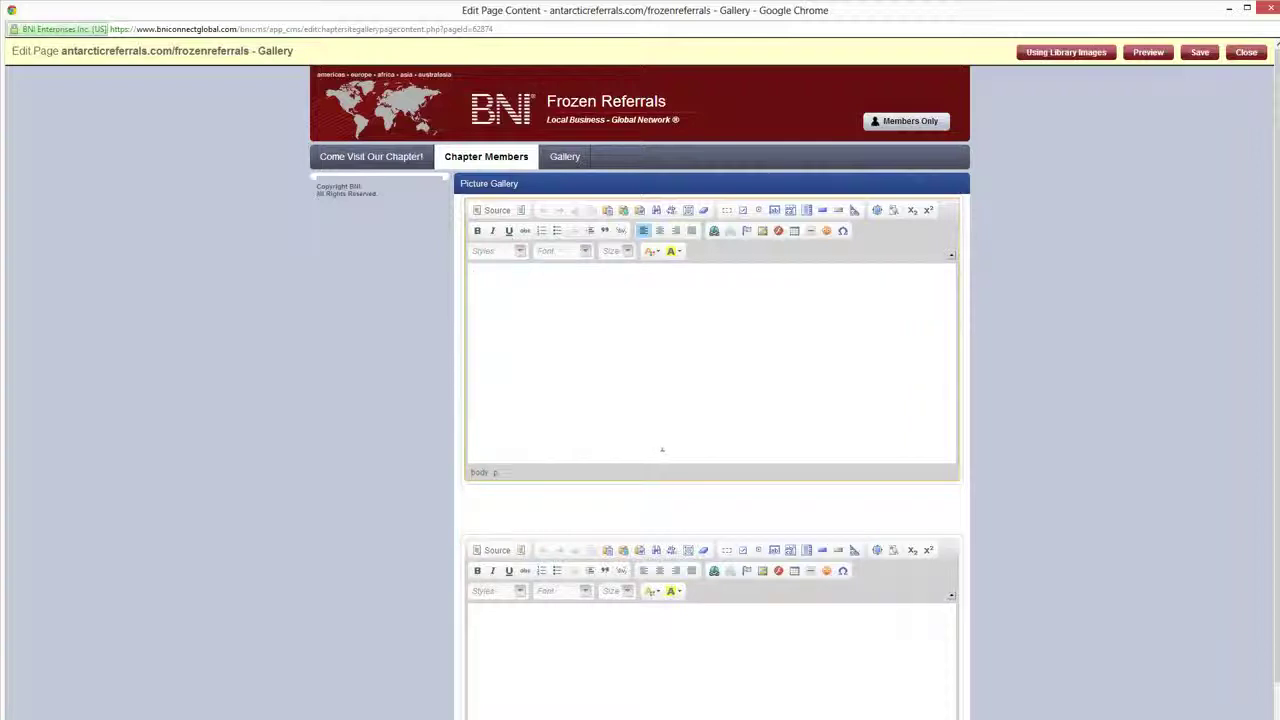
click(1263, 9)
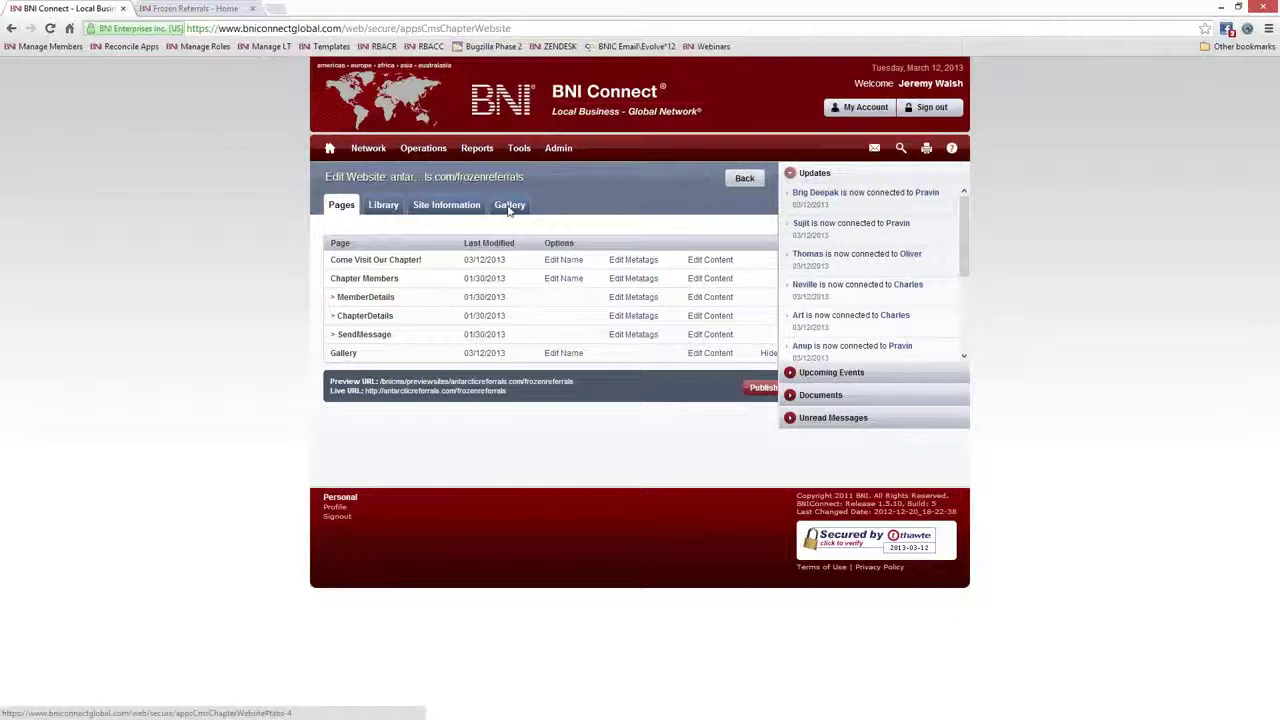
Glance at the gallery's photo albums, then return to the list of six website pages
click(510, 206)
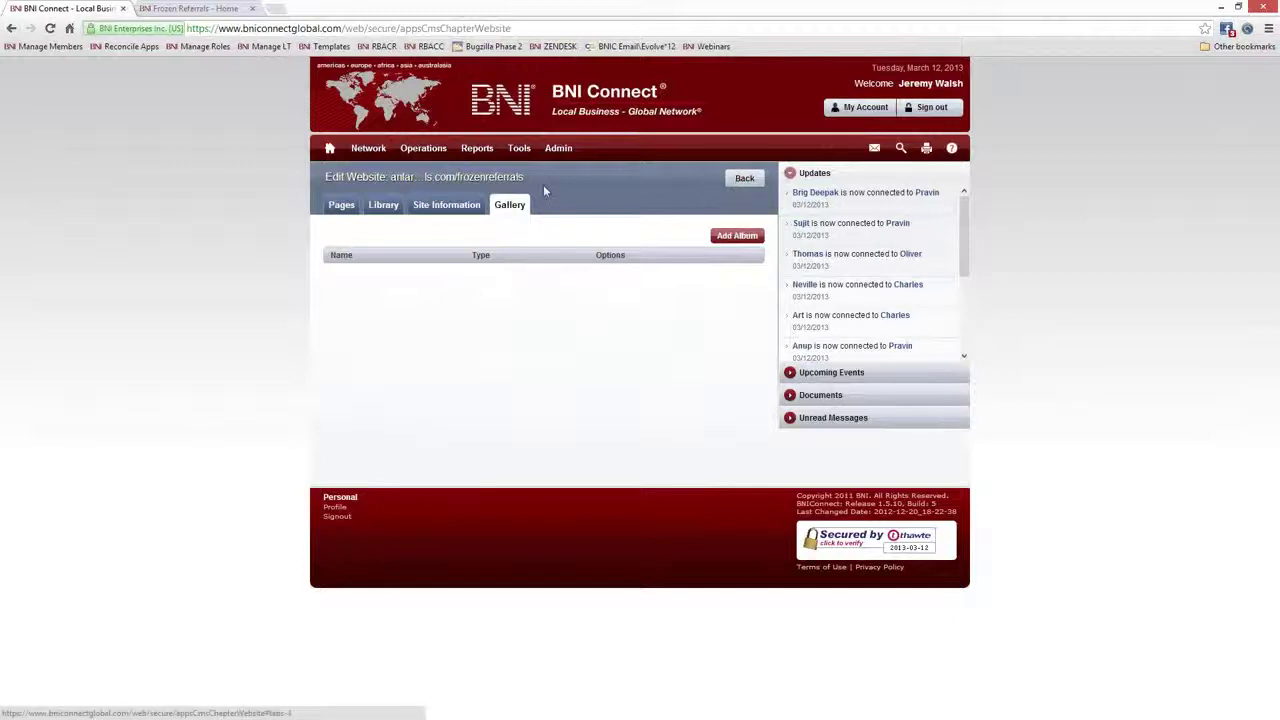
click(330, 205)
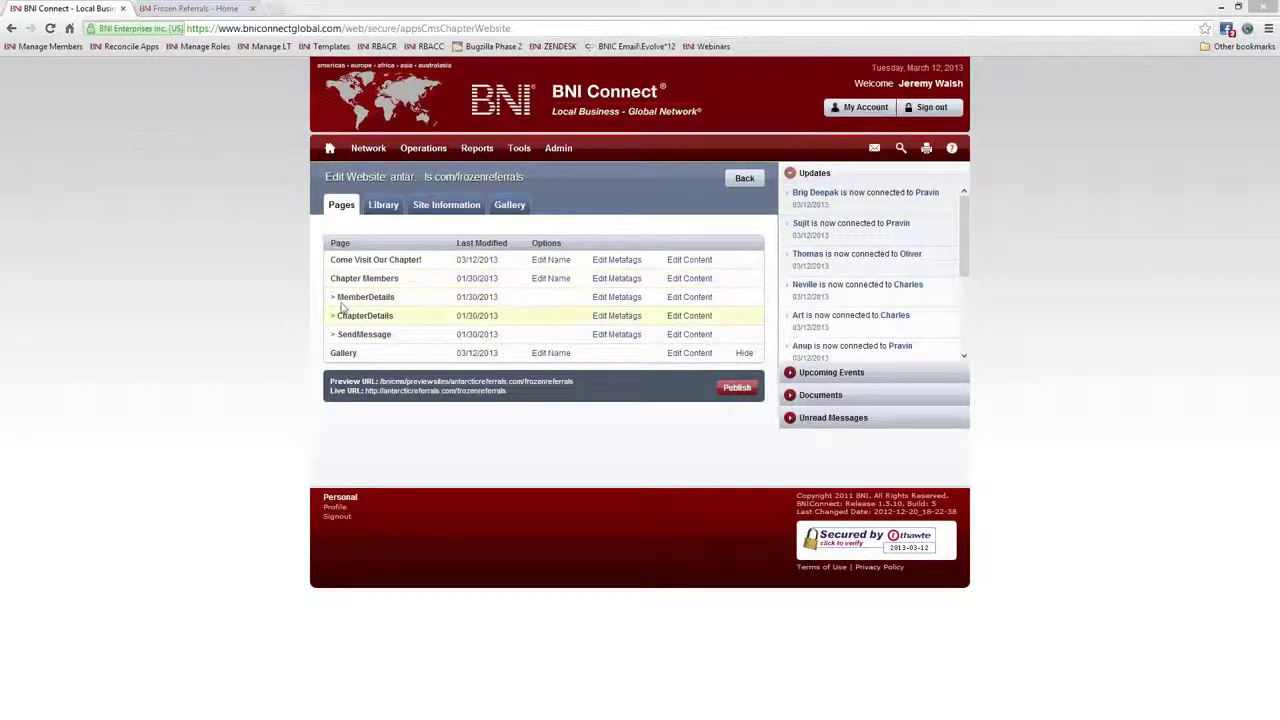
Open the Chapter Members page editor and switch it to Using Library Images without saving
click(703, 281)
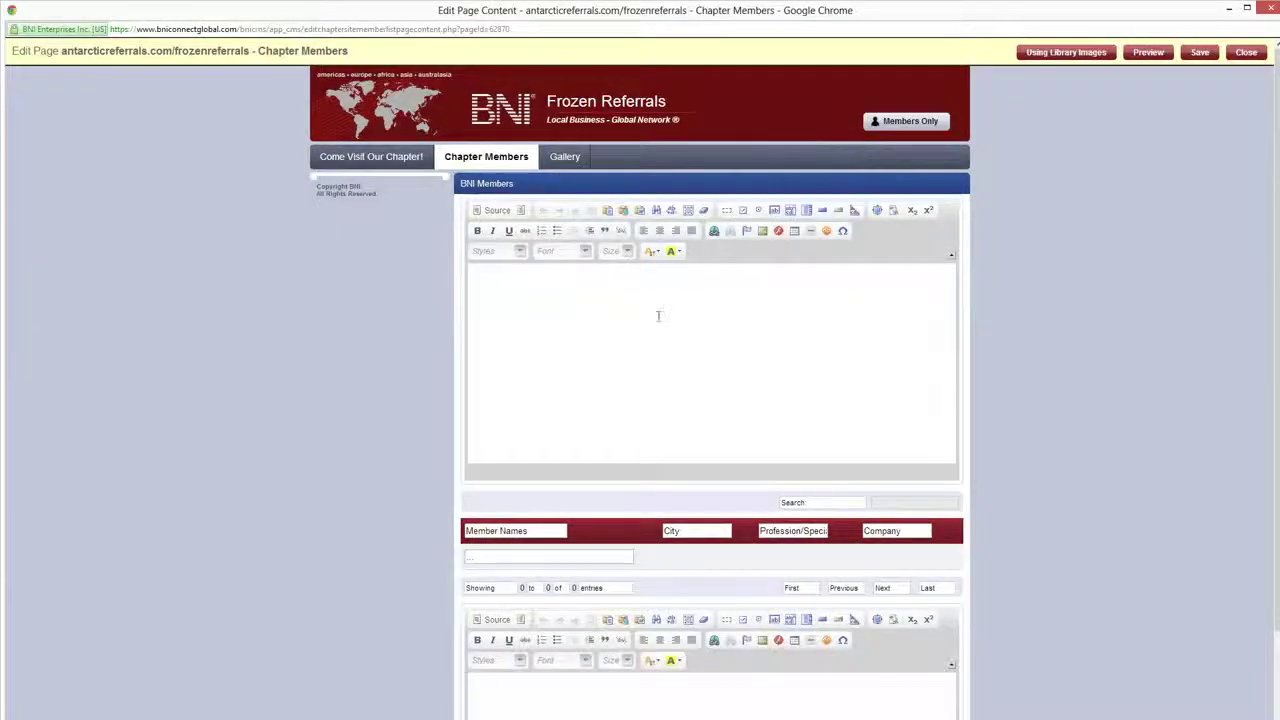
click(637, 300)
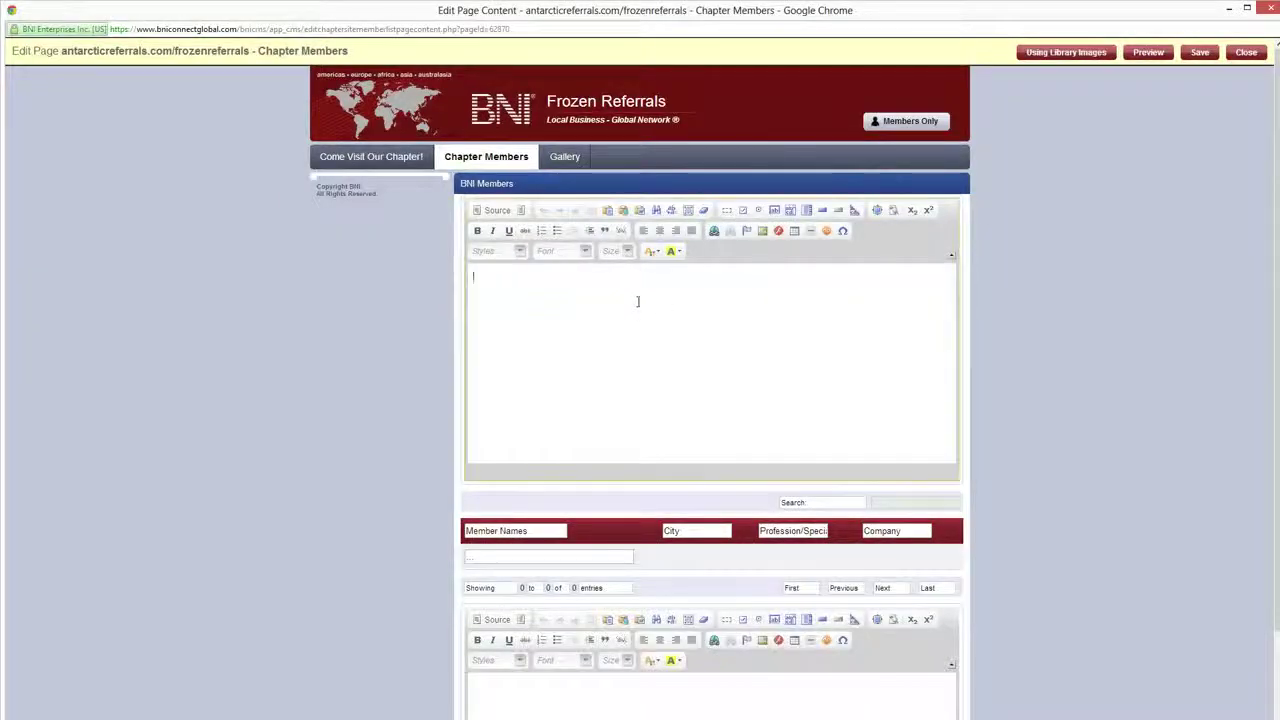
scroll(1080, 434, down, 3)
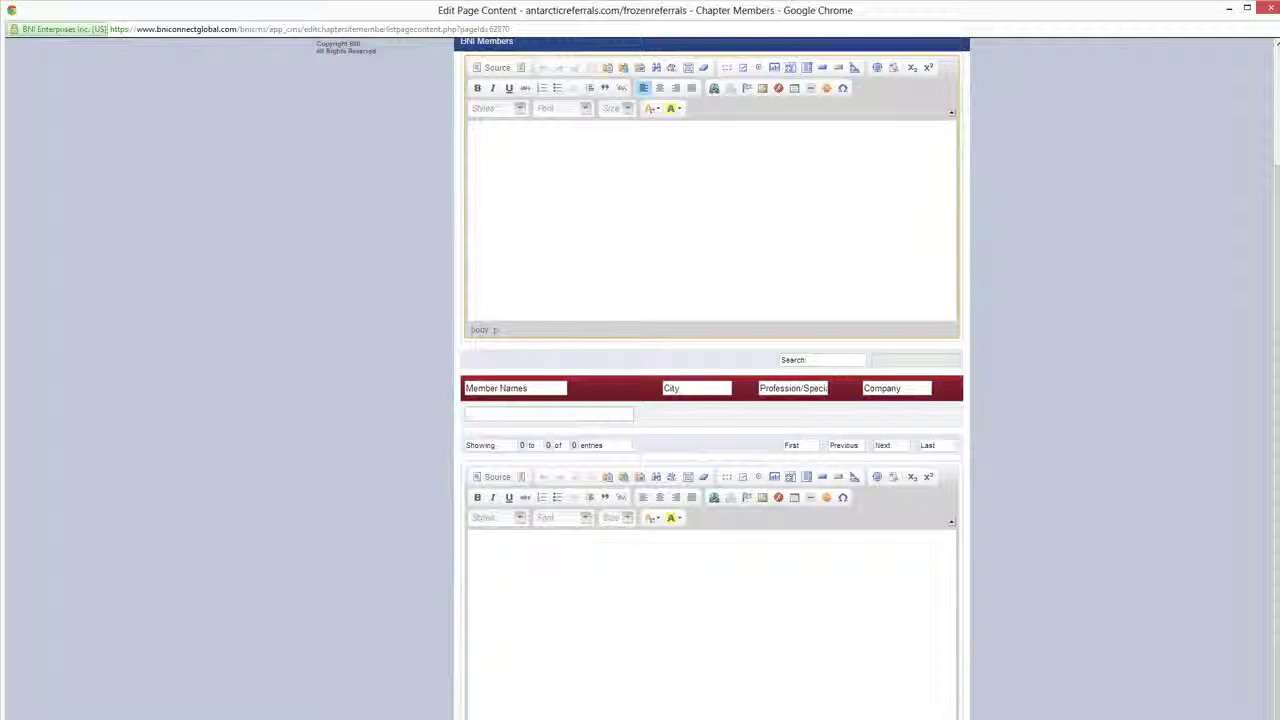
scroll(610, 286, up, 3)
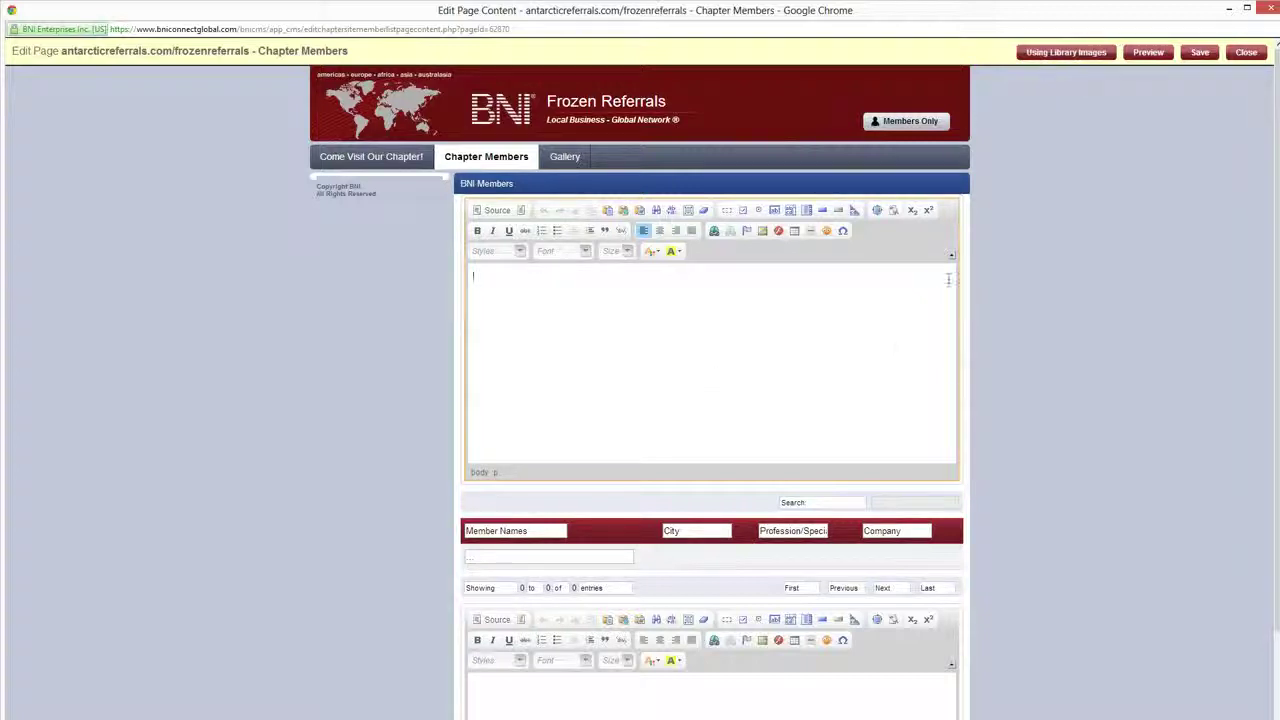
click(1057, 55)
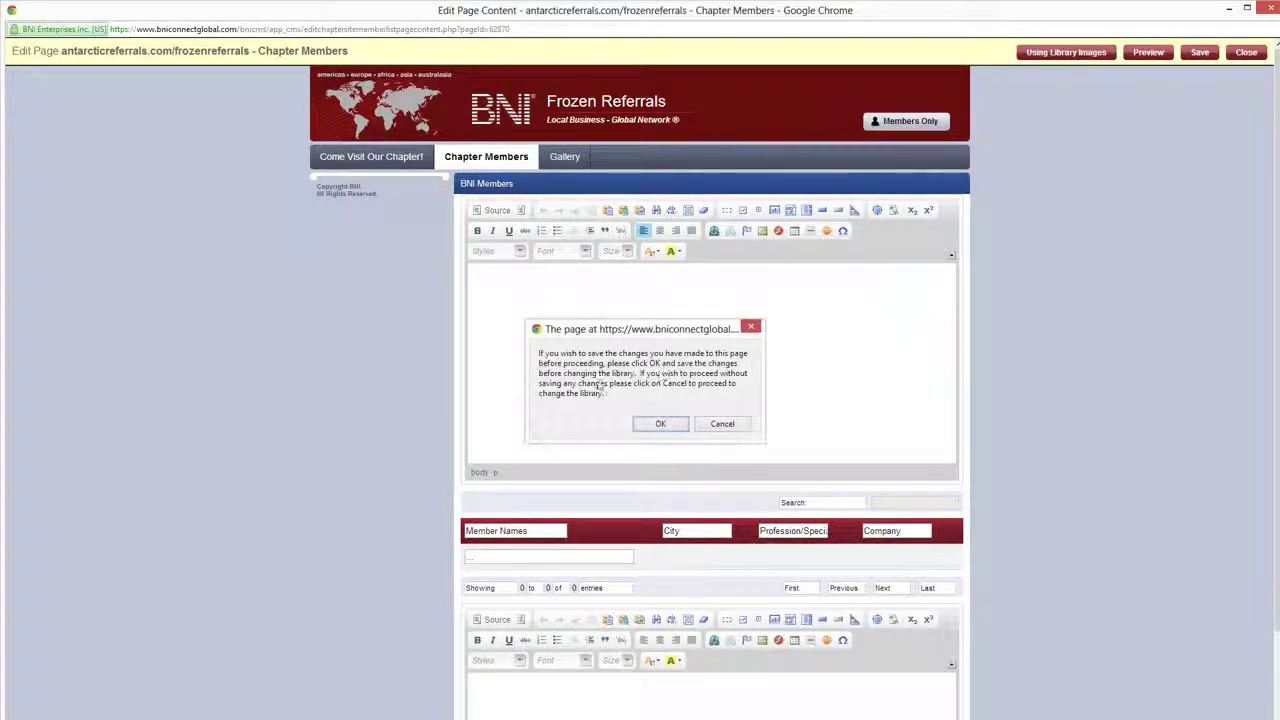
click(722, 423)
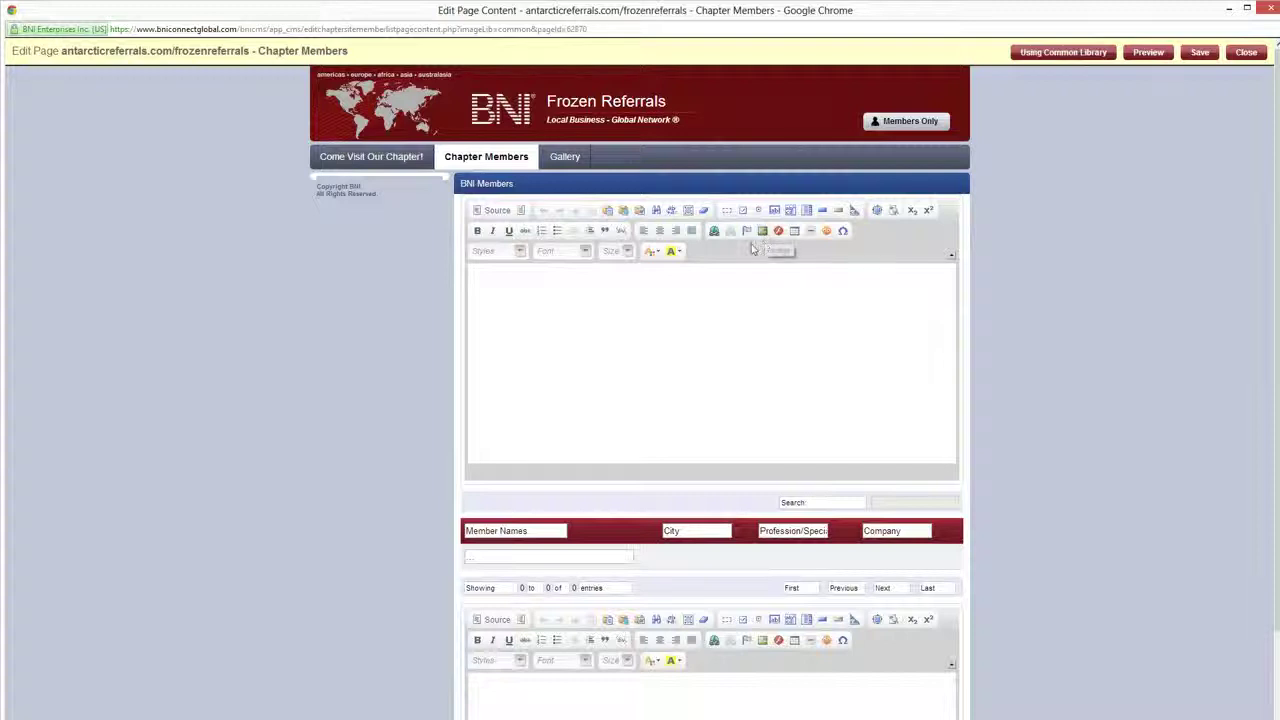
Insert americas9.300w.jpg from the server into the Chapter Members content, centre it, and save
click(755, 264)
click(762, 231)
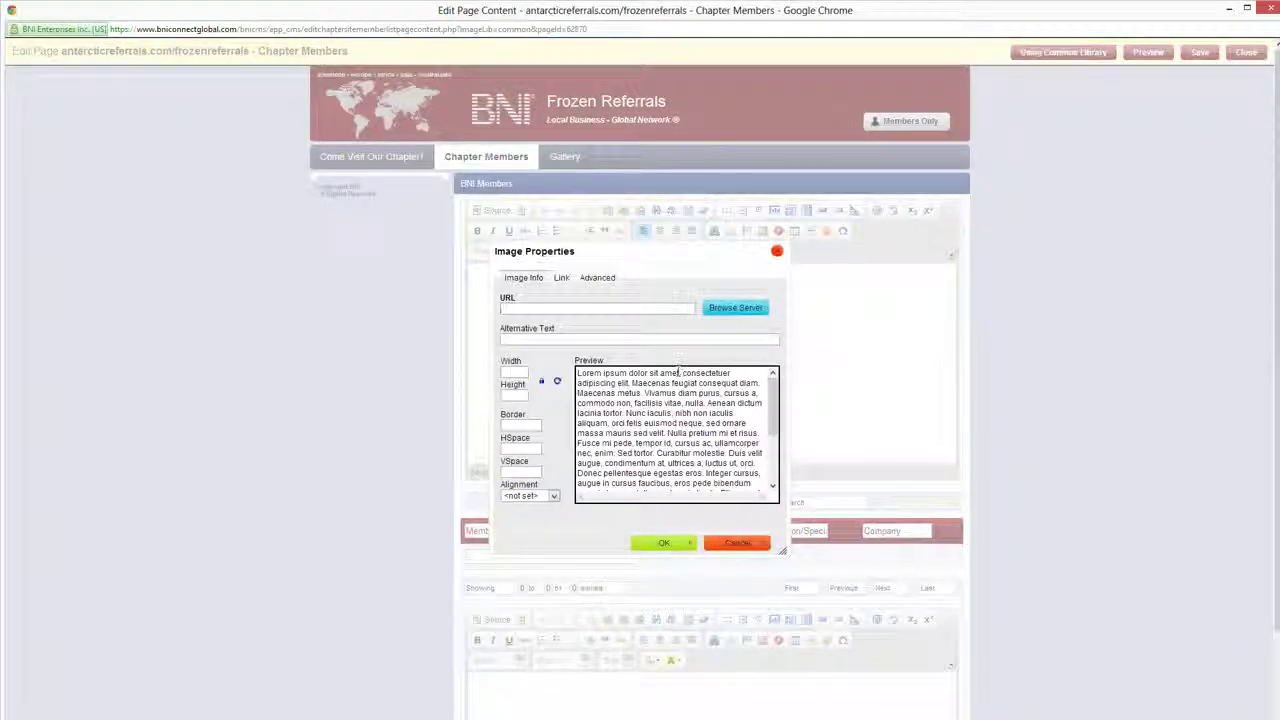
click(731, 309)
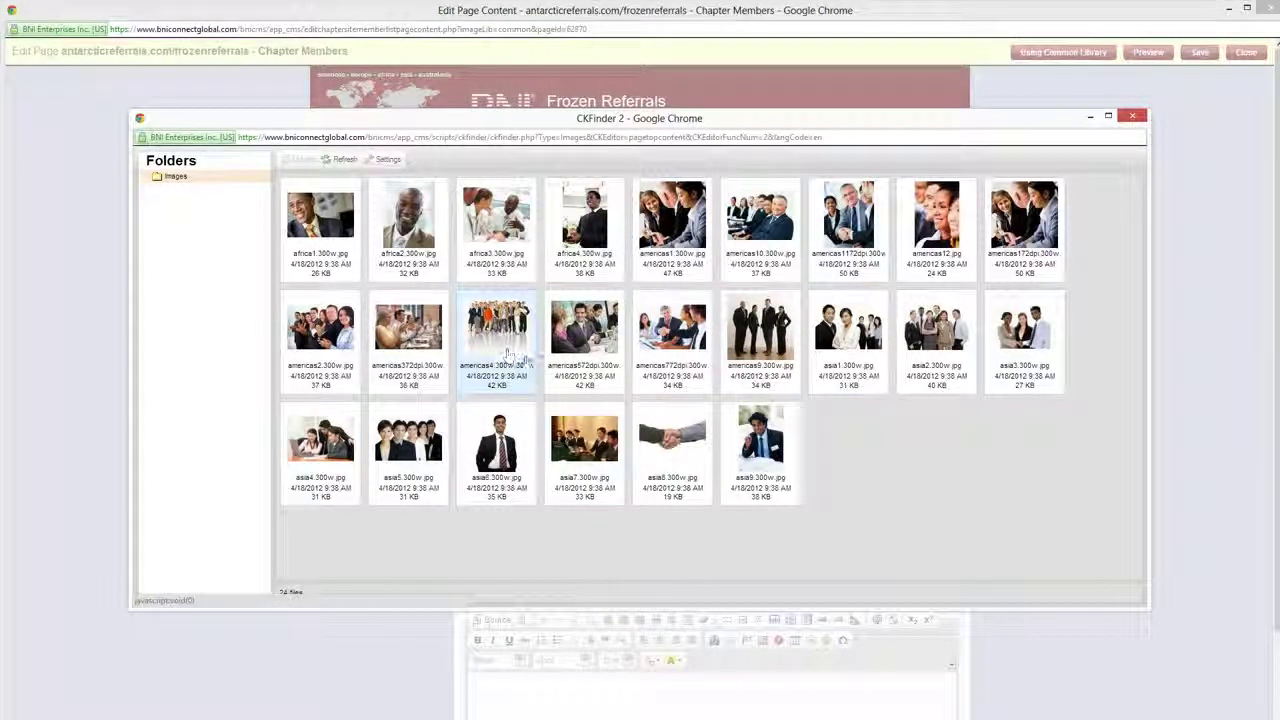
double_click(755, 335)
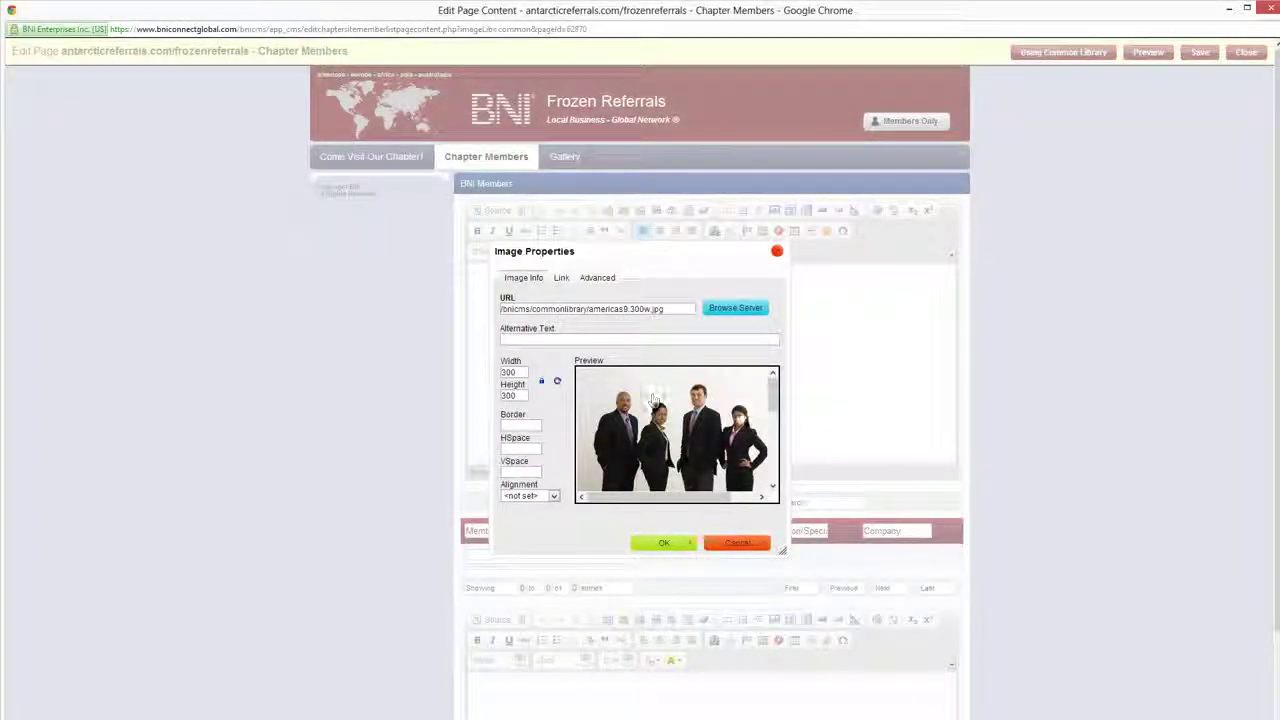
click(664, 542)
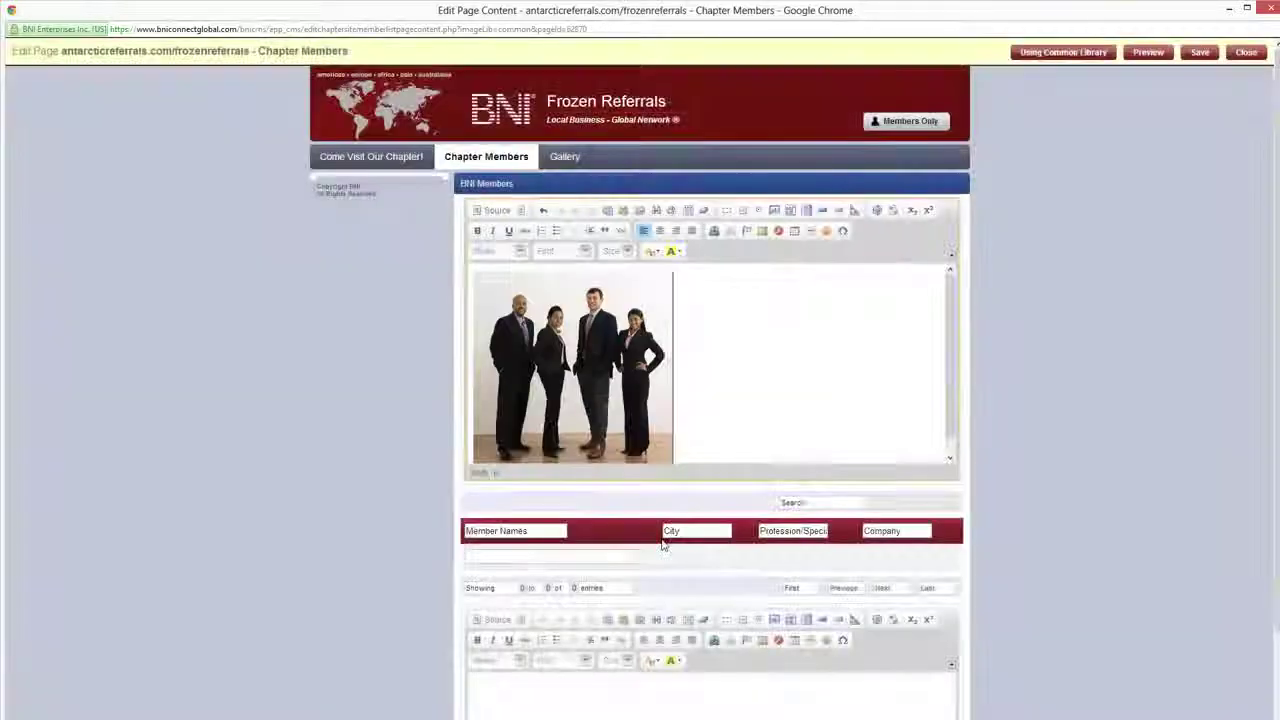
click(659, 231)
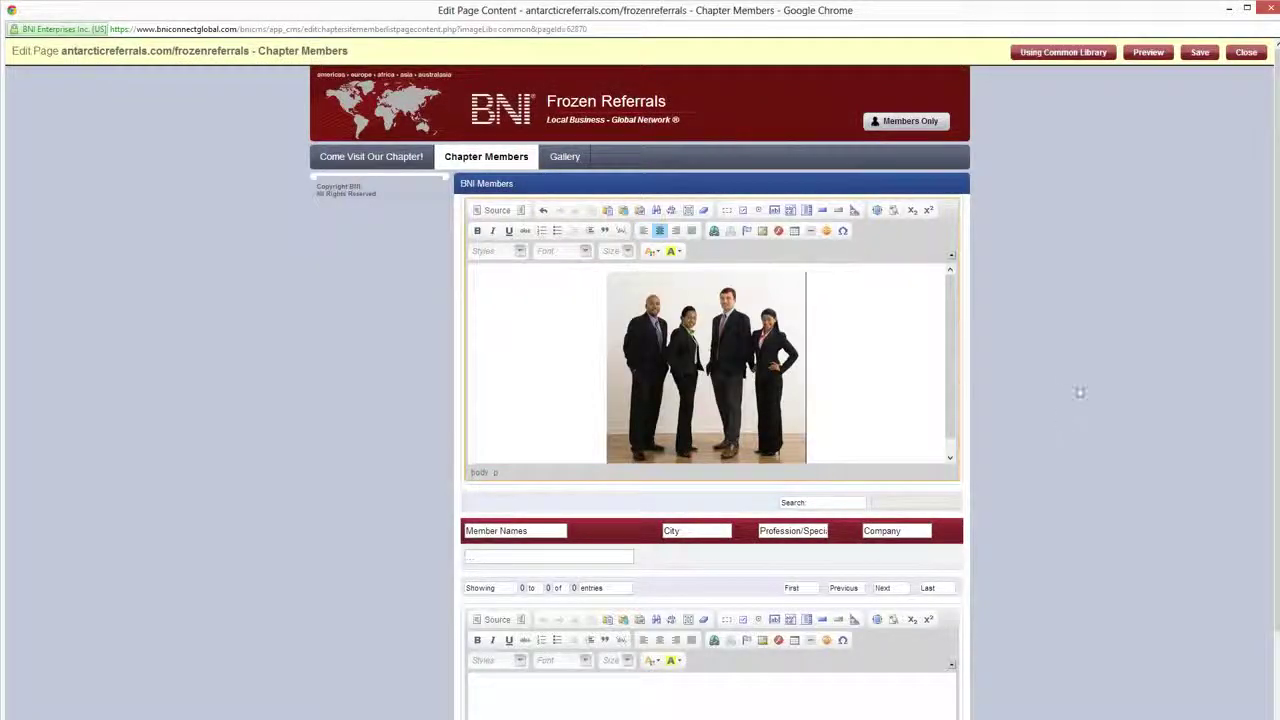
click(1199, 52)
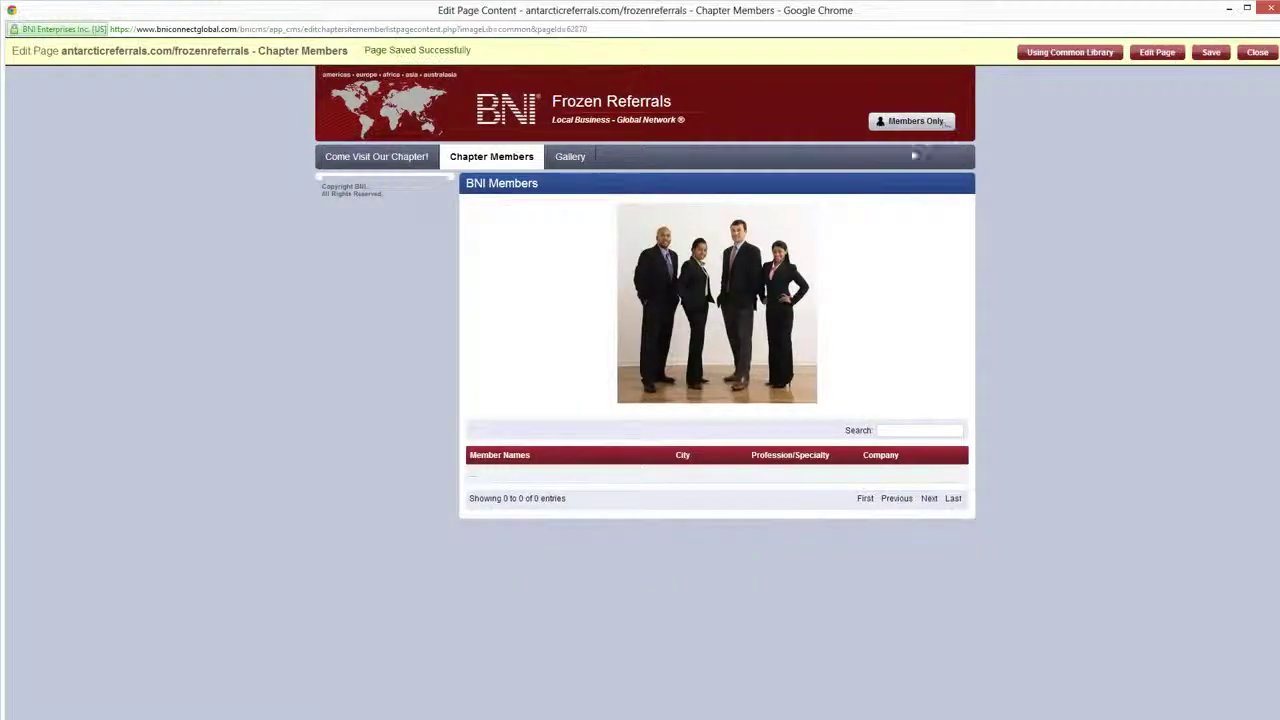
Leave the page editor and open the live Frozen Referrals chapter site in a new tab
click(1257, 52)
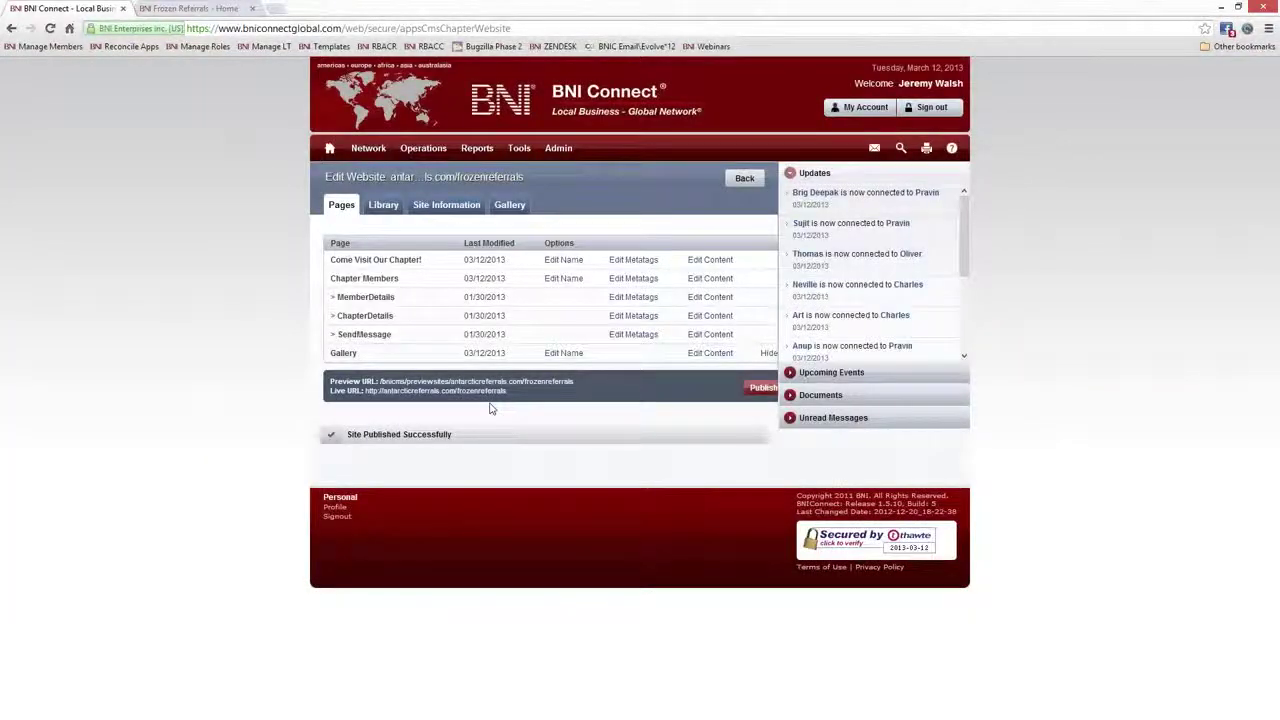
click(428, 391)
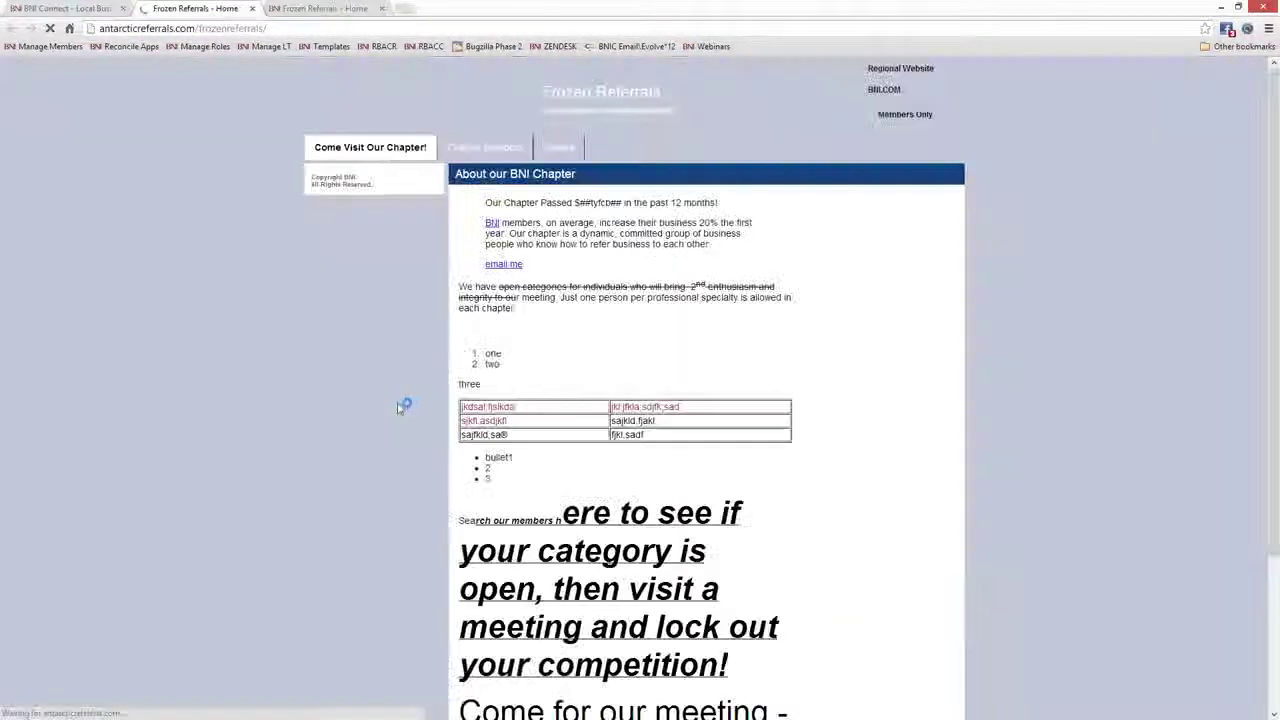
Open the live Chapter Members tab showing the four-person photo above the members table
click(466, 150)
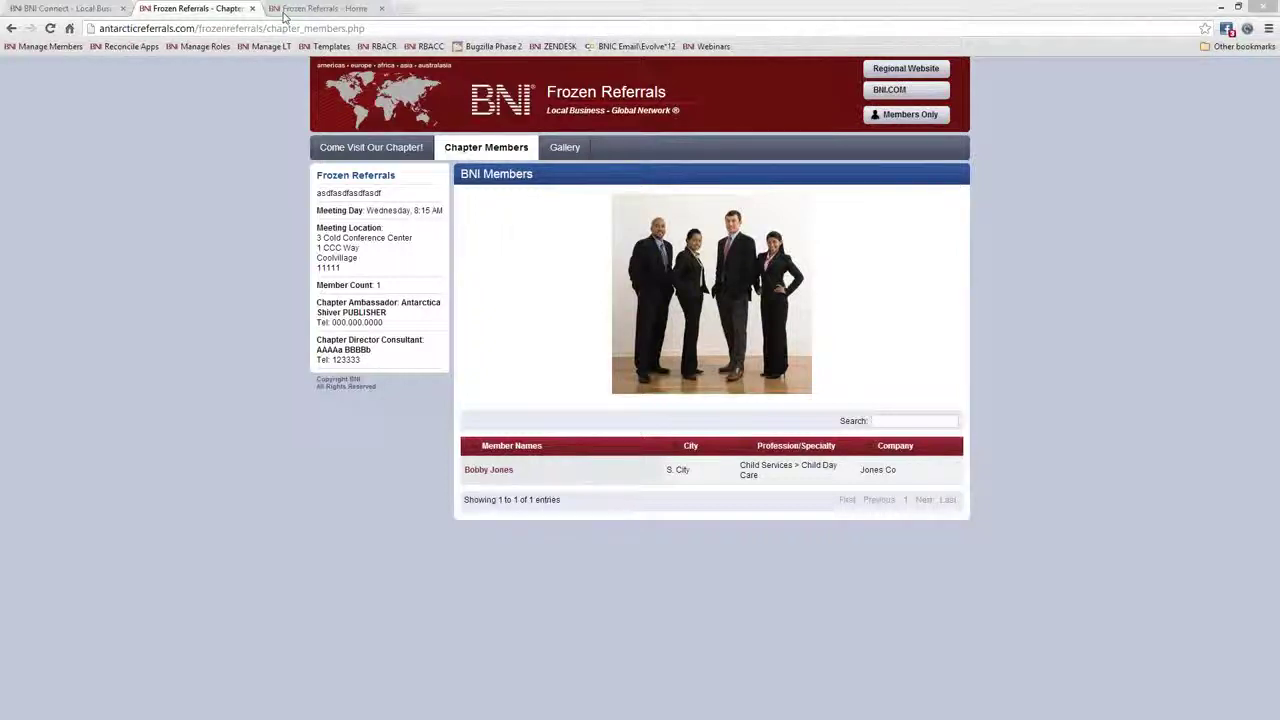
Load facebook.com/bniconnectglobal from the address-bar suggestions and look over the page
click(298, 28)
text(fa)
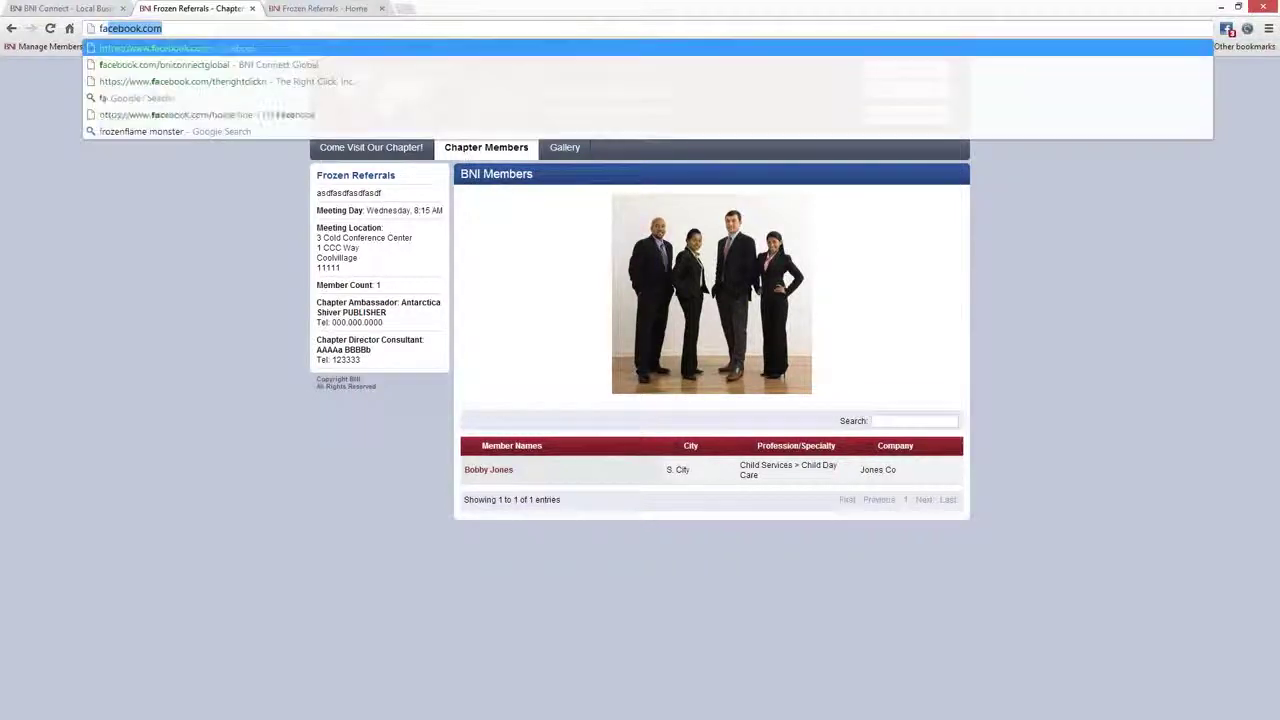
key(Down)
key(Return)
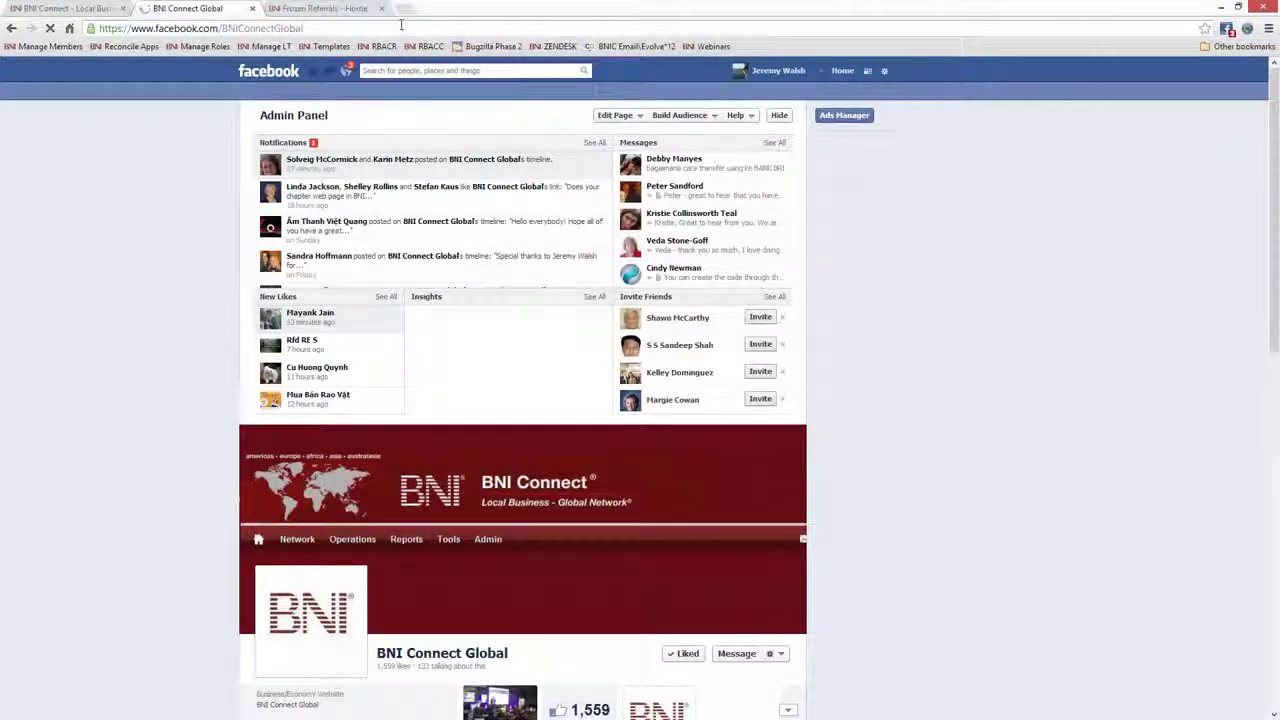
scroll(803, 360, down, 7)
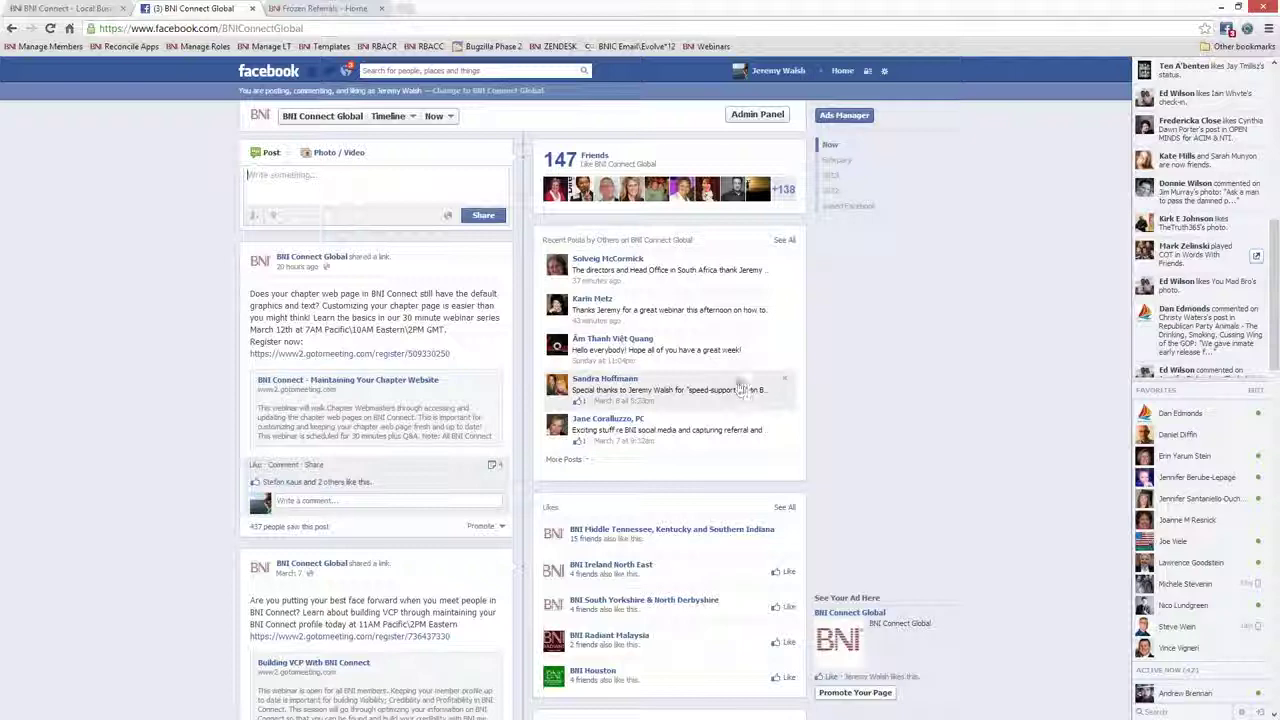
scroll(553, 343, up, 7)
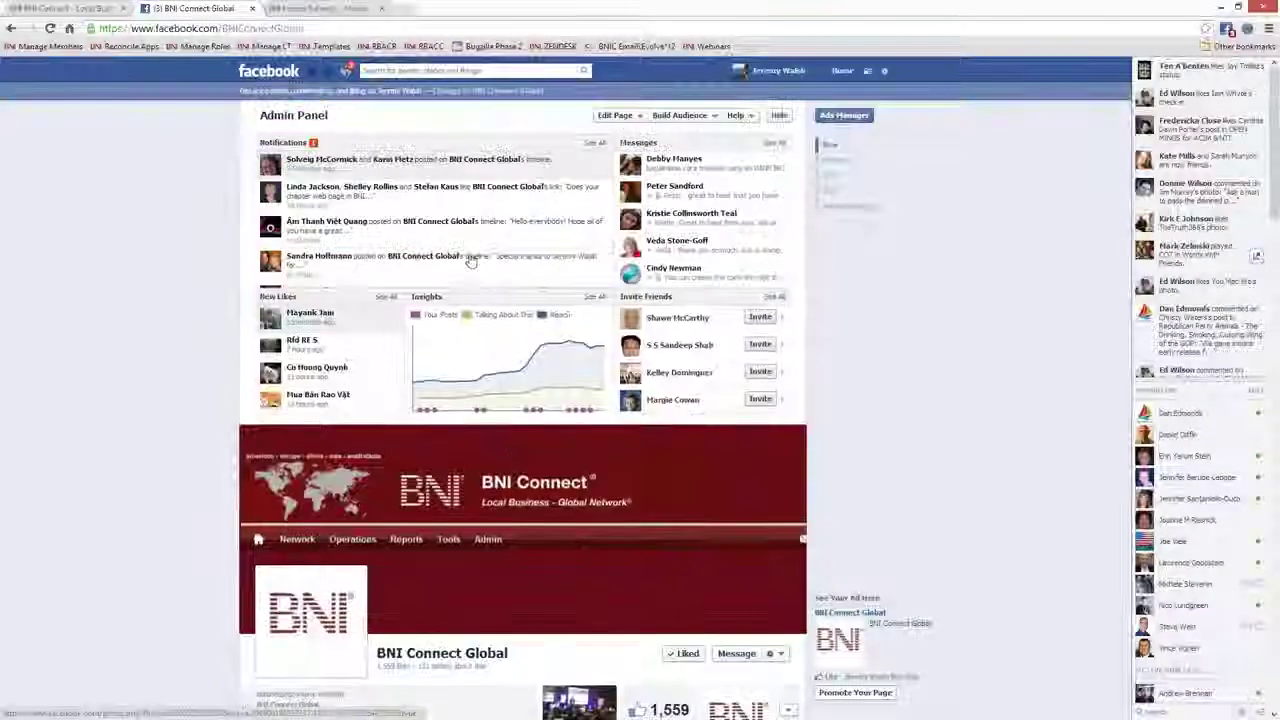
Back in BNI Connect, open Search People and type a member's full name into Name / Keyword
click(80, 9)
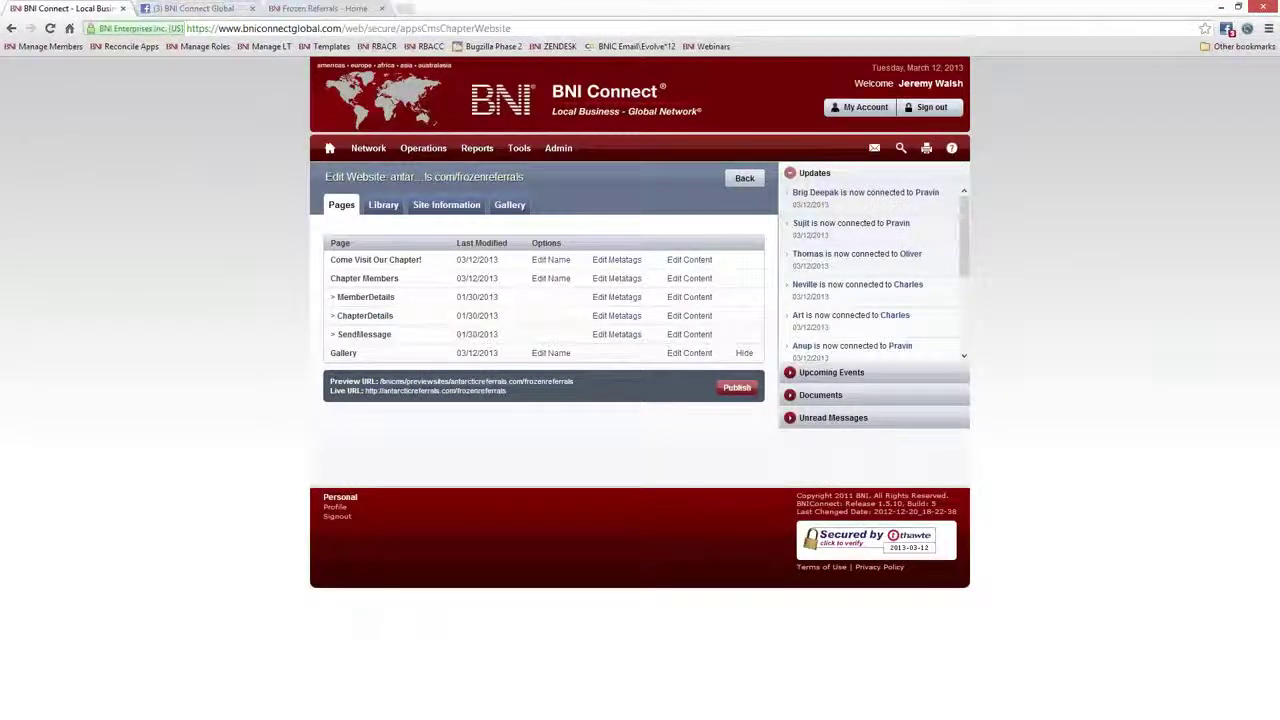
click(900, 148)
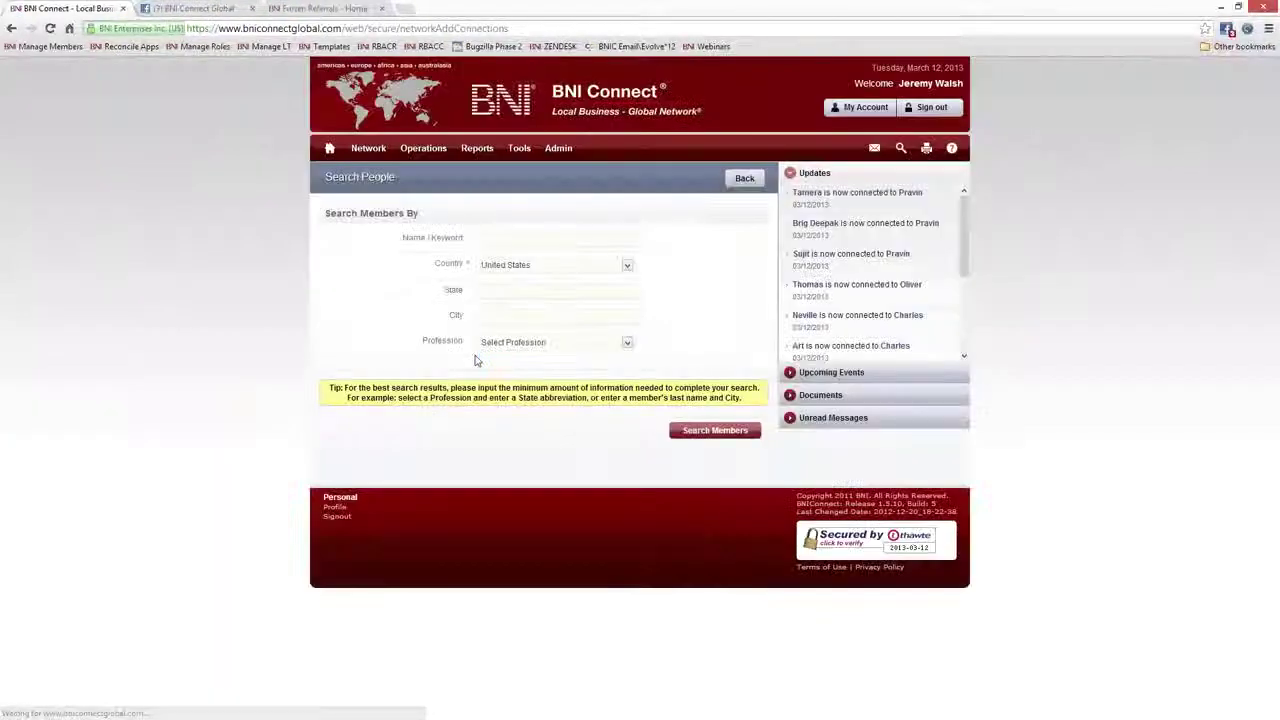
click(486, 242)
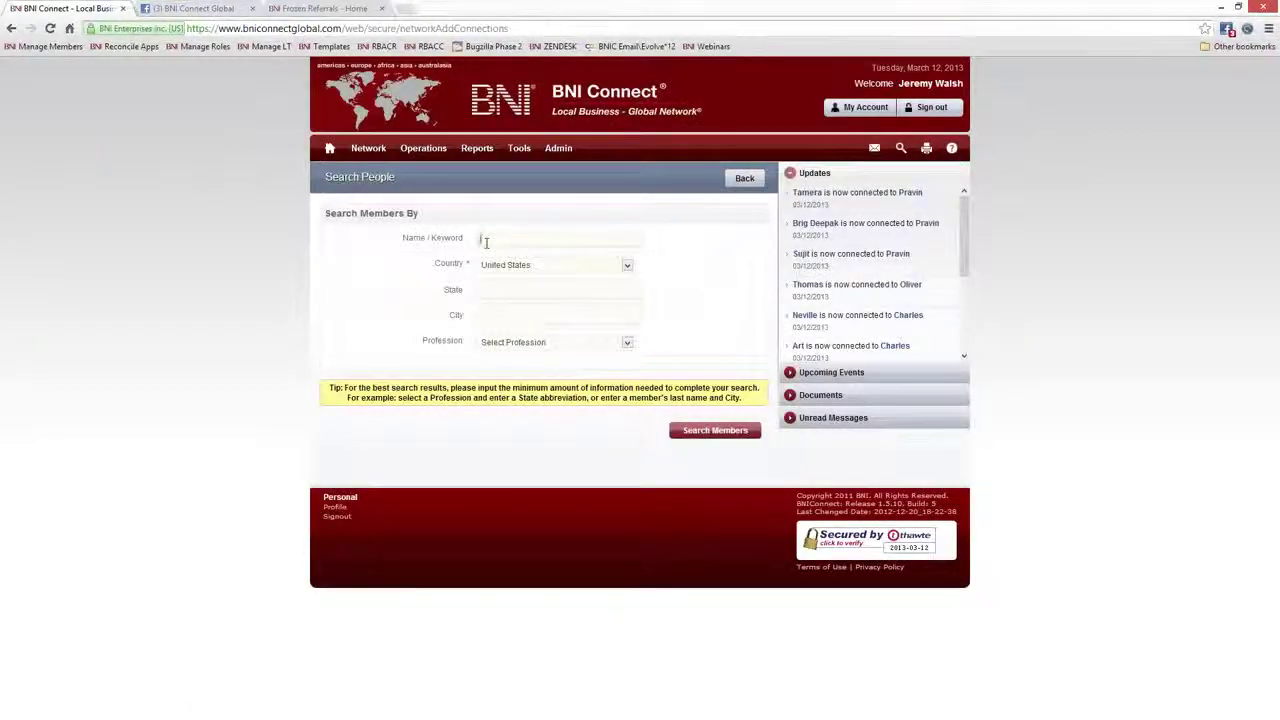
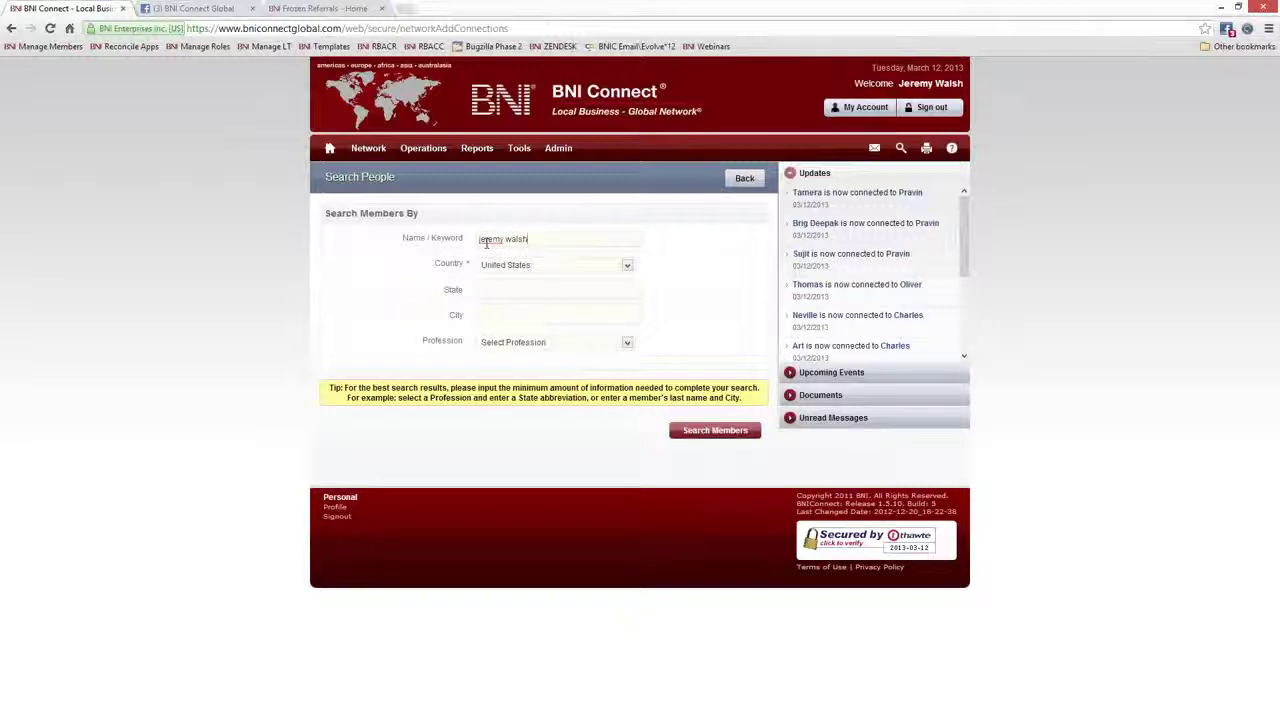